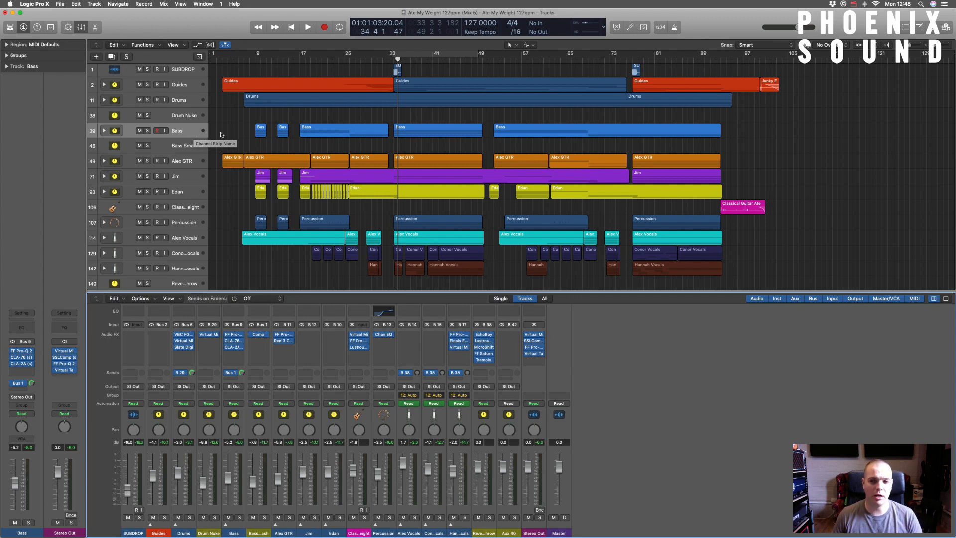
Select the Guides and Drums stacks in turn, and expand Drums to look through its kick, snare, tom and overhead tracks.
scroll(167, 87, up, 1)
click(187, 90)
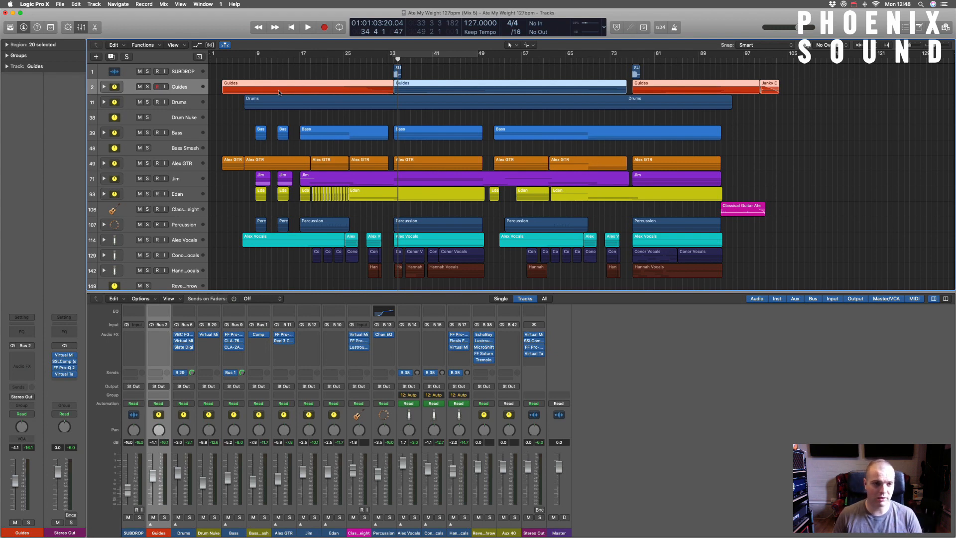
click(180, 101)
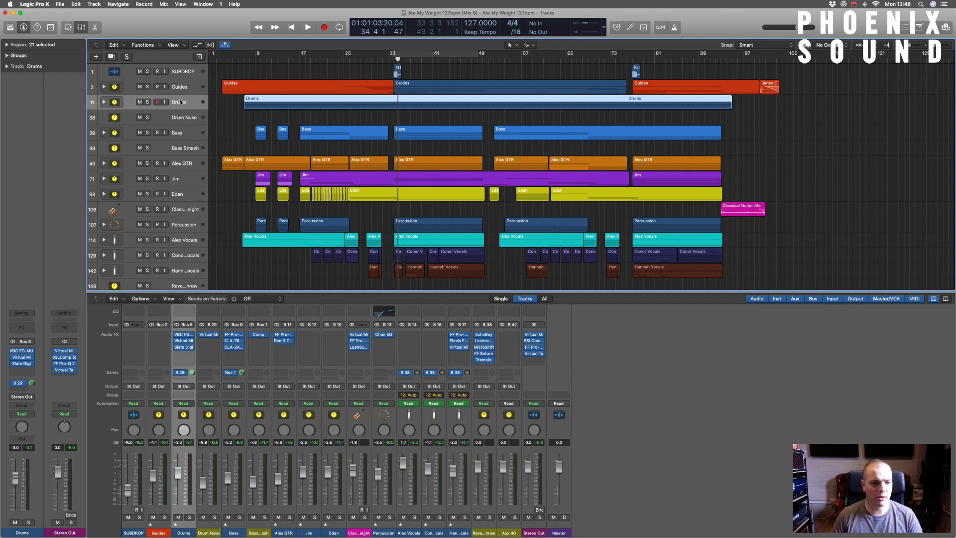
click(104, 102)
scroll(229, 121, down, 4)
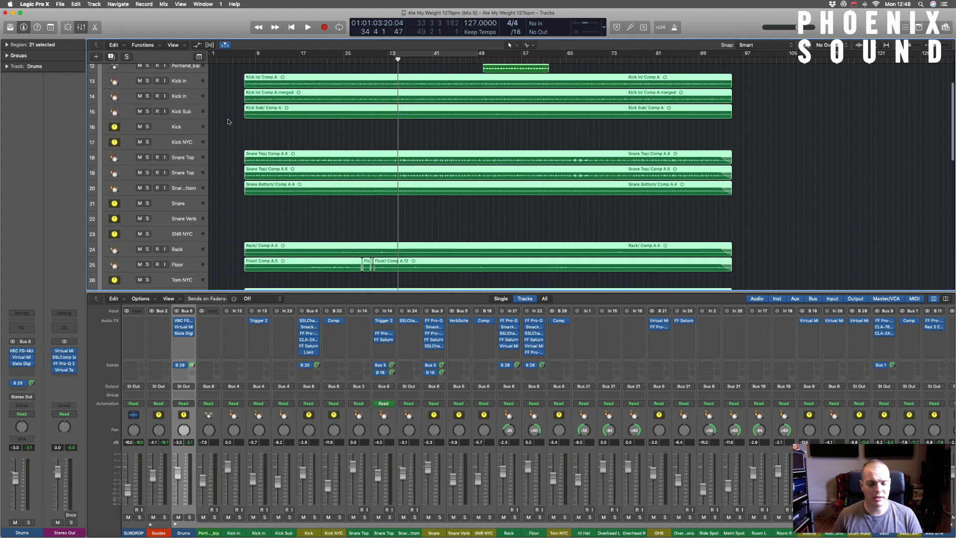
scroll(228, 121, up, 1)
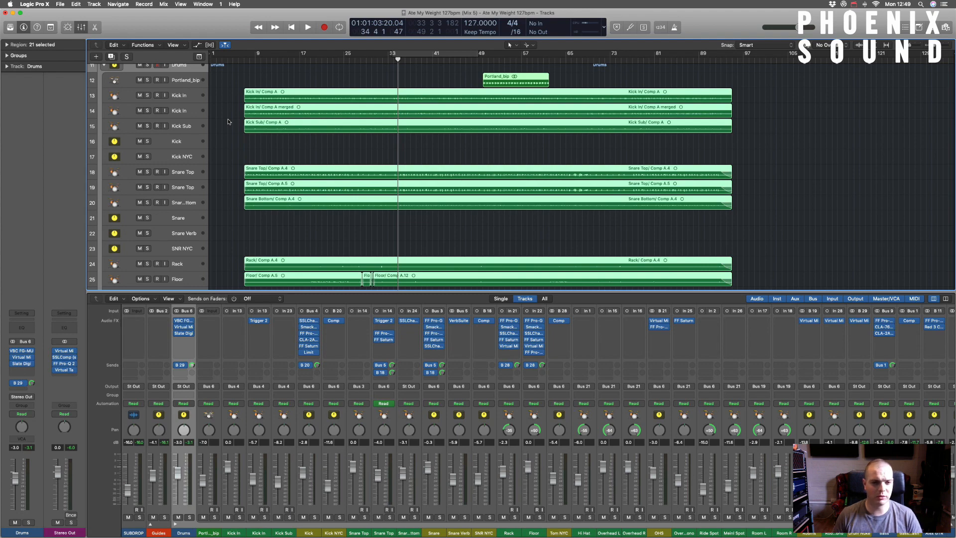
scroll(230, 120, down, 5)
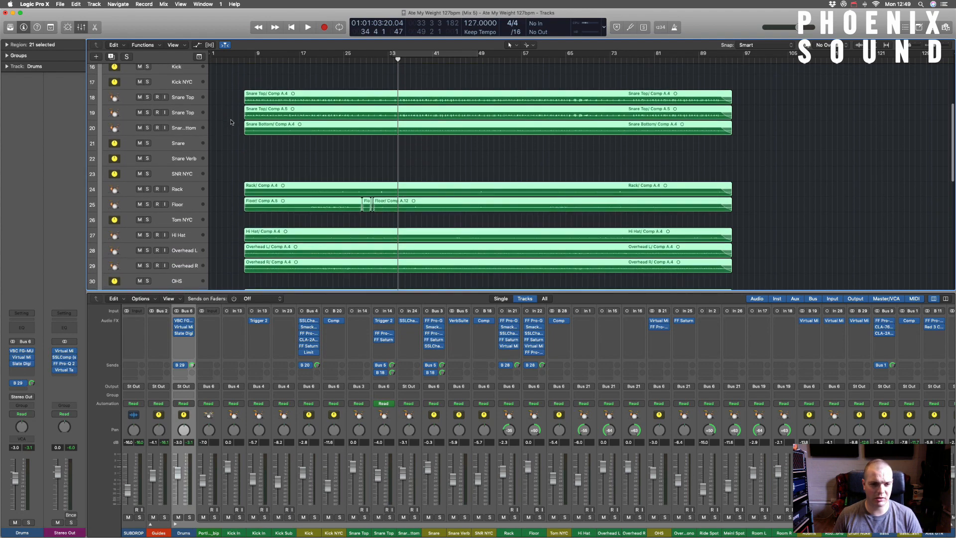
scroll(231, 122, down, 2)
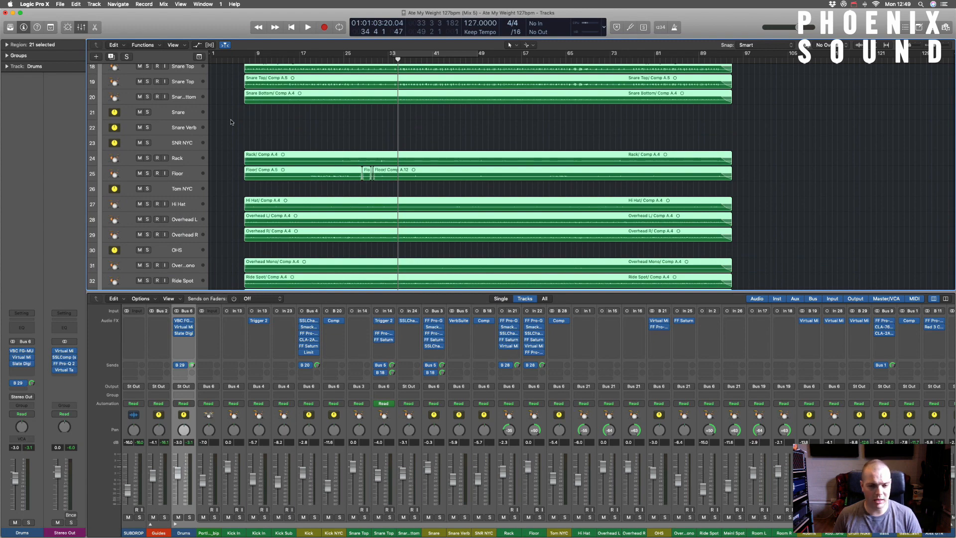
scroll(232, 124, up, 8)
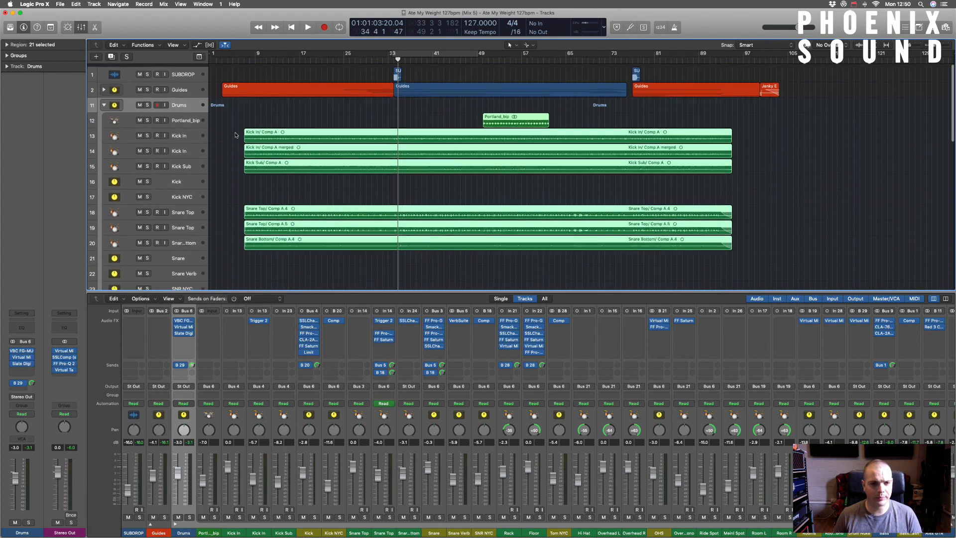
scroll(236, 134, down, 1)
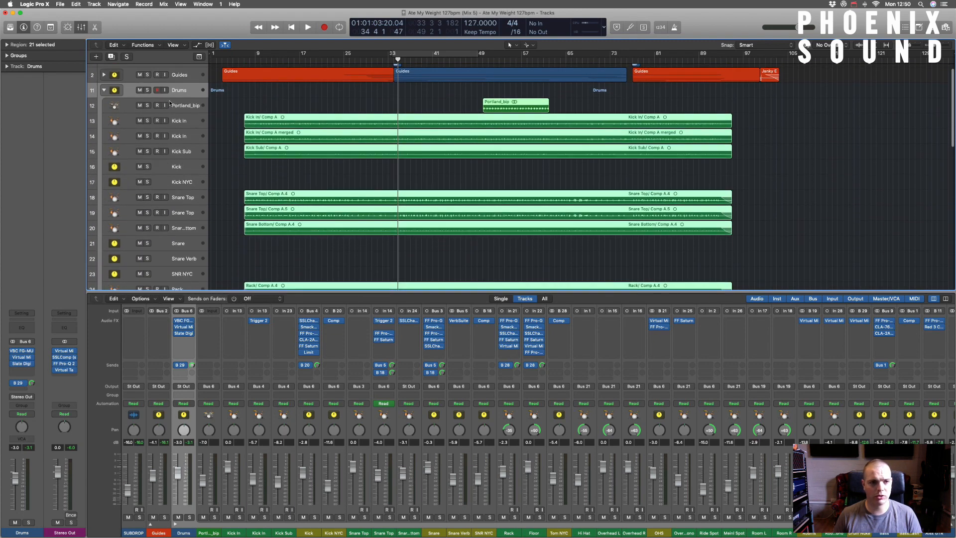
Solo and collapse the Drums stack, and play the soloed drums from around bar 33 with taller track rows.
click(147, 90)
click(104, 91)
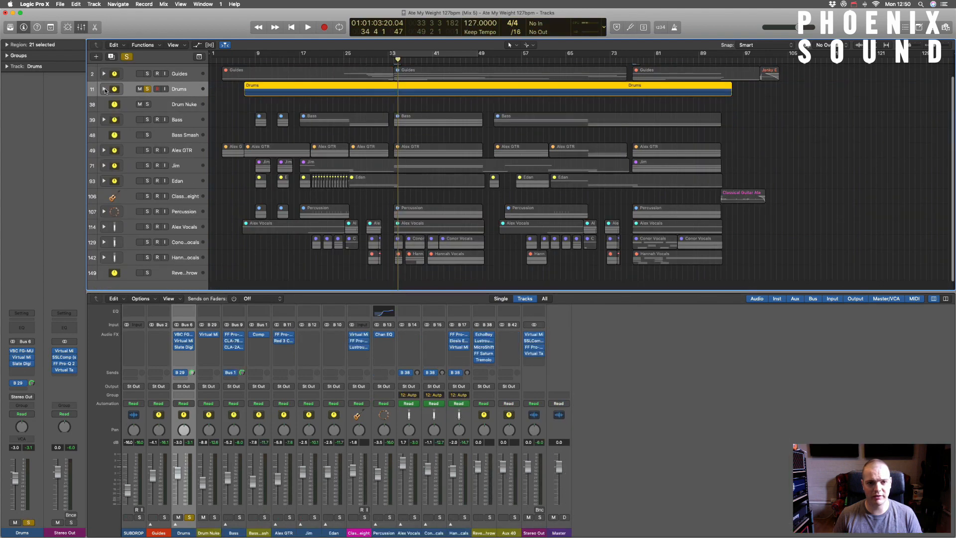
key(super+Down)
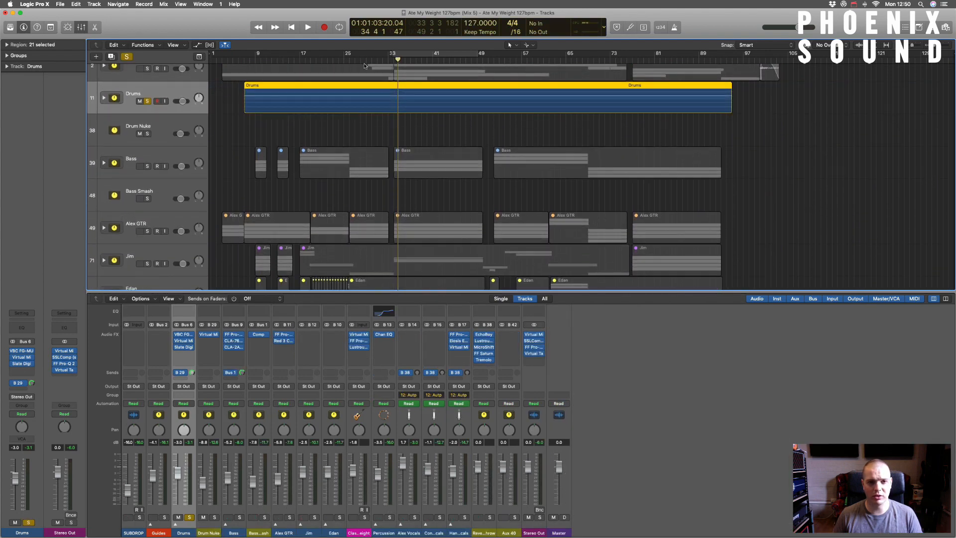
click(388, 56)
key(space)
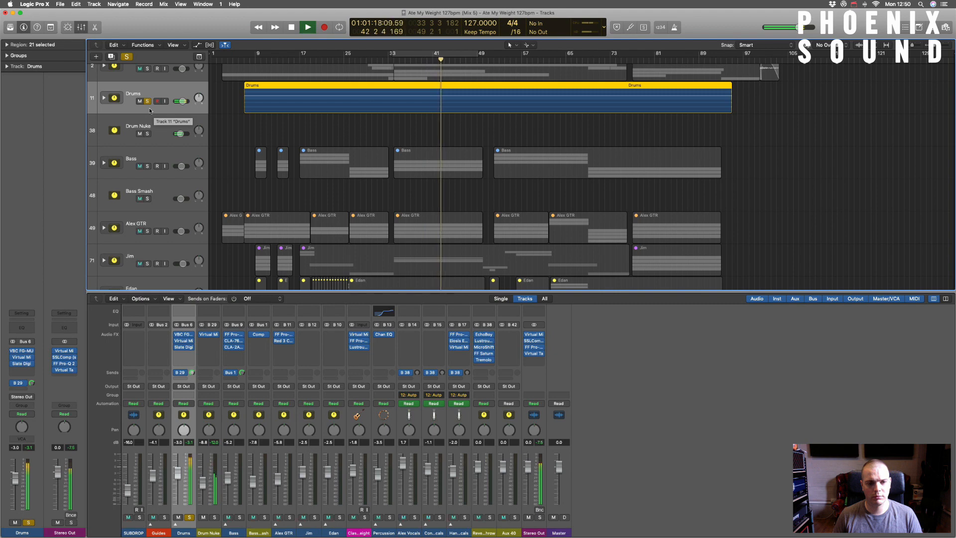
key(space)
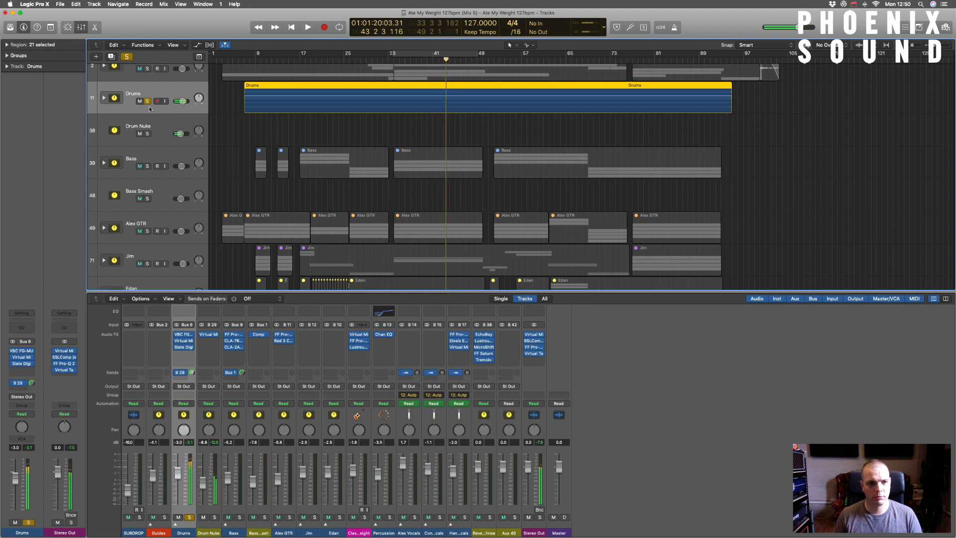
Expand the Drums stack and solo the Snare Bottom track inside it.
click(104, 97)
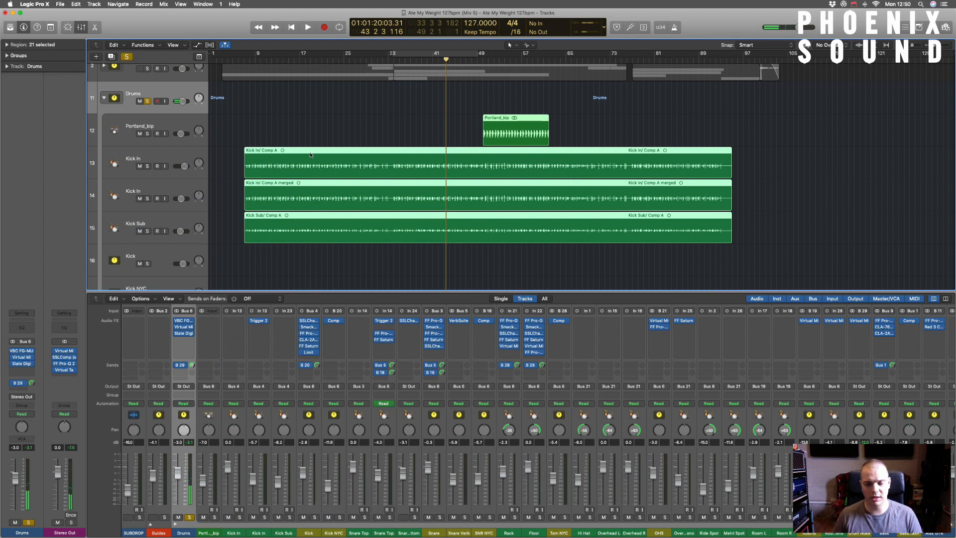
scroll(309, 153, down, 5)
scroll(306, 152, down, 2)
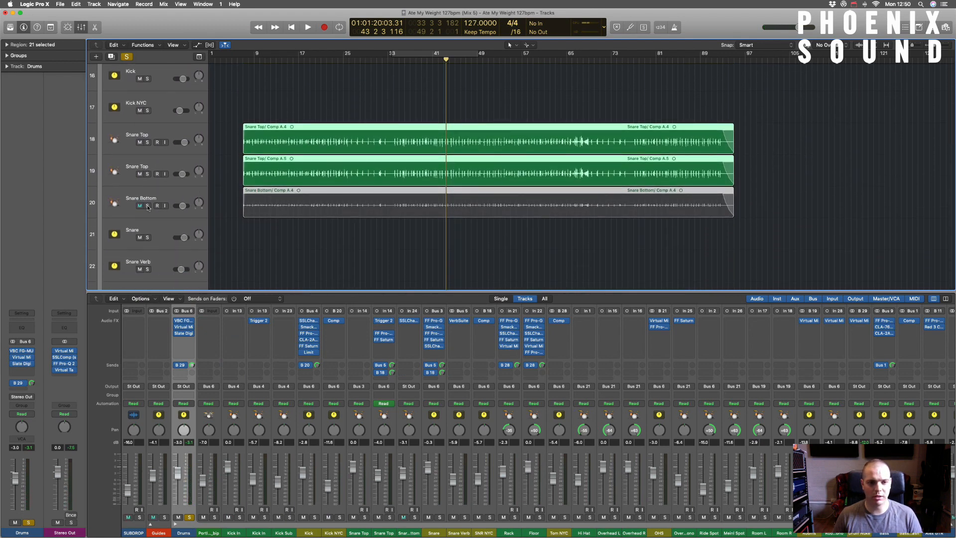
click(148, 207)
Look over the individual drum tracks, briefly hiding the mixer for a taller view of the arrangement.
scroll(224, 214, down, 6)
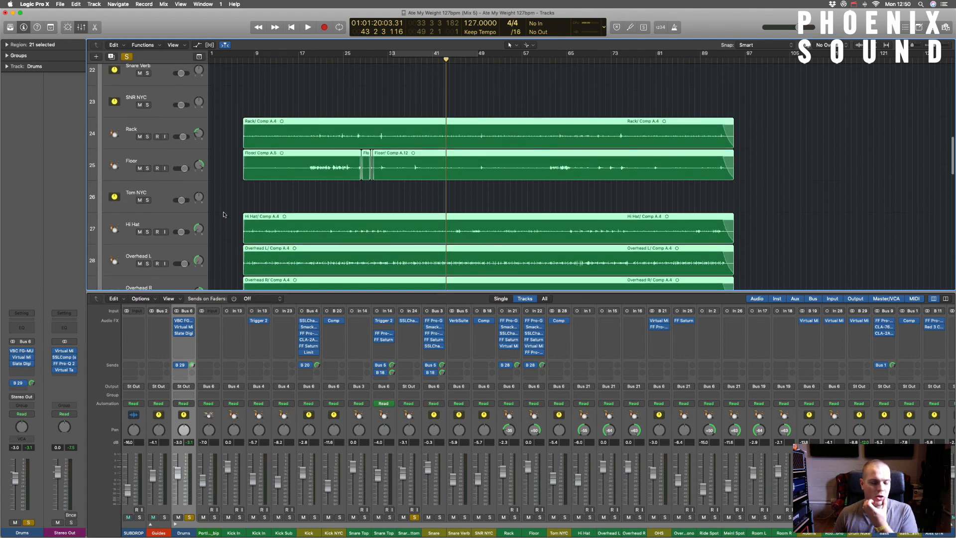
scroll(223, 215, up, 11)
key(x)
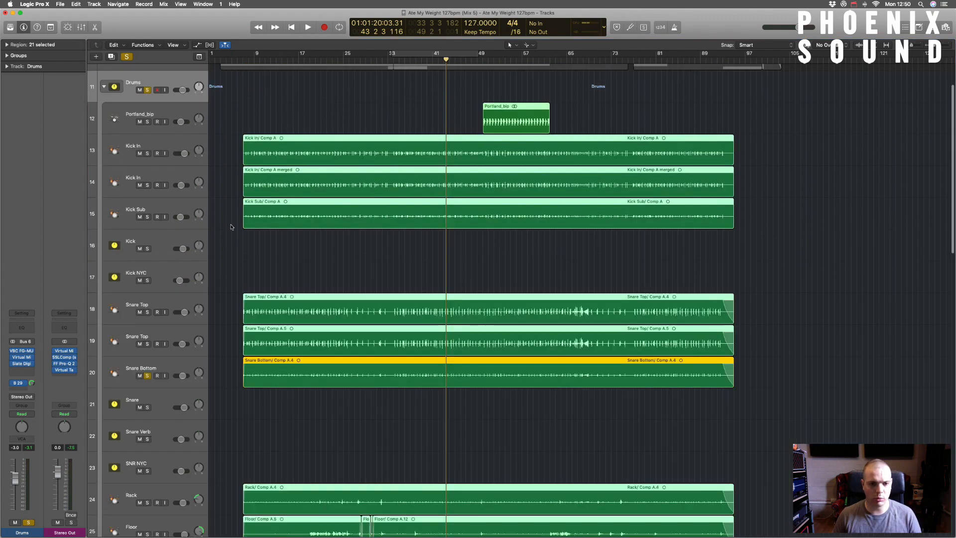
scroll(231, 224, down, 3)
key(x)
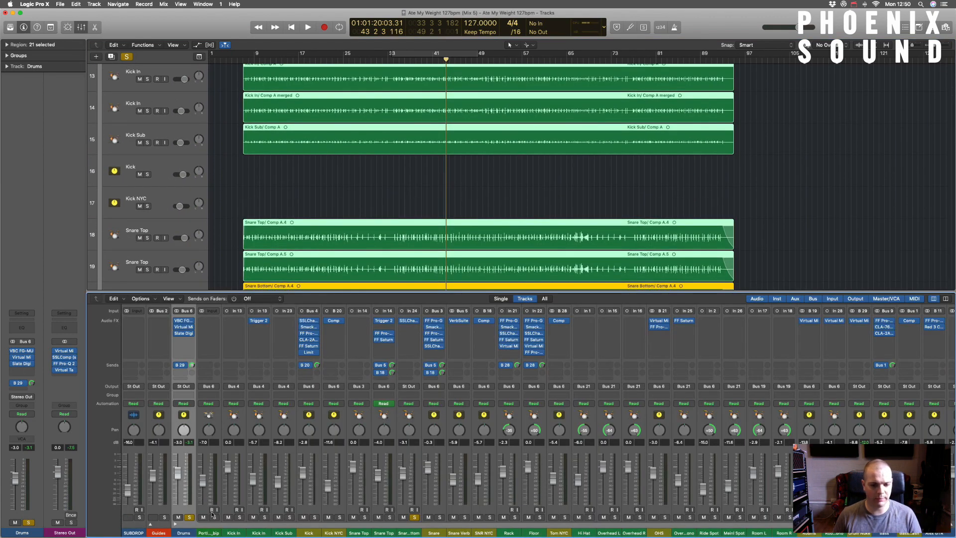
Go through the two Kick In channels and the Kick Sub channel in the mixer, ending on the second Kick In.
click(243, 527)
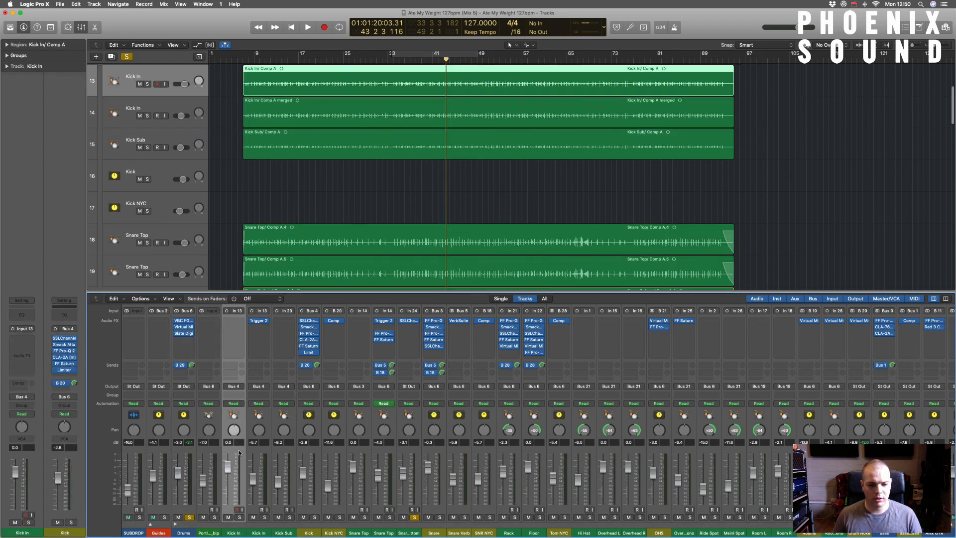
click(241, 454)
click(258, 452)
click(290, 454)
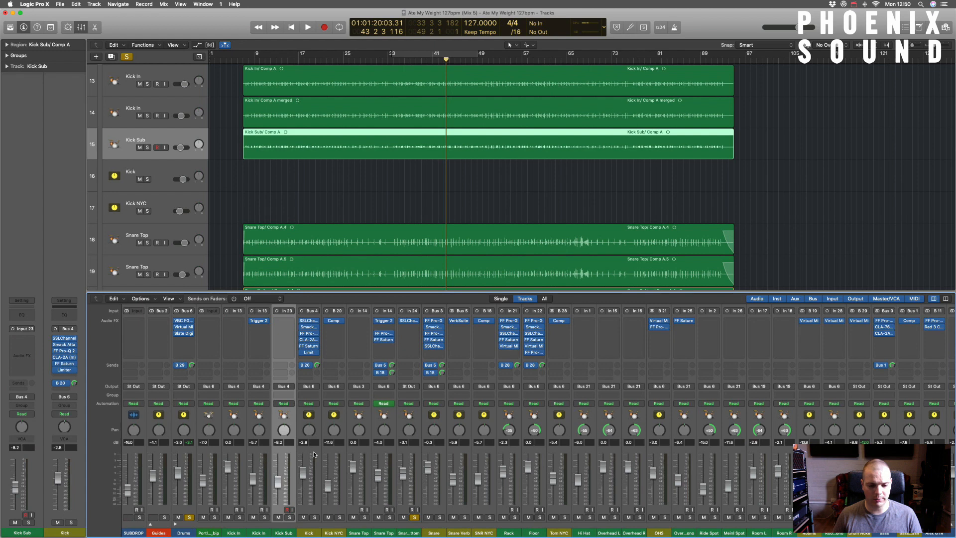
click(234, 463)
click(265, 453)
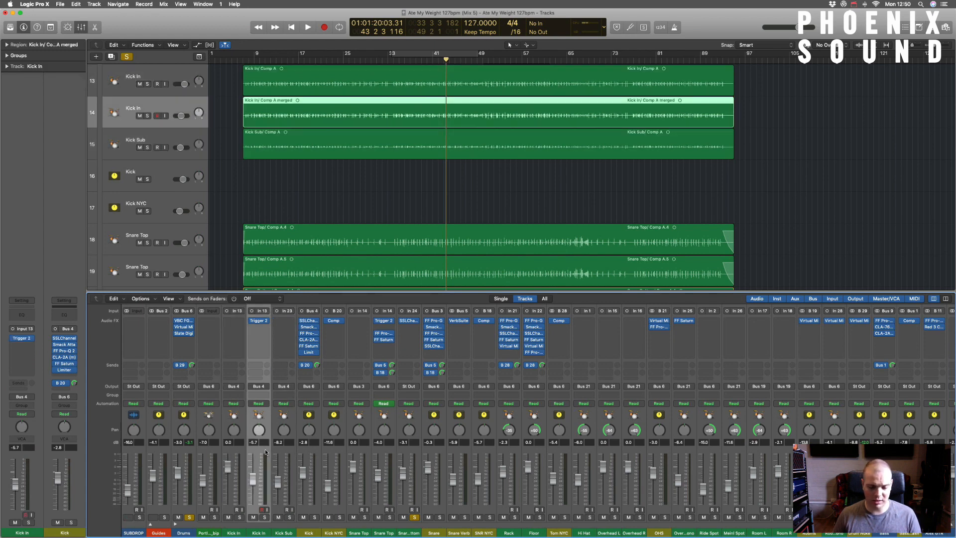
Open the Trigger 2 plug-in on the second Kick In channel, view its sample browser and close the plug-in.
click(259, 320)
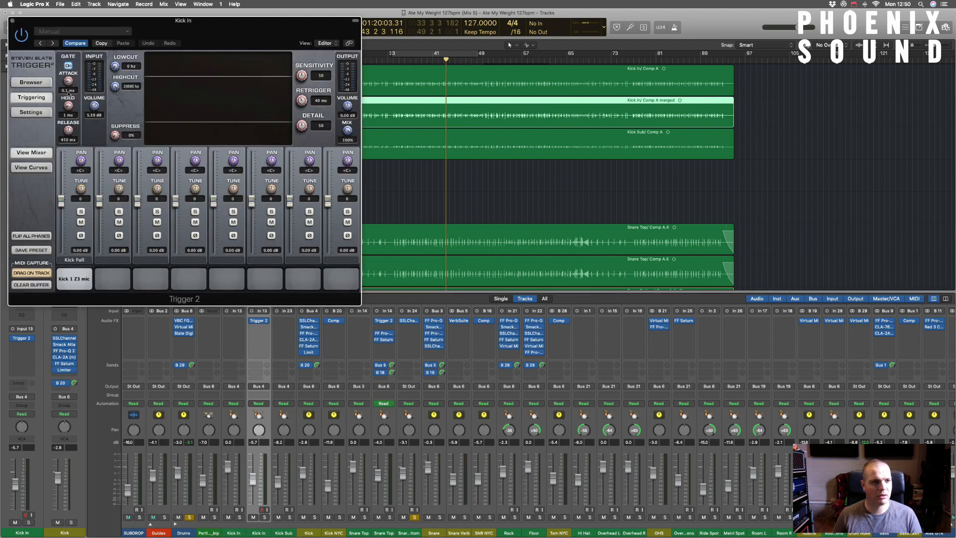
click(21, 84)
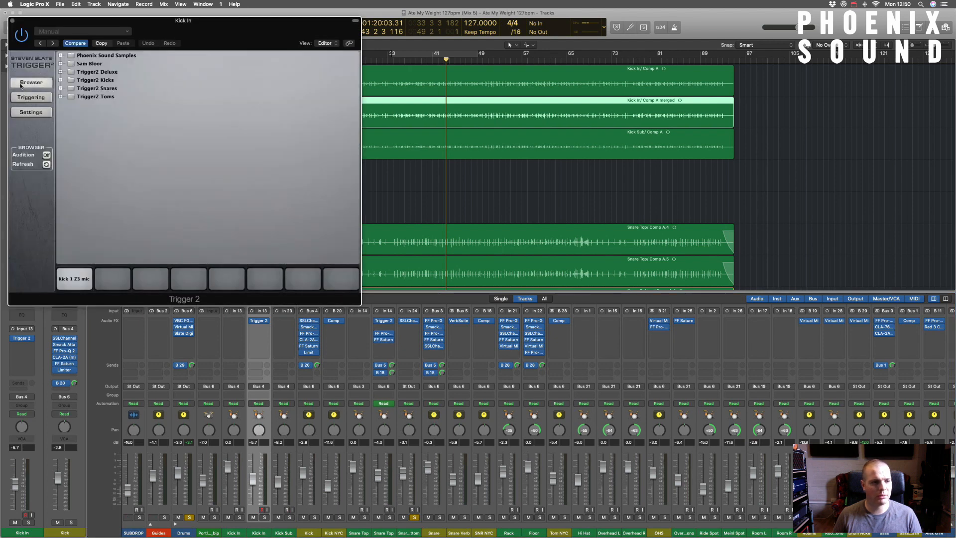
click(12, 21)
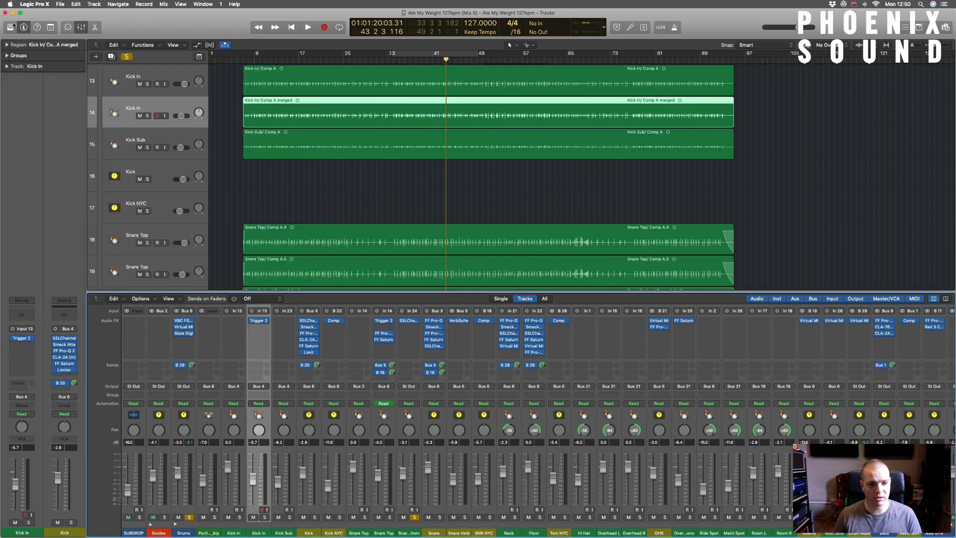
Select the Kick Sub, Kick bus and Kick NYC channels in turn to review the kick routing.
click(291, 423)
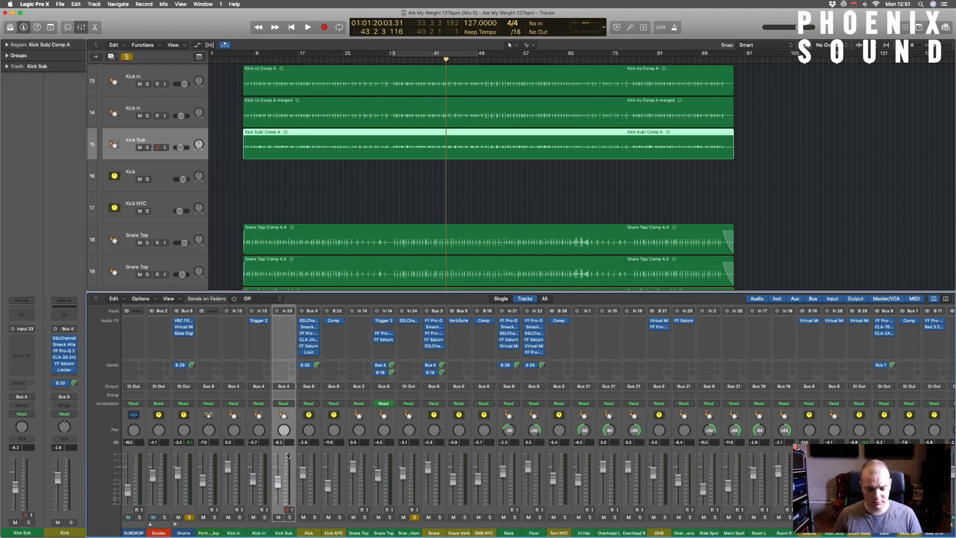
scroll(288, 456, down, 1)
scroll(289, 456, up, 1)
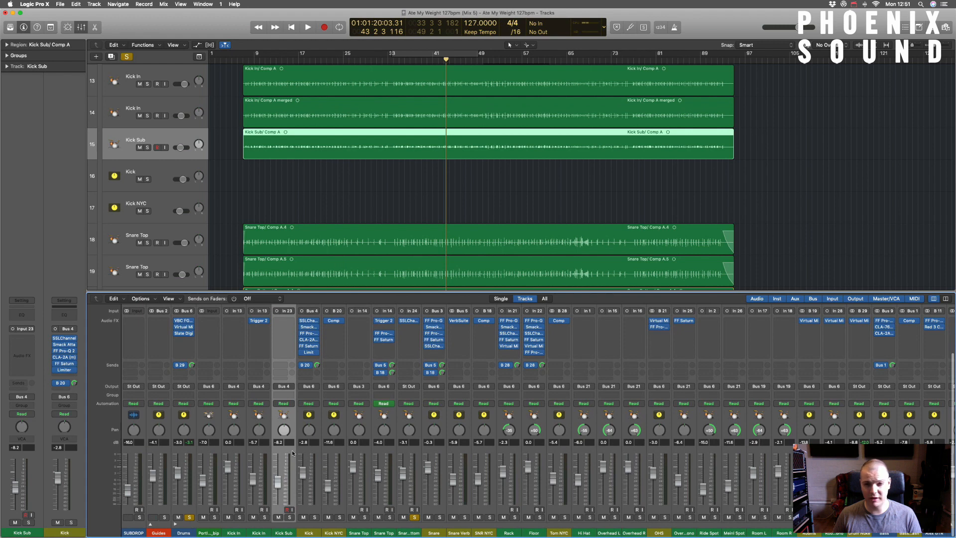
click(321, 424)
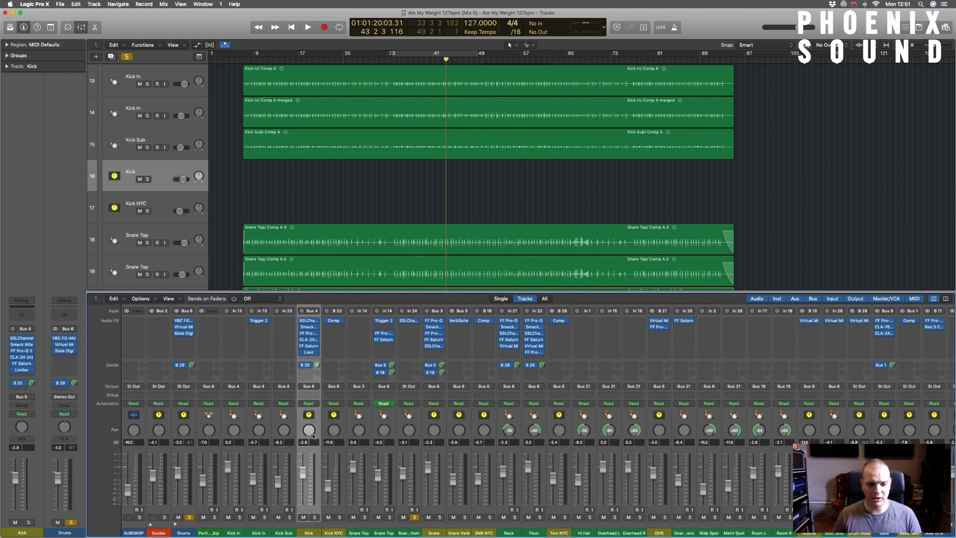
click(336, 417)
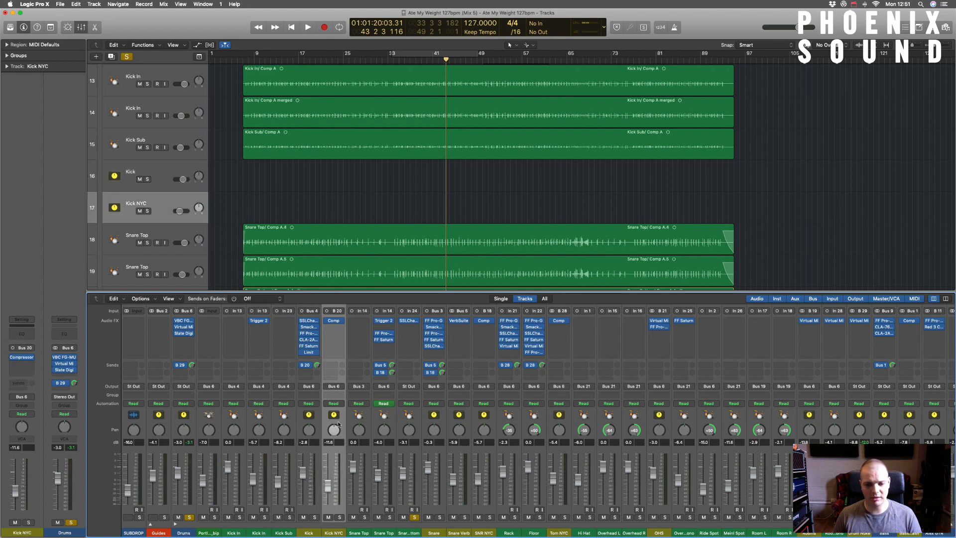
Step through both Snare Top channels to Snare Bottom and turn off the solo on Snare Bottom.
click(360, 416)
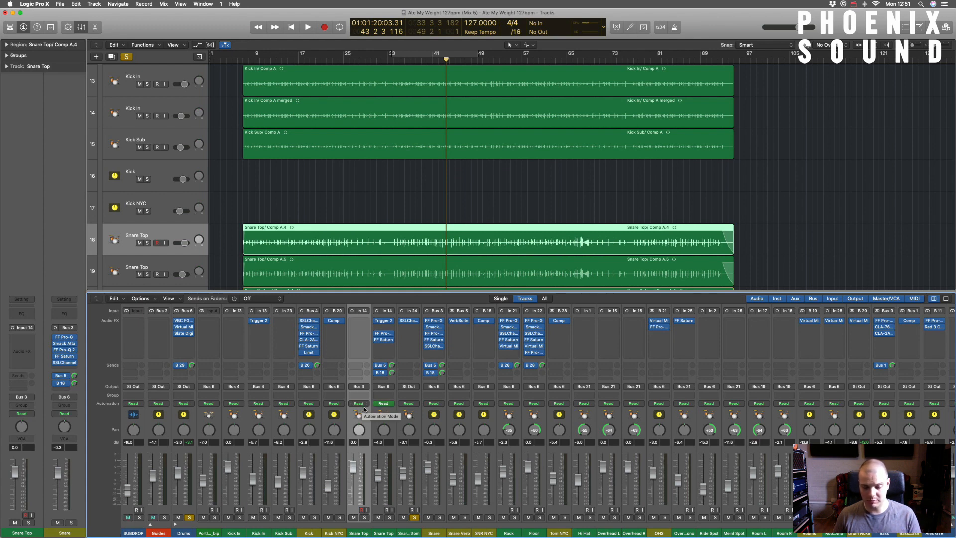
click(387, 417)
key(Down)
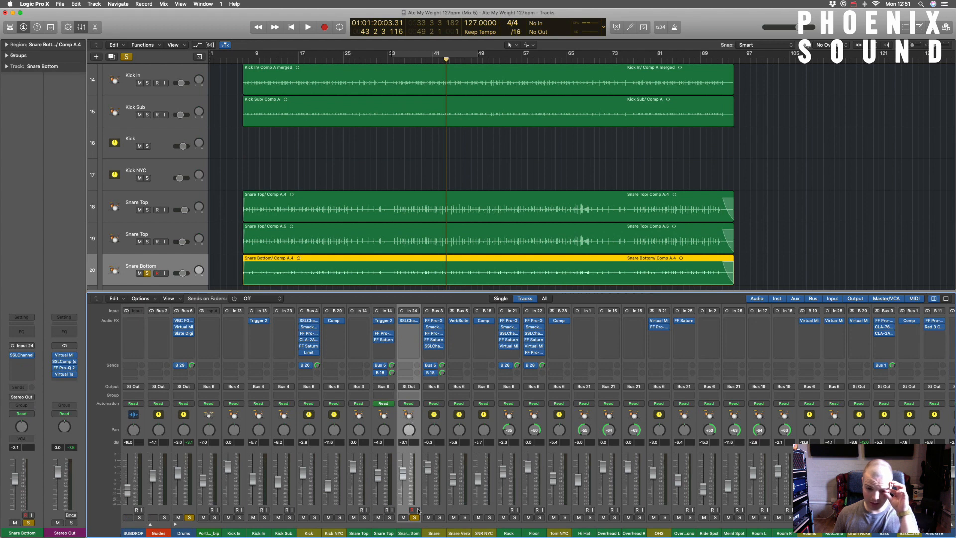
click(414, 518)
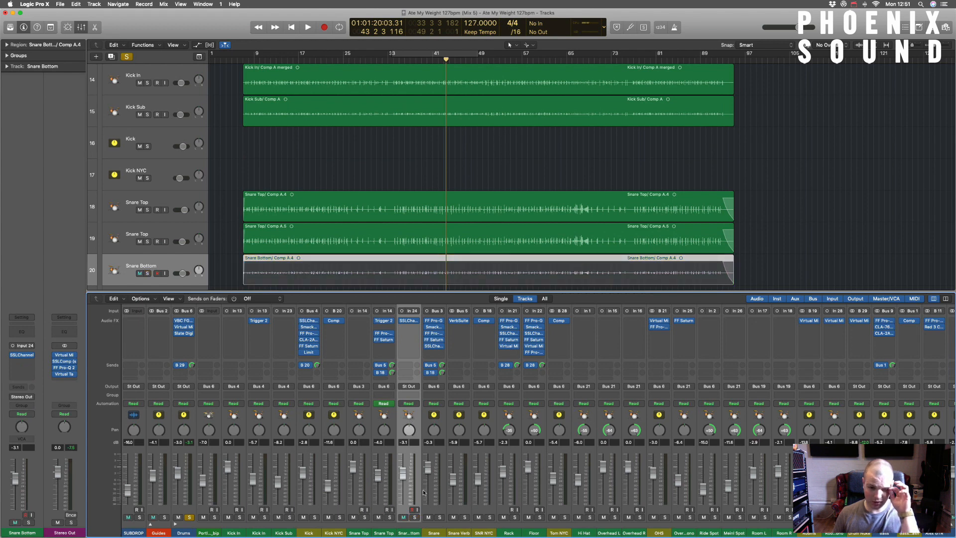
Select the Snare bus, SNR NYC and Floor channels in turn to review the snare and tom processing.
click(438, 450)
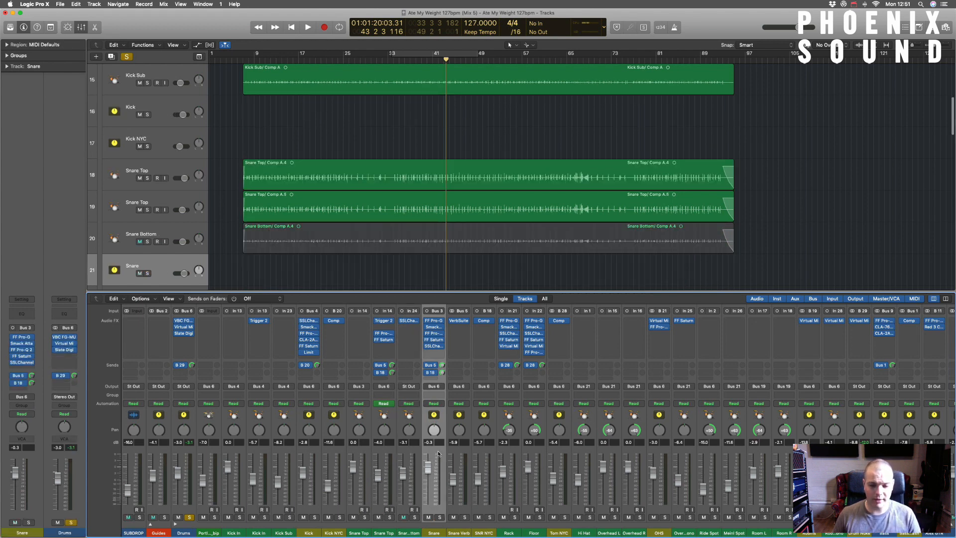
click(473, 454)
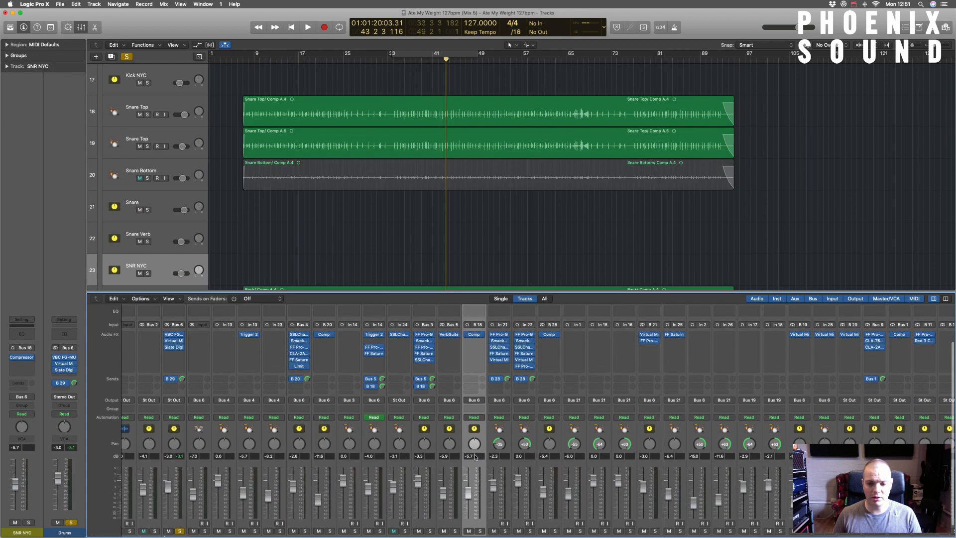
click(528, 451)
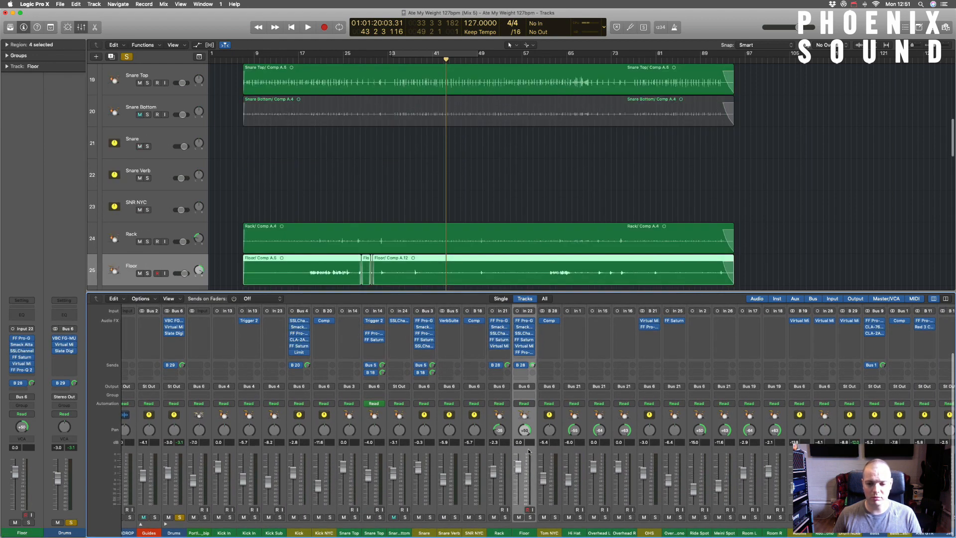
Step from the Floor channel past Tom NYC, Hi Hat and Overhead L to the Overhead R channel.
scroll(529, 451, right, 8)
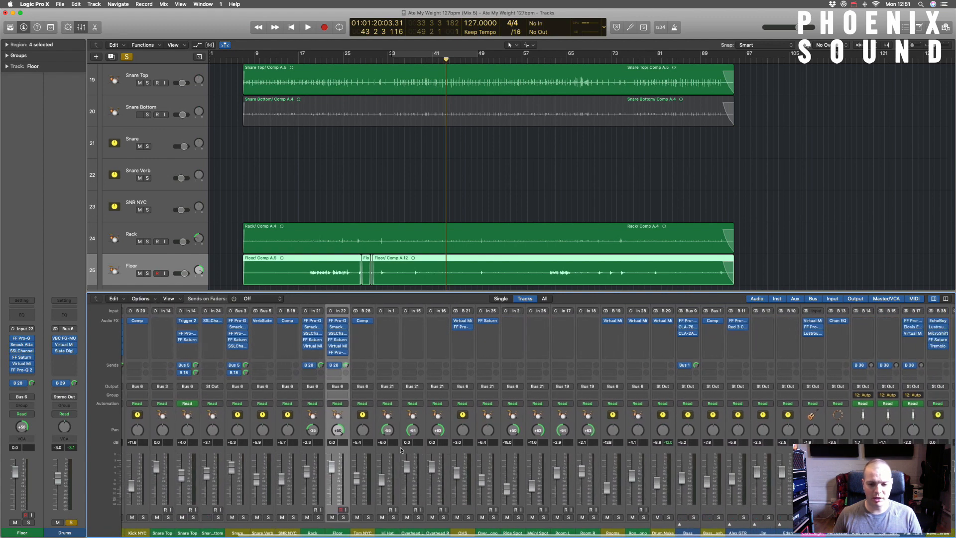
key(Down)
key(Down)
key(Down)
key(Down)
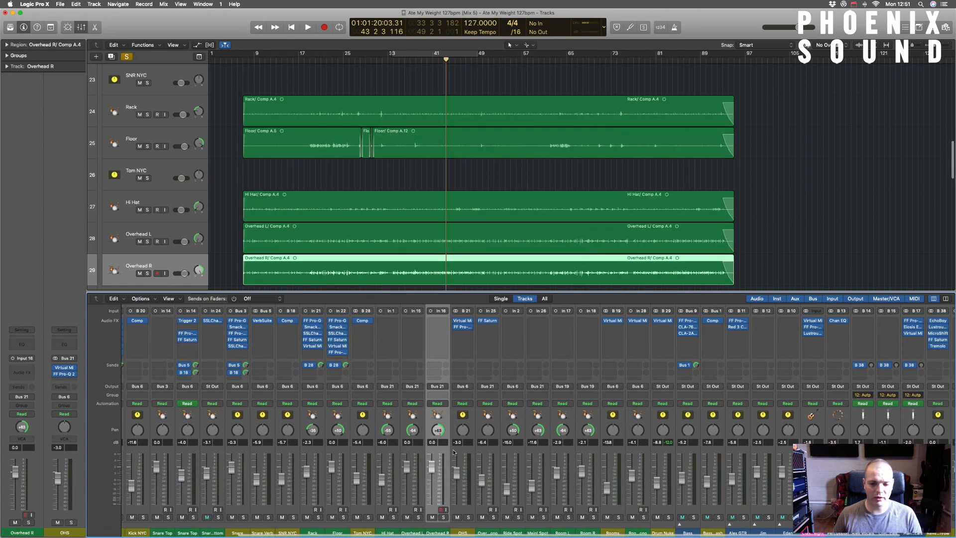
Select the Overhead Mono, Ride Spot and Meinl Spot channels in turn to review their routing.
scroll(454, 451, right, 3)
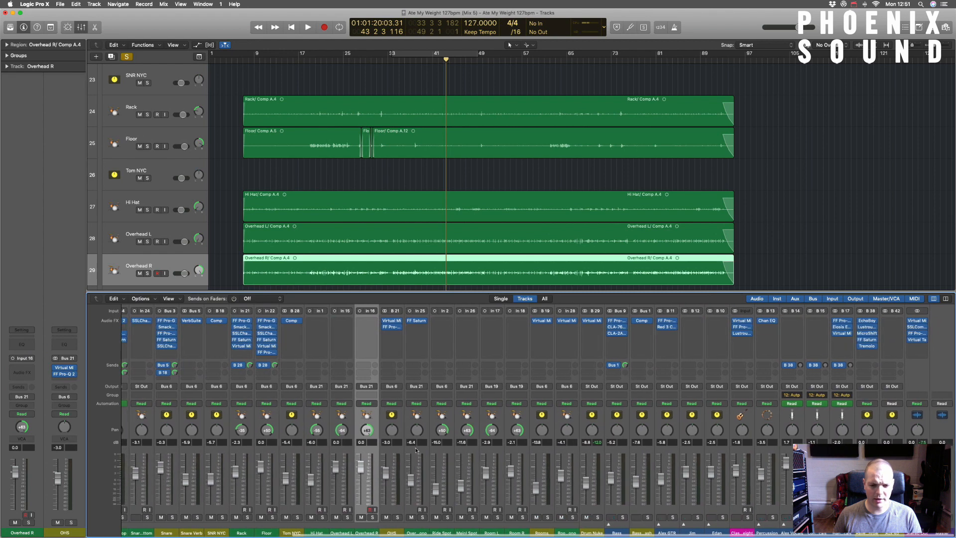
click(416, 450)
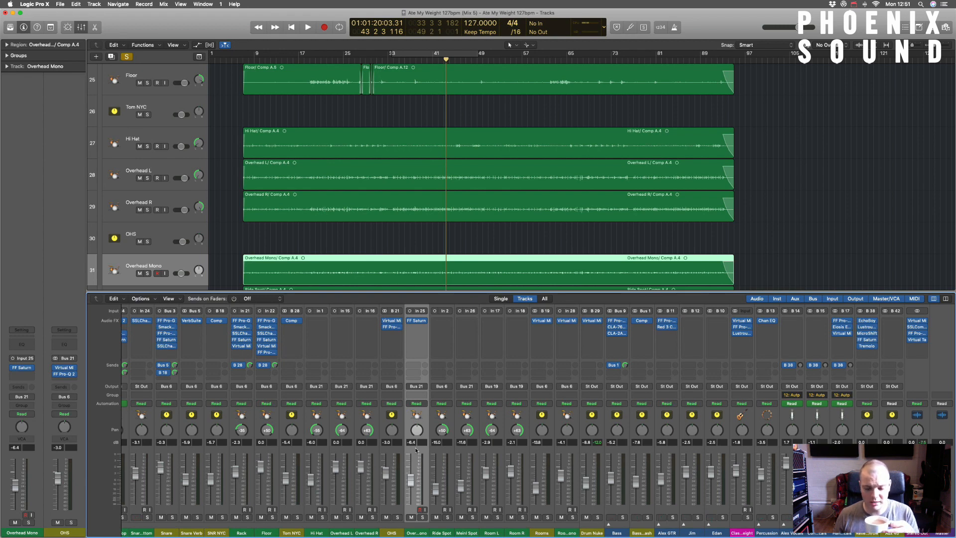
click(443, 456)
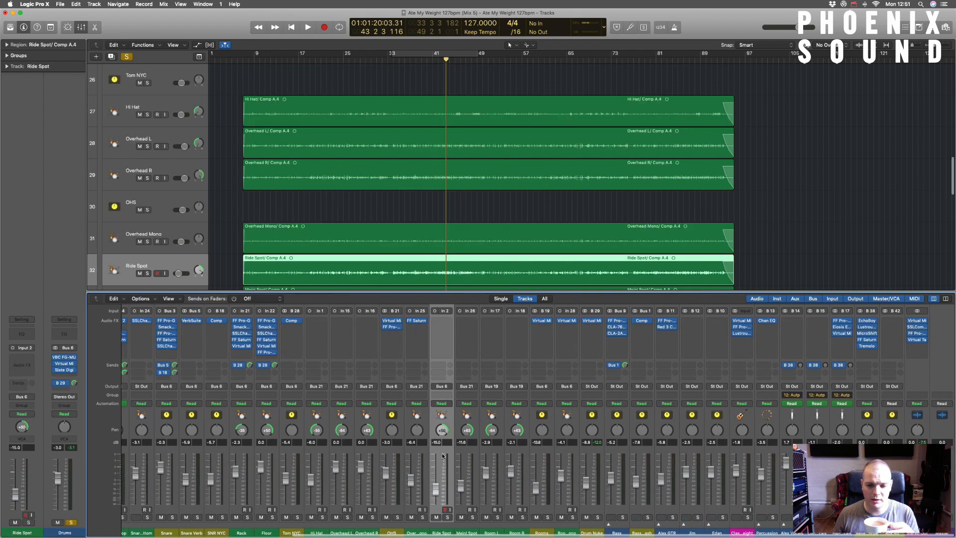
click(463, 454)
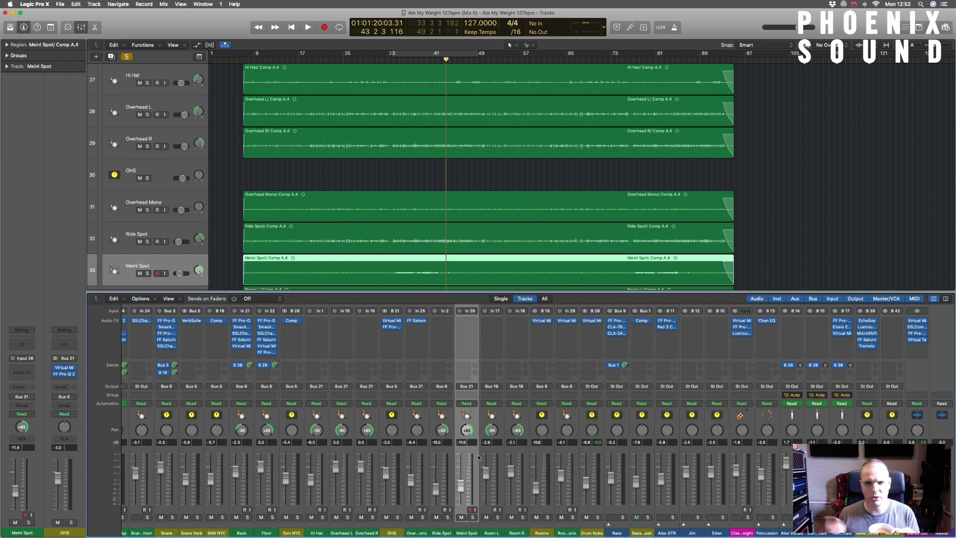
Select the Room L, Room R, Rooms and Drum Nuke channels in turn to review the room routing and parallel processing.
click(496, 455)
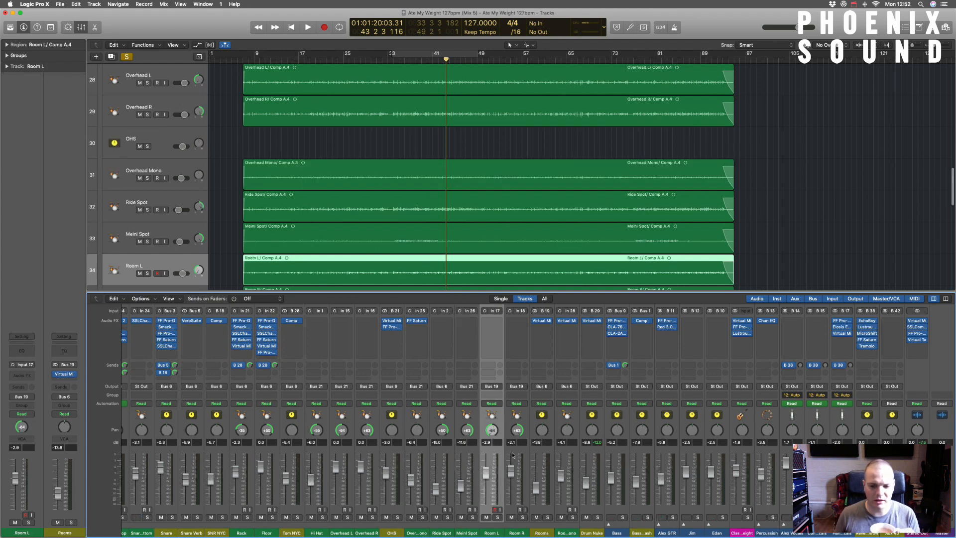
click(516, 456)
click(544, 453)
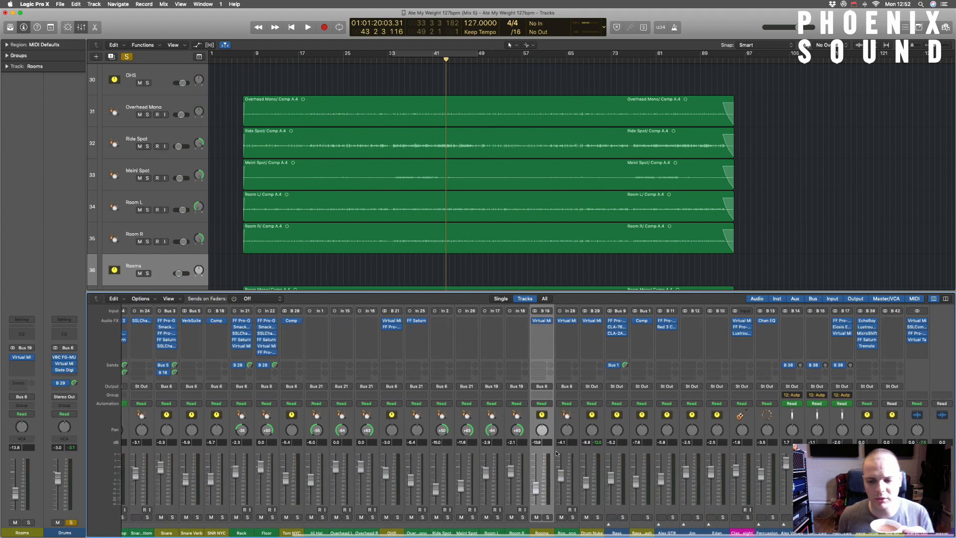
click(588, 453)
Audition the Portland_bip track soloed from bar 50, clearing its solo and stopping playback after a couple of bars.
scroll(532, 461, left, 10)
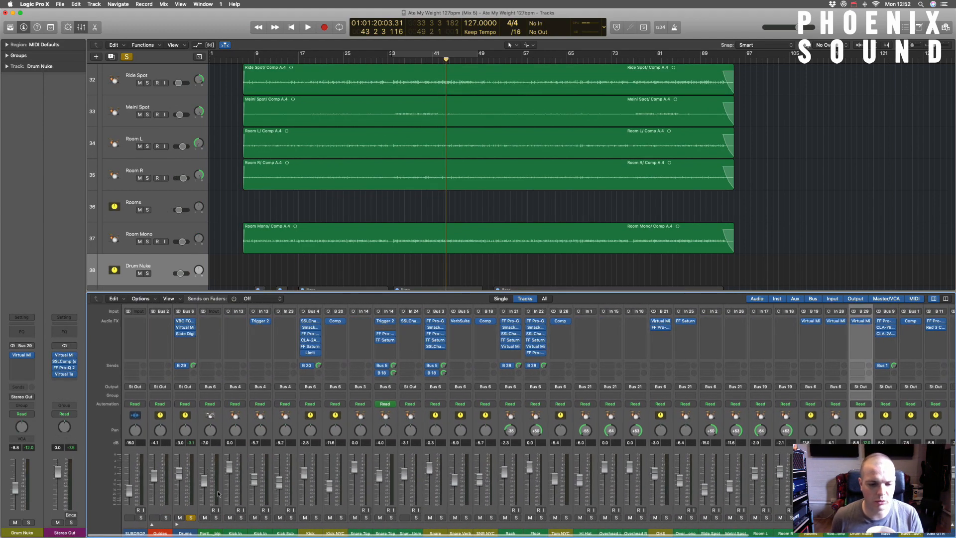
scroll(209, 453, right, 3)
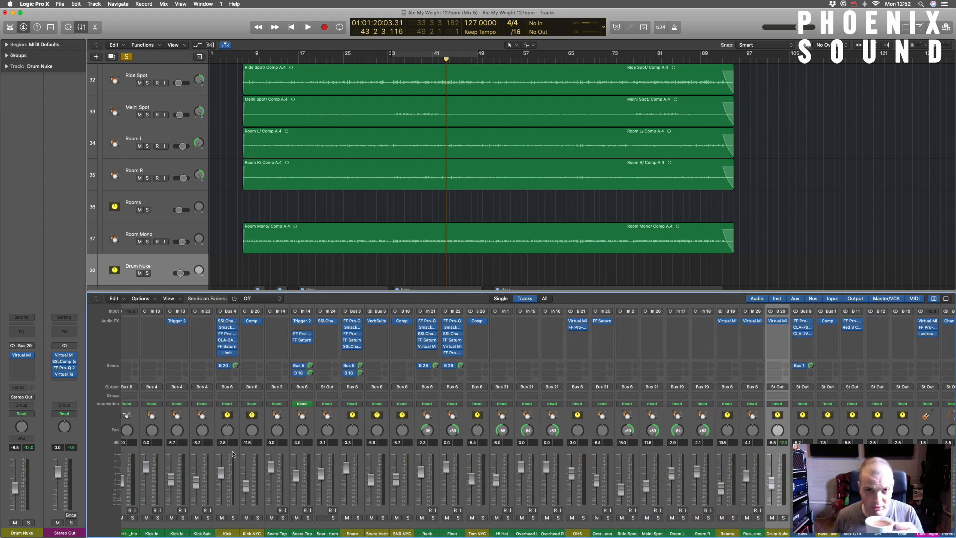
scroll(396, 332, left, 3)
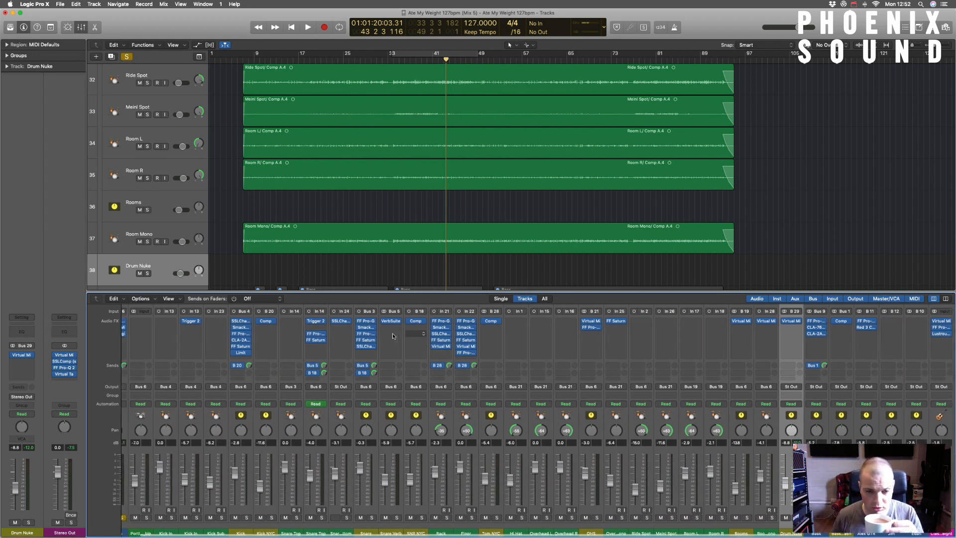
scroll(383, 209, left, 1)
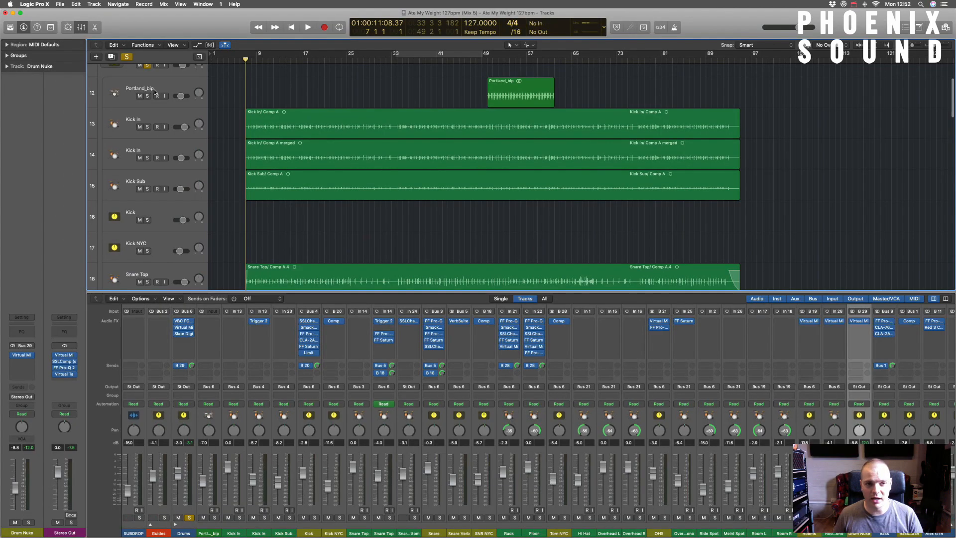
click(154, 89)
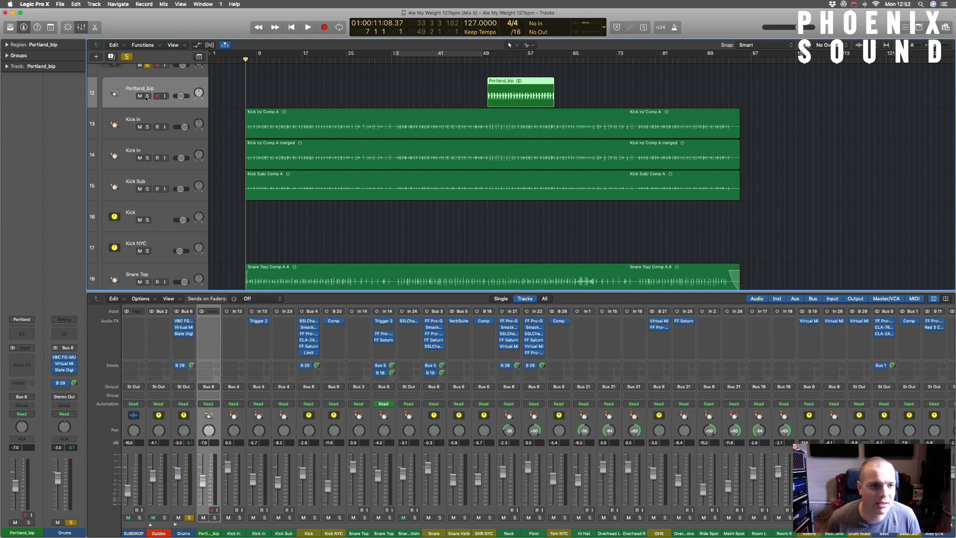
click(147, 97)
click(487, 61)
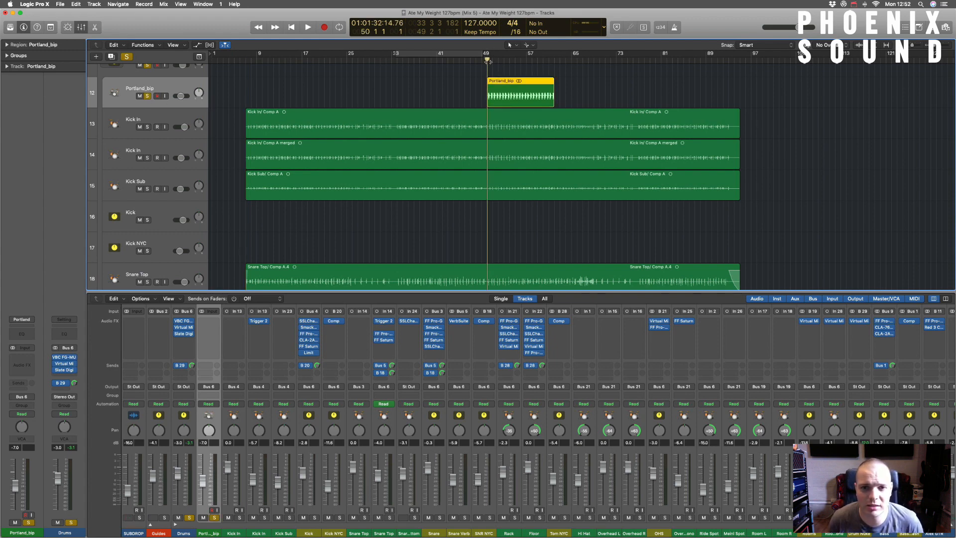
key(space)
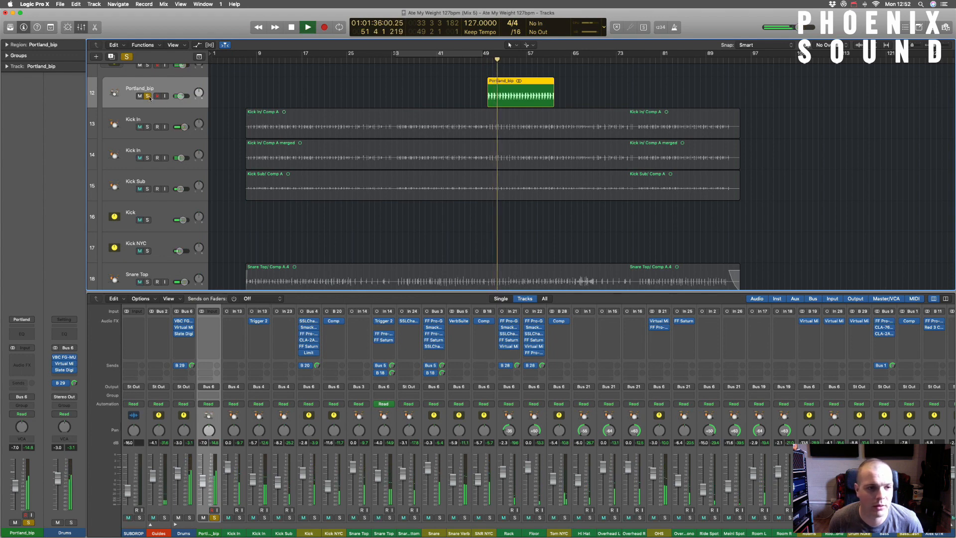
click(148, 97)
key(space)
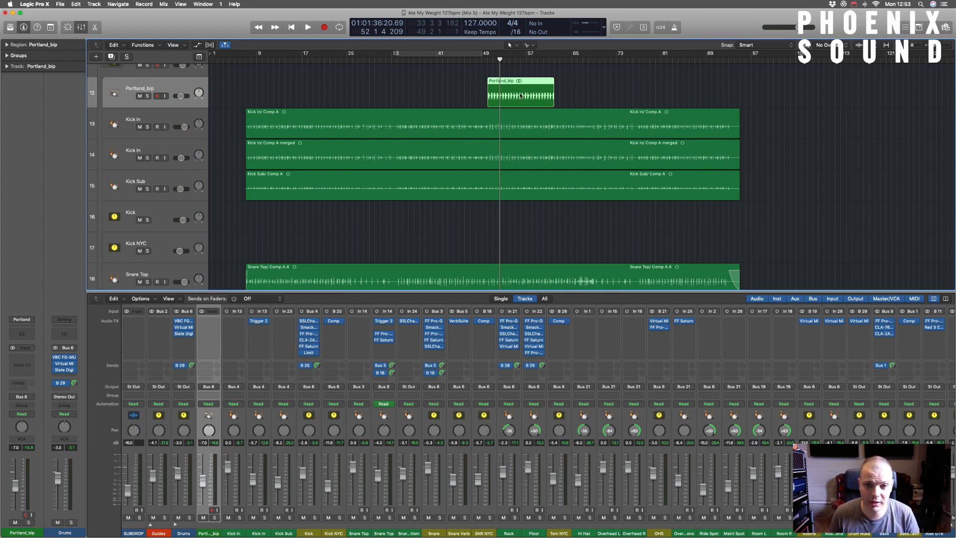
Return the playhead to the start of the kick regions at bar 7 and select the first Kick In track.
drag(239, 60, 246, 60)
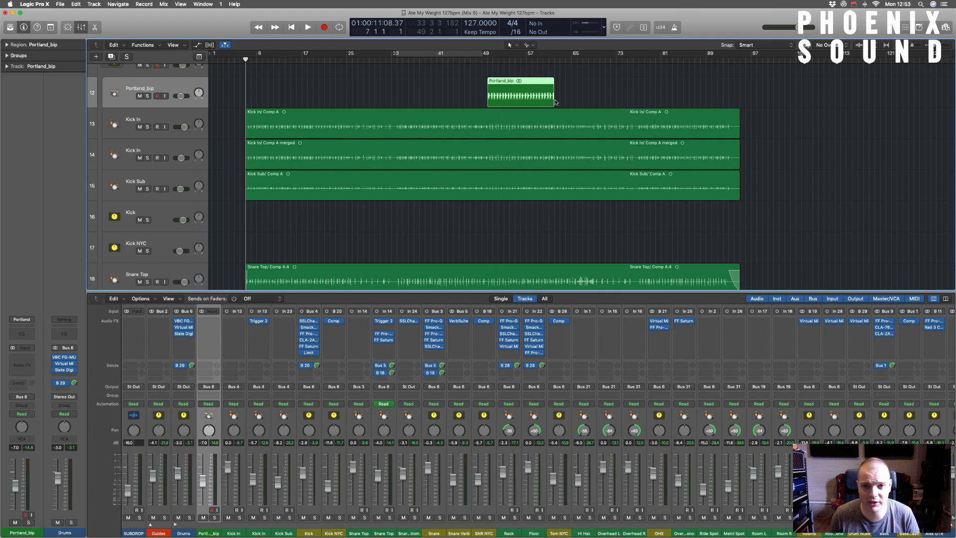
scroll(337, 98, down, 1)
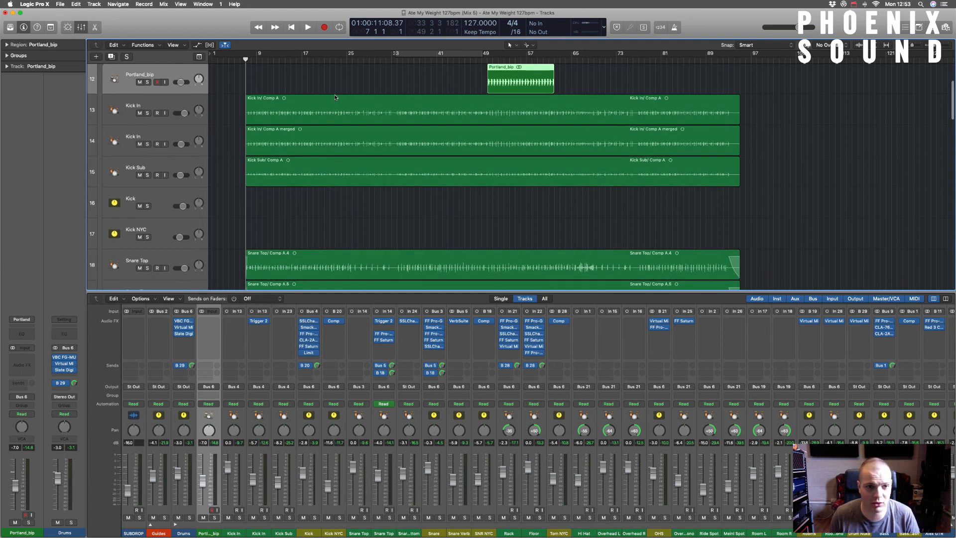
key(super+Right)
scroll(324, 94, left, 8)
scroll(324, 95, left, 3)
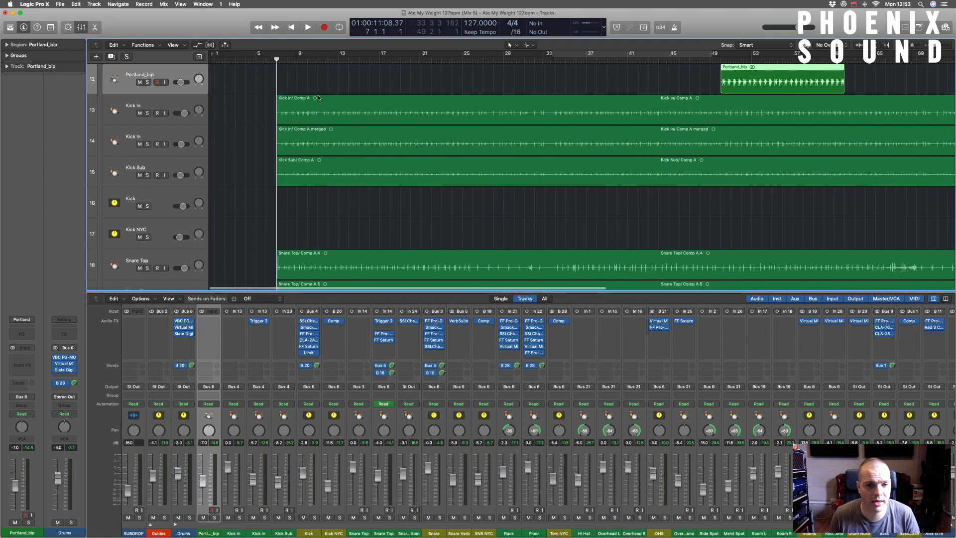
click(324, 102)
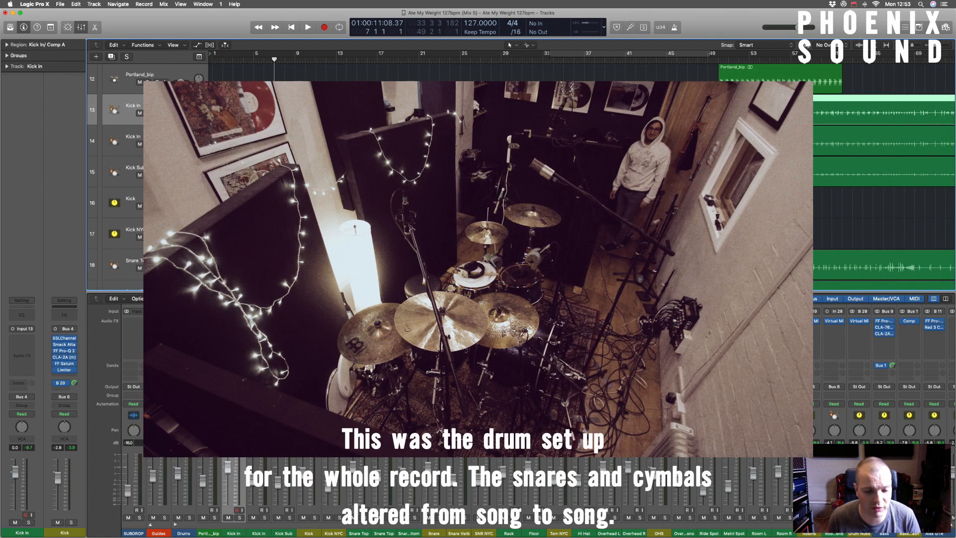
Solo the first Kick In channel and play it from bar 7 for about four bars.
click(240, 518)
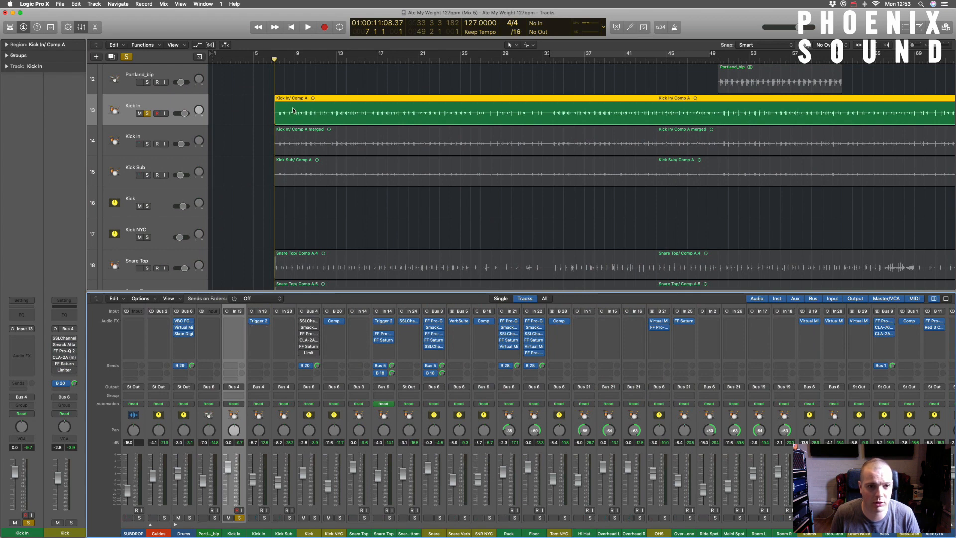
key(super+Right)
key(super+Down)
click(282, 61)
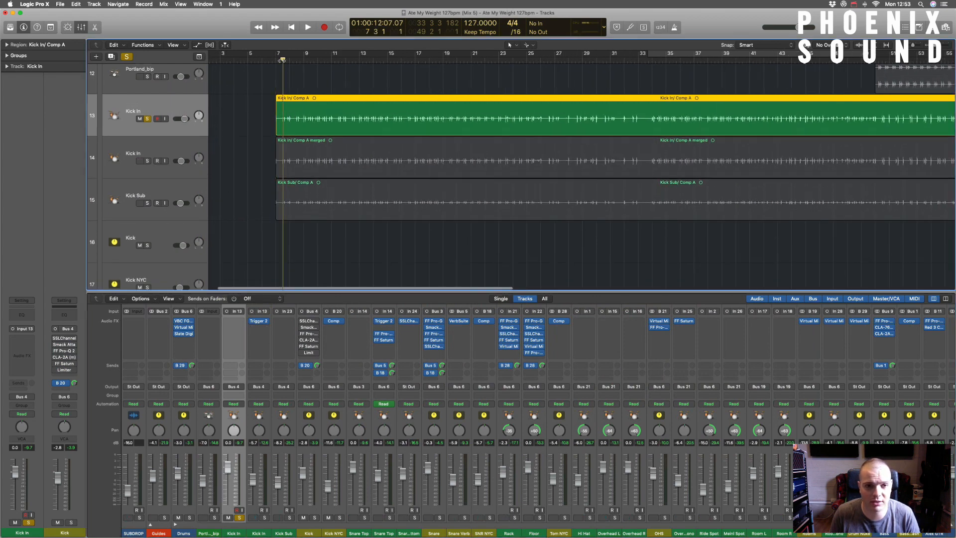
key(space)
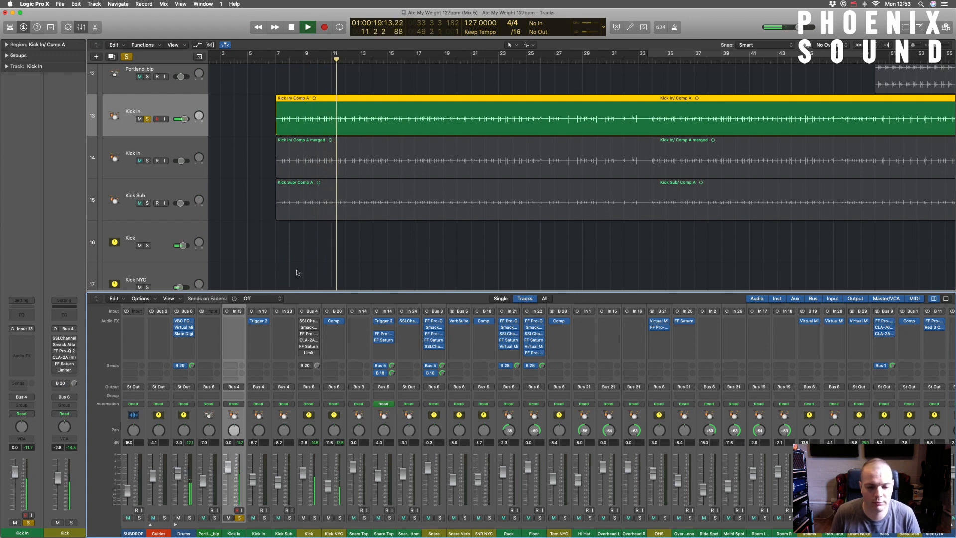
key(space)
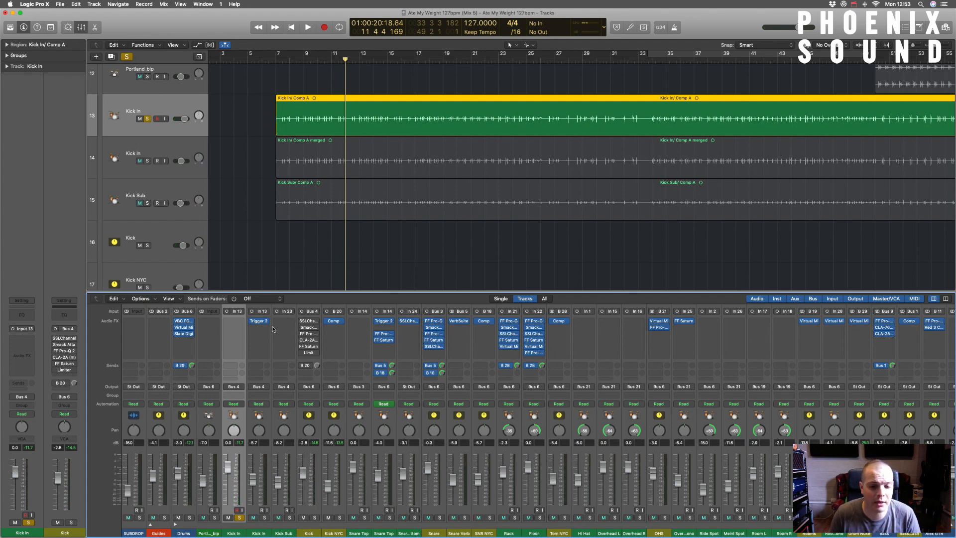
Audition the second Kick In channel alone and together with the first Kick In, clearing both solos and stopping playback.
click(264, 518)
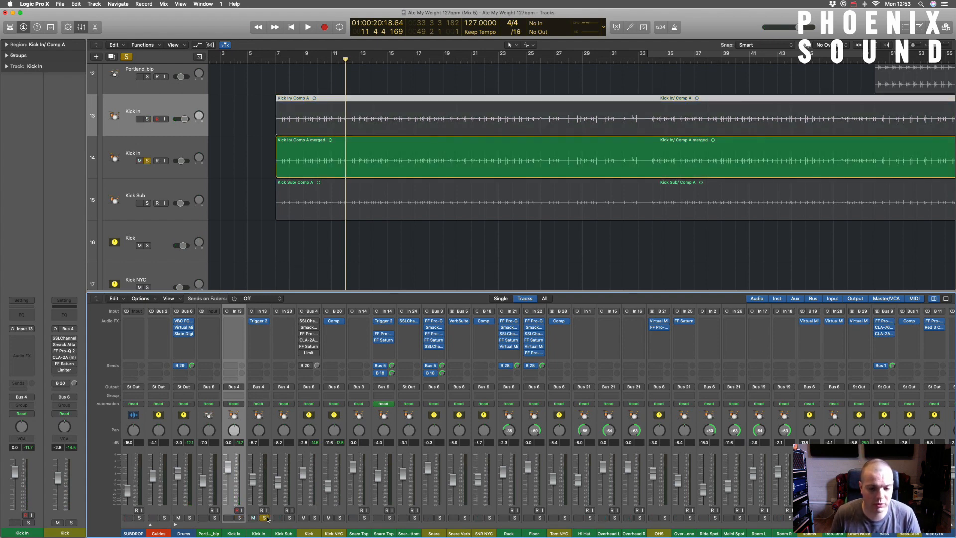
double_click(276, 59)
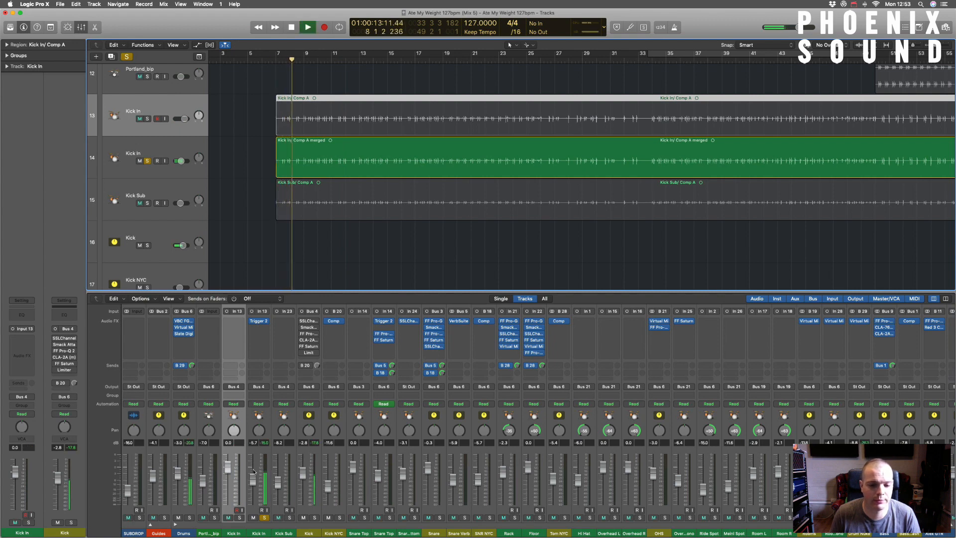
click(241, 518)
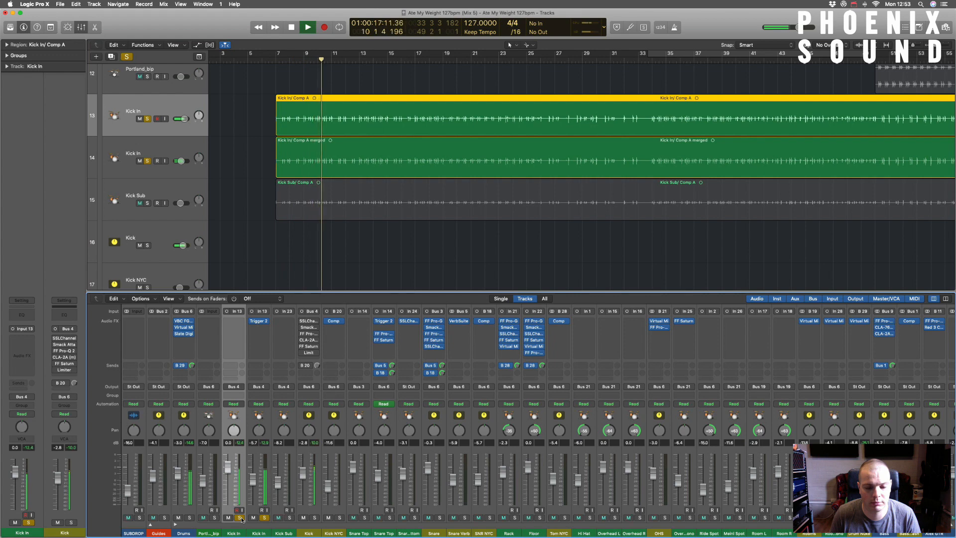
click(240, 518)
click(265, 518)
key(space)
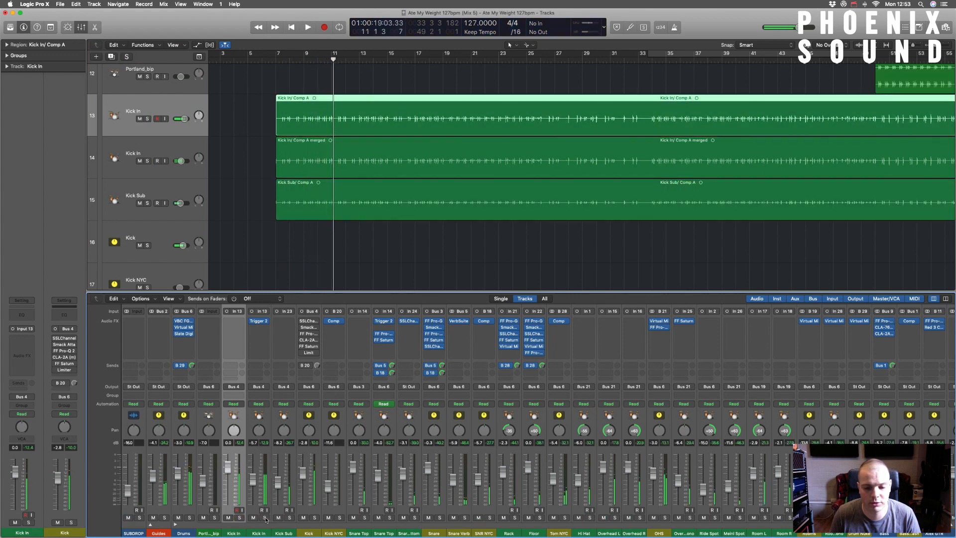
Audition the Kick Sub channel soloed from bar 8, stopping playback and turning its solo off.
click(265, 518)
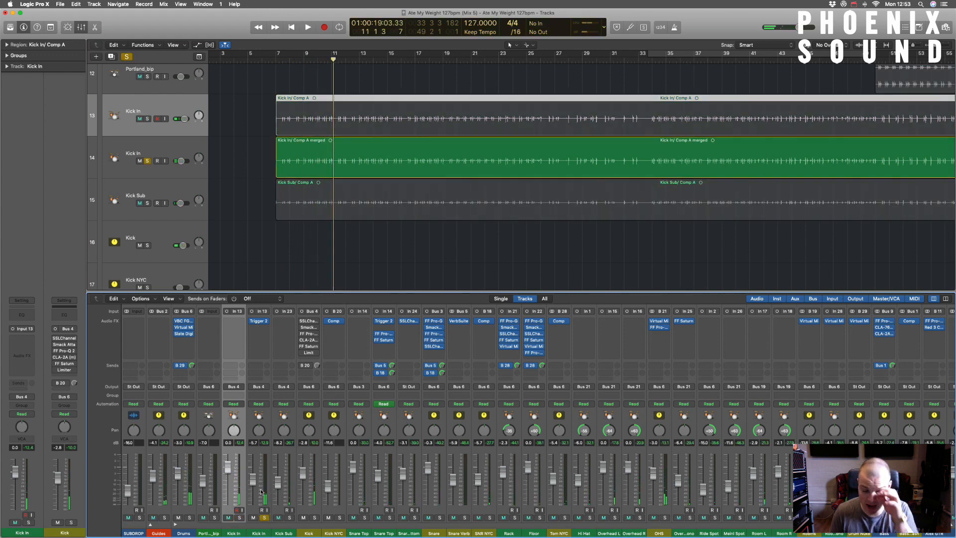
alt+click(290, 518)
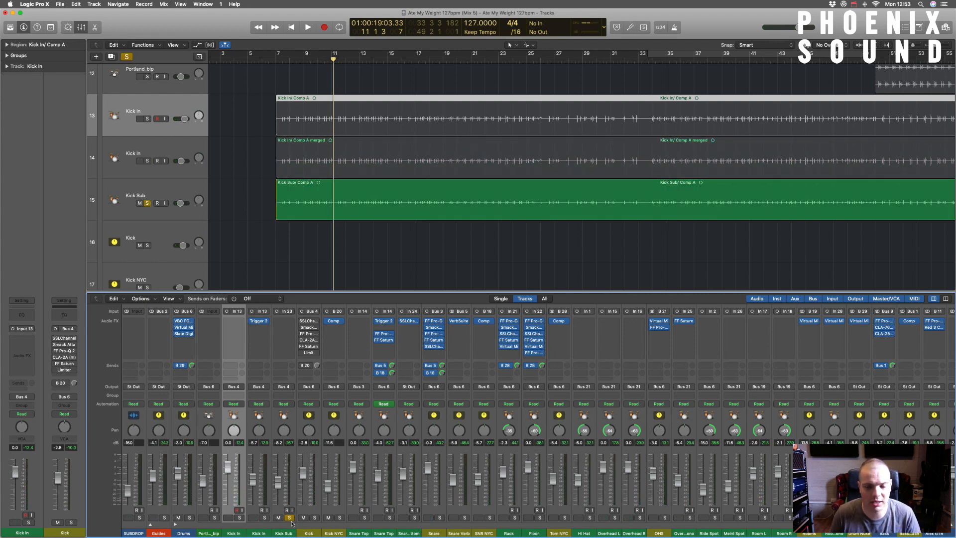
click(296, 62)
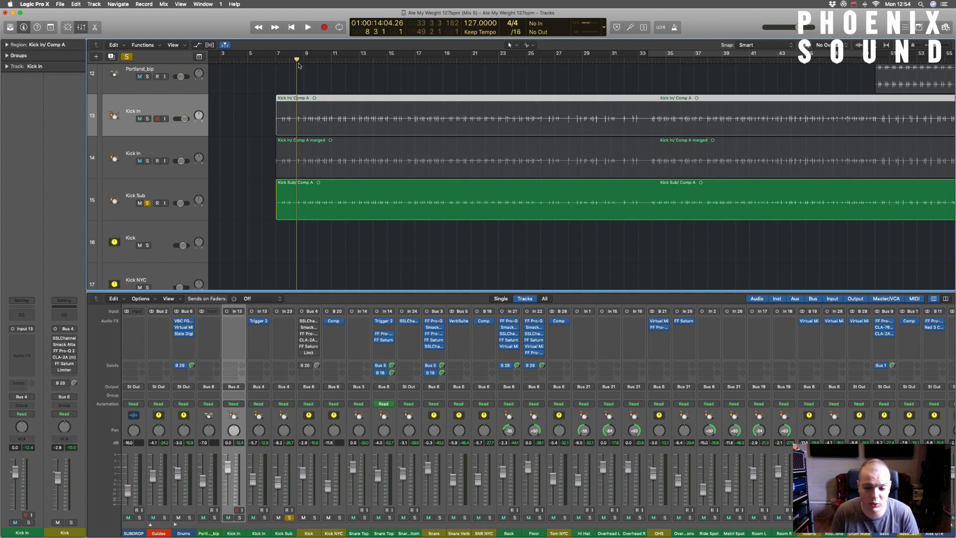
key(space)
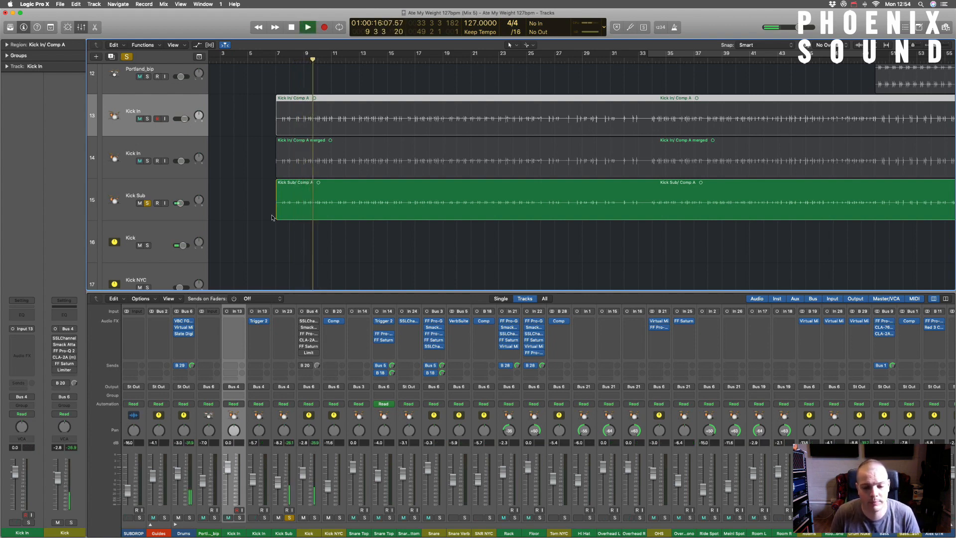
key(space)
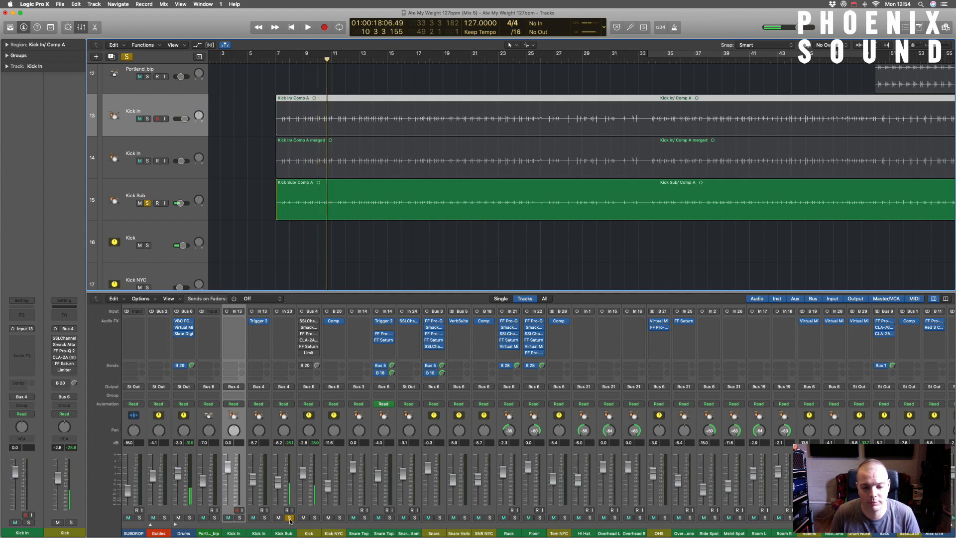
click(289, 519)
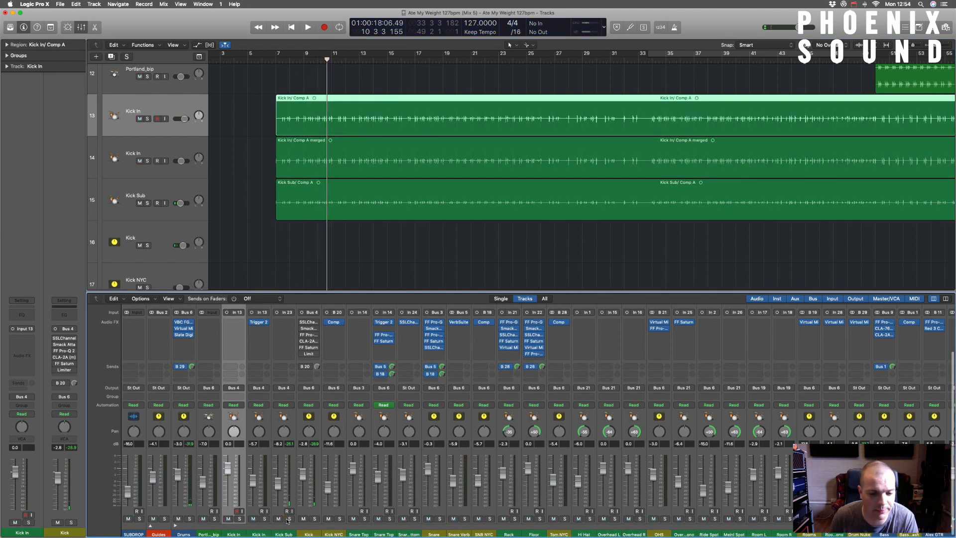
Open Trigger 2 on the second Kick In channel to examine its kick sample, and close the plug-in window.
click(258, 321)
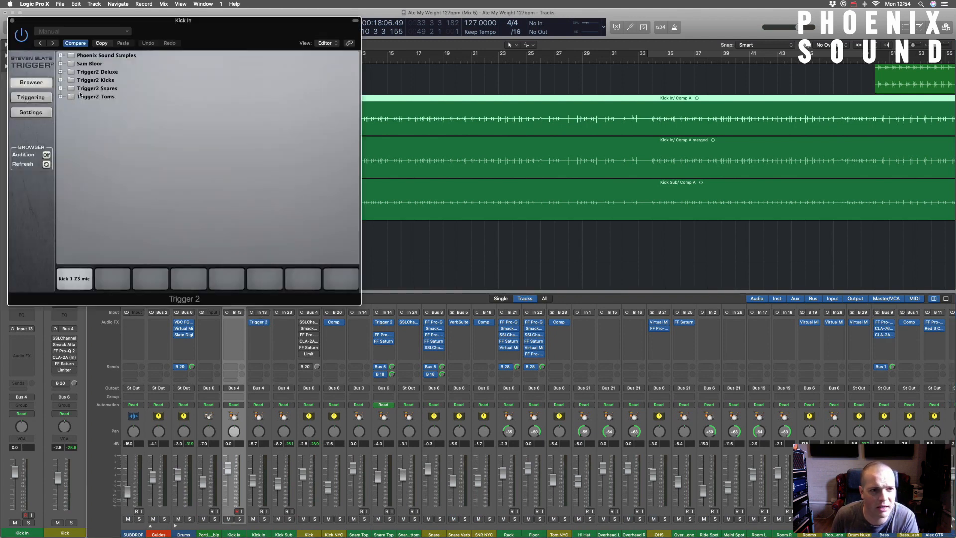
click(13, 21)
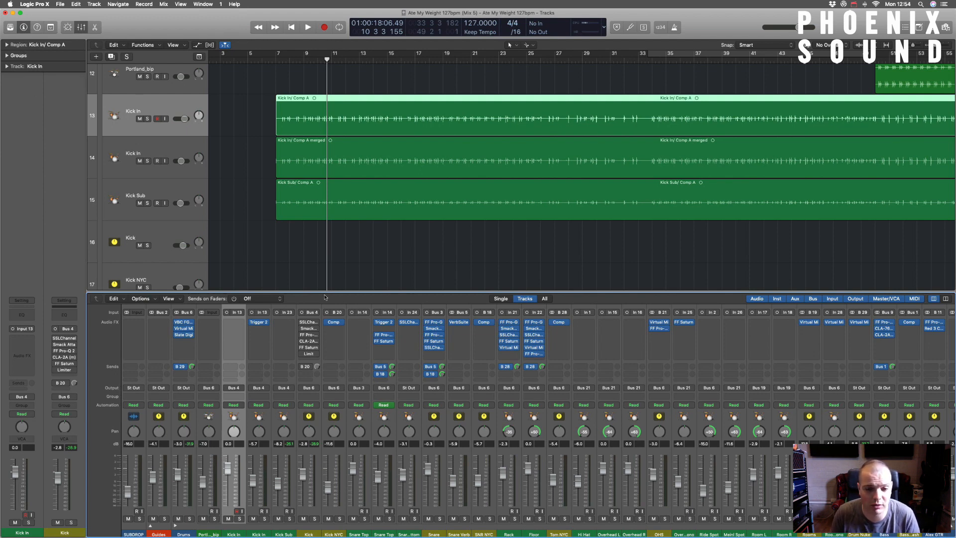
Switch on the bypassed SSLChannel plug-in on the Kick bus.
click(302, 325)
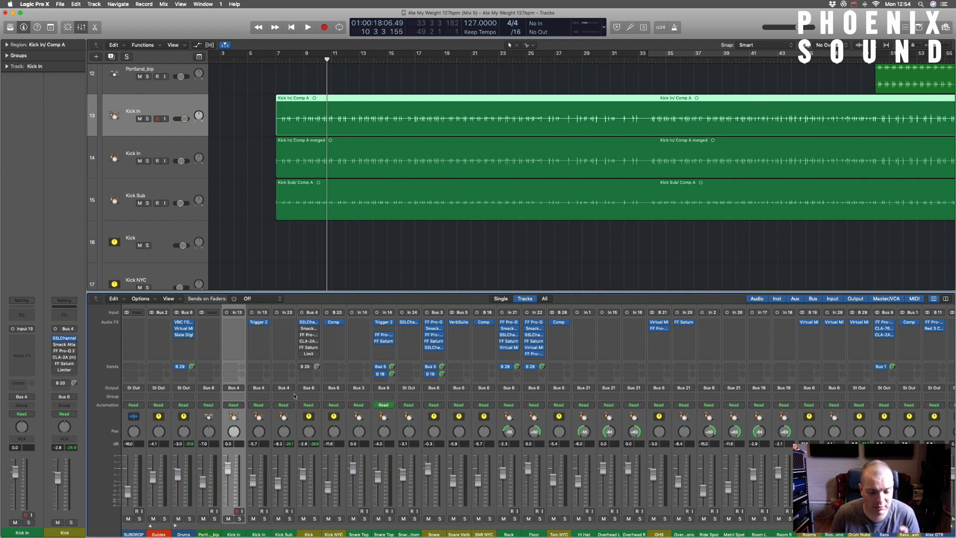
Audition the soloed Kick bus from bar 7 with its SSLChannel open, stopping playback and closing the plug-in window.
mouse_move(308, 324)
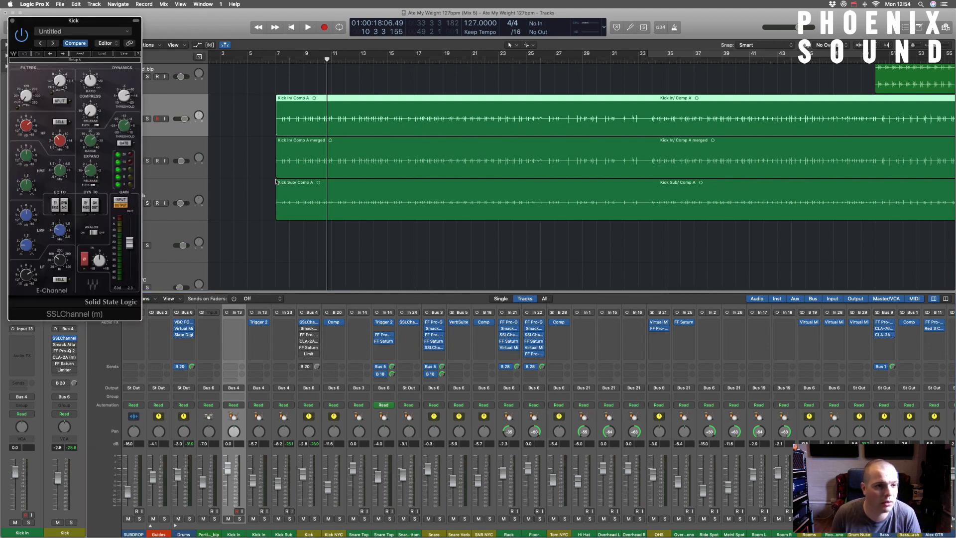
click(275, 60)
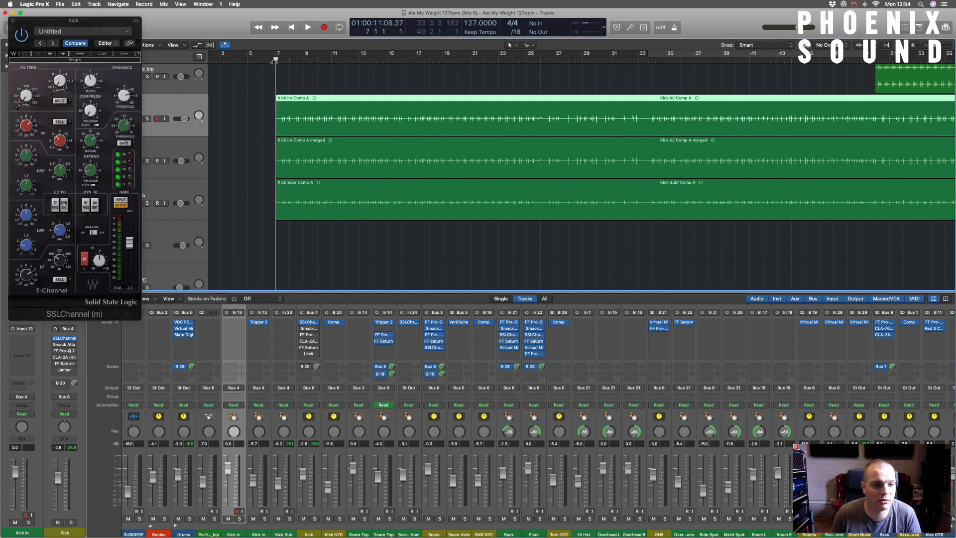
scroll(273, 66, up, 2)
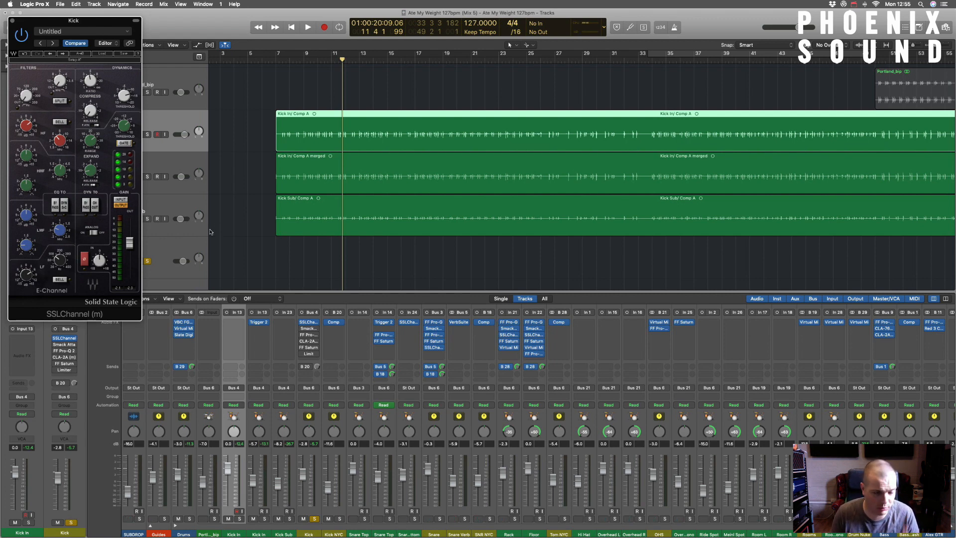
click(279, 60)
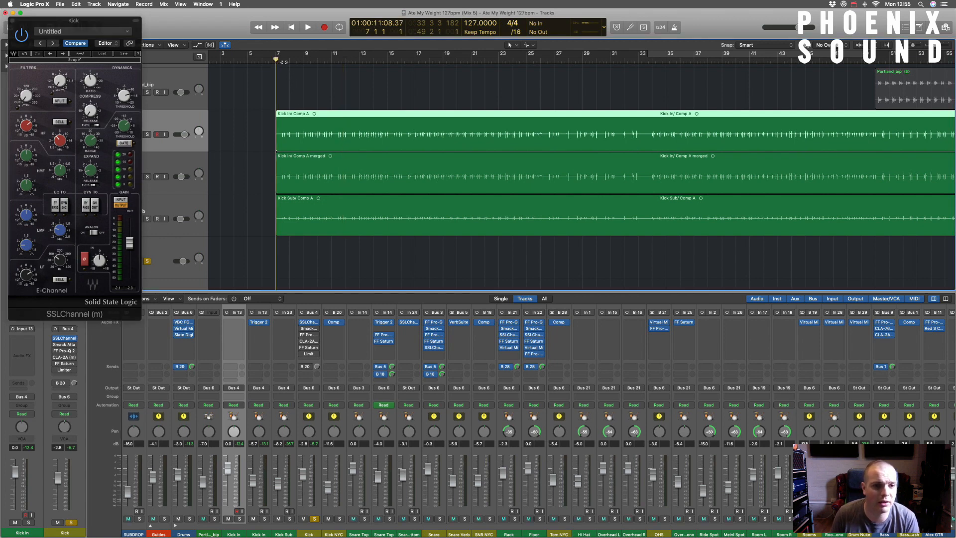
key(space)
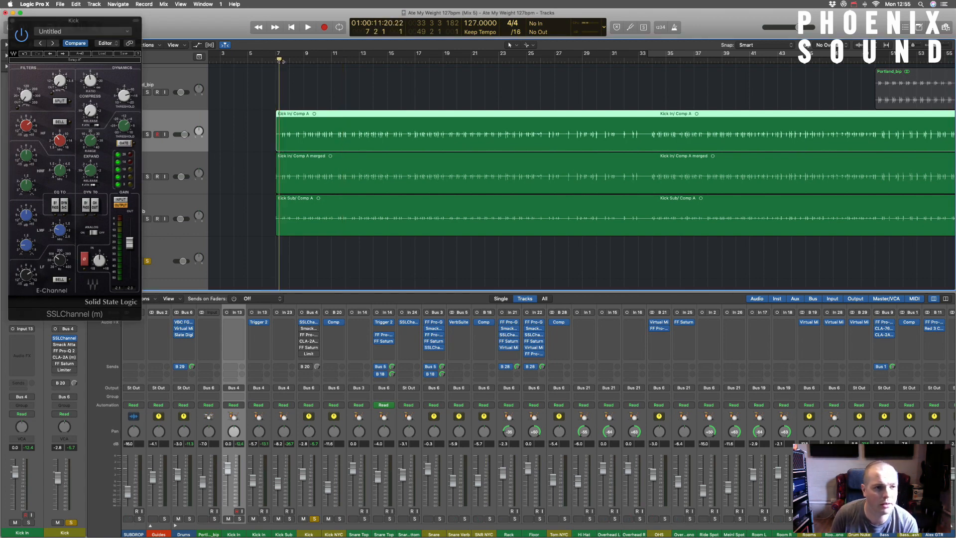
key(space)
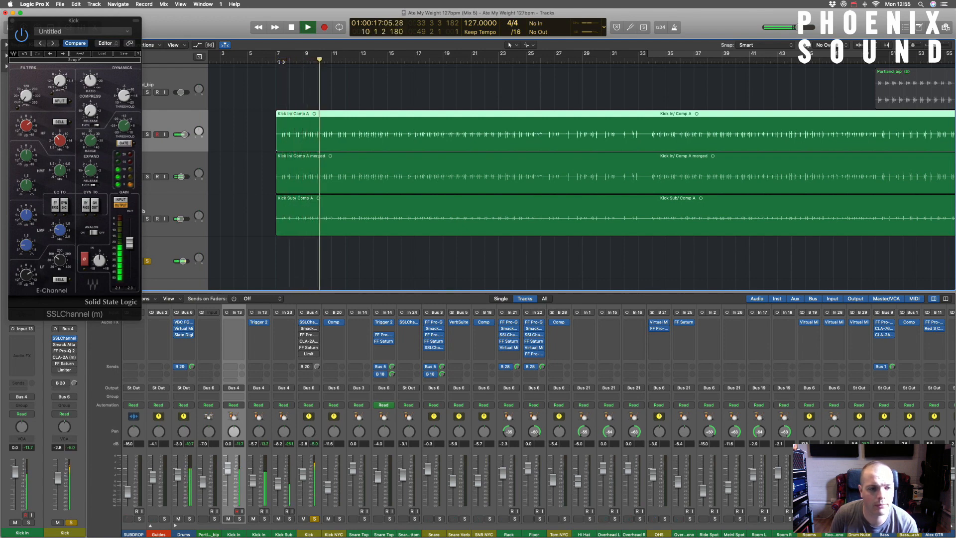
key(space)
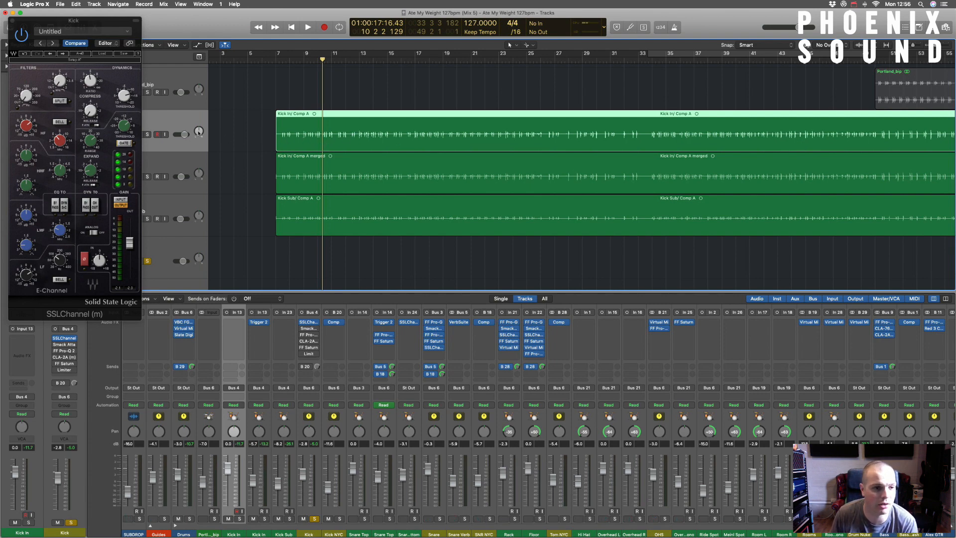
click(11, 21)
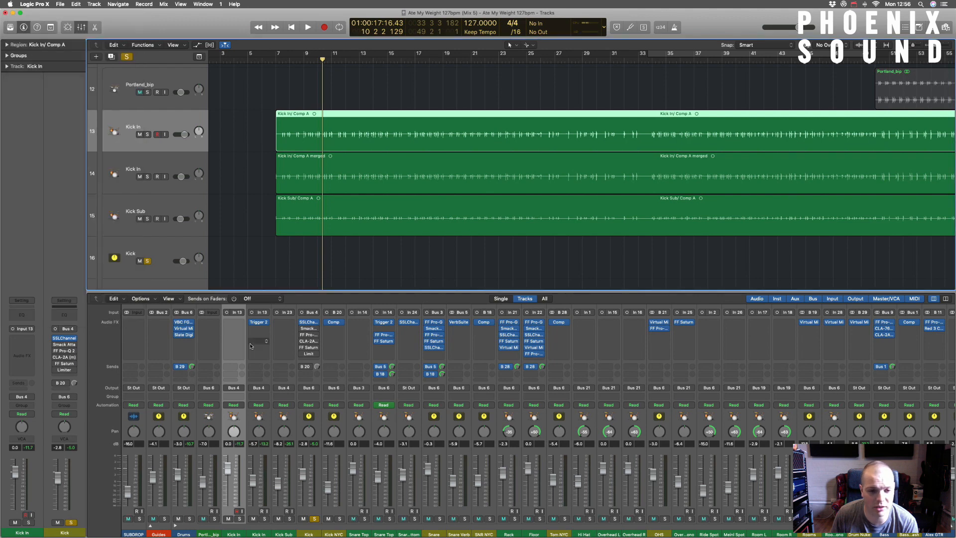
Switch on Smack Attack on the Kick bus and audition it from bar 7, closing its window after stopping playback.
click(310, 328)
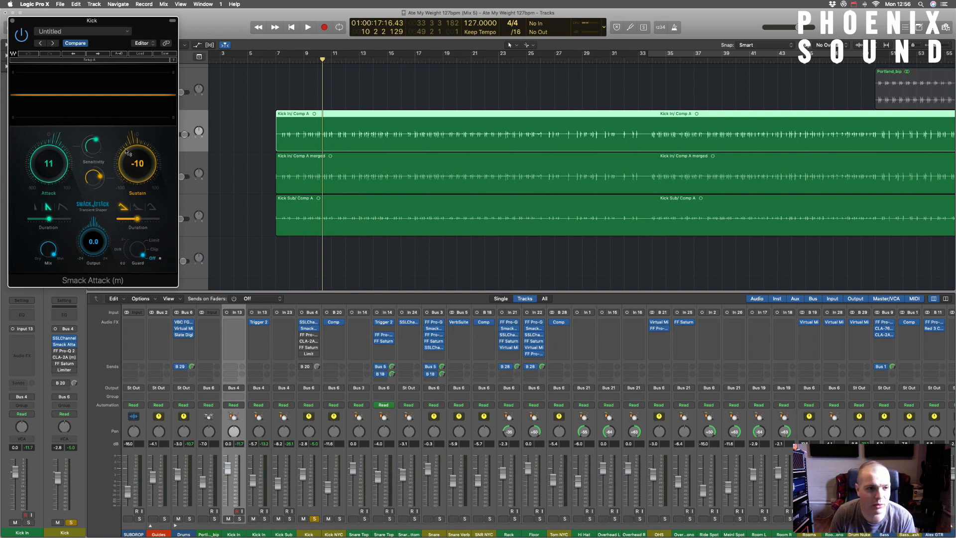
click(276, 62)
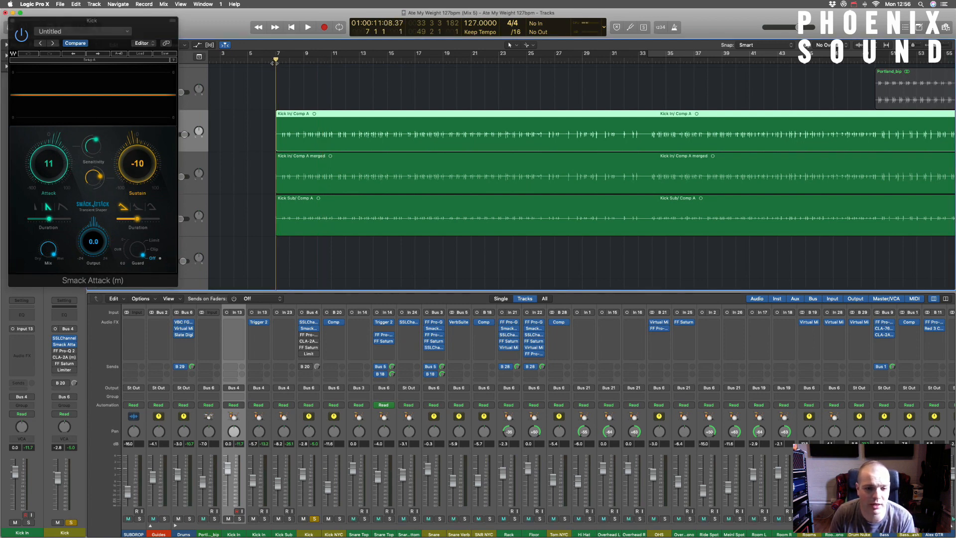
key(space)
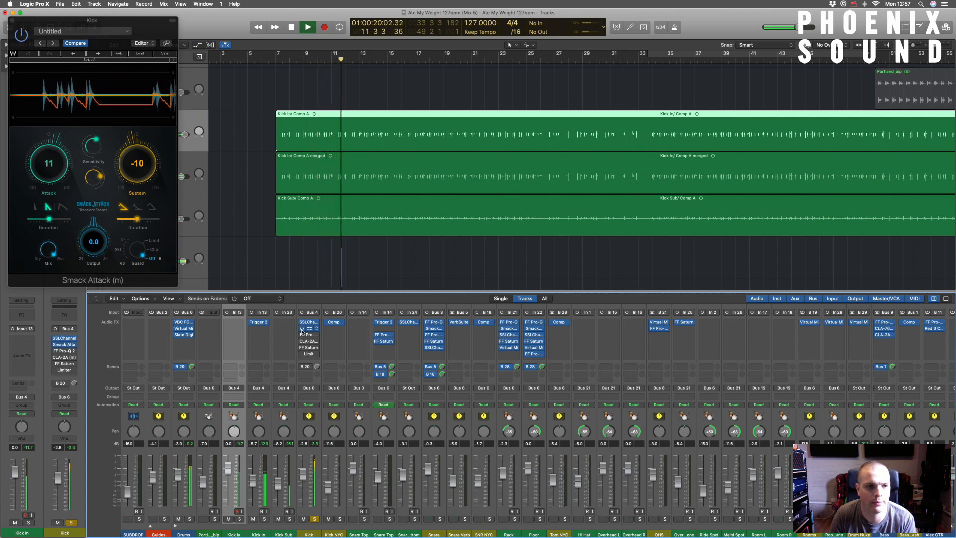
key(space)
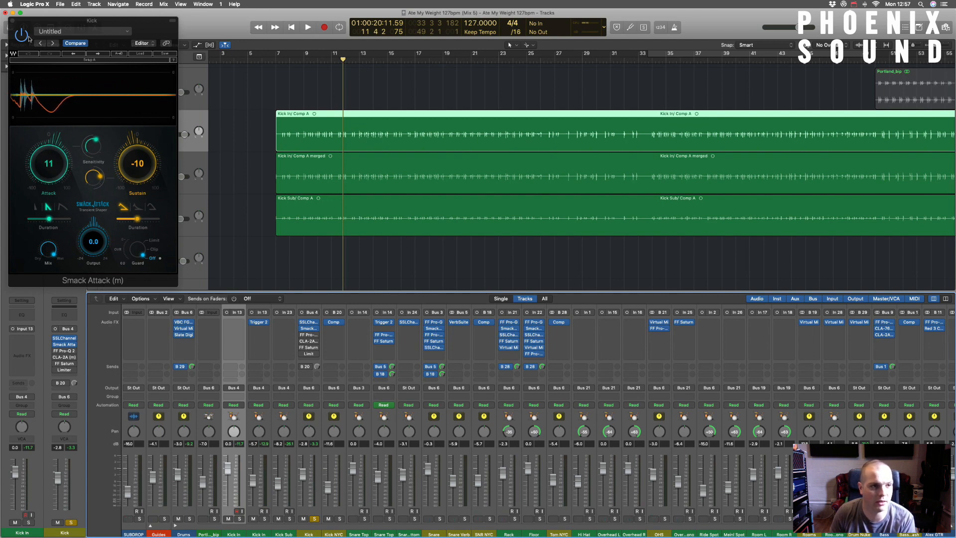
click(12, 21)
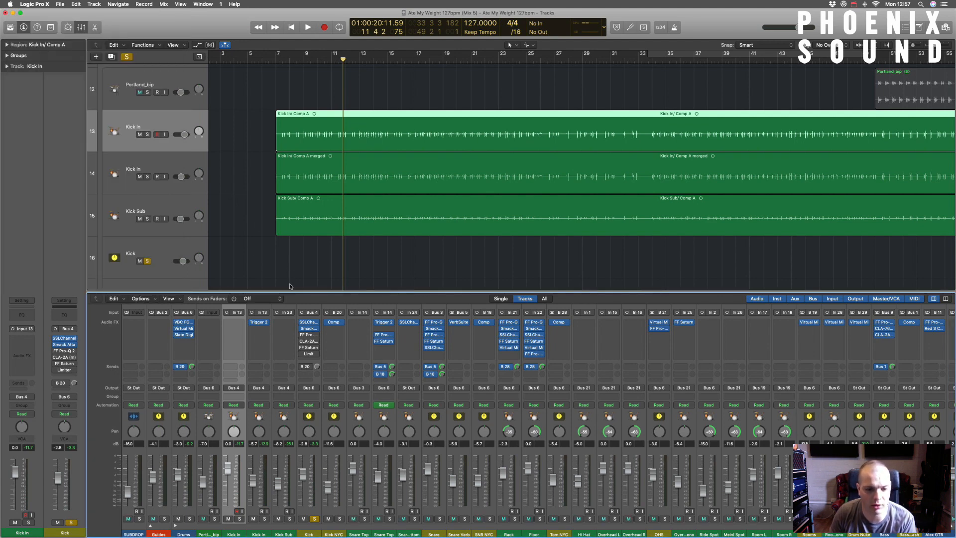
Switch on FF Pro-Q 2 on the Kick bus, move its window clear of the channel inserts and select the lowest bell band.
click(309, 335)
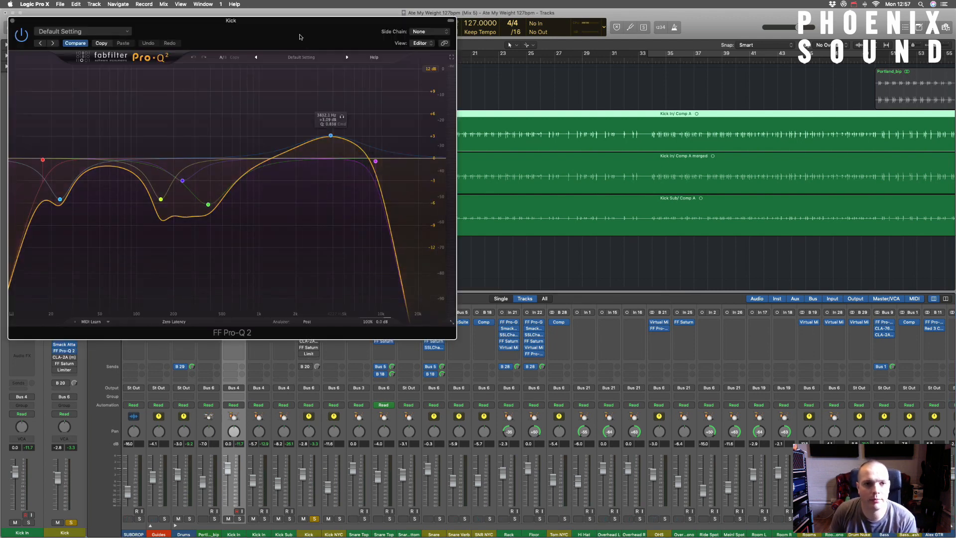
drag(298, 33, 686, 164)
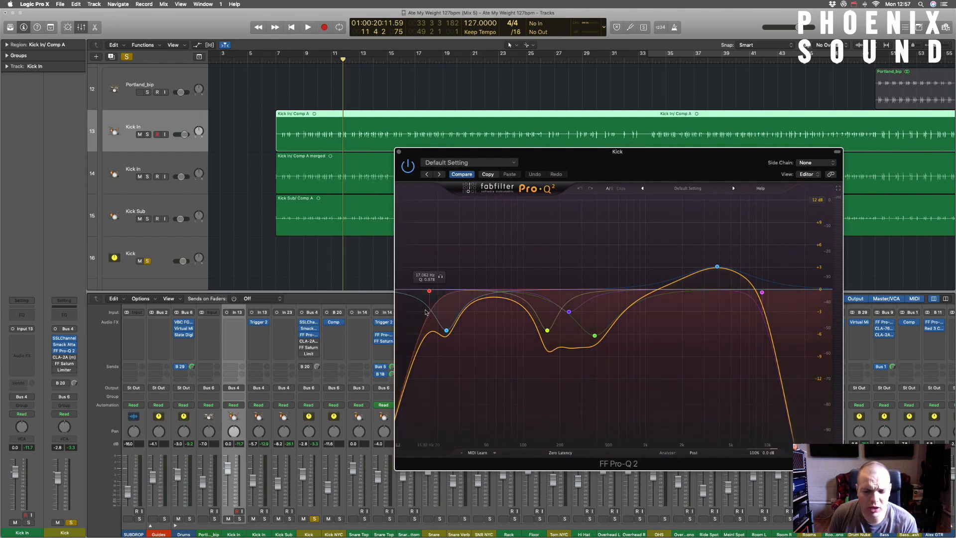
scroll(425, 301, down, 1)
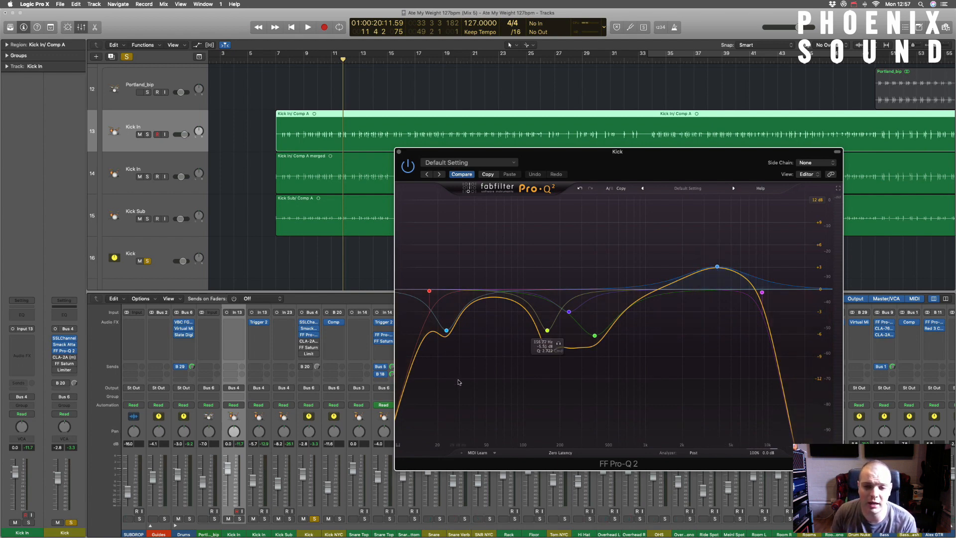
click(447, 331)
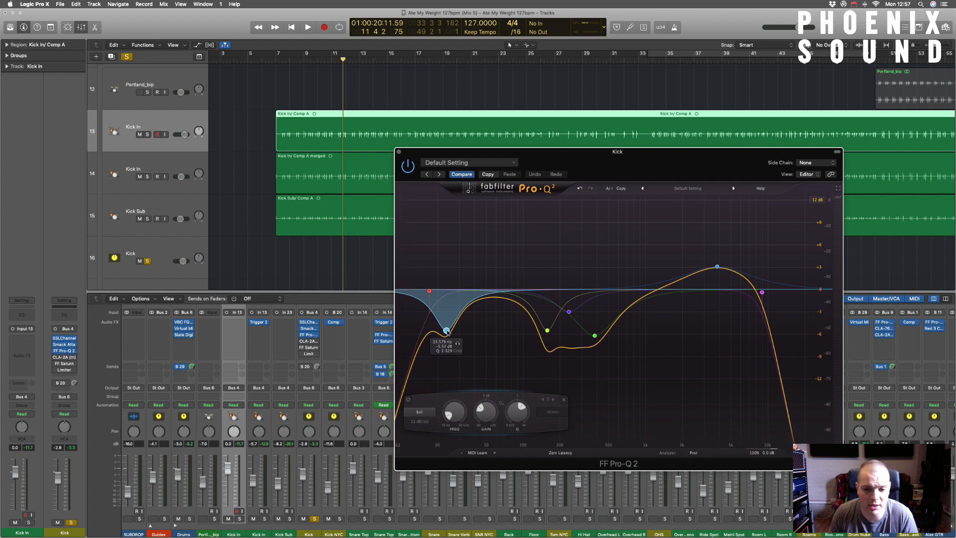
scroll(317, 90, up, 1)
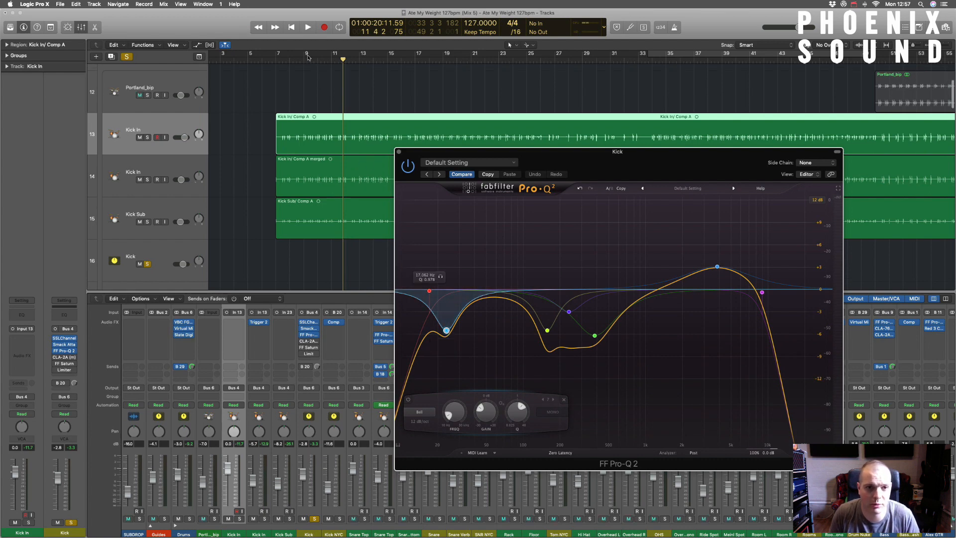
Loop bars 9 to 11 and, after auditioning the lowest bell band in solo, set its gain to about -4.4 dB.
drag(306, 56, 332, 56)
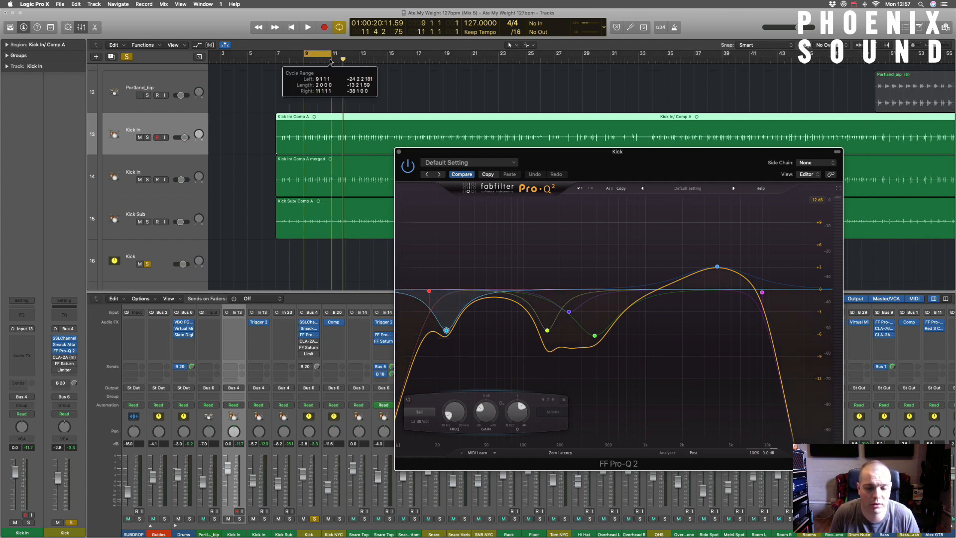
key(space)
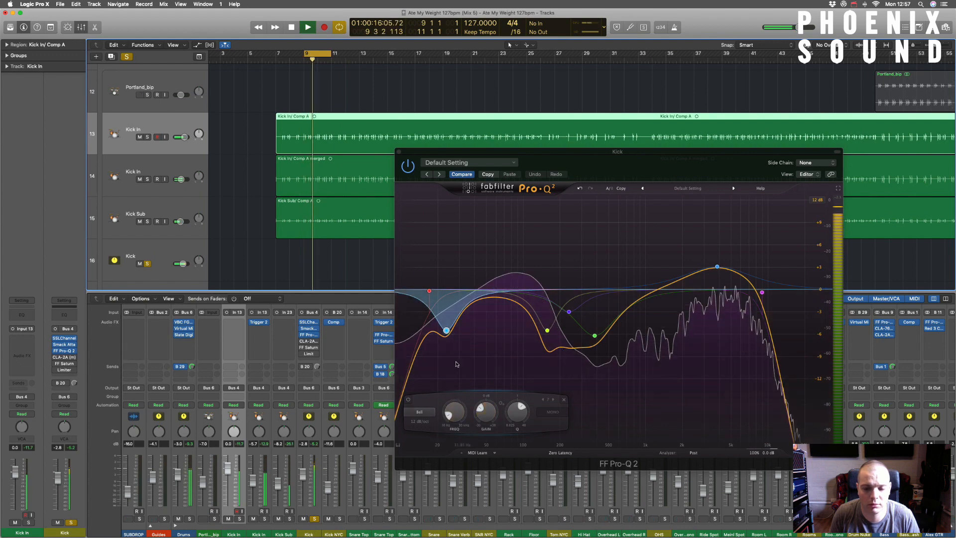
click(458, 343)
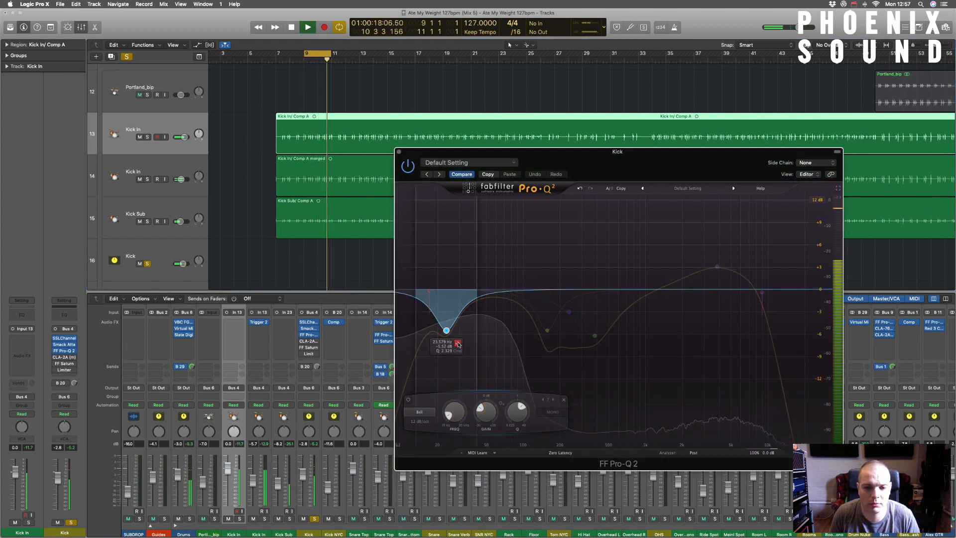
mouse_move(485, 412)
mouse_down()
mouse_move(490, 365)
mouse_move(485, 407)
mouse_up()
key(space)
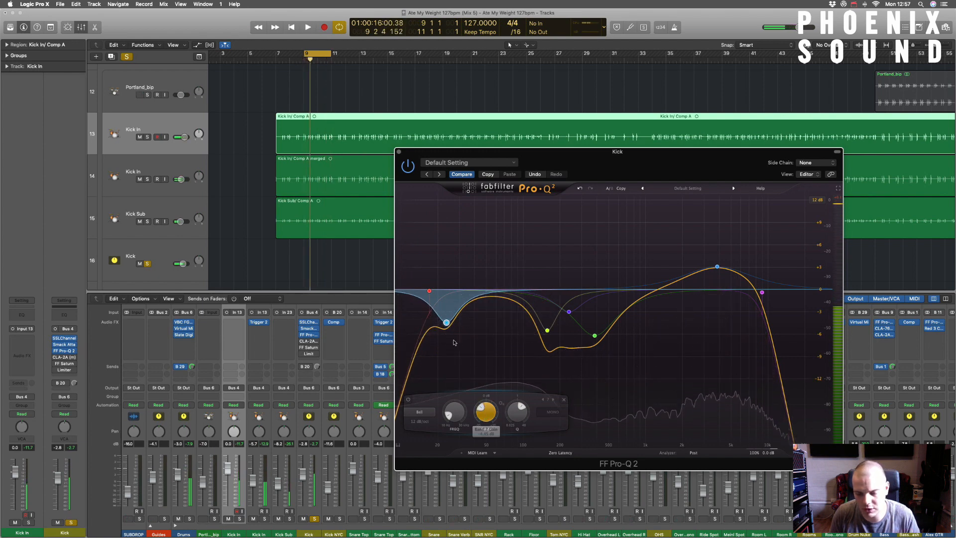
Select the three low-mid cut bands together and compare the looped kick with them bypassed and active, stopping playback with them active.
drag(630, 378, 526, 304)
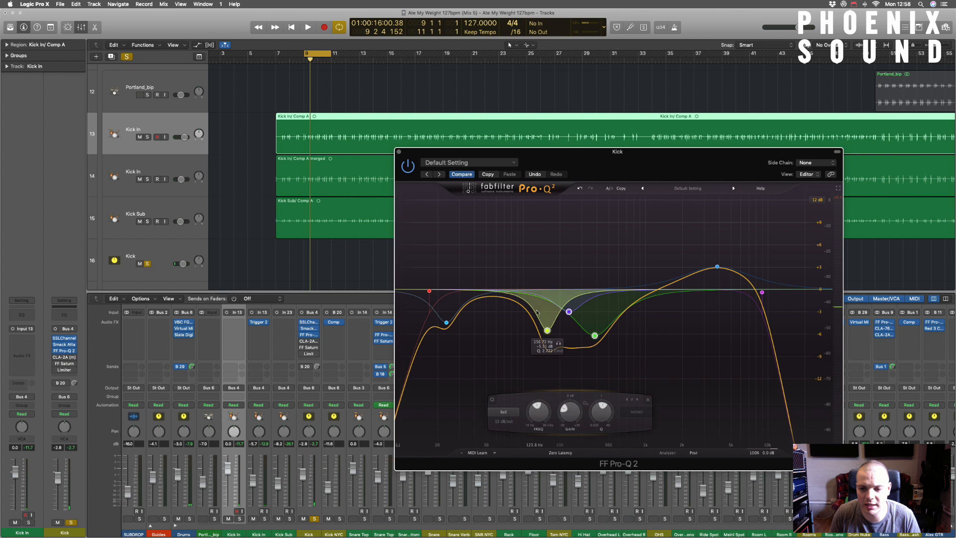
click(492, 399)
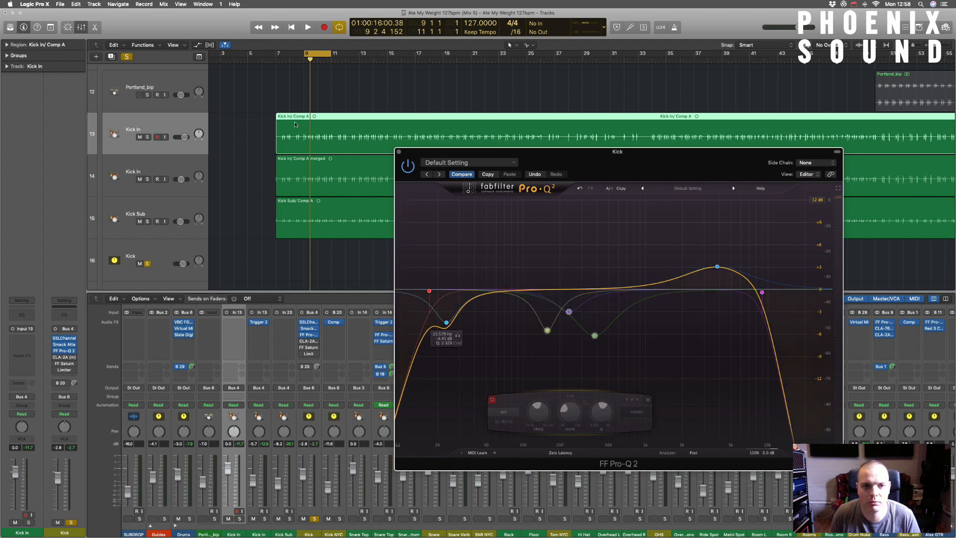
key(space)
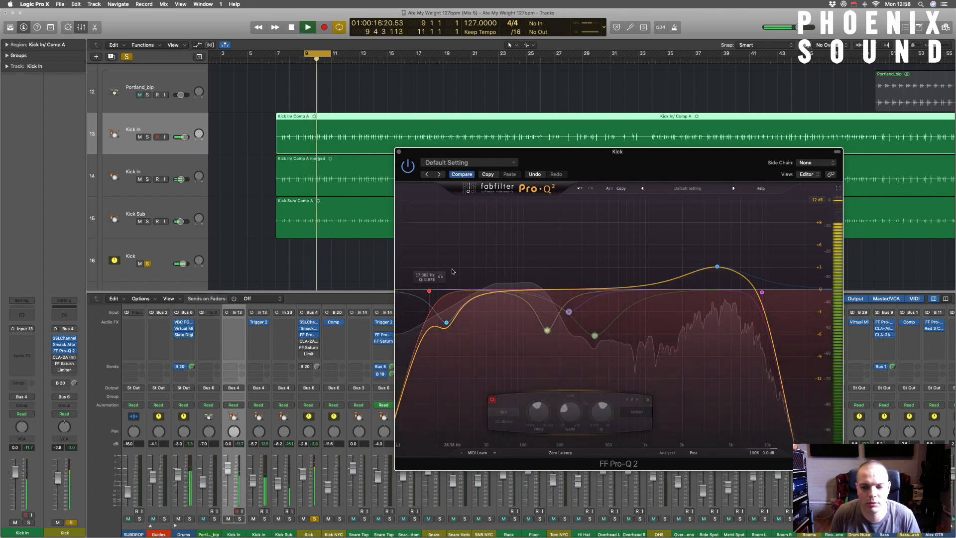
click(492, 400)
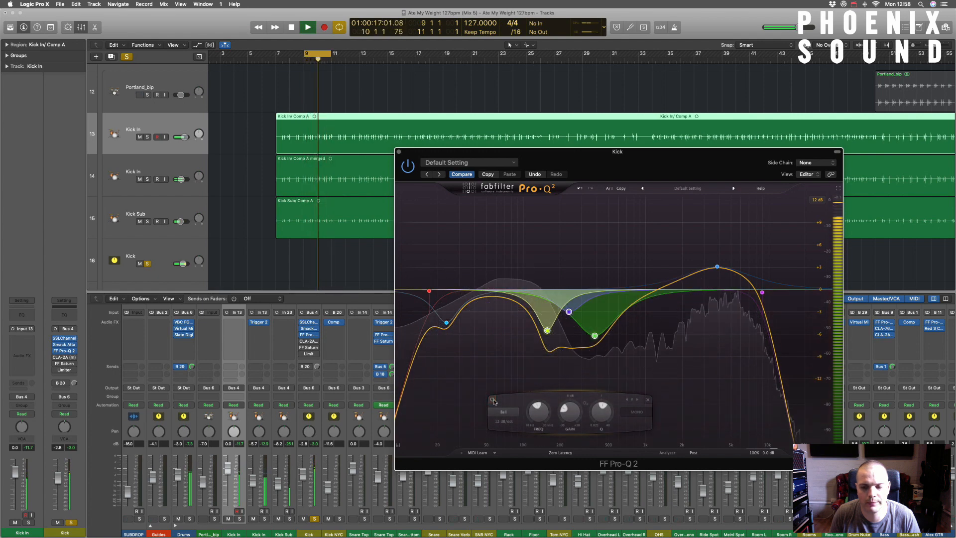
click(493, 400)
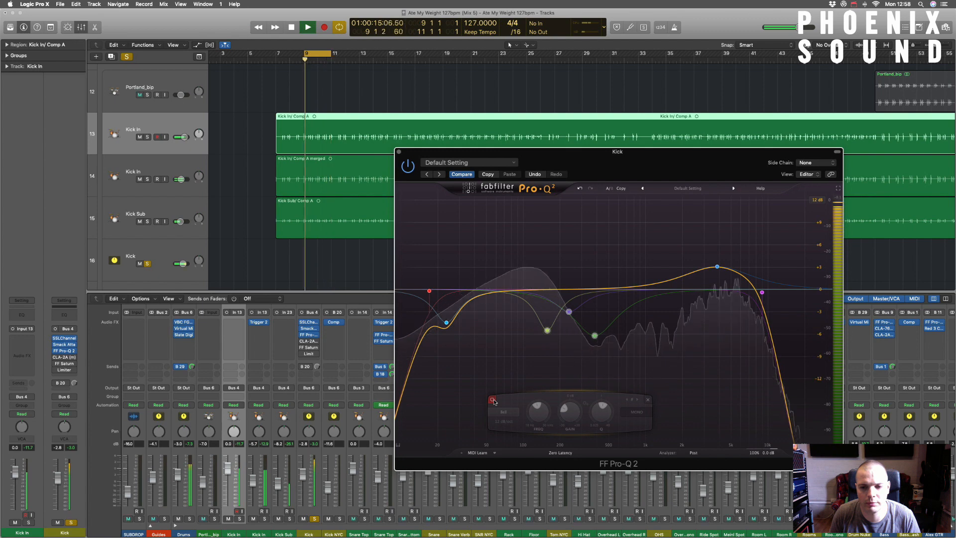
click(493, 400)
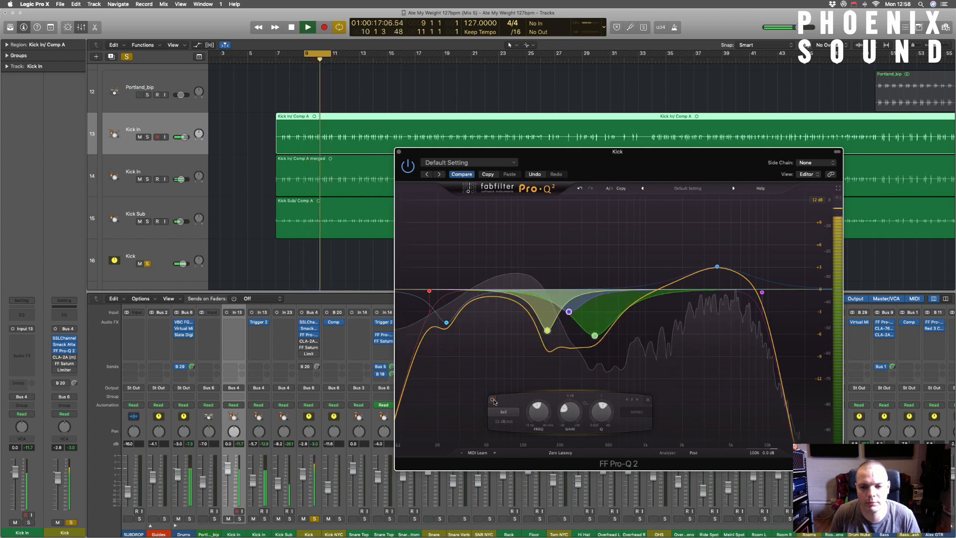
key(space)
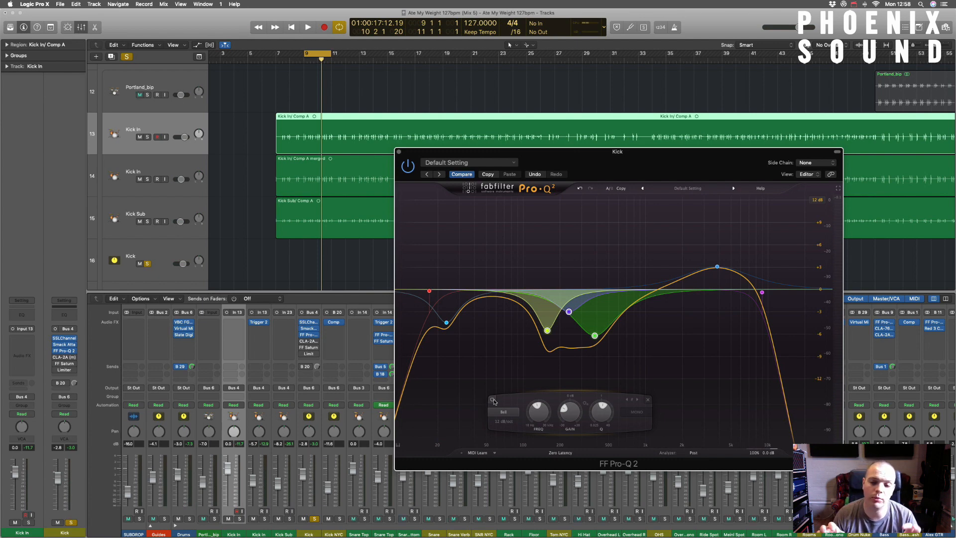
Select the high-frequency boost band in Pro-Q 2 and audition it in solo over the looped kick, leaving solo again.
mouse_move(545, 321)
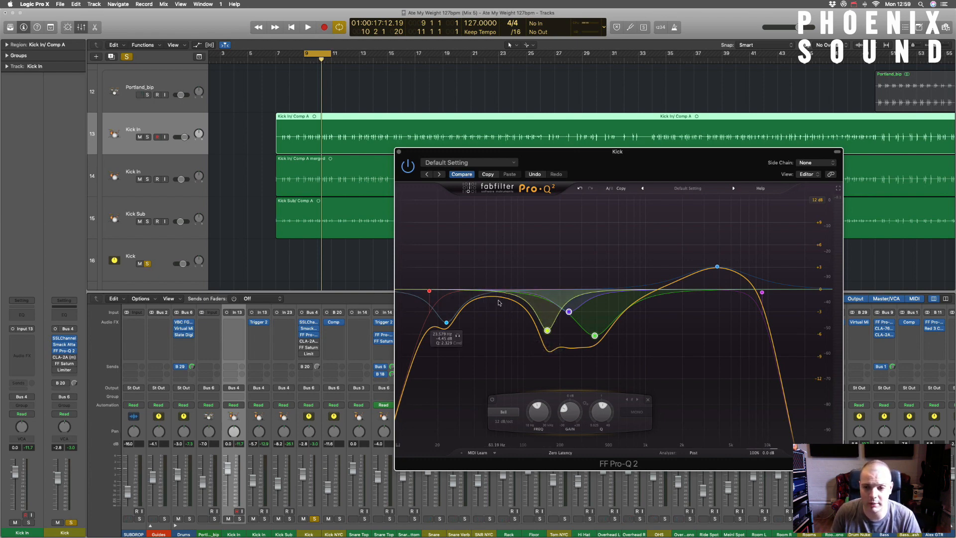
click(717, 268)
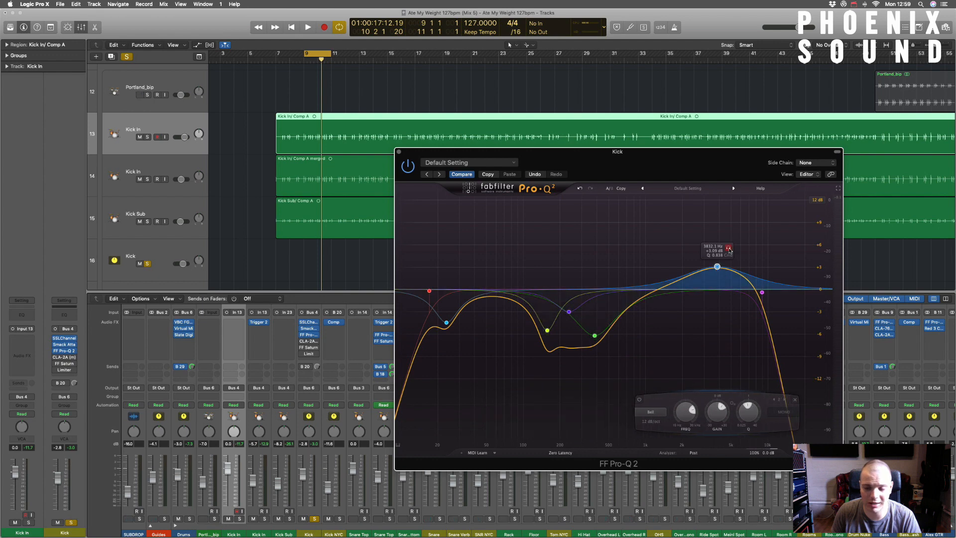
click(730, 248)
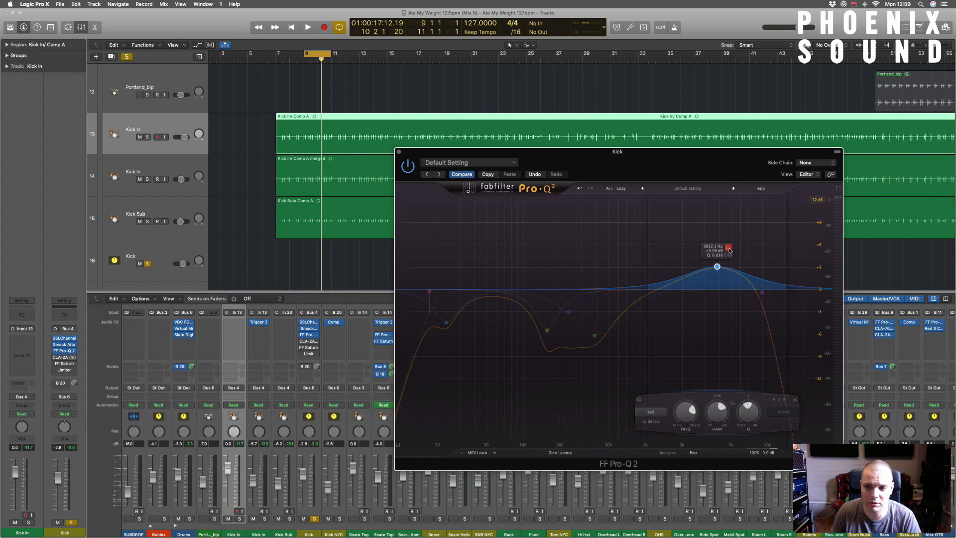
key(space)
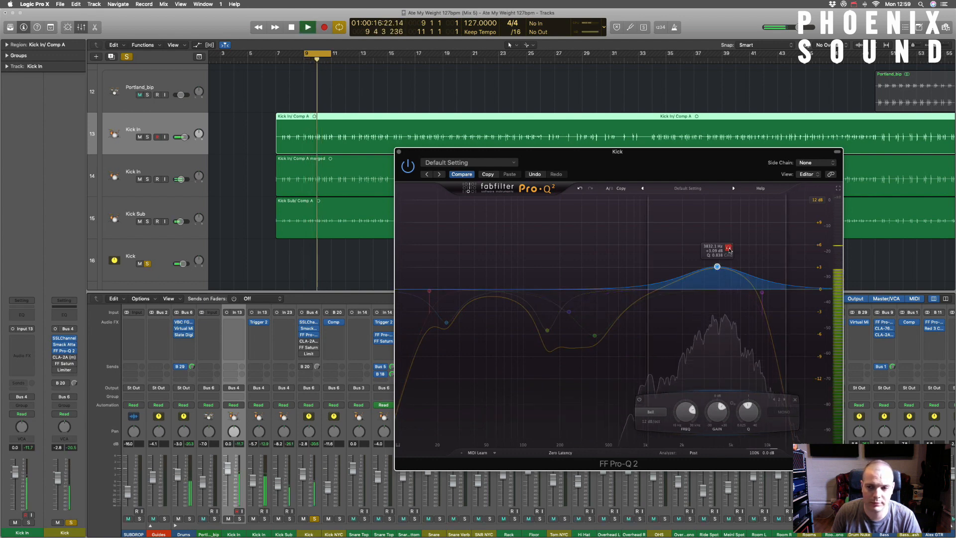
click(729, 249)
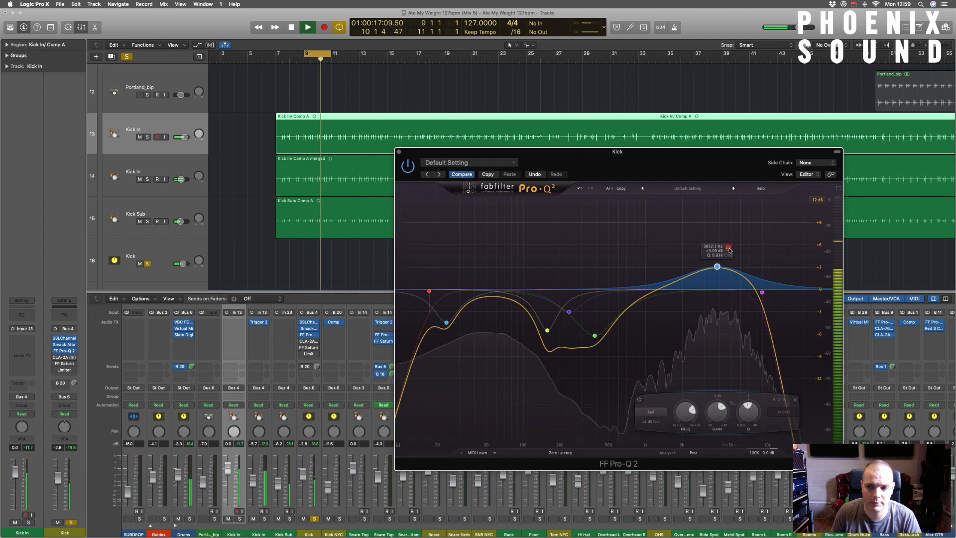
Compare the looped kick with the high-frequency boost band bypassed and active, stopping playback with the band active.
click(639, 400)
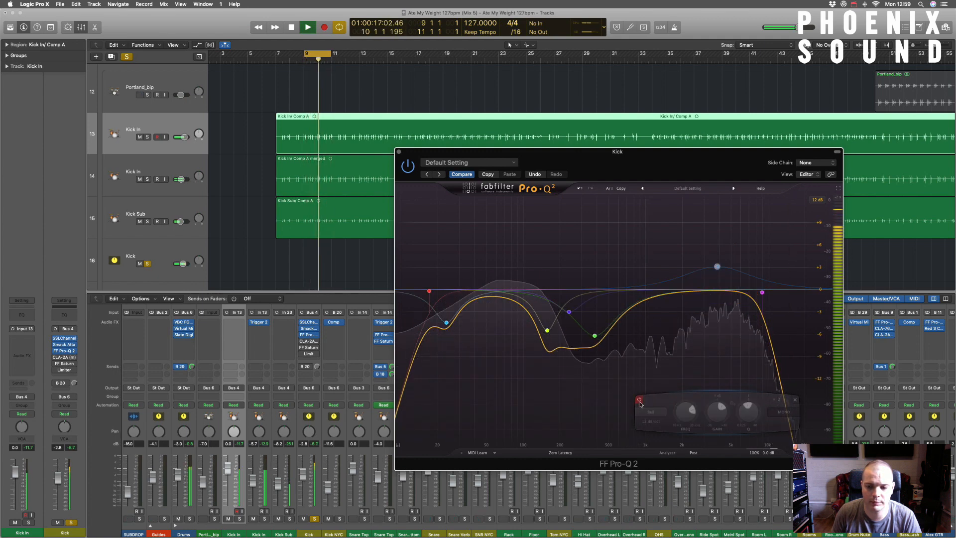
click(639, 400)
key(space)
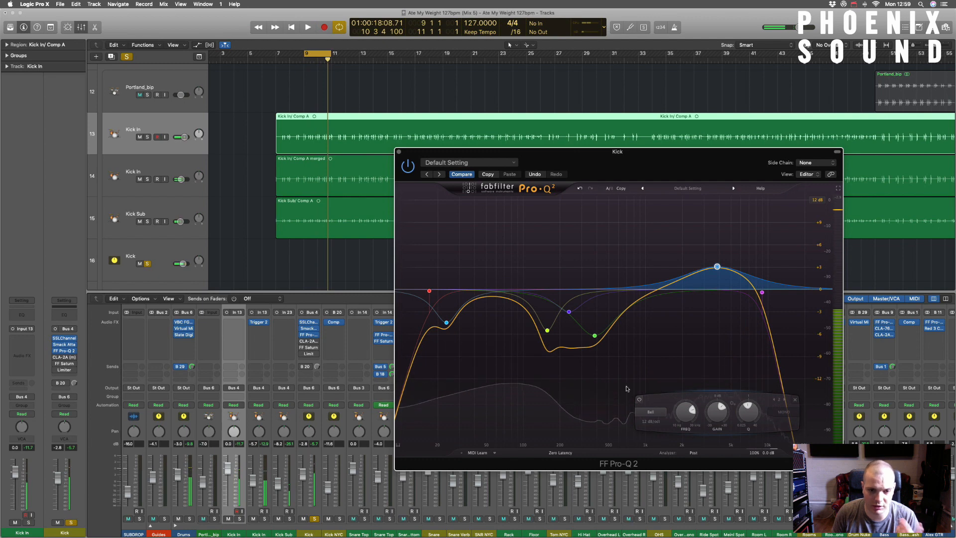
Open and switch on CLA-2A on the Kick bus, and extend the loop to start at bar 7.
click(308, 342)
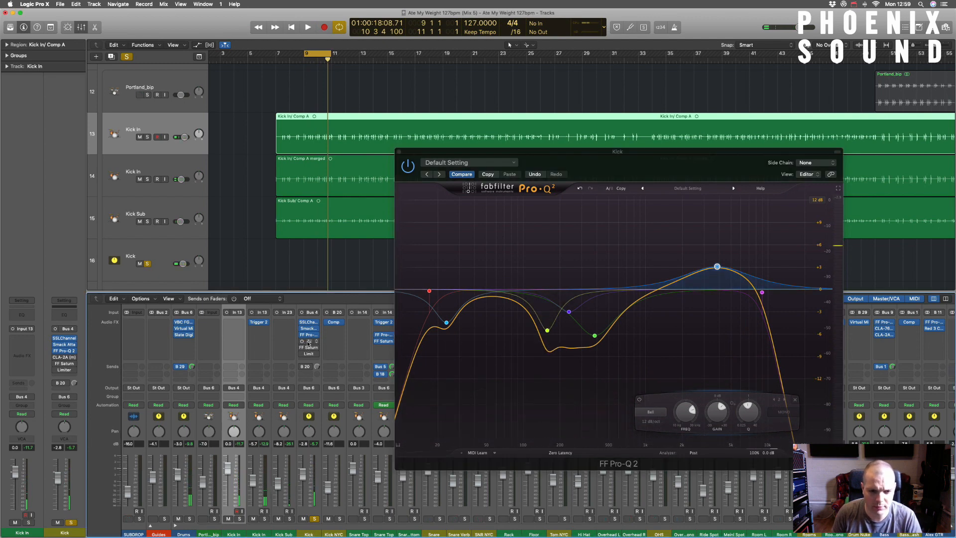
click(308, 342)
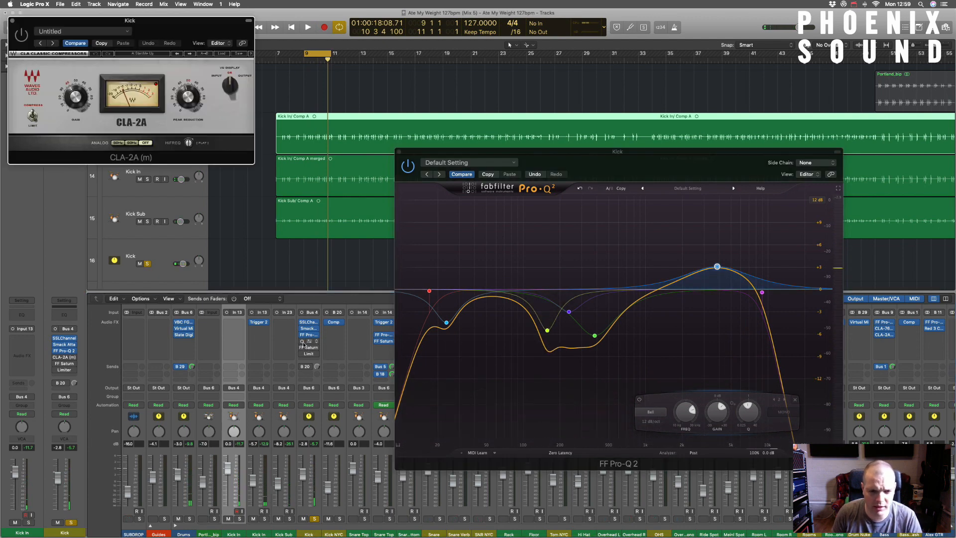
click(151, 89)
mouse_move(189, 97)
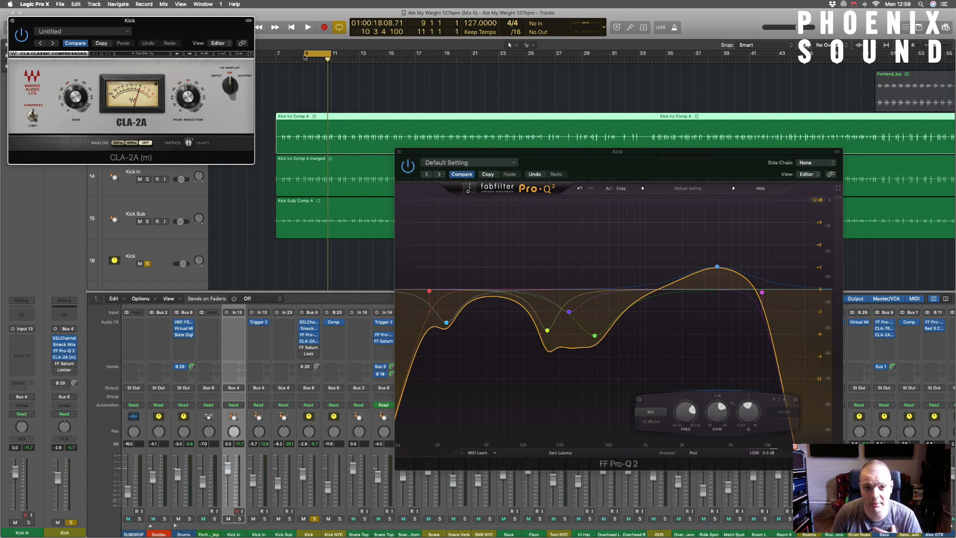
click(304, 55)
drag(304, 55, 275, 60)
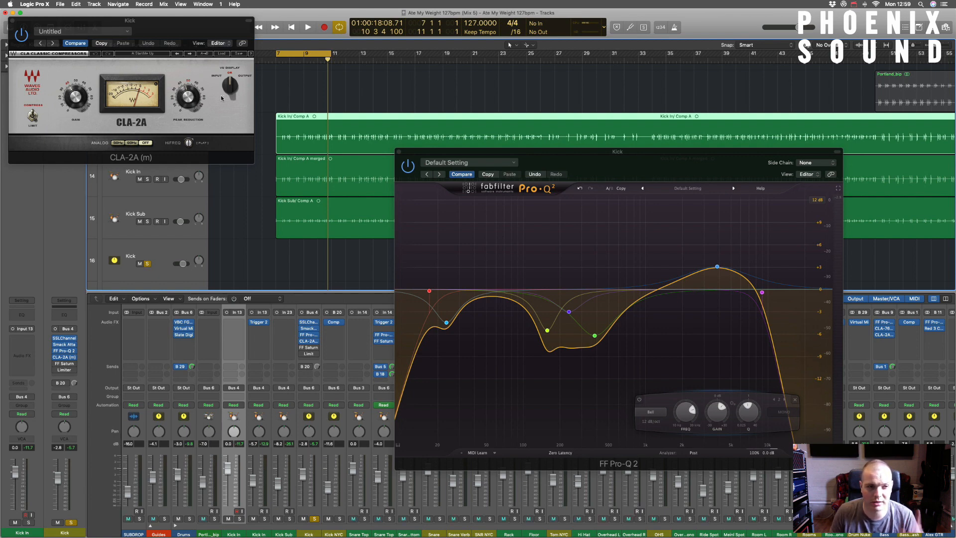
Slightly adjust the CLA-2A gain and audition the looped kick, closing the CLA-2A and Pro-Q 2 windows around stopping playback.
drag(76, 97, 75, 93)
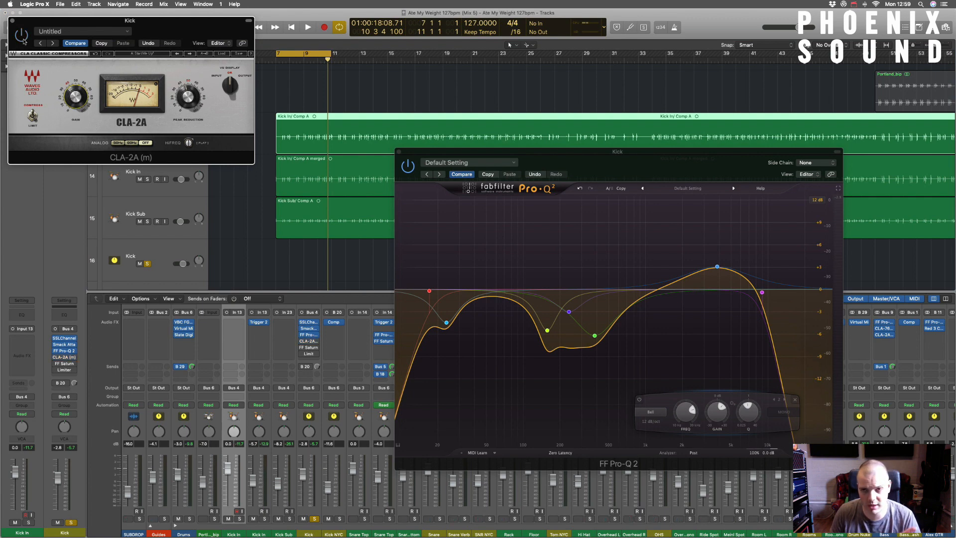
key(space)
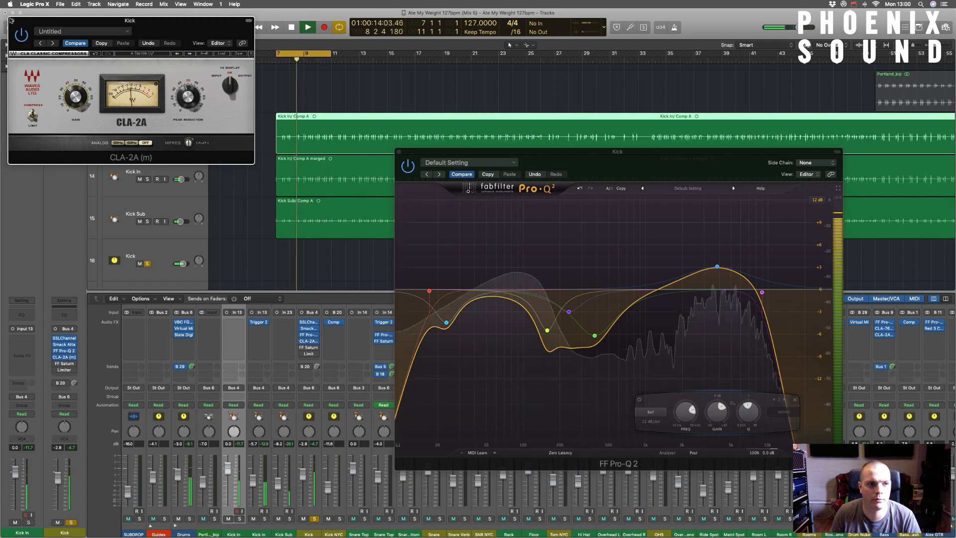
click(12, 21)
key(space)
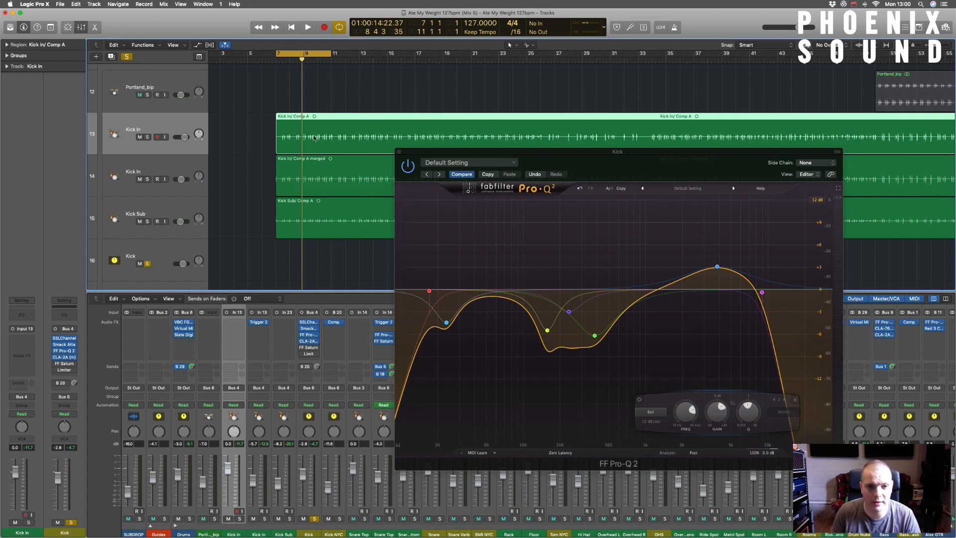
click(399, 151)
Open FF Saturn on the Kick bus and examine the drive settings of its middle, high and low bands.
mouse_move(302, 349)
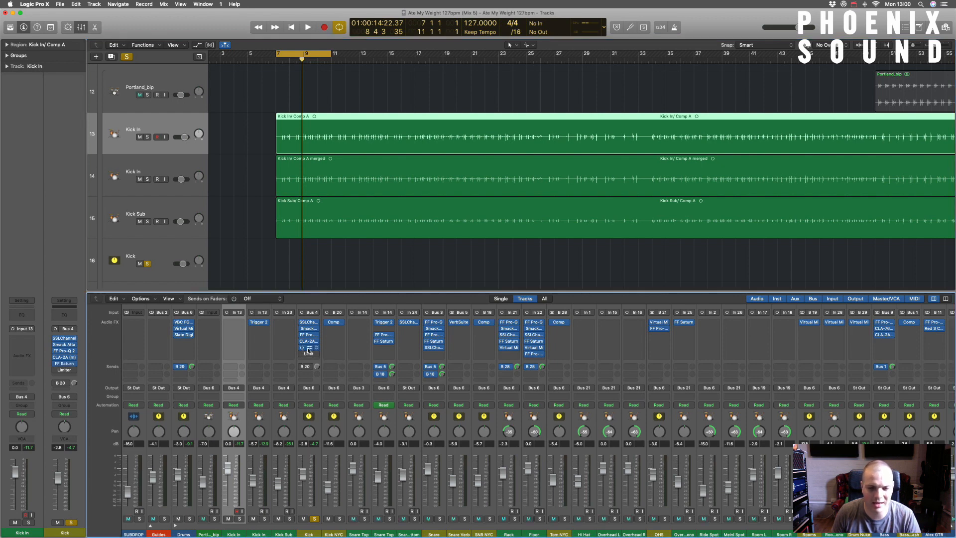
click(309, 350)
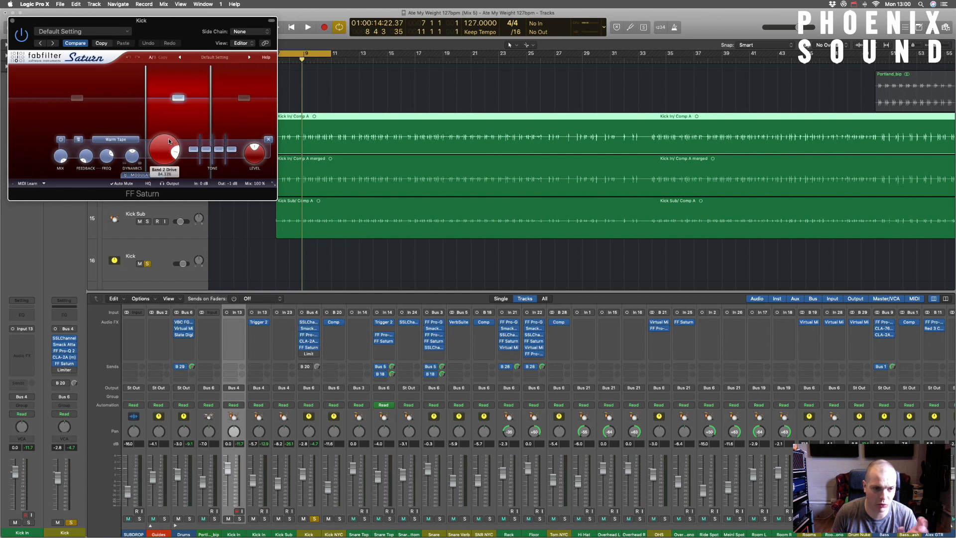
click(238, 111)
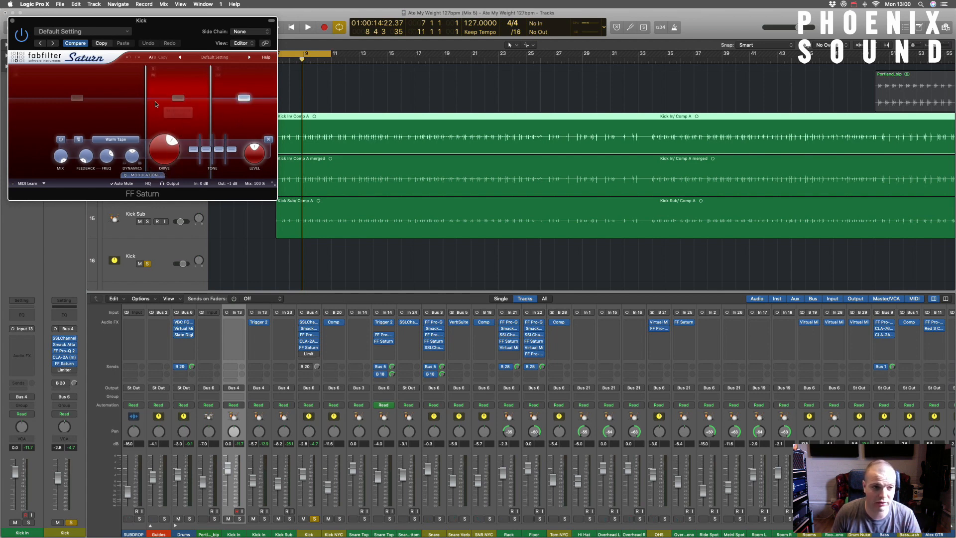
click(77, 97)
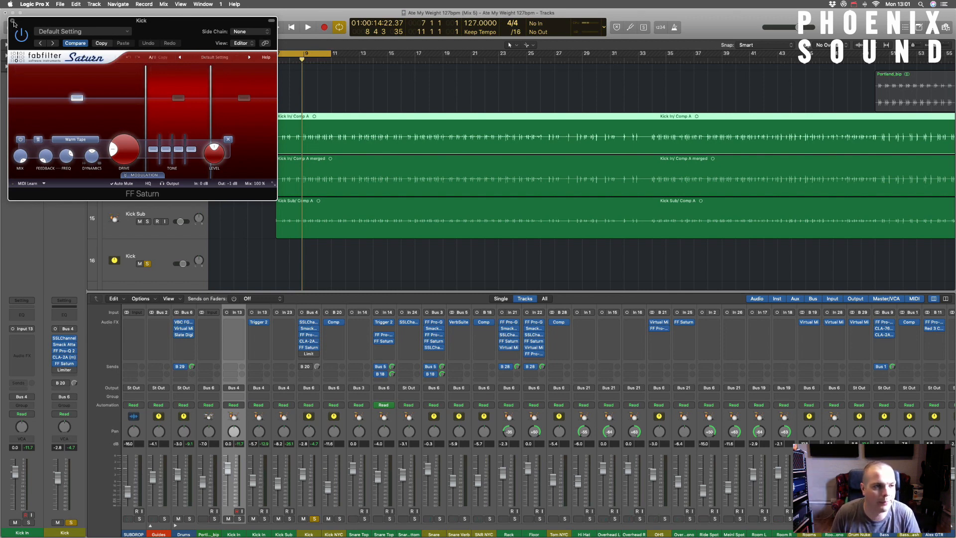
Close the FF Saturn window and compare the looped kick with Saturn bypassed and active, stopping playback with it active.
click(301, 348)
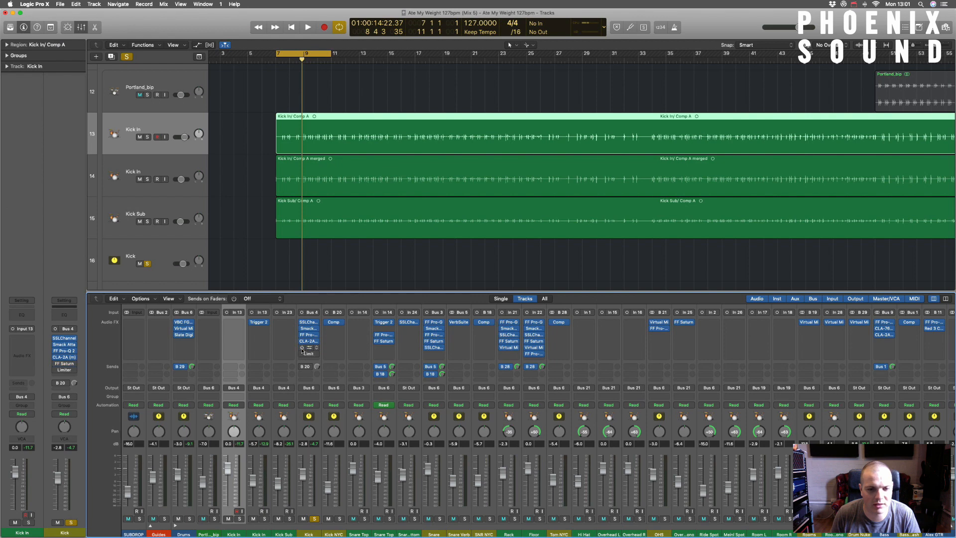
key(space)
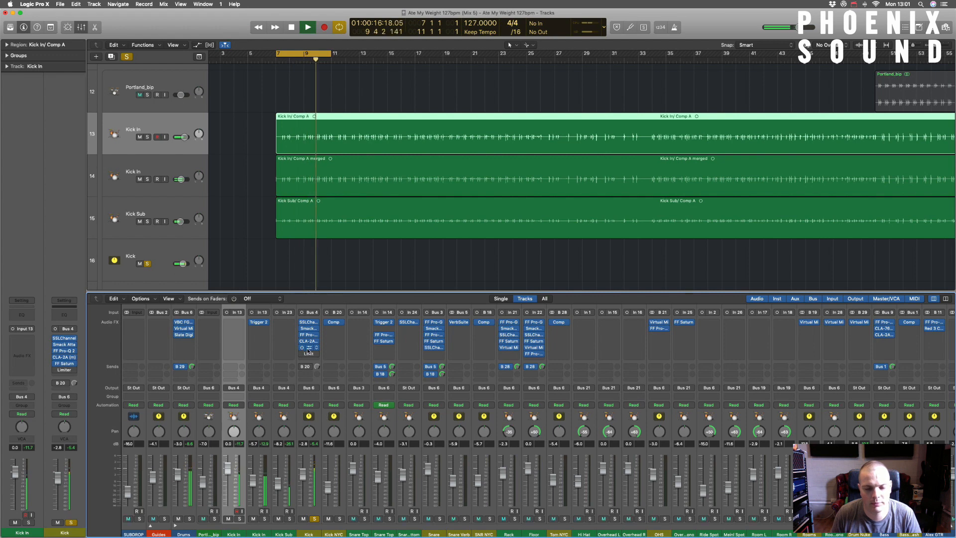
key(space)
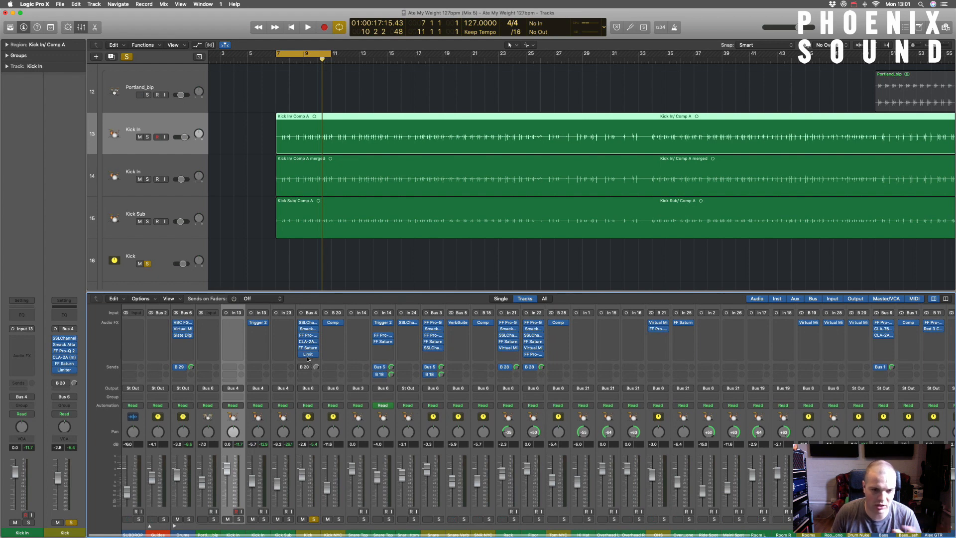
Open the Limiter on the Kick bus, examine the kick regions further along the timeline, and close the Limiter window.
click(307, 354)
scroll(562, 180, right, 5)
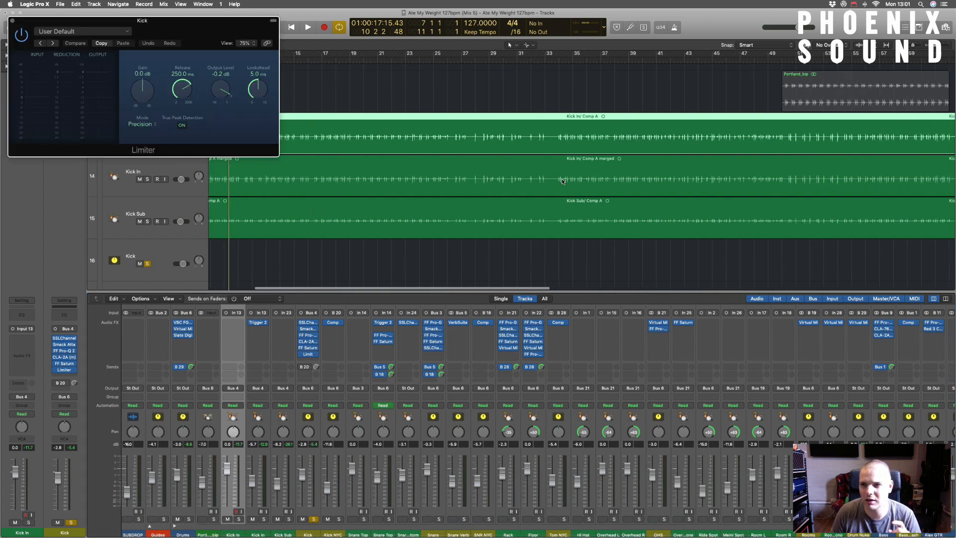
scroll(742, 139, right, 1)
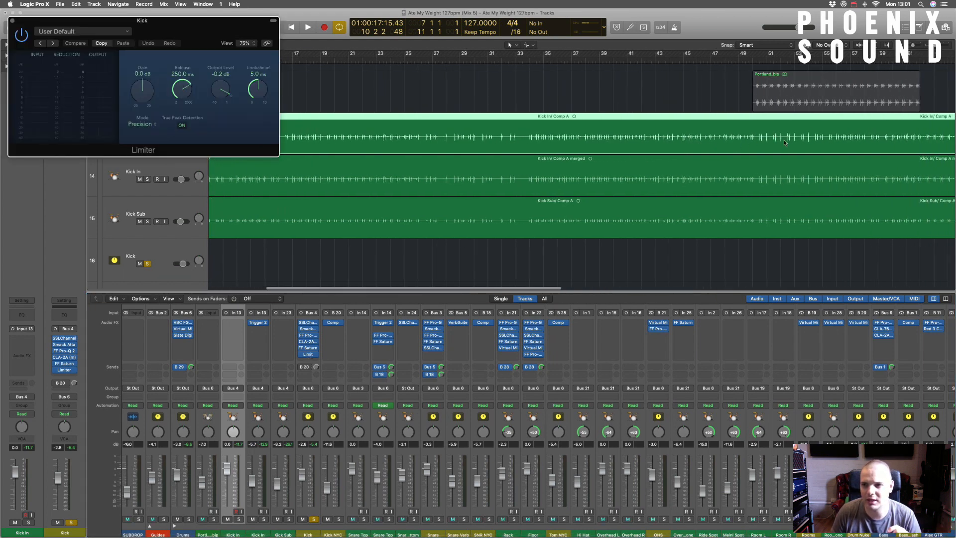
scroll(781, 143, right, 8)
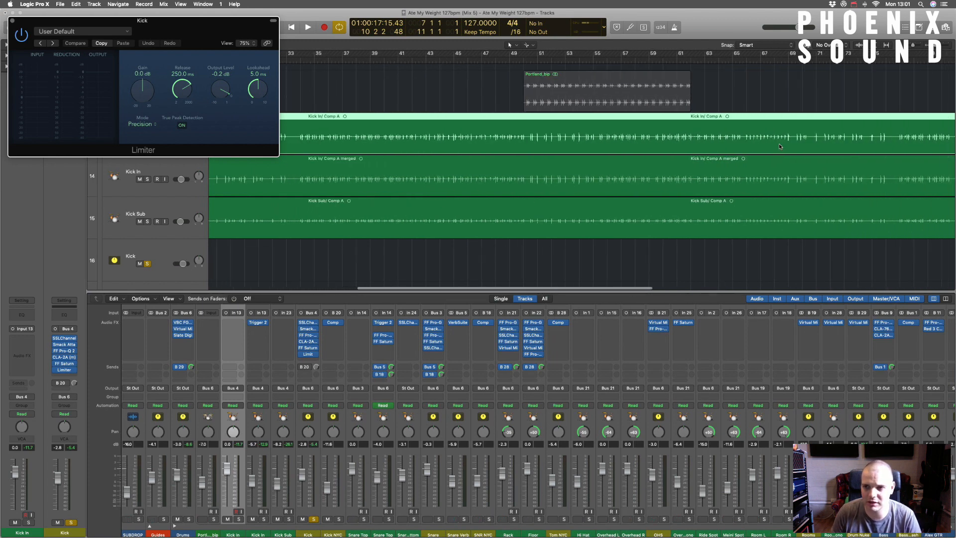
scroll(780, 146, right, 3)
scroll(777, 142, left, 2)
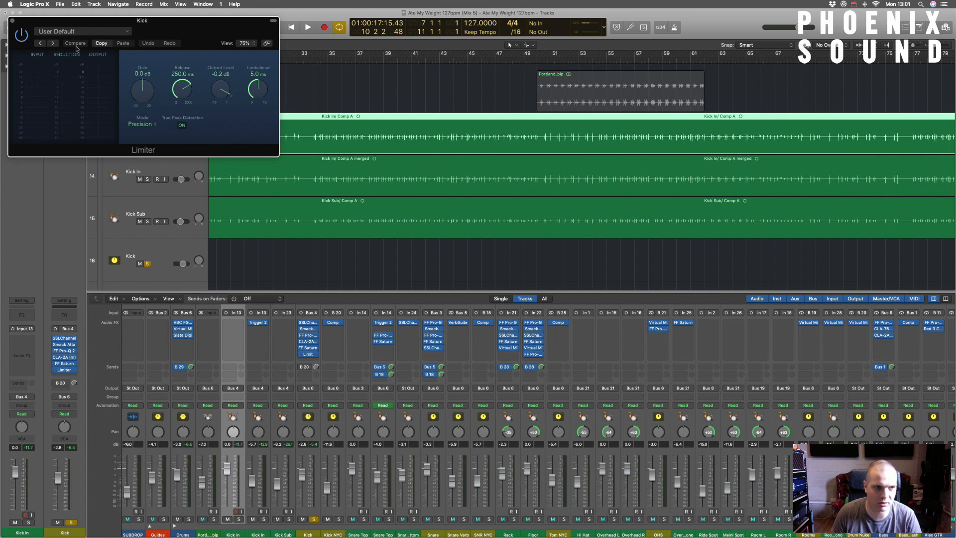
click(12, 21)
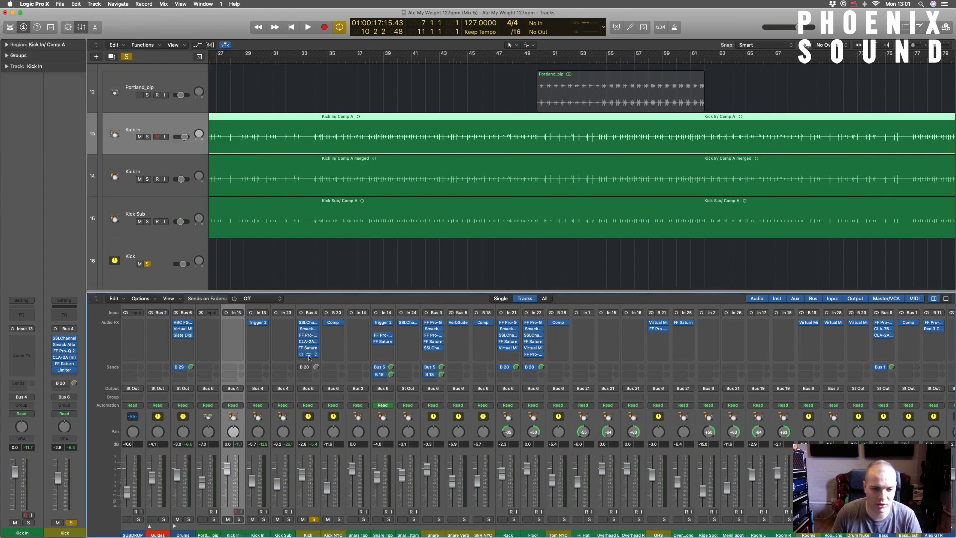
Switch on the Bus 20 send on the Kick bus and select the Kick NYC channel it feeds.
scroll(309, 357, down, 1)
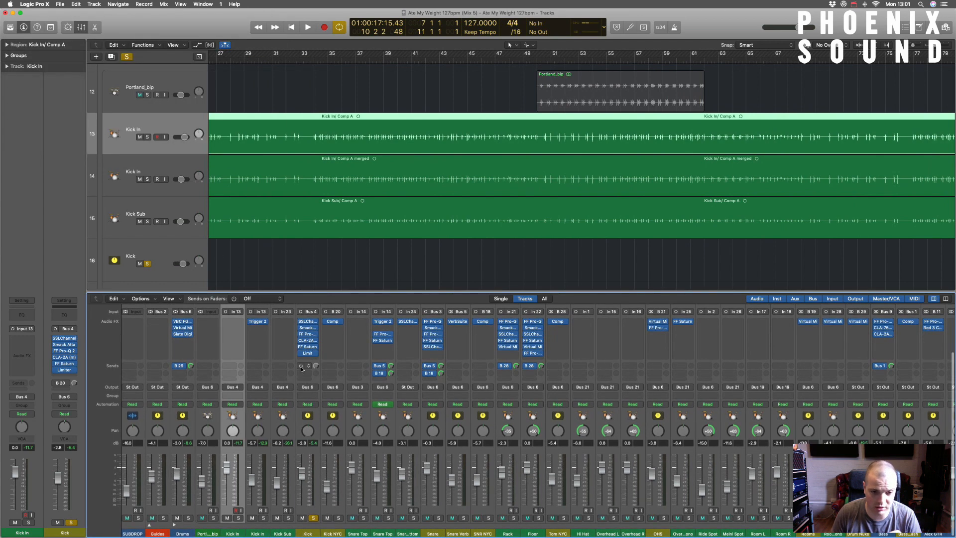
click(301, 367)
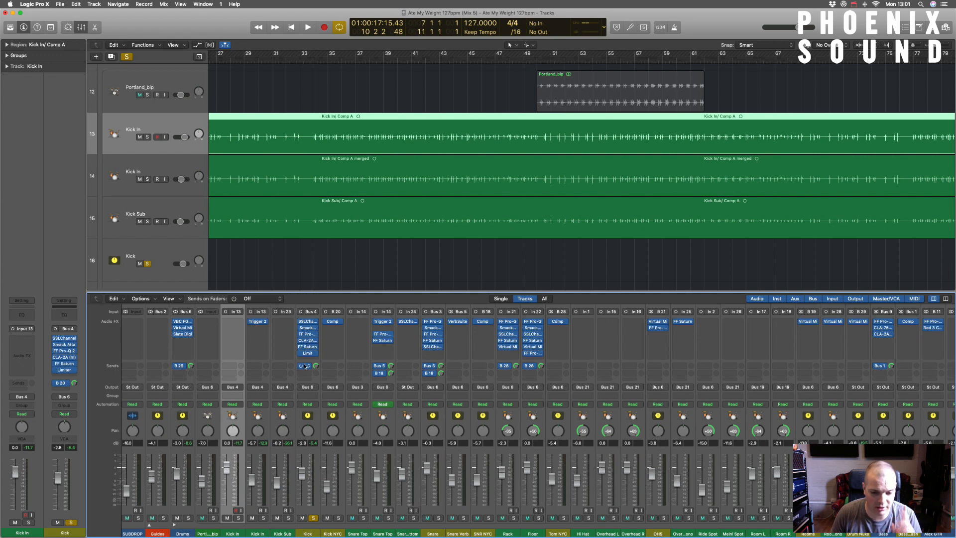
click(339, 384)
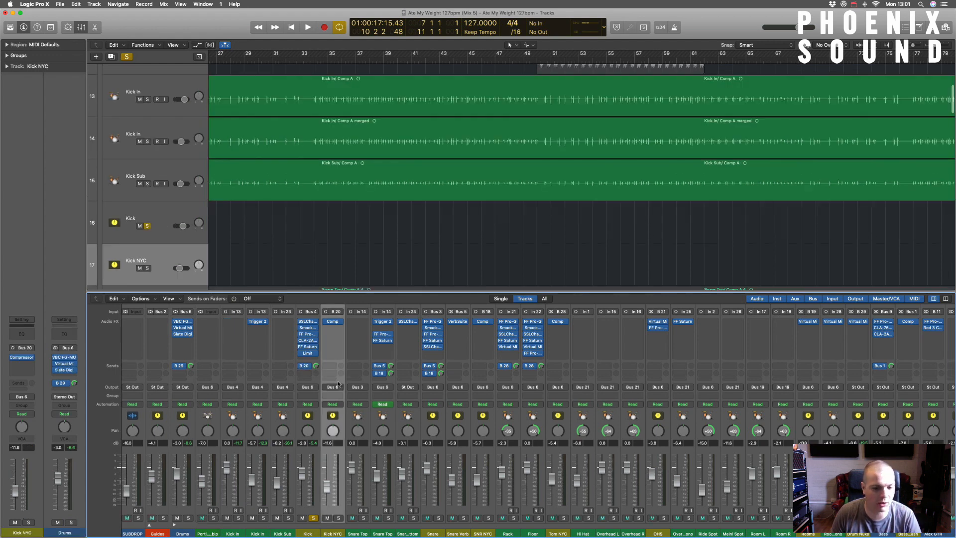
Solo the Kick NYC channel in place of the Kick bus and audition it over the bar 7 to 11 loop.
click(339, 519)
key(space)
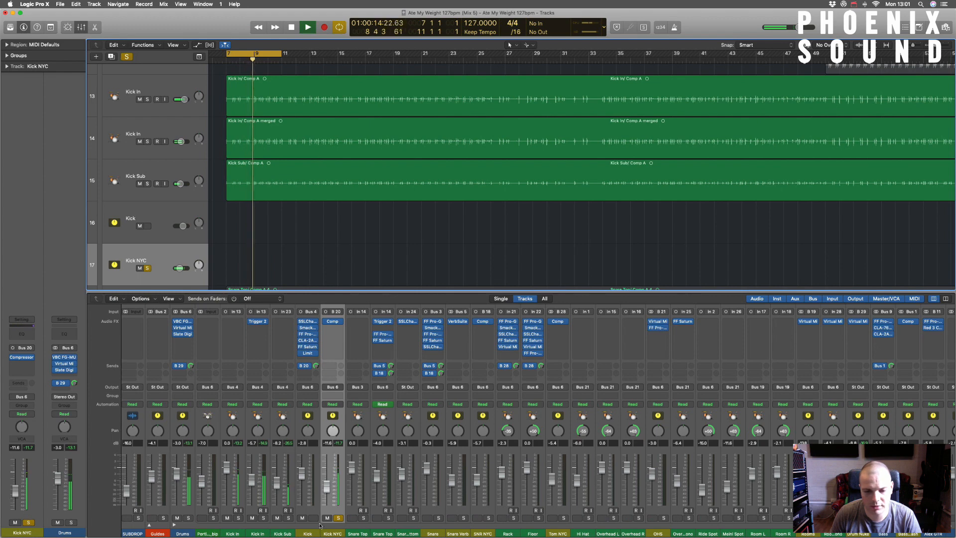
key(space)
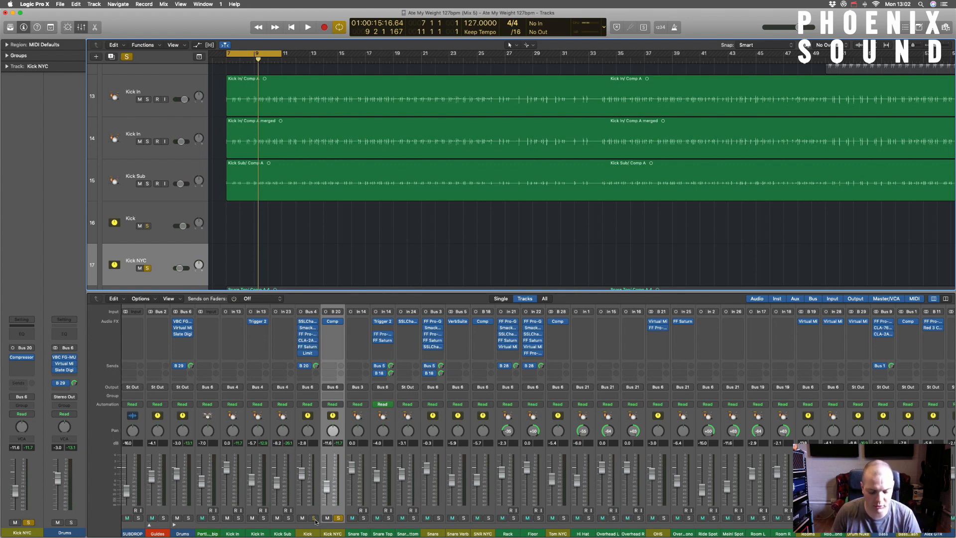
Solo only the Kick bus again and compare the looped kick with its Bus 20 send bypassed and active.
alt+click(314, 519)
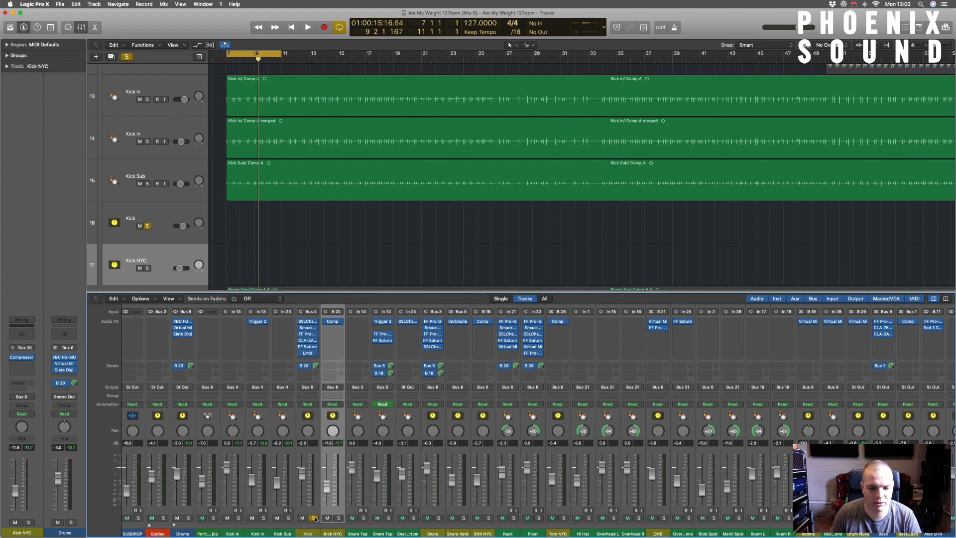
click(301, 368)
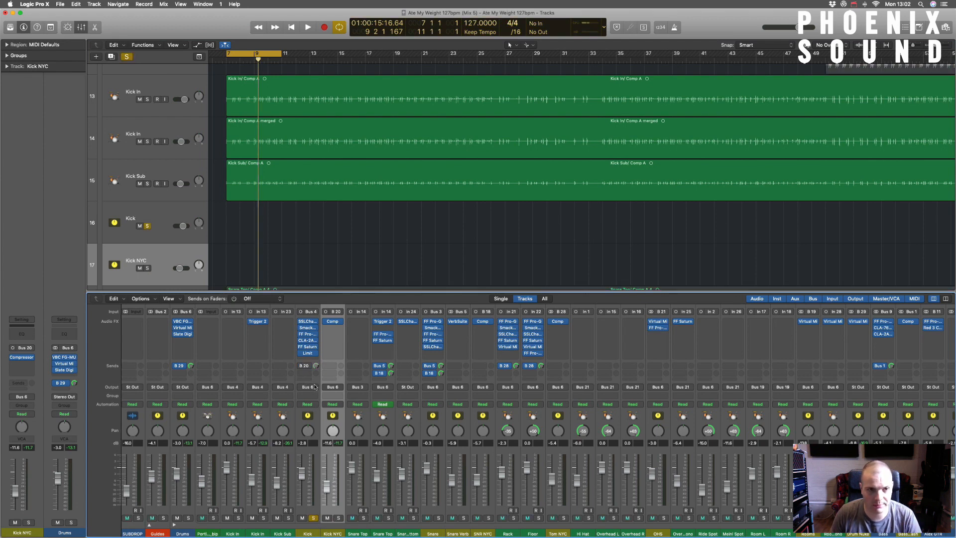
key(space)
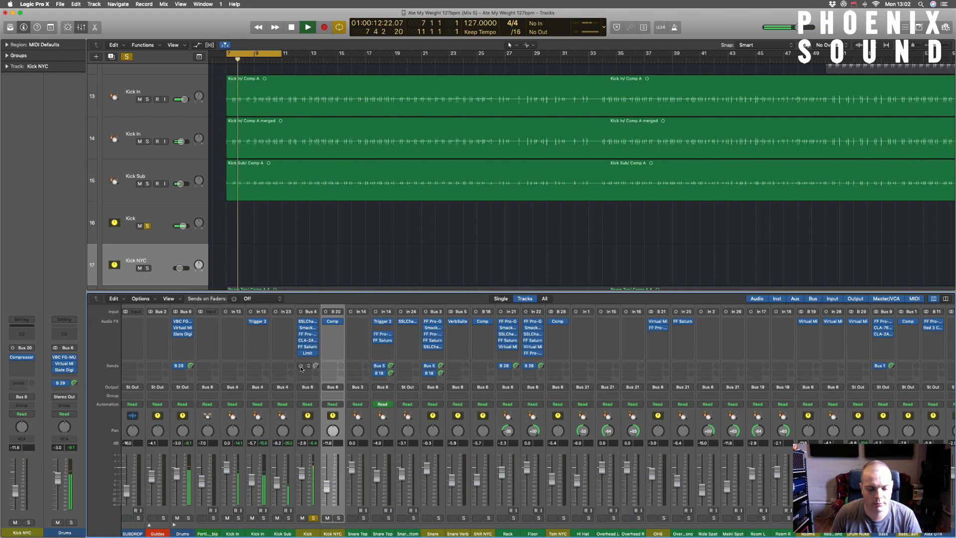
click(300, 369)
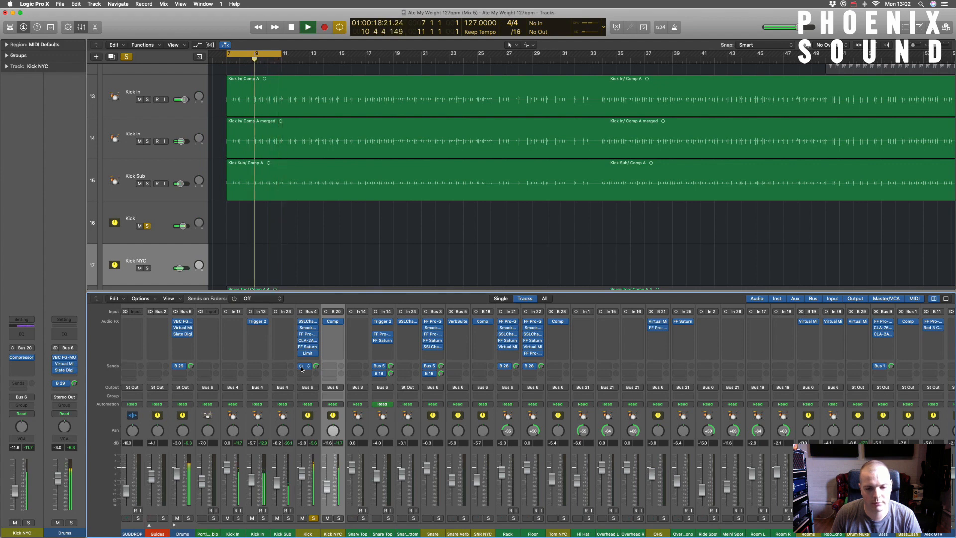
Stop playback, open the Compressor on Kick NYC, examine its ratio, threshold and distortion controls, and close the window.
key(space)
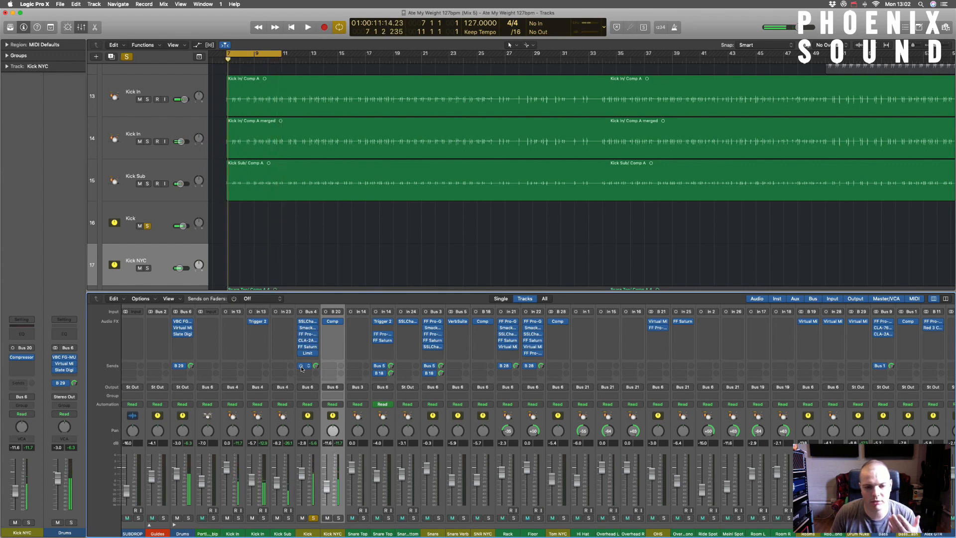
click(333, 321)
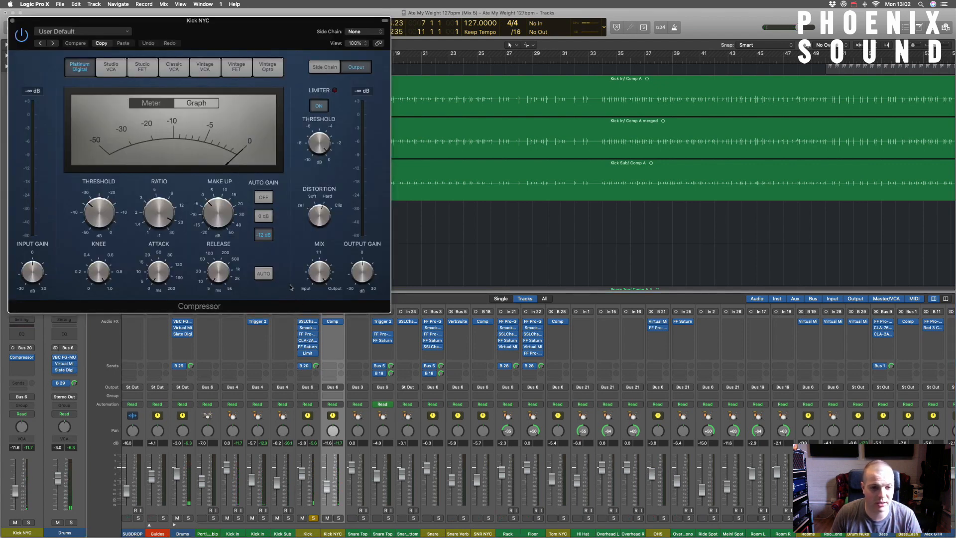
drag(282, 307, 313, 329)
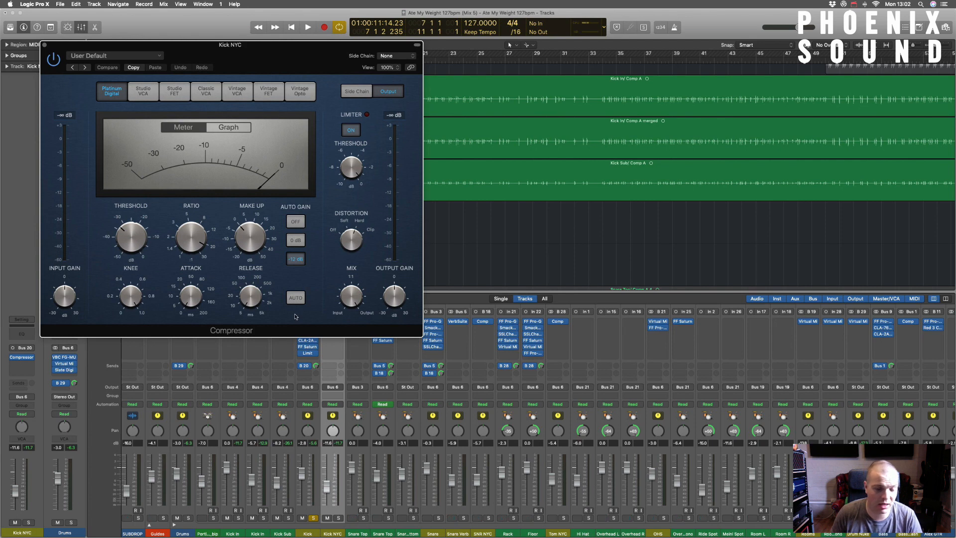
mouse_move(197, 244)
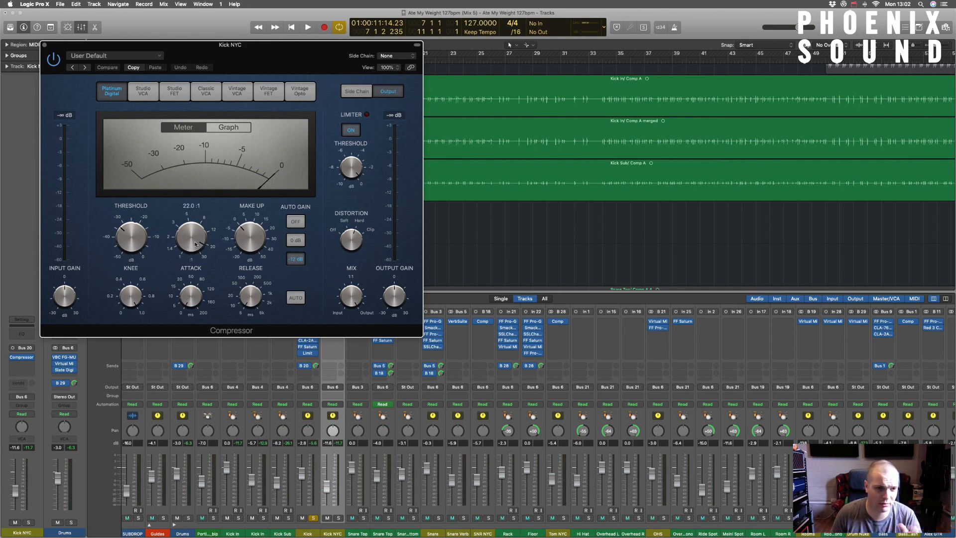
mouse_move(127, 230)
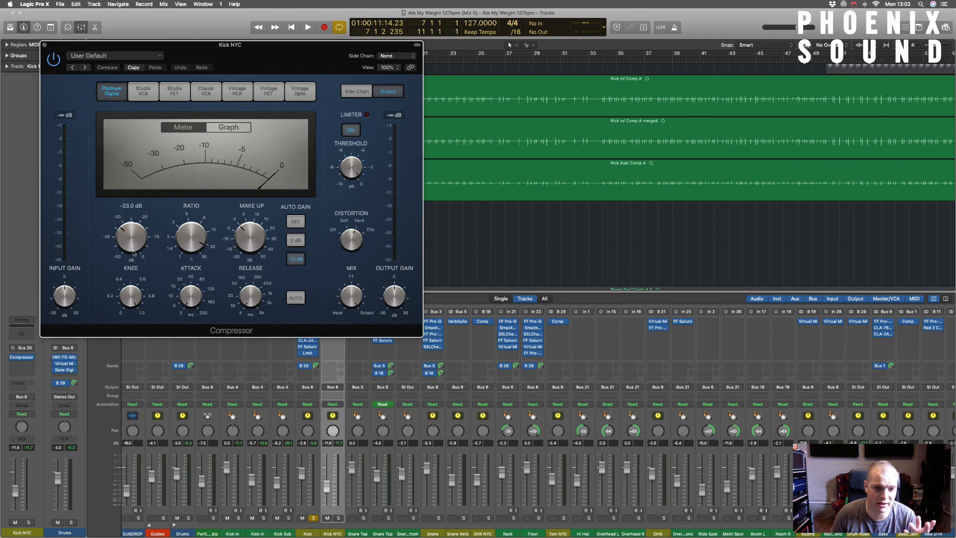
click(360, 220)
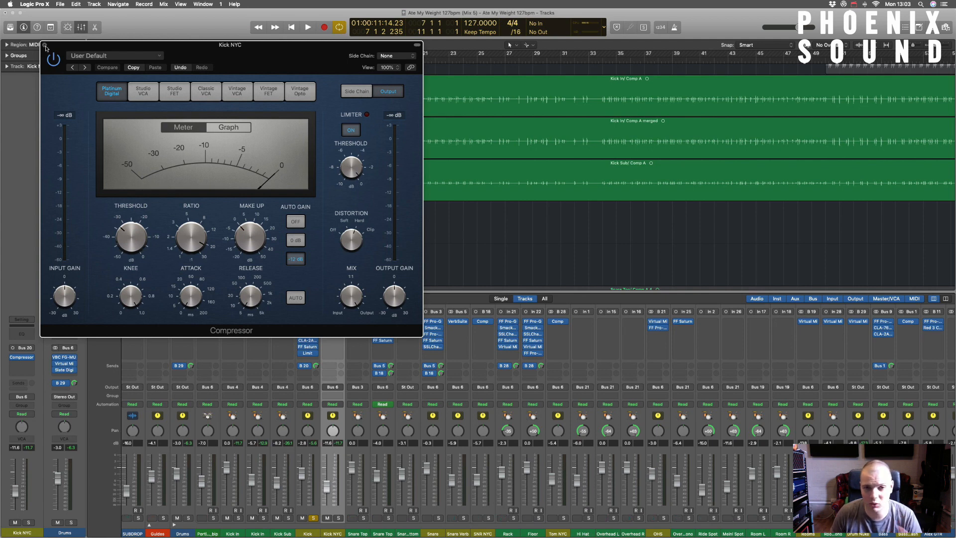
click(44, 46)
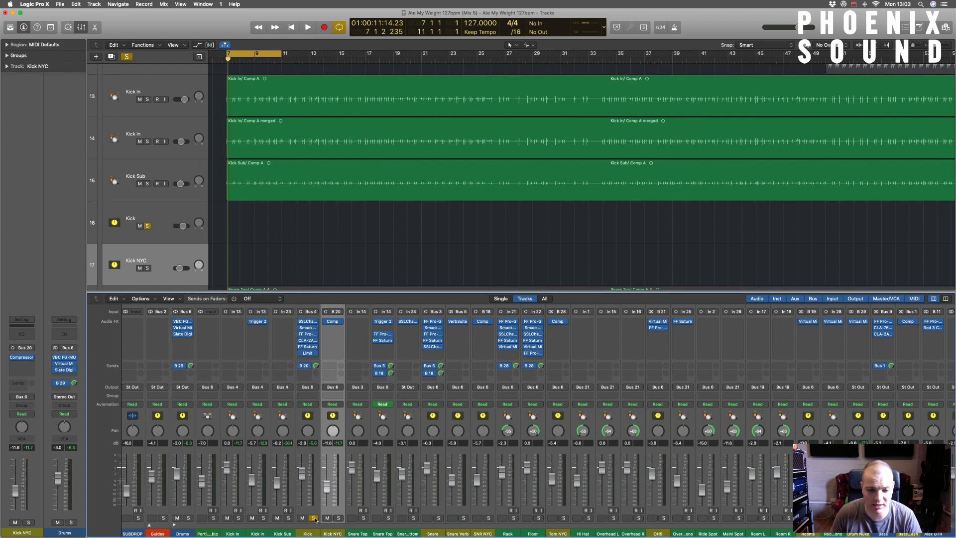
Bypass the Kick bus plug-ins, its Bus 20 send and the Kick NYC Compressor, and play the loop while switching them back on.
click(325, 322)
drag(301, 322, 300, 365)
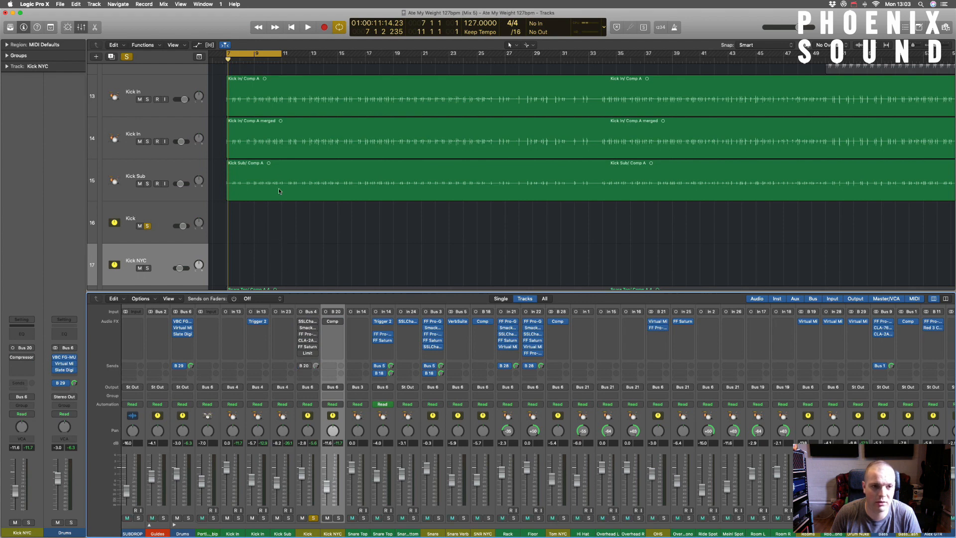
key(space)
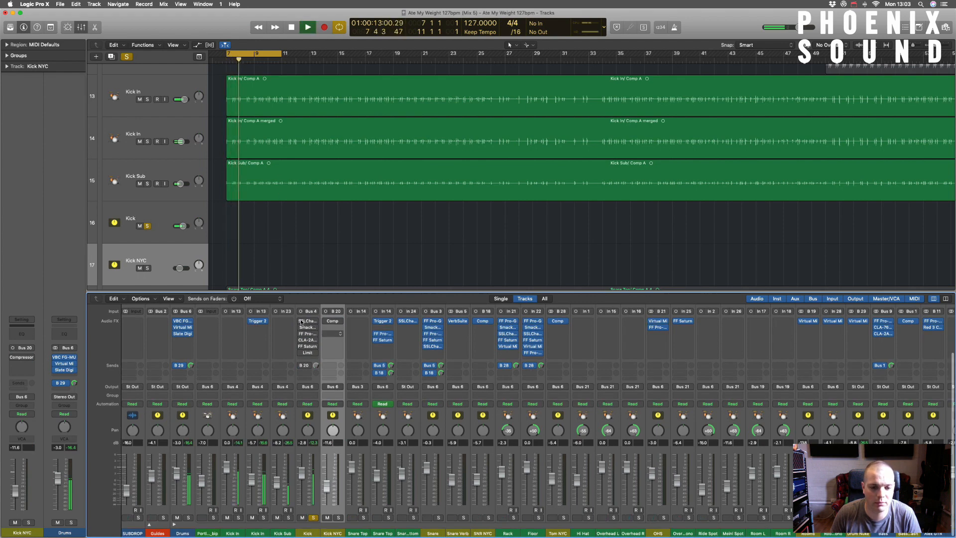
drag(301, 322, 301, 352)
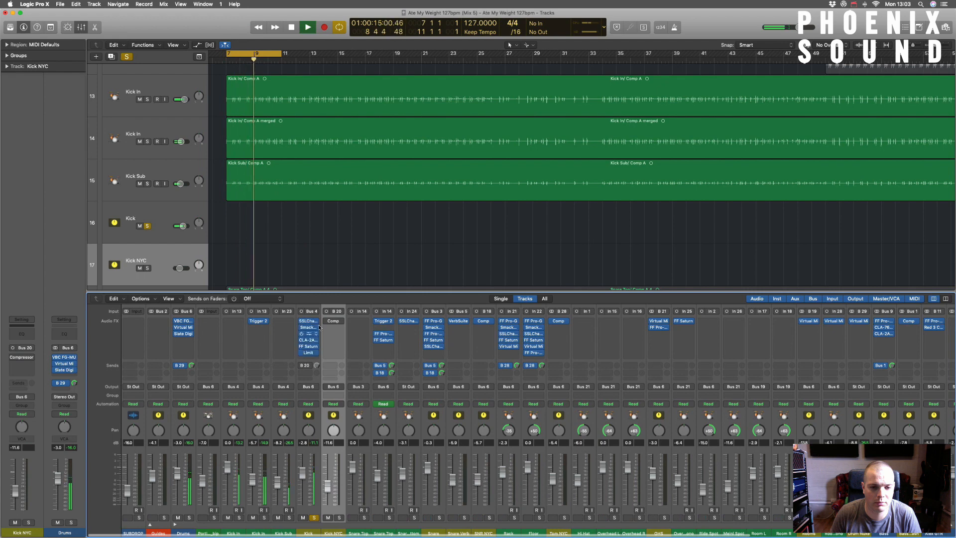
click(315, 367)
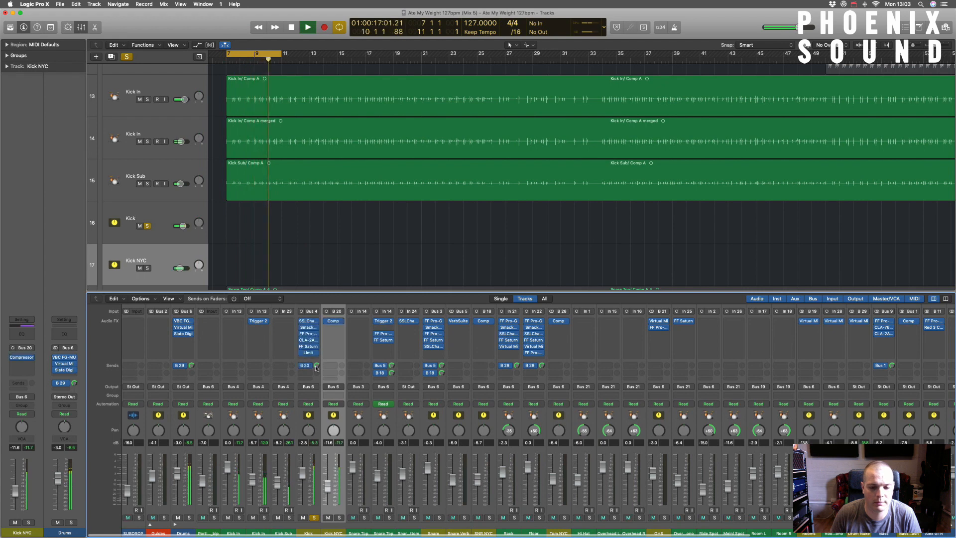
key(space)
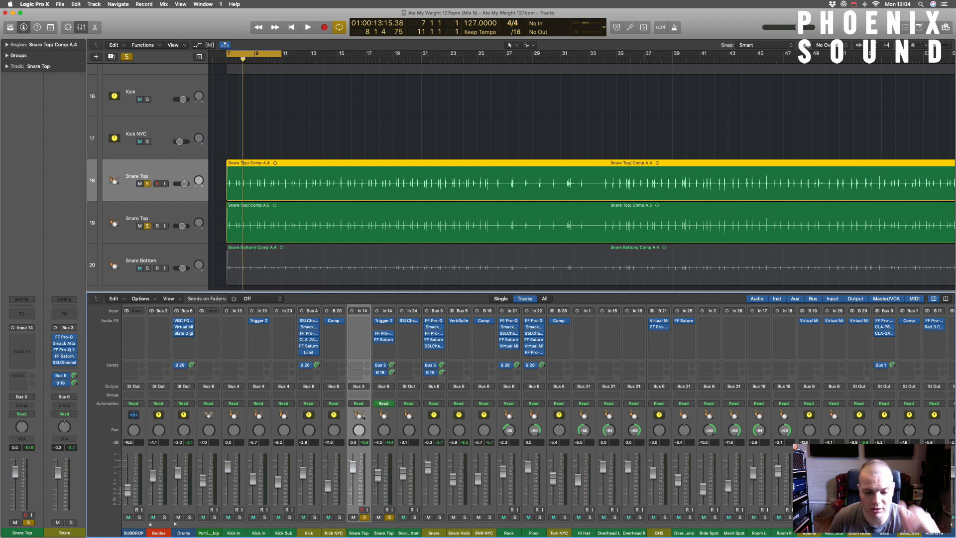
Examine the channel strips and routing of both Snare Top tracks, the Snare Bottom track and the Snare bus.
drag(363, 417, 410, 420)
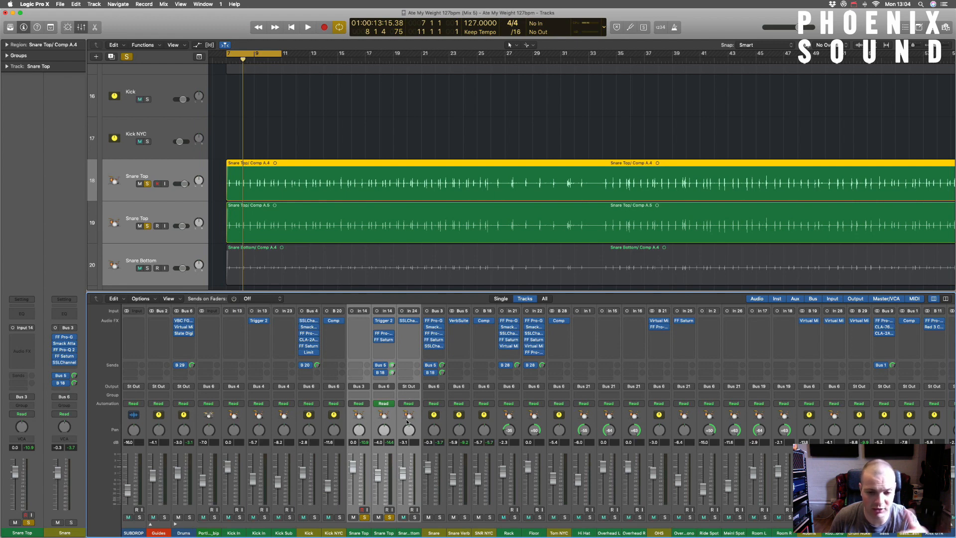
click(430, 414)
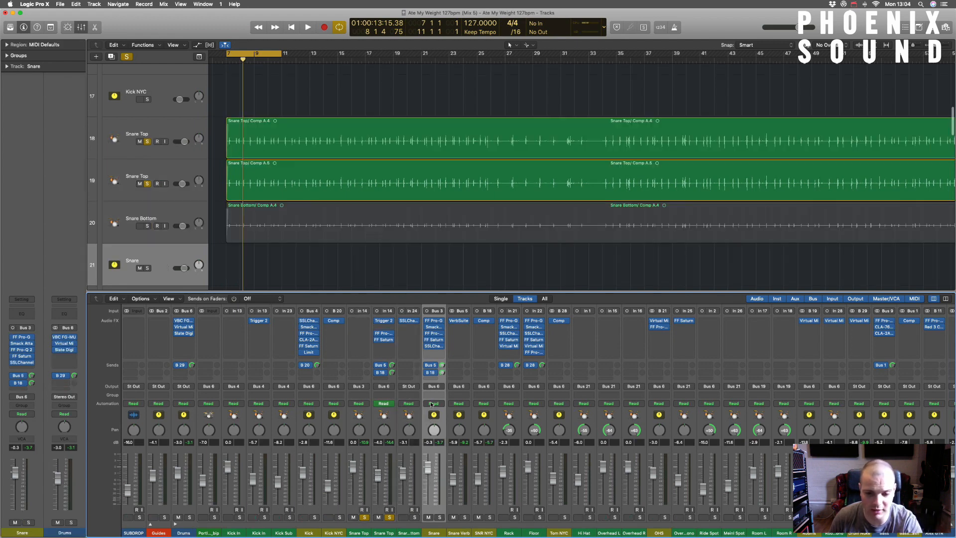
click(358, 435)
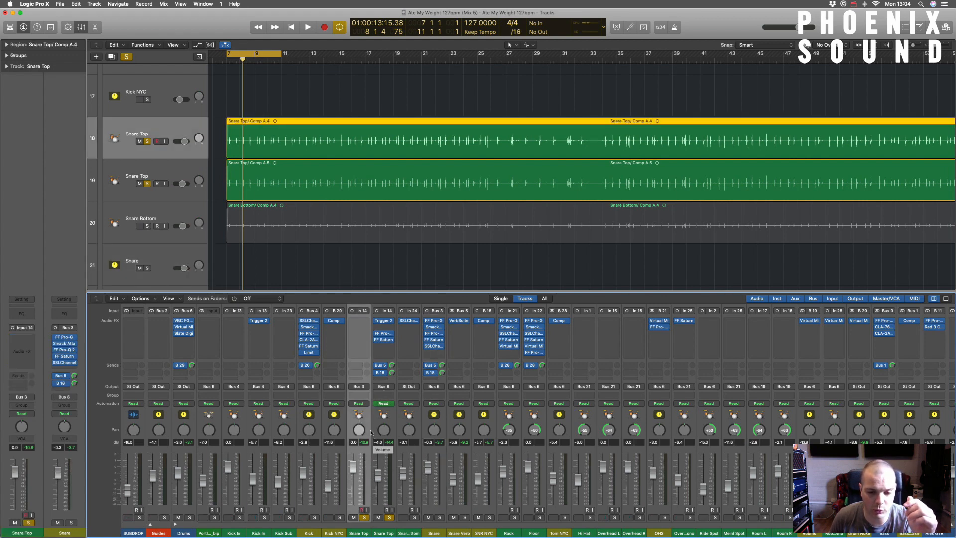
click(434, 419)
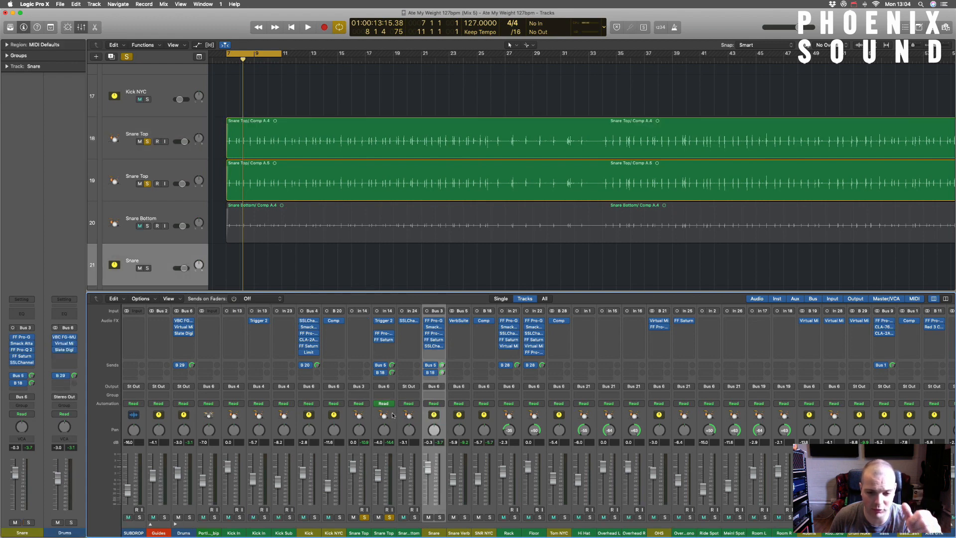
click(397, 416)
click(392, 416)
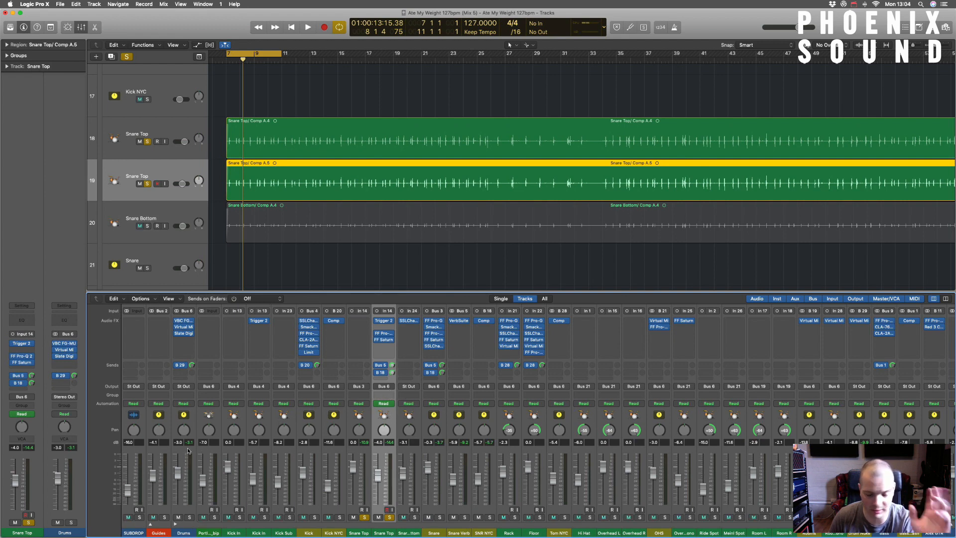
click(410, 419)
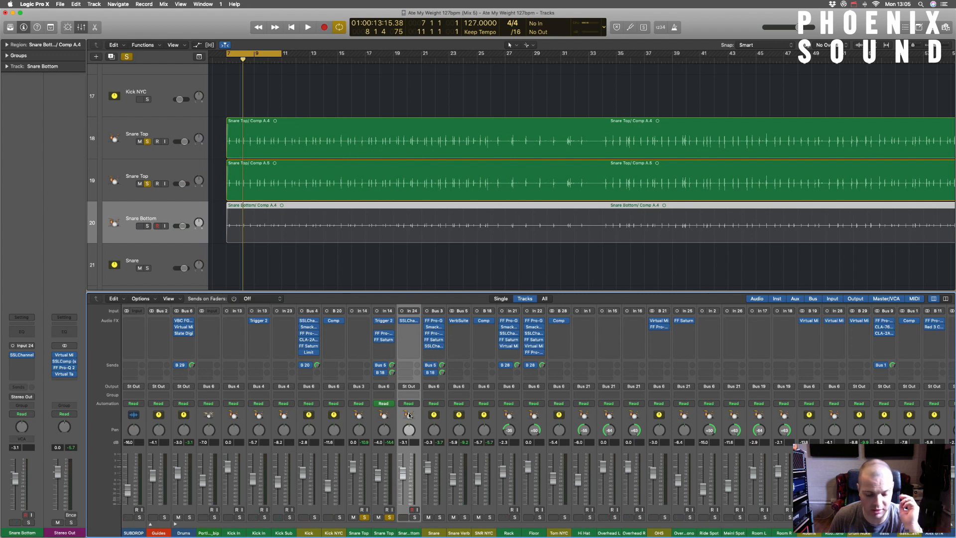
click(352, 422)
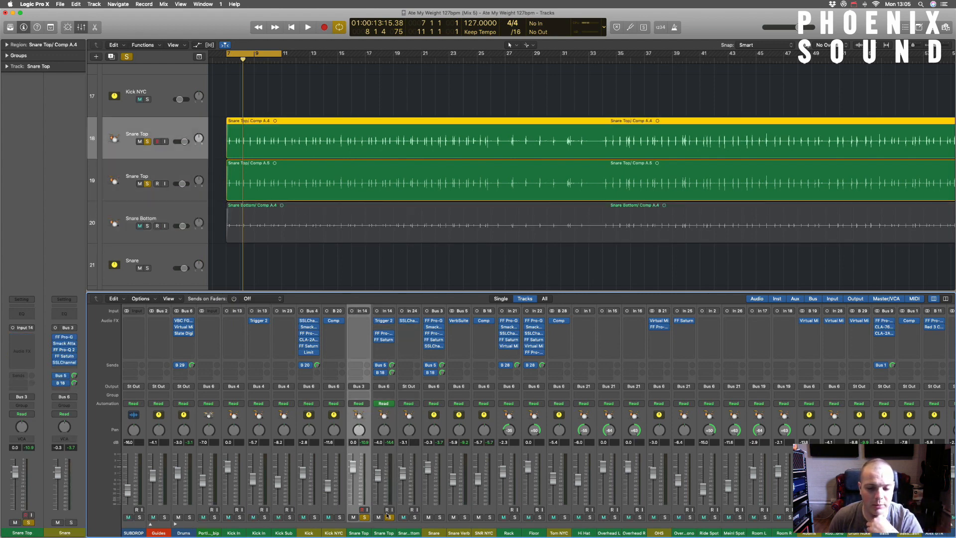
Leave only the first Snare Top soloed, bypass the Snare bus plug-ins and its two sends, and audition the loop.
click(389, 517)
drag(428, 322, 428, 365)
drag(427, 365, 427, 373)
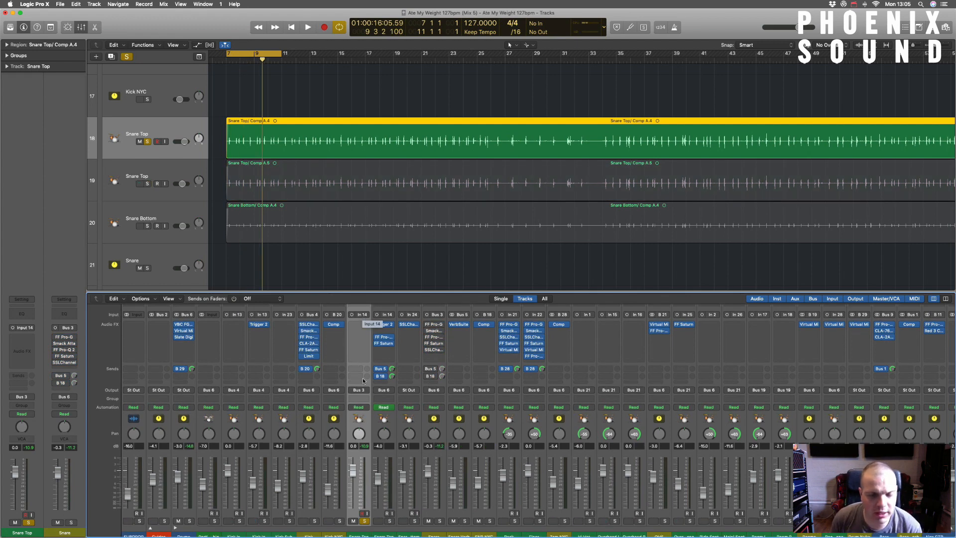
key(space)
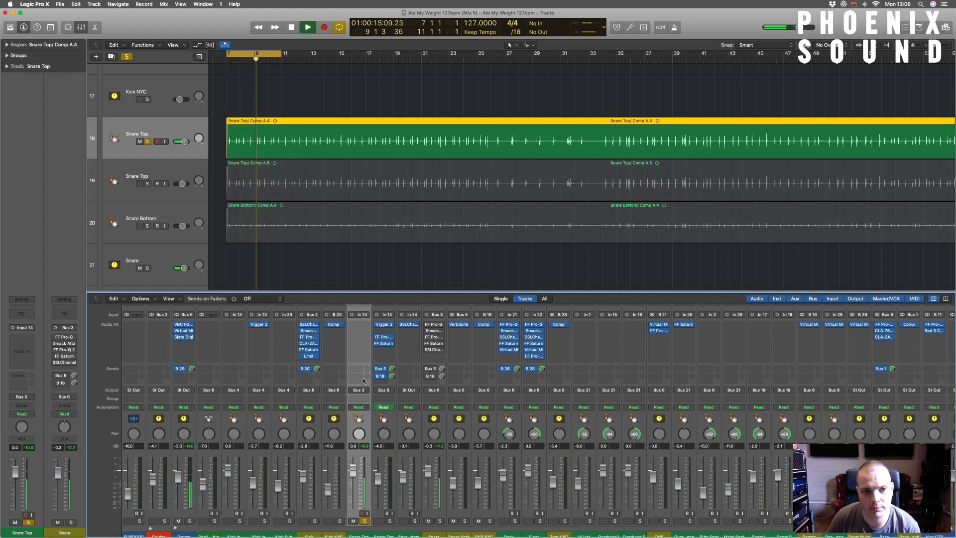
key(space)
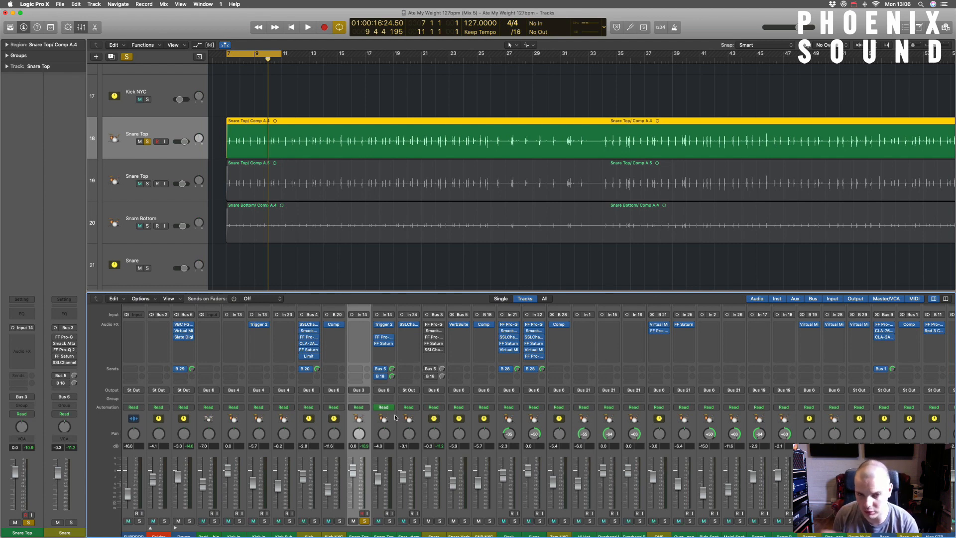
Solo the second Snare Top track in place of the first and audition it over the loop.
click(392, 418)
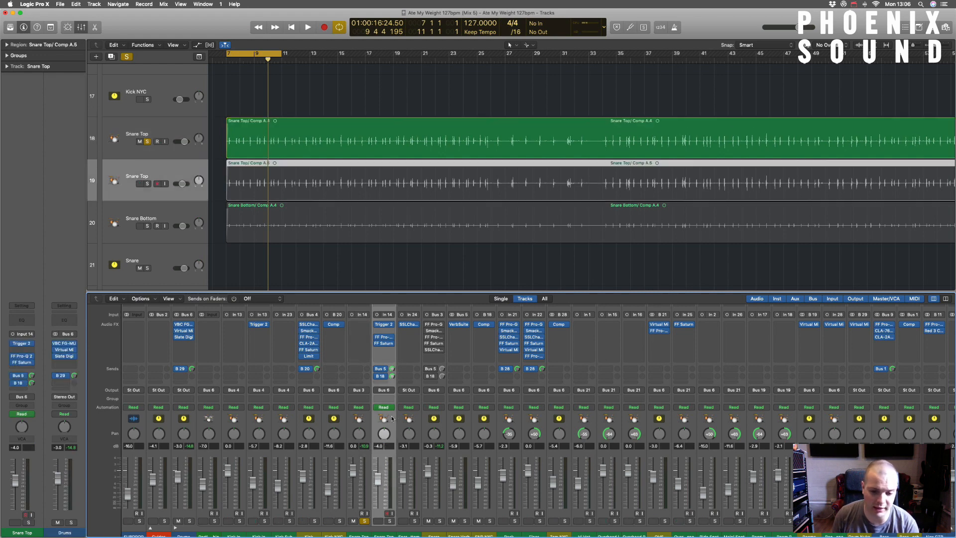
click(364, 419)
click(391, 521)
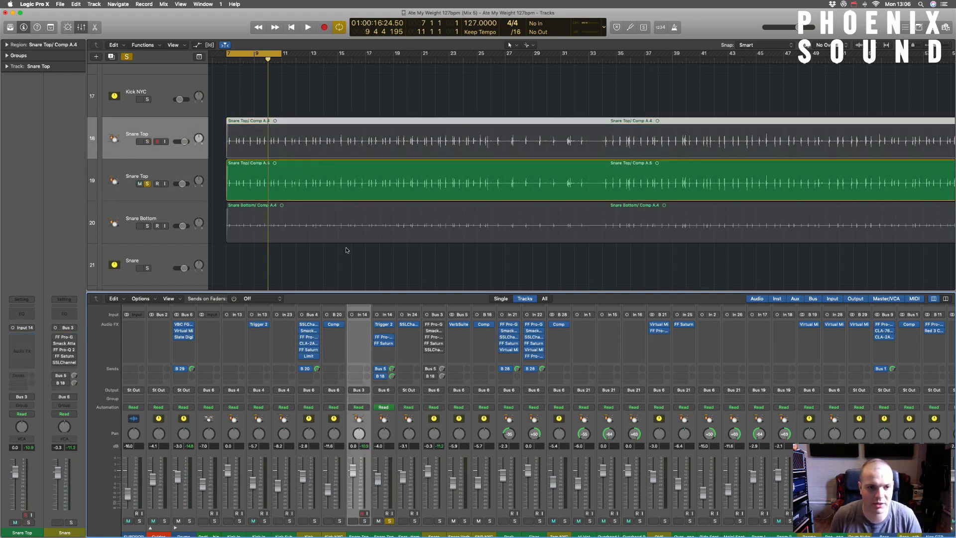
key(space)
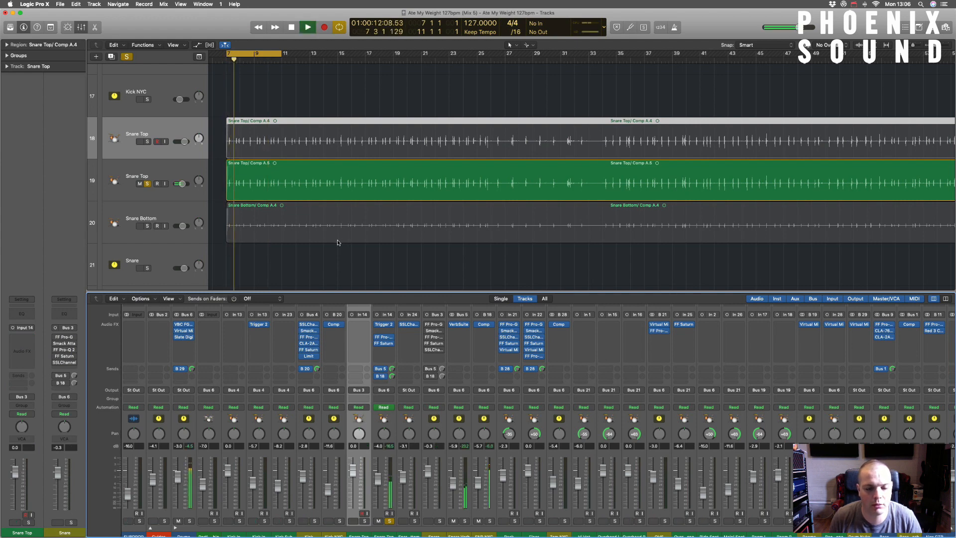
click(389, 522)
key(space)
Solo the Snare Bottom track and compare the loop with its SSLChannel plug-in active and bypassed.
click(415, 522)
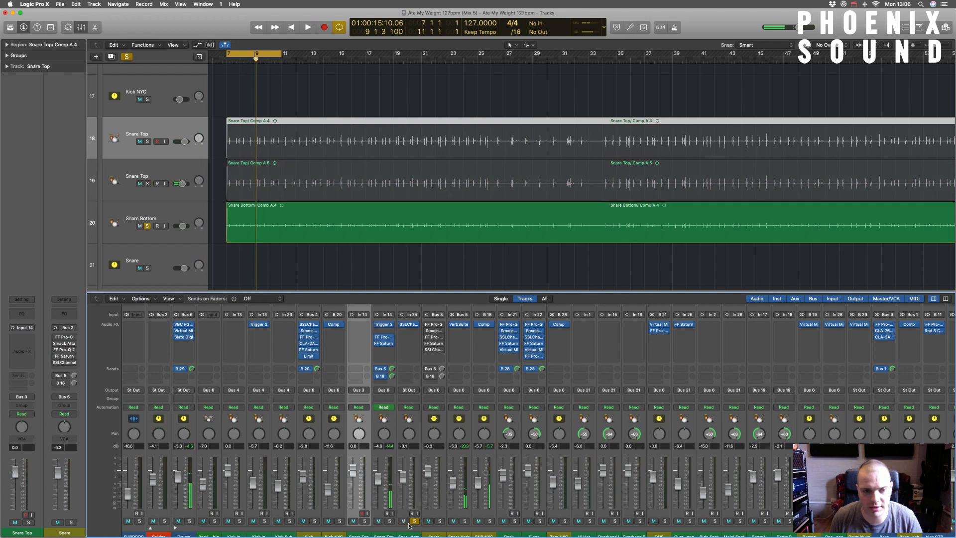
key(space)
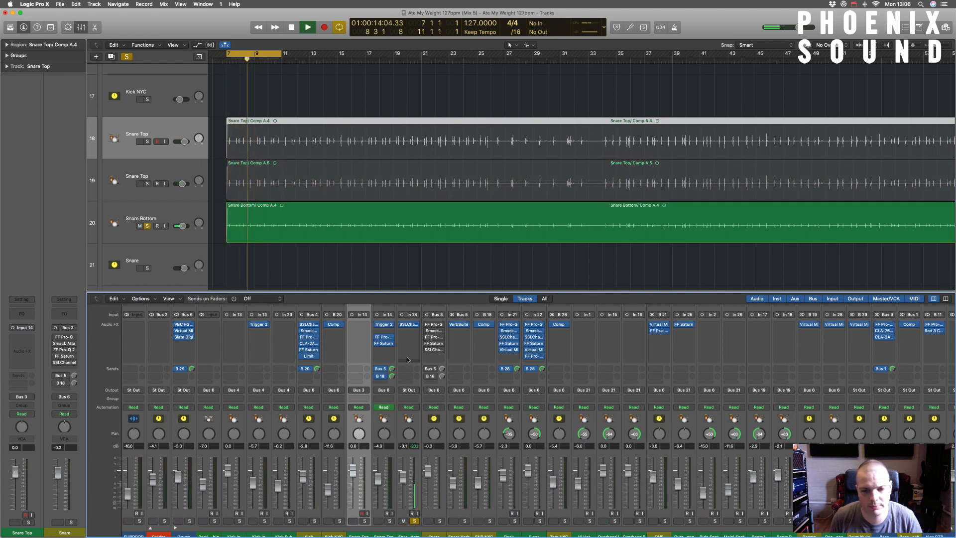
key(space)
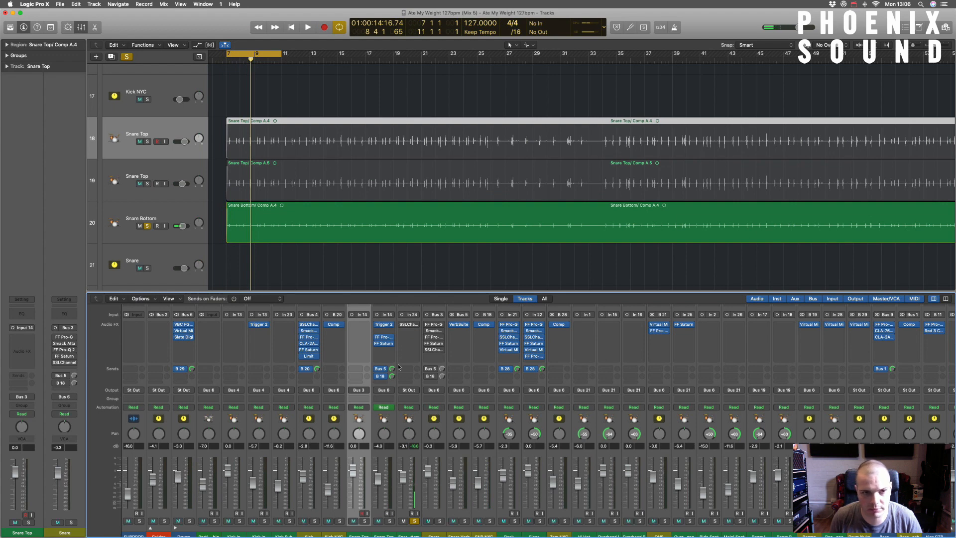
key(space)
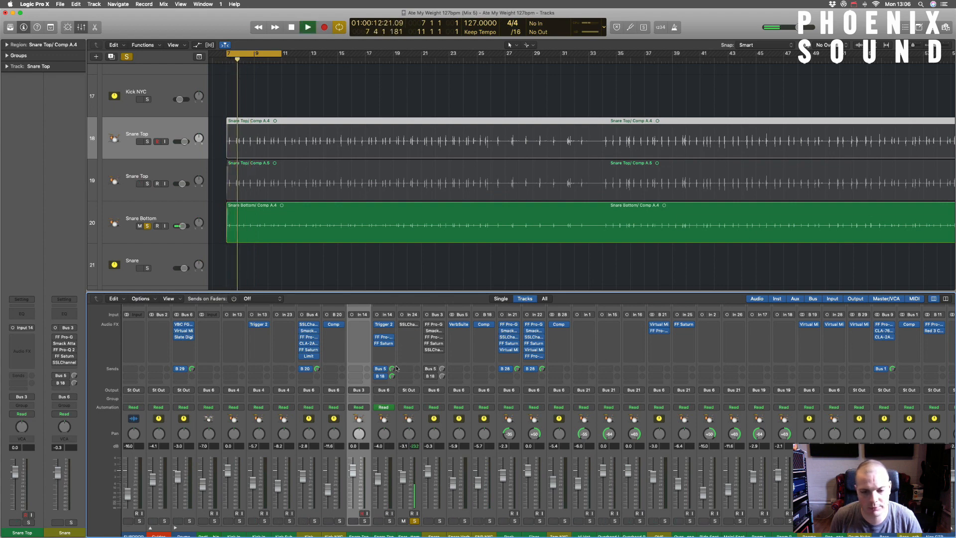
key(space)
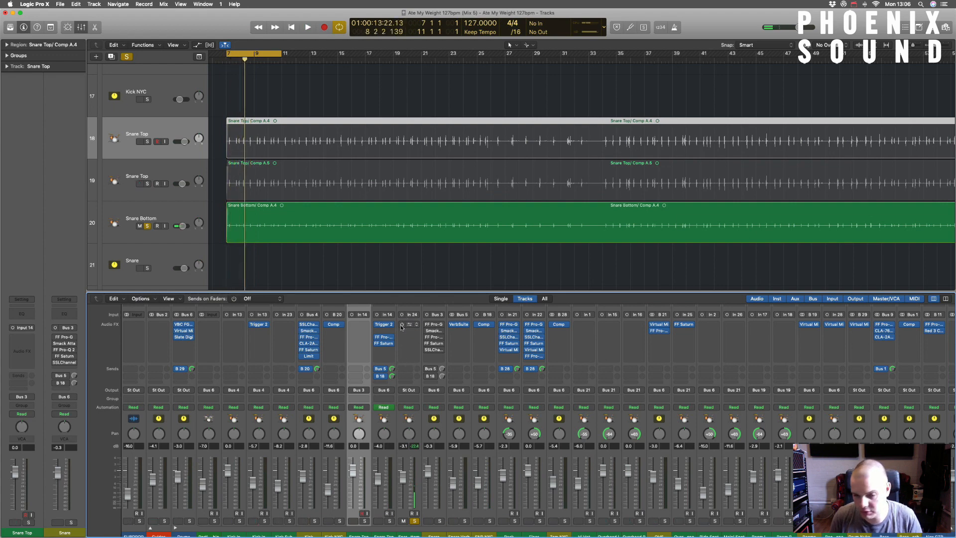
click(402, 327)
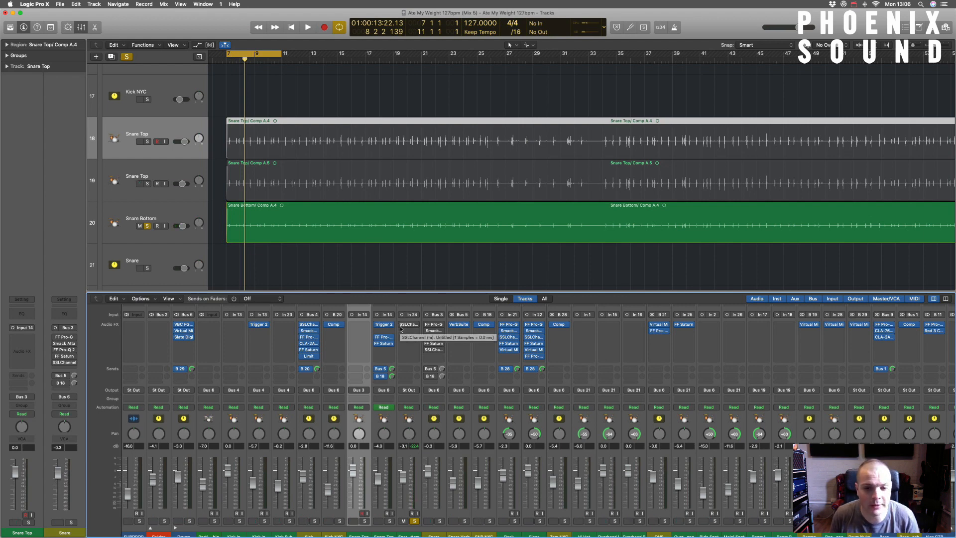
click(402, 326)
Open the FF Pro-G gate on the Snare bus and solo the Snare bus in place of Snare Bottom.
scroll(407, 331, up, 1)
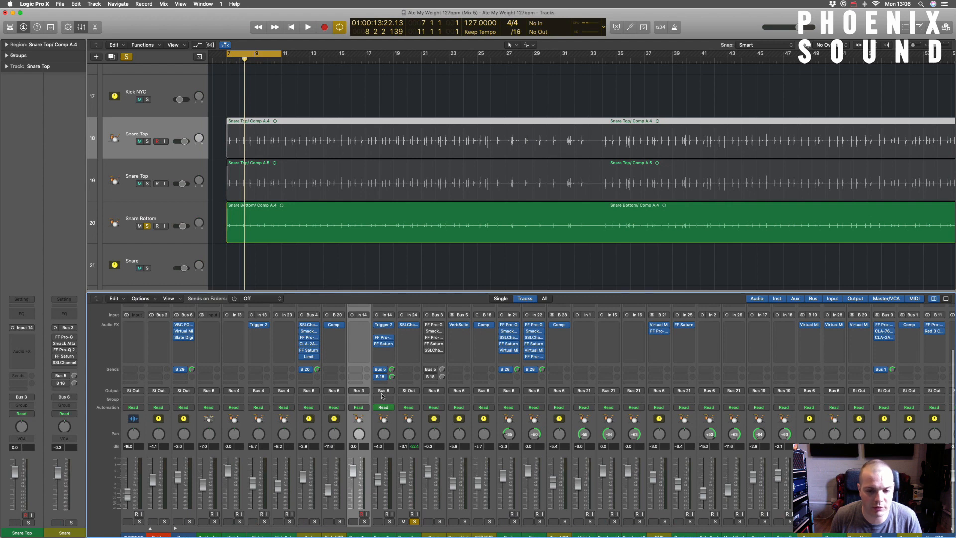
click(434, 325)
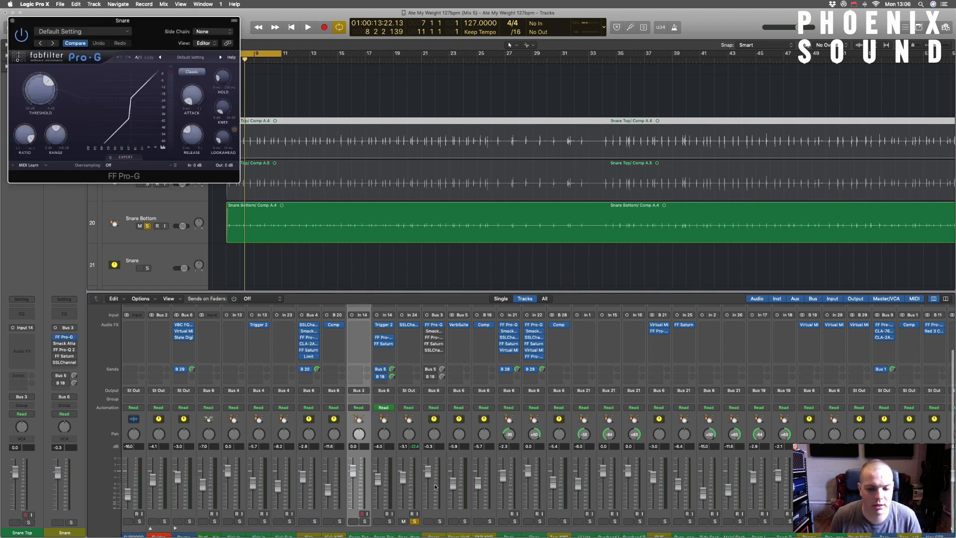
click(439, 522)
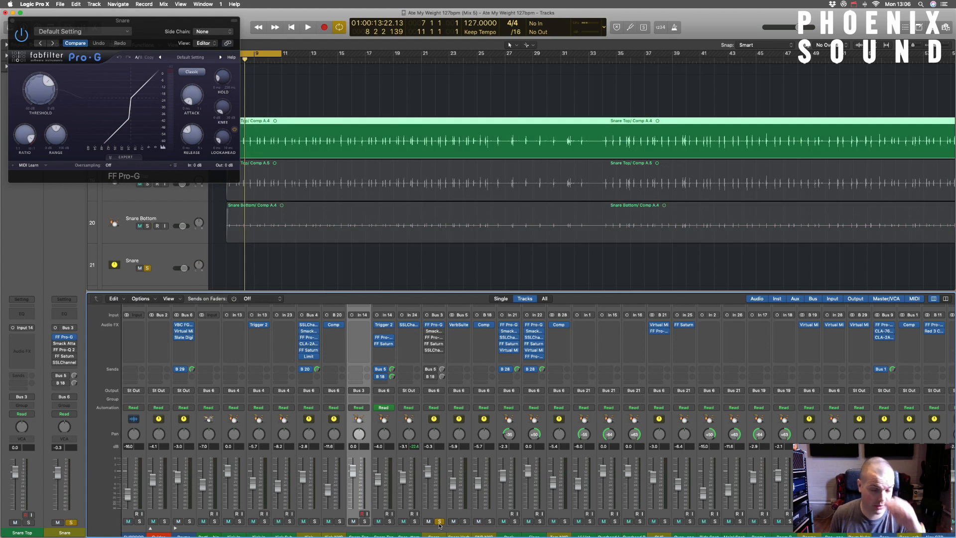
scroll(256, 175, left, 5)
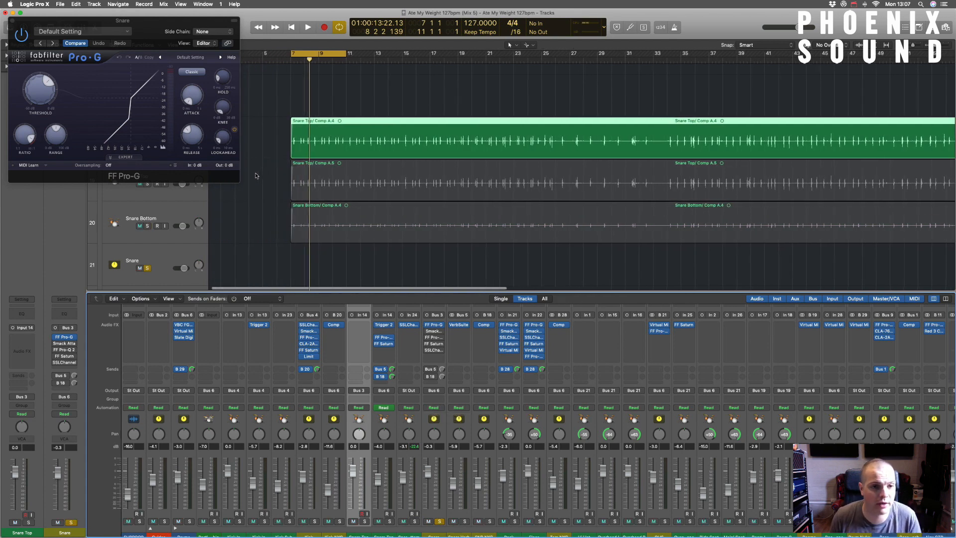
Audition the loop through the Snare bus's FF Pro-G gate and check its lookahead setting.
key(space)
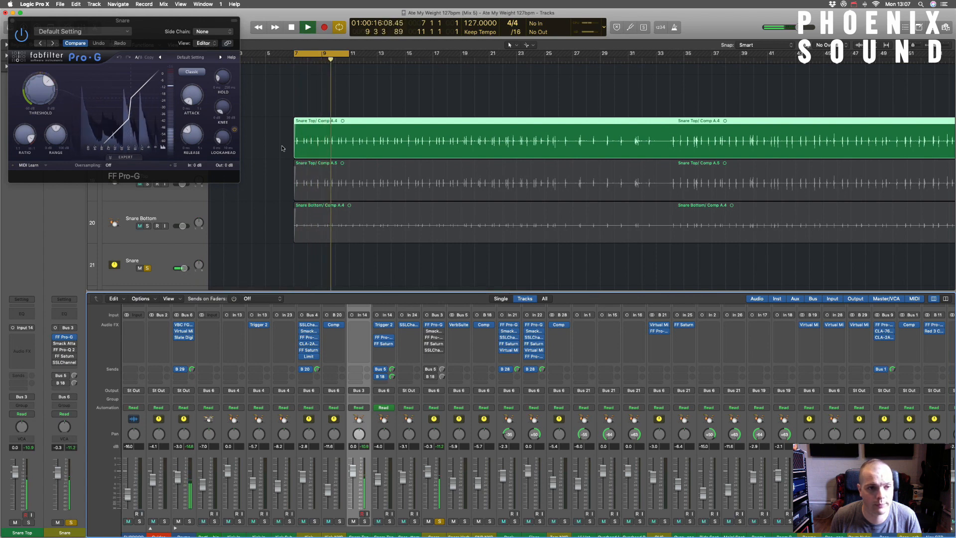
key(space)
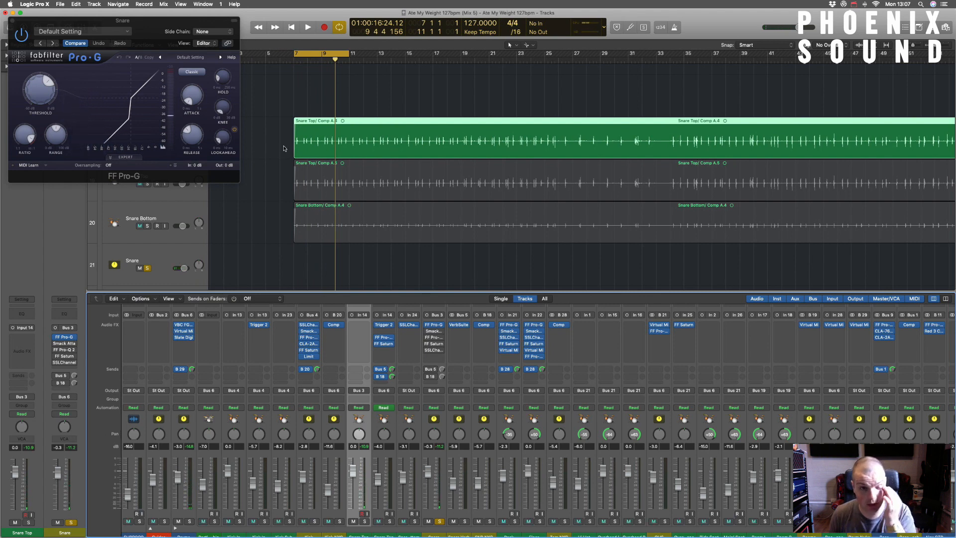
mouse_move(196, 138)
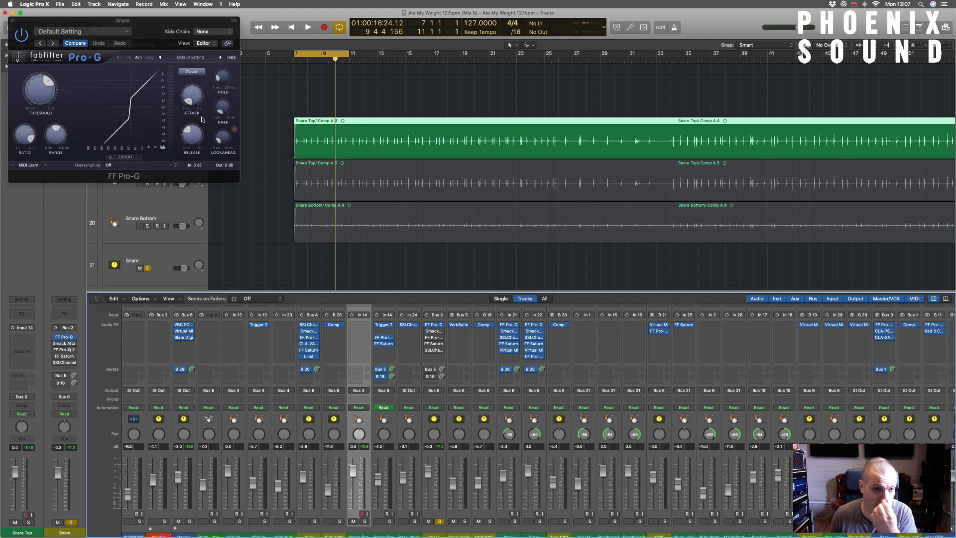
click(235, 129)
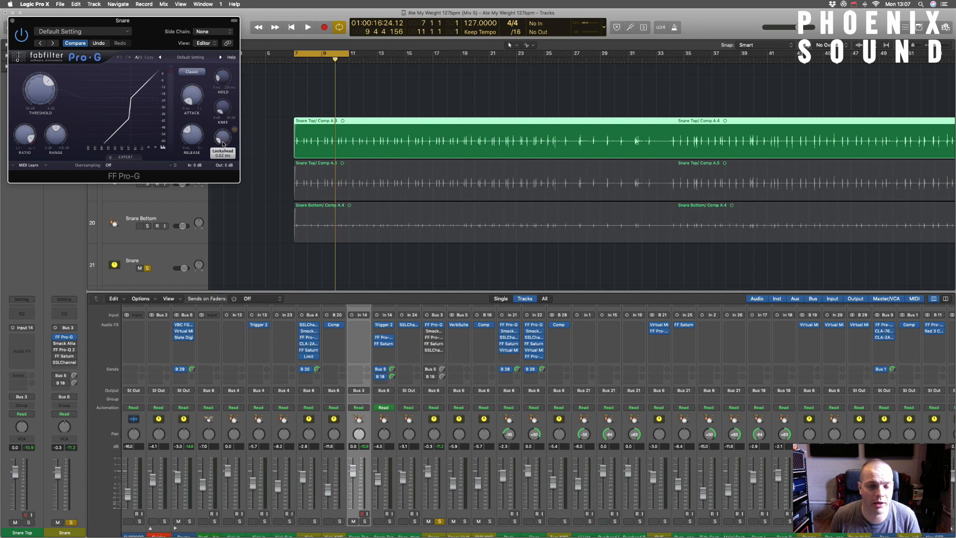
mouse_move(223, 143)
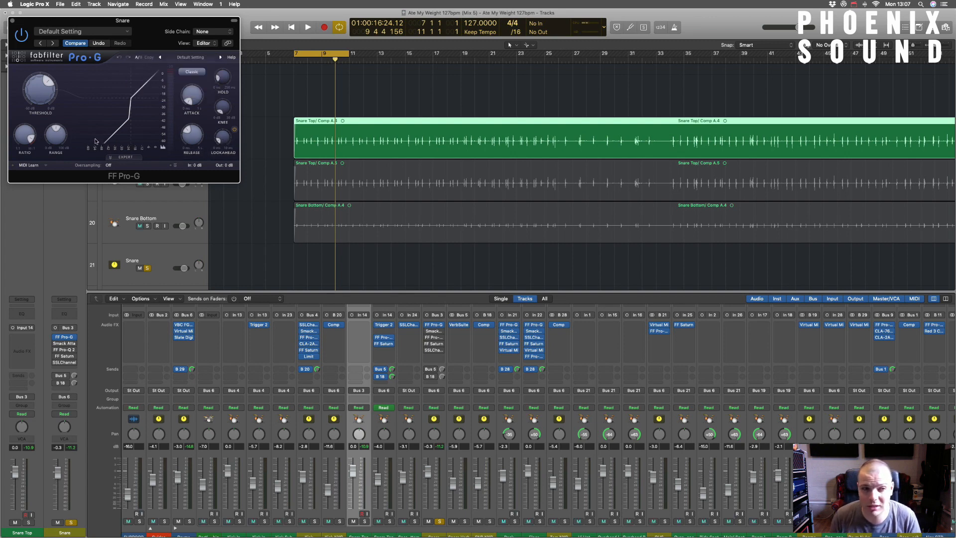
Adjust the FF Pro-G gate's Range to 16.19 dB while auditioning the loop, and close the plug-in window.
mouse_move(62, 135)
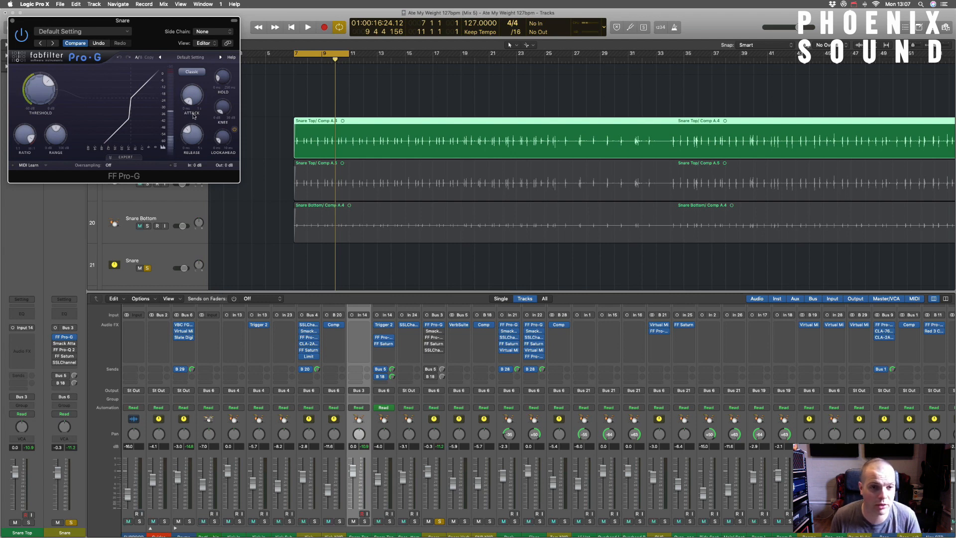
key(space)
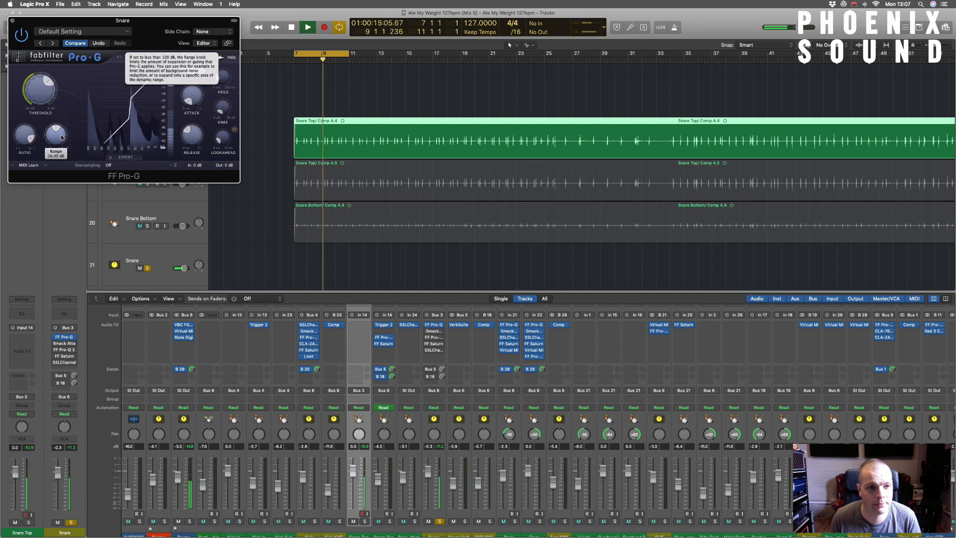
key(space)
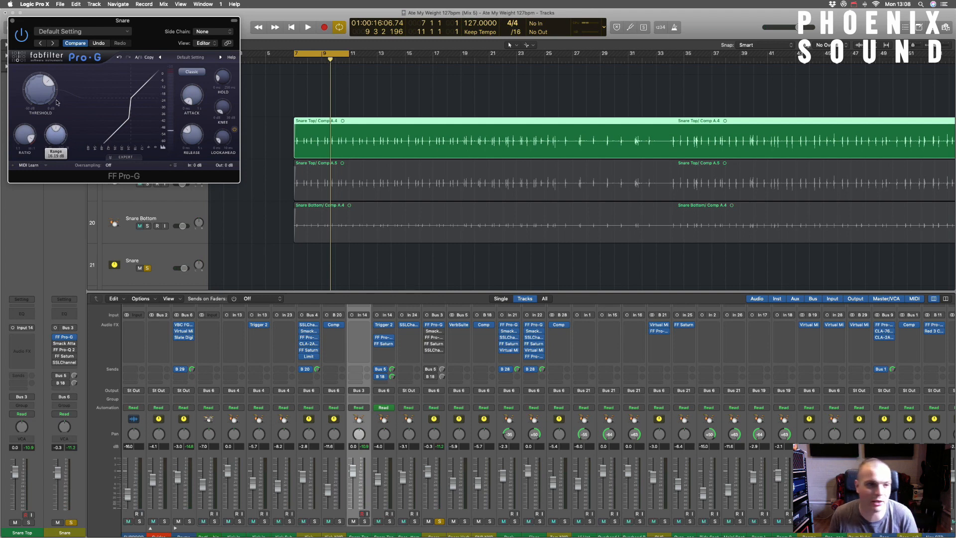
click(13, 20)
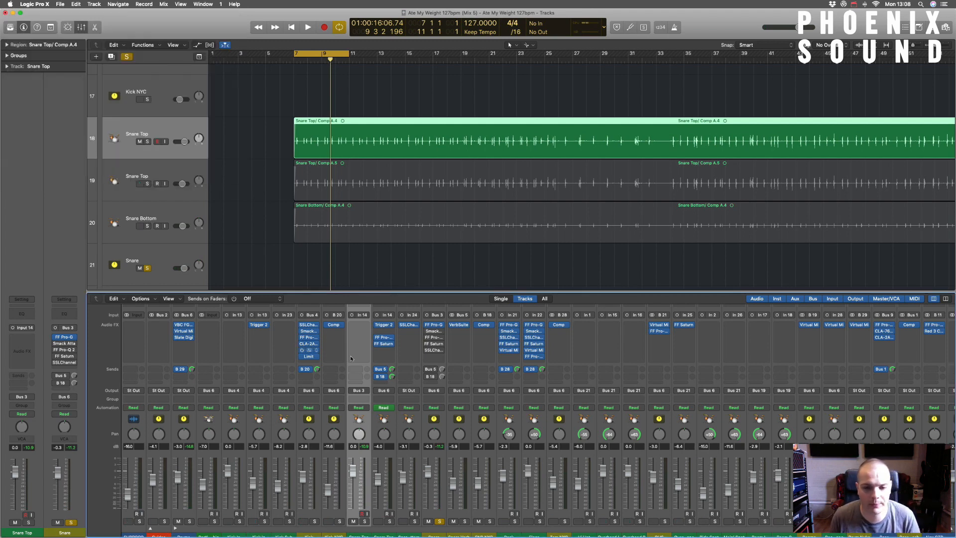
Open and enable Smack Attack on the Snare bus, compare the loop with it active and bypassed, and close it.
click(431, 333)
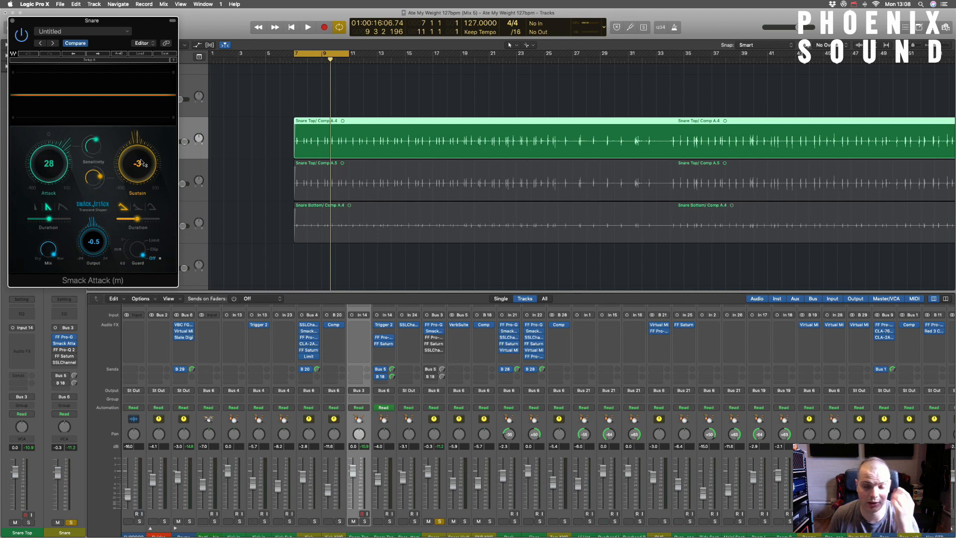
key(space)
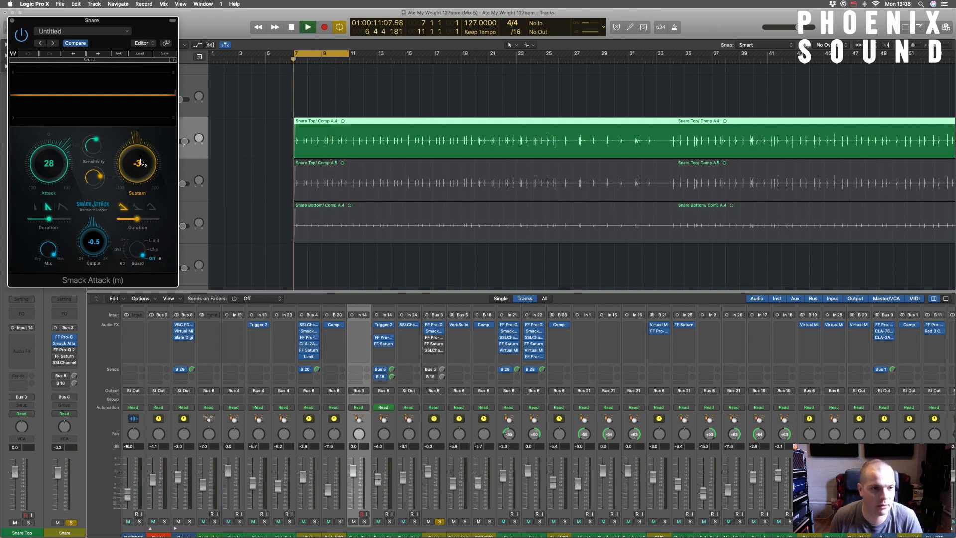
click(20, 39)
key(space)
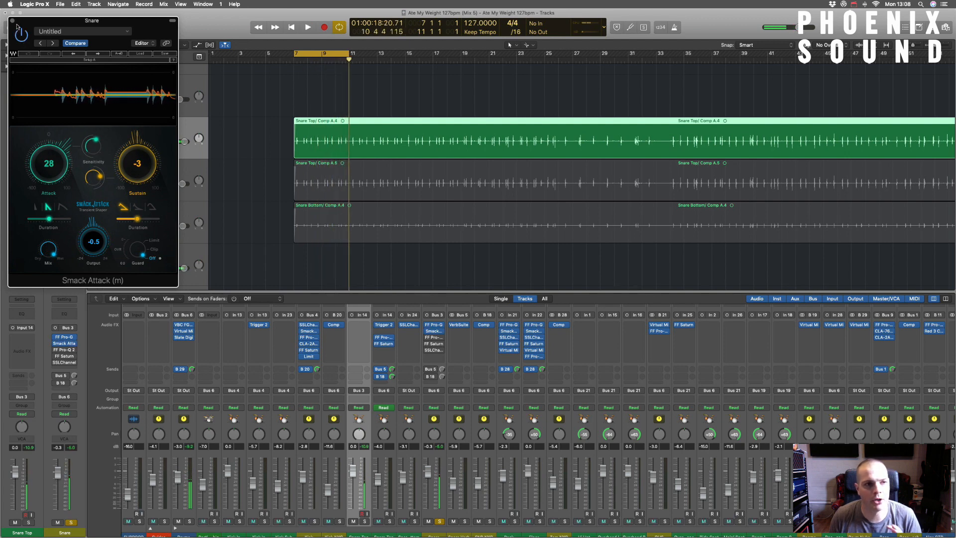
click(12, 20)
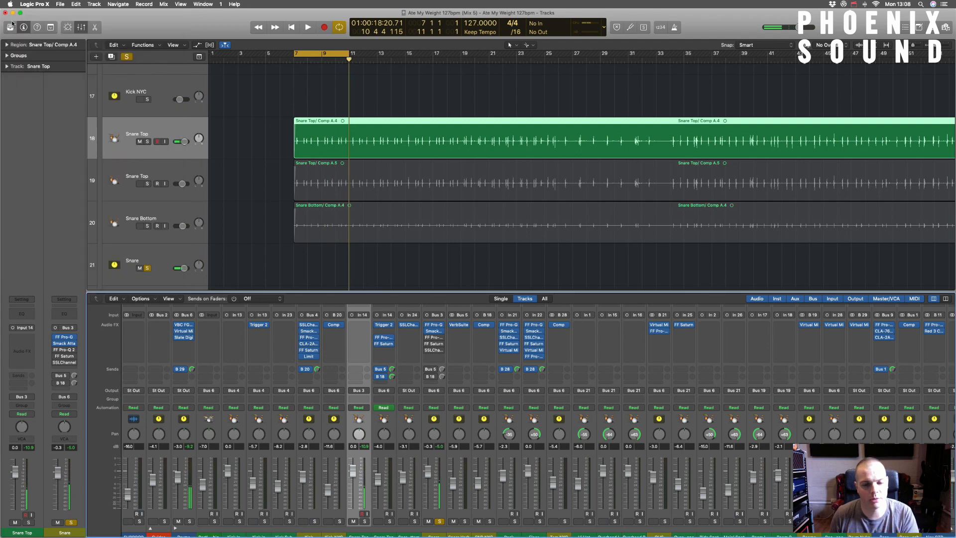
Open FF Pro-Q 2 on the Snare bus, set its display range to 30 dB, and select the narrow notch band.
click(434, 338)
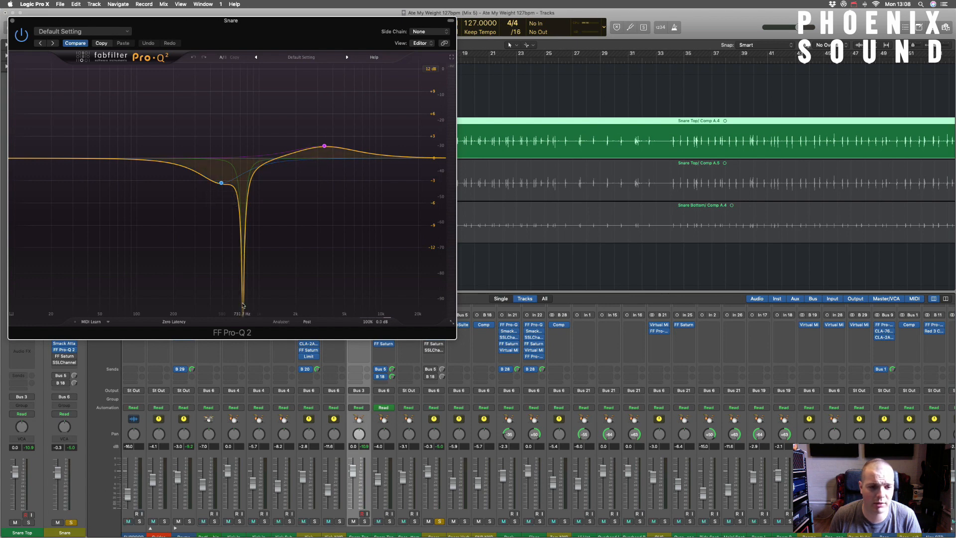
click(452, 322)
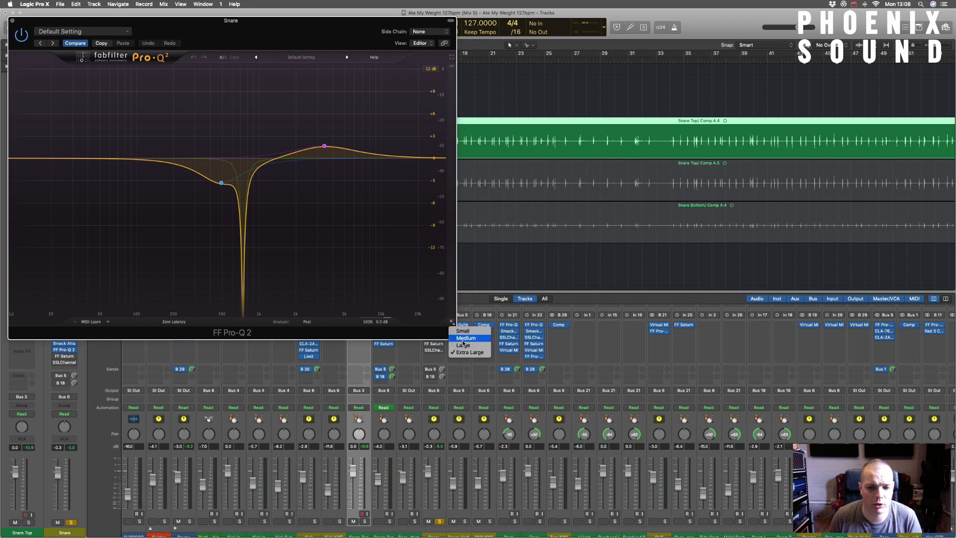
click(425, 329)
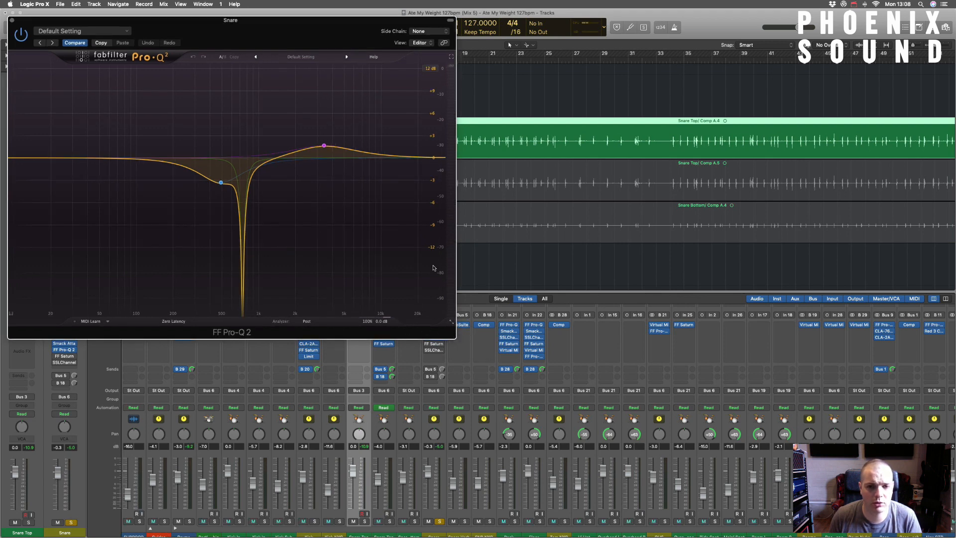
click(432, 68)
click(437, 99)
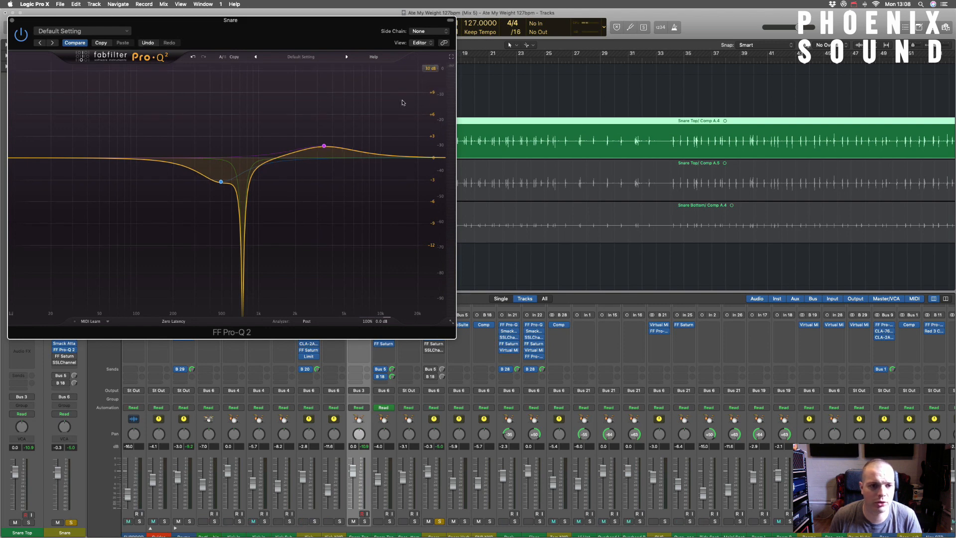
click(243, 248)
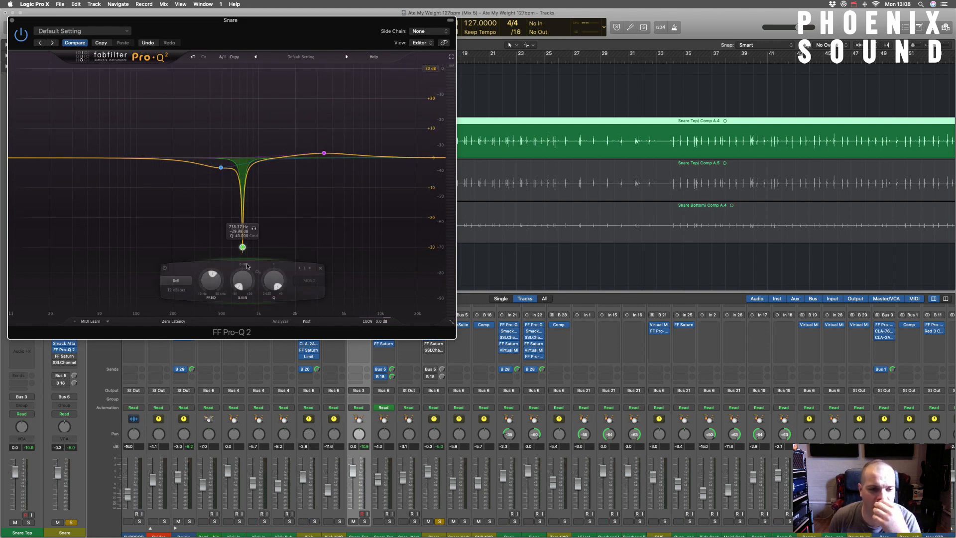
Audition the Pro-Q 2 notch band boosted to +30 dB over the loop and return its gain to about -25 dB.
mouse_move(243, 281)
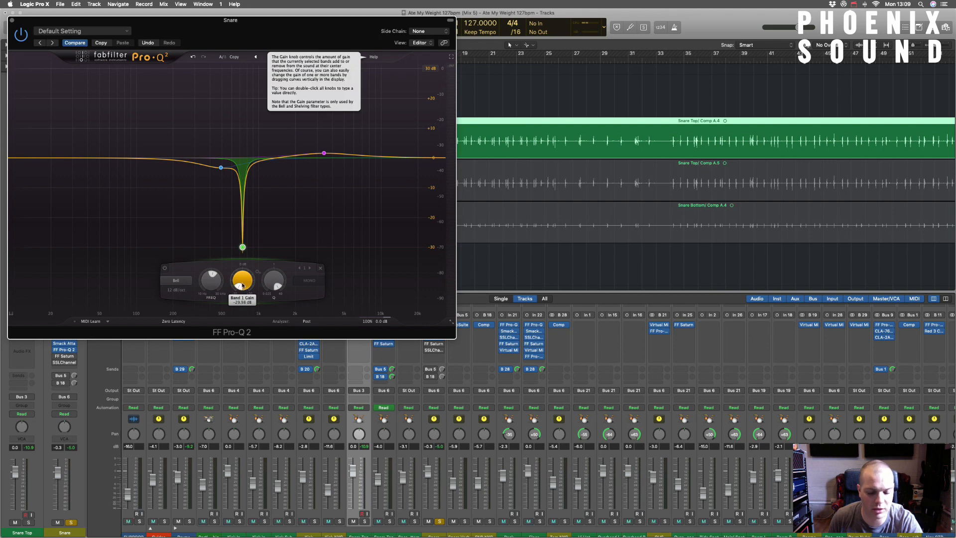
key(space)
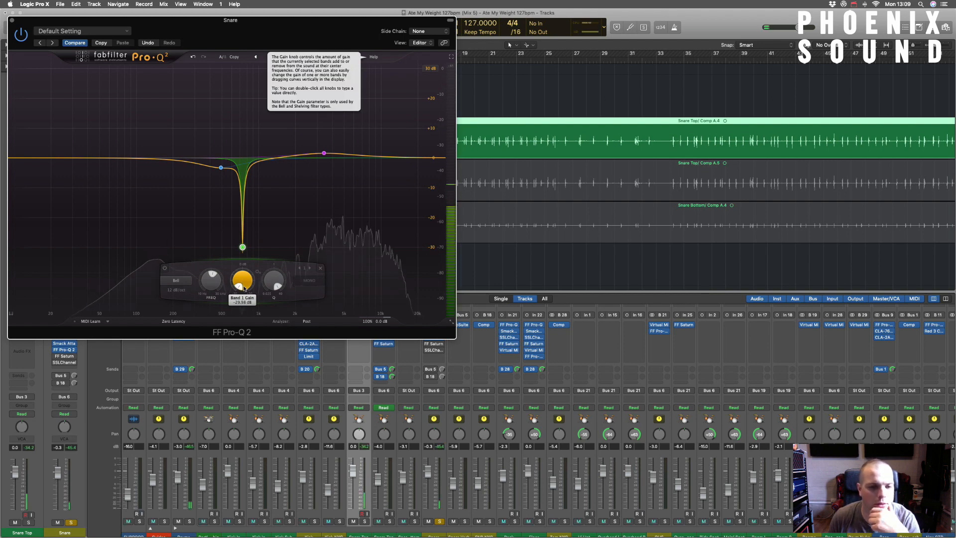
drag(242, 285, 241, 200)
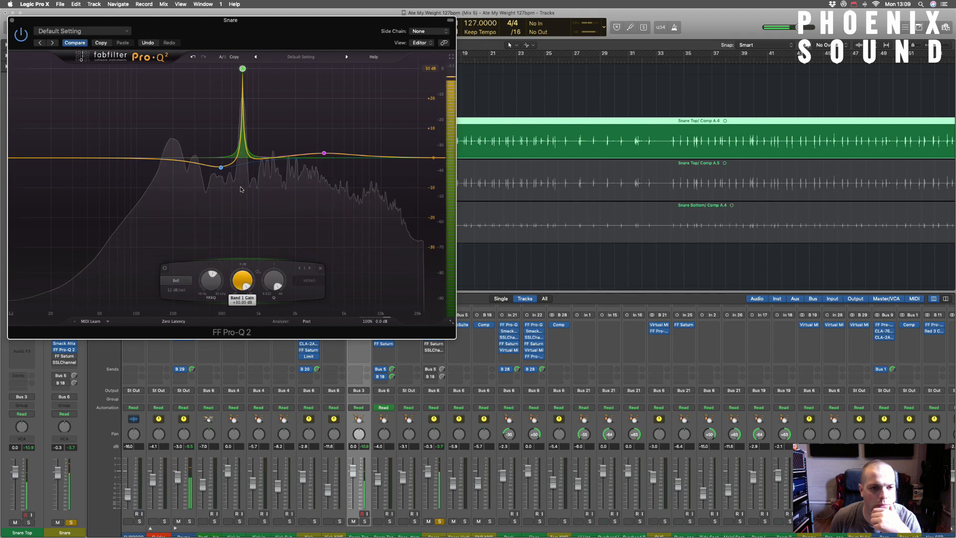
drag(240, 189, 237, 269)
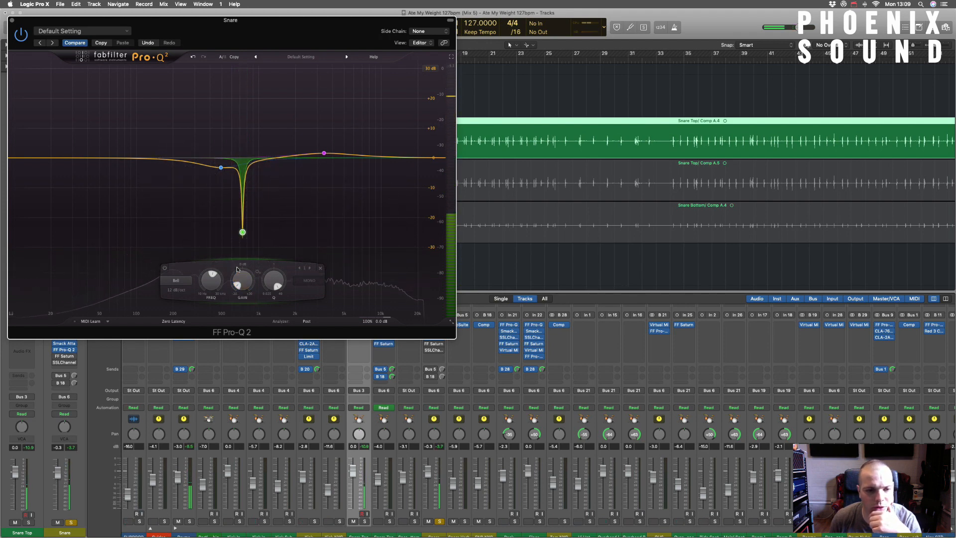
Inspect the high-mid boost and low-mid cut bands of the Snare bus's Pro-Q 2, and close the plug-in window.
click(324, 155)
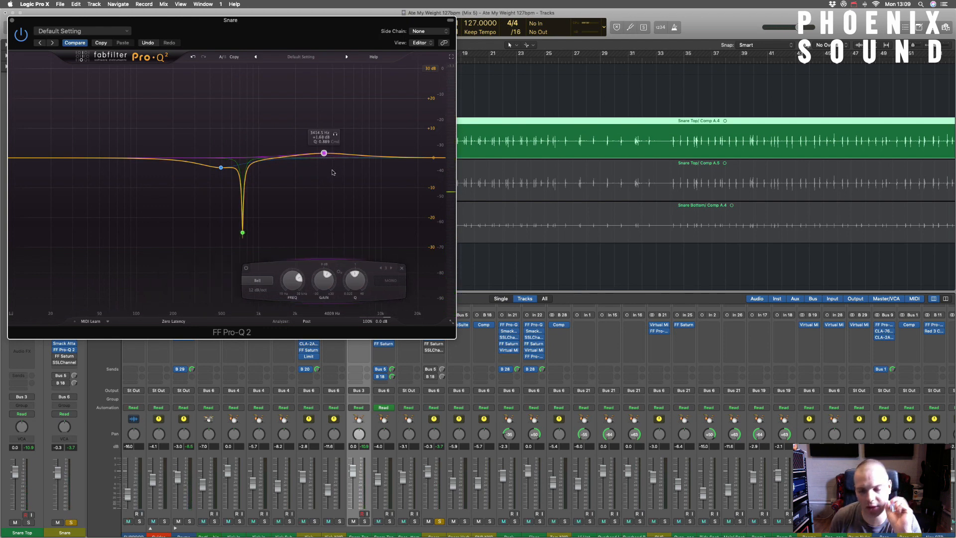
click(221, 168)
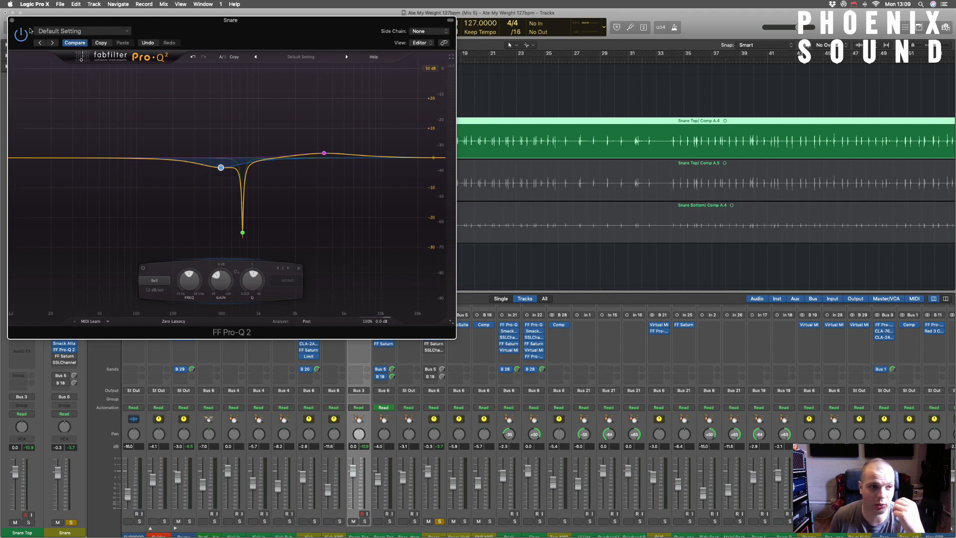
click(12, 21)
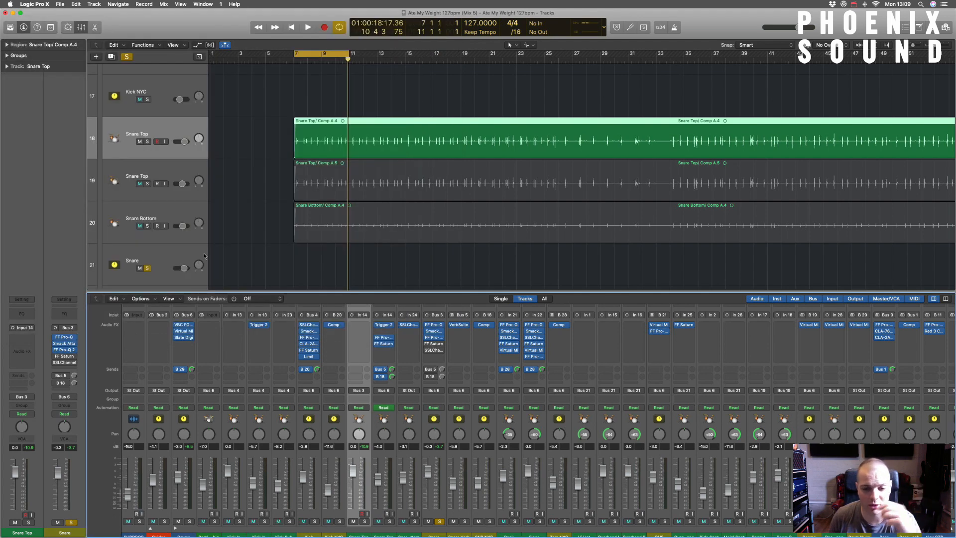
Open FF Saturn on the Snare bus and compare the loop with it bypassed and active, leaving it enabled.
click(435, 344)
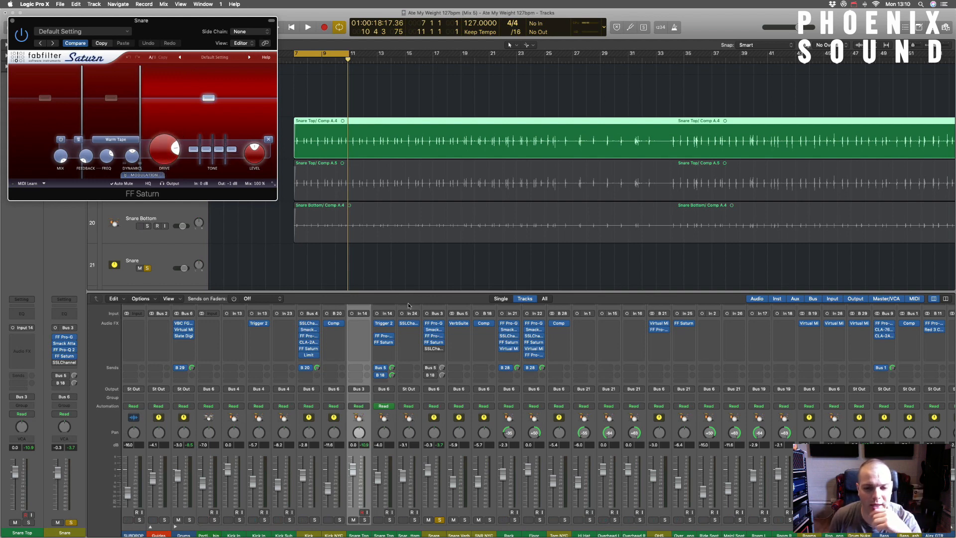
click(428, 343)
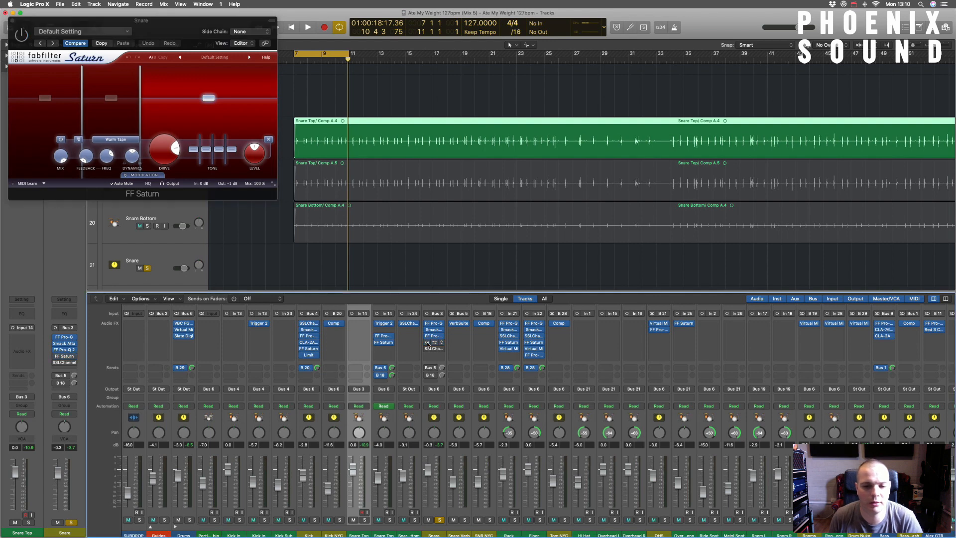
key(space)
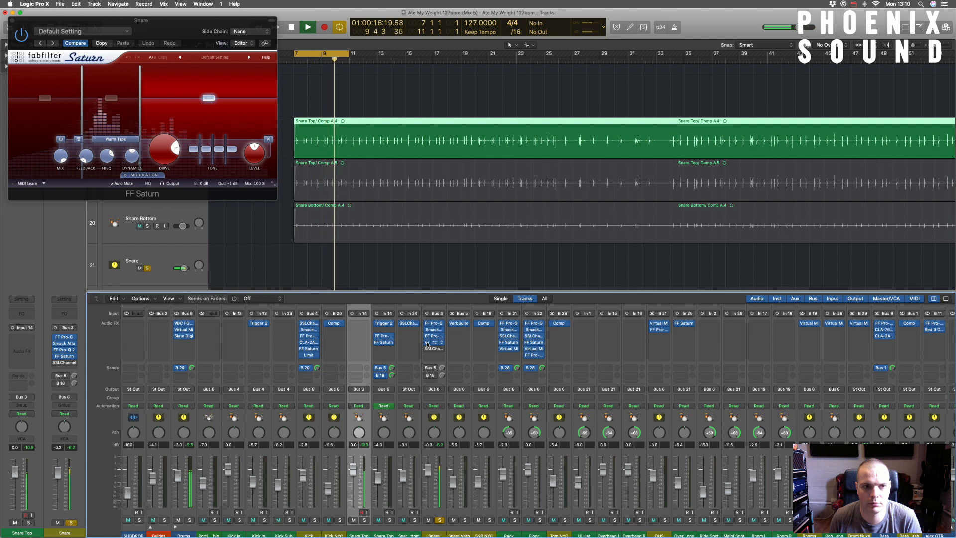
key(space)
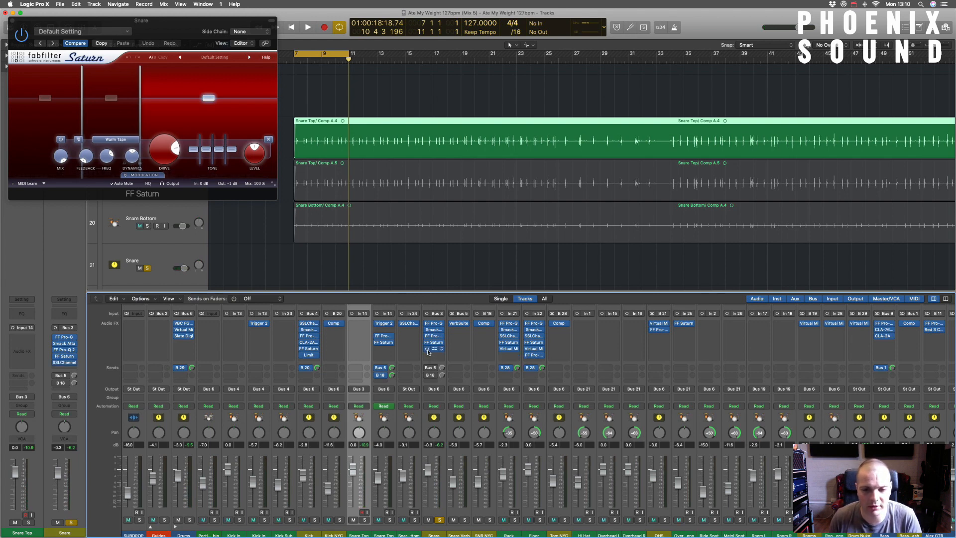
Audition the Snare bus loop with the FF Saturn and SSLChannel windows open, checking the SSLChannel's meters and EQ settings.
click(434, 350)
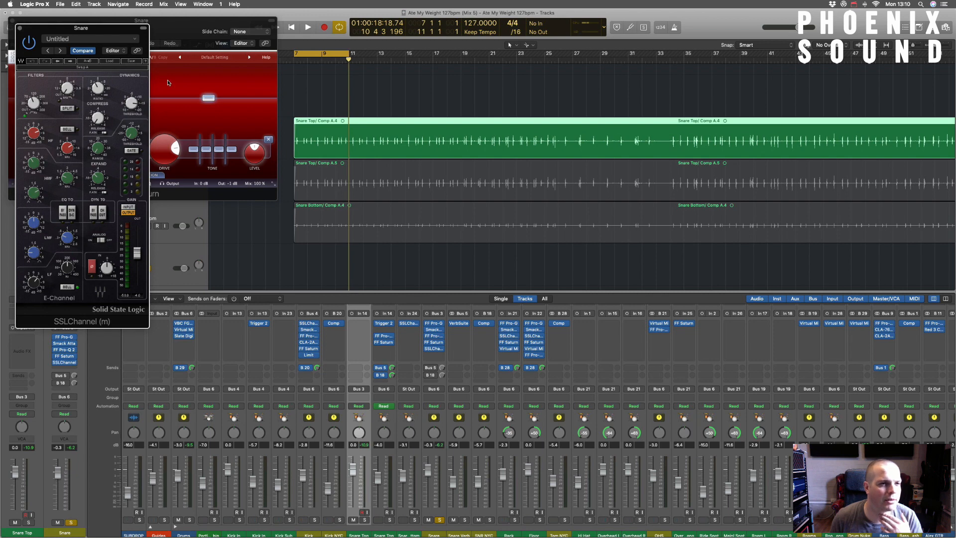
key(v)
key(space)
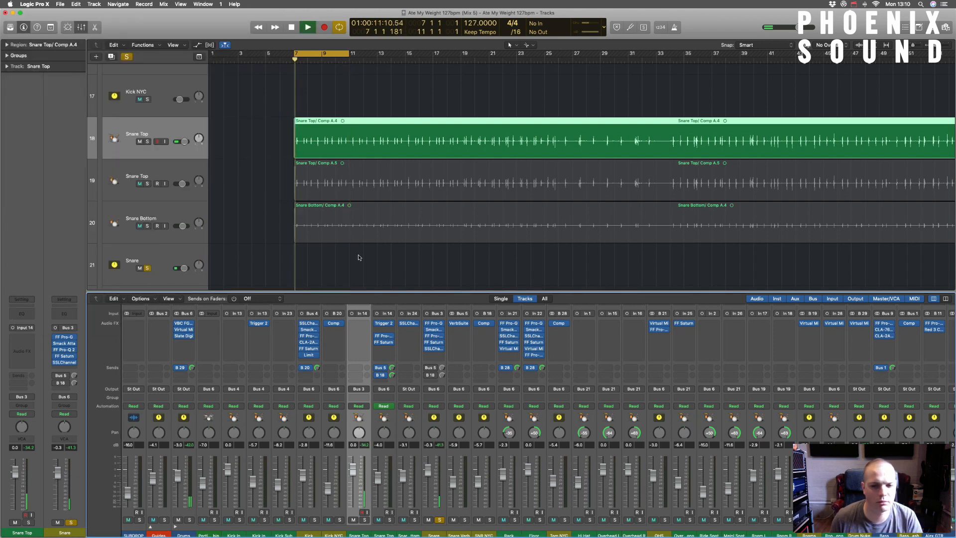
click(433, 352)
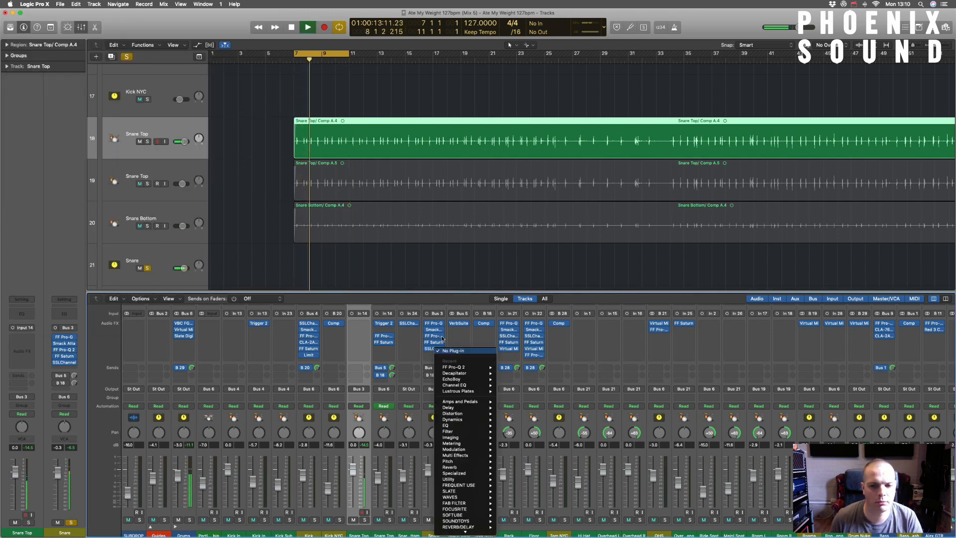
click(434, 343)
click(433, 342)
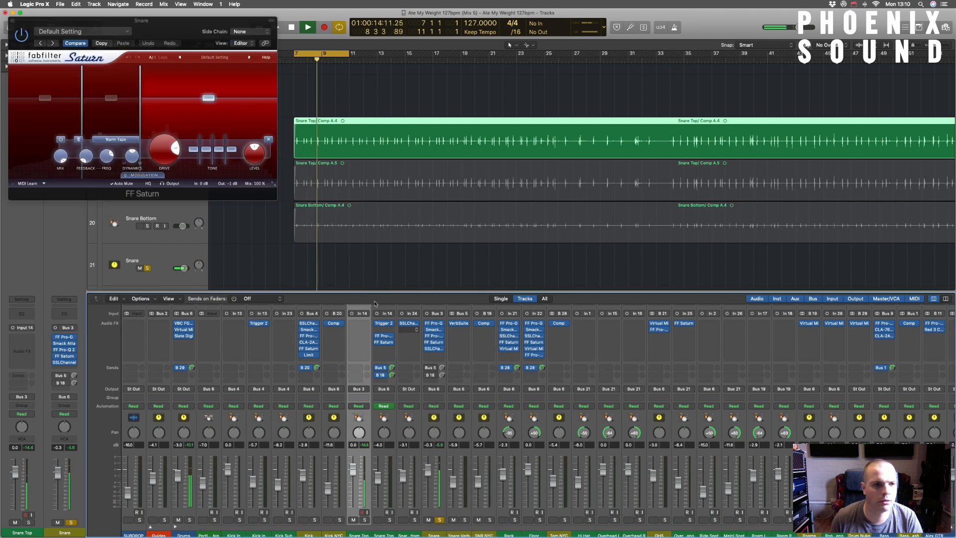
click(433, 349)
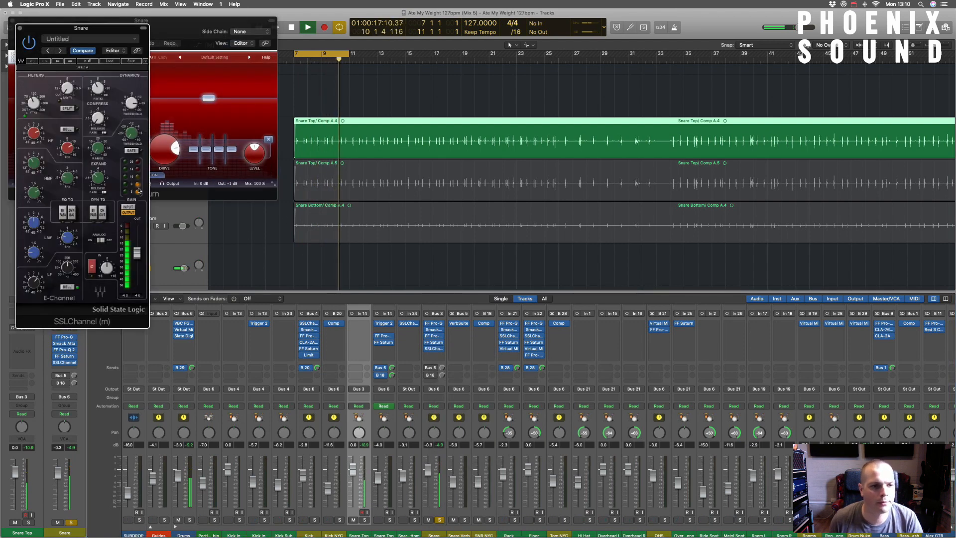
key(space)
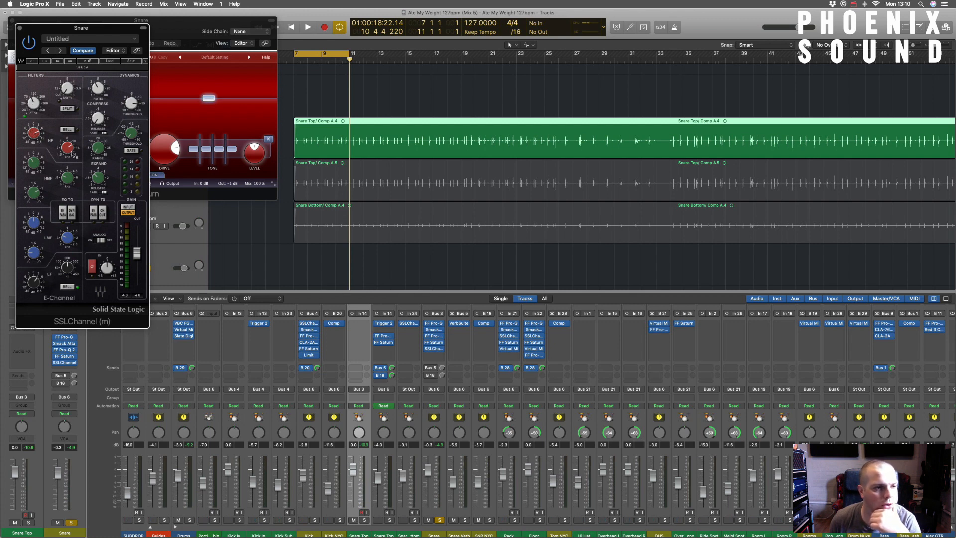
Inspect the HF and HMF EQ bands of the Snare bus's SSLChannel and audition the loop.
mouse_move(69, 147)
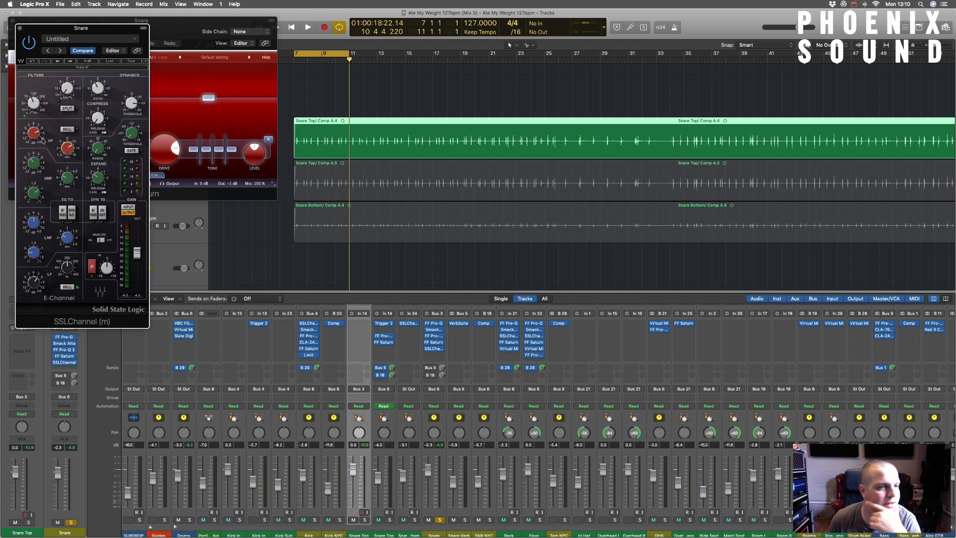
mouse_move(36, 137)
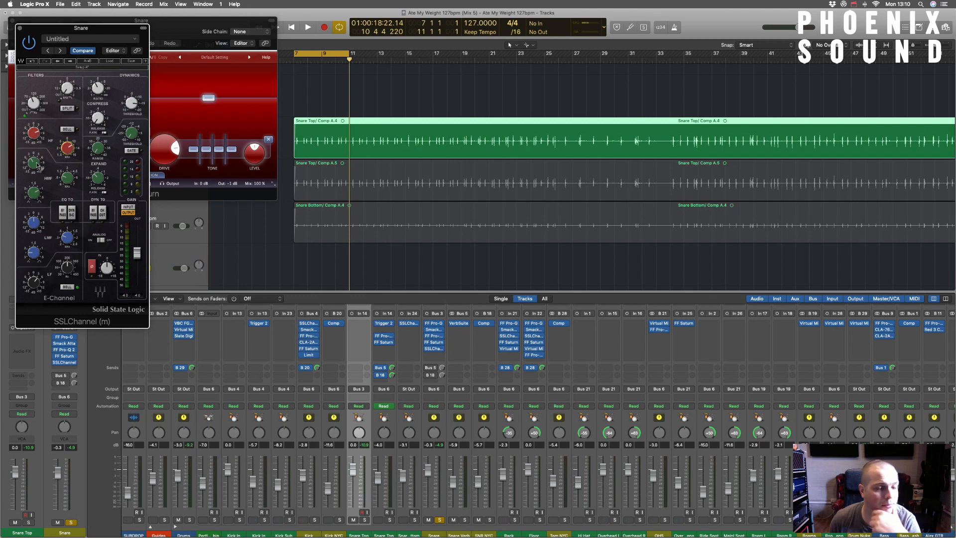
mouse_move(66, 177)
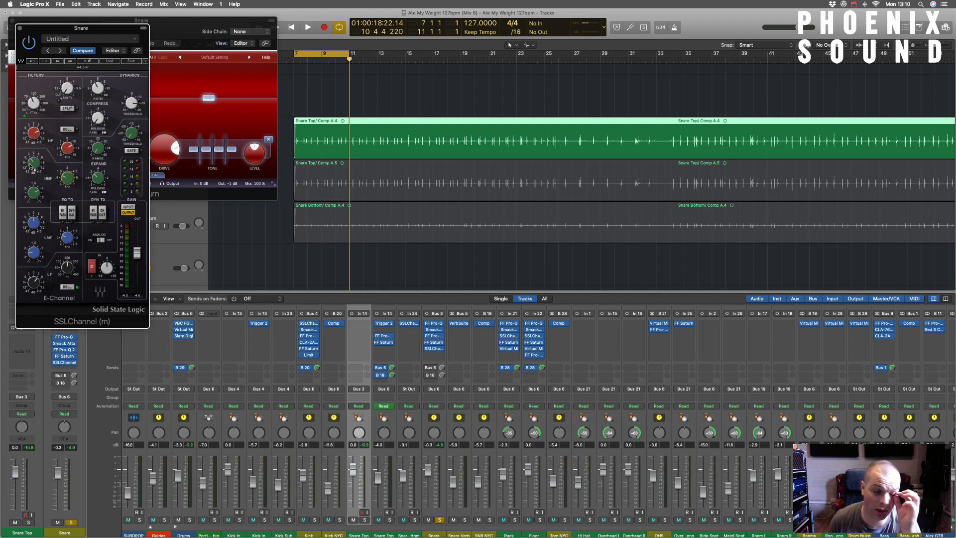
mouse_move(31, 167)
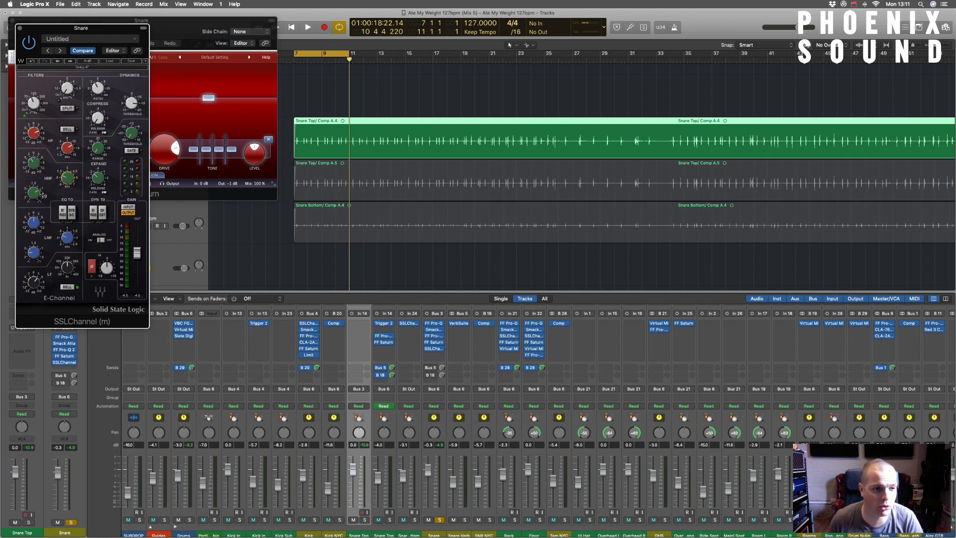
key(space)
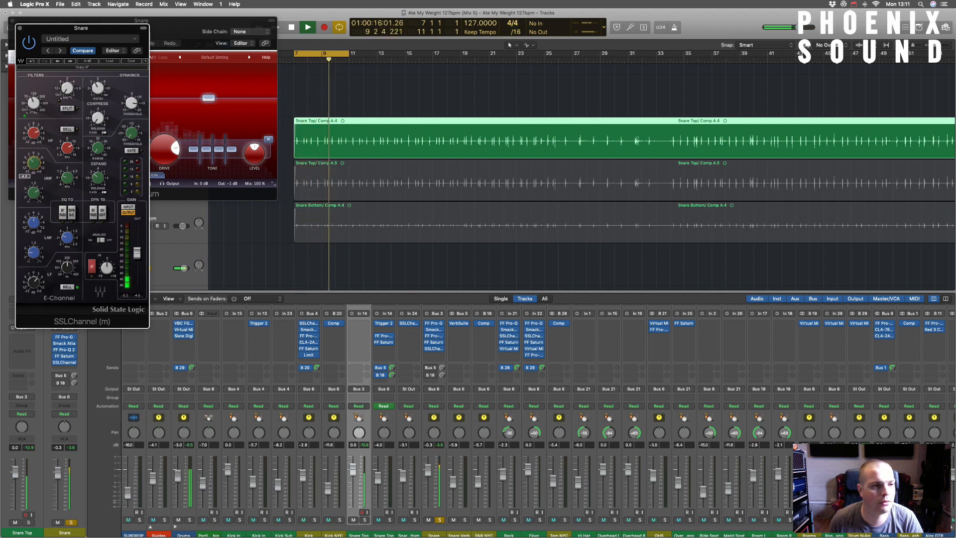
key(space)
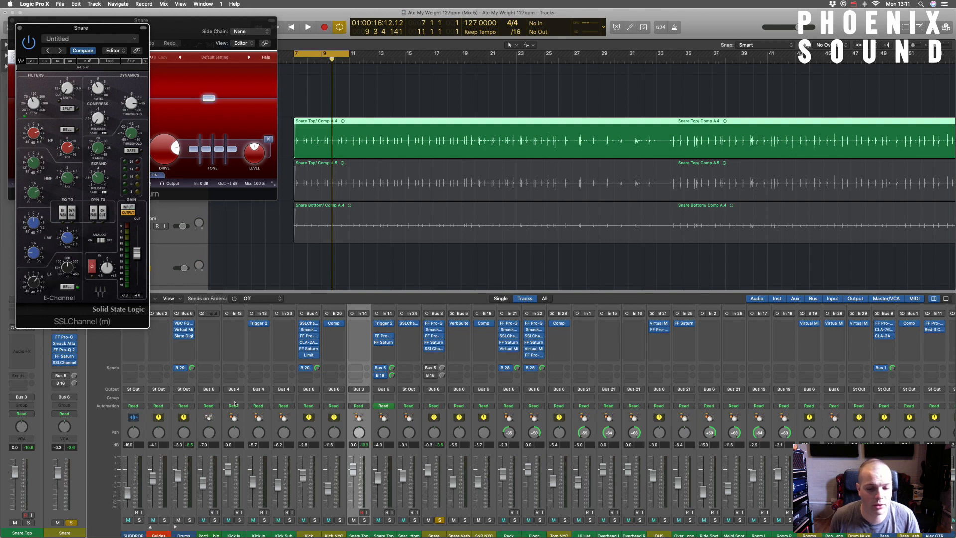
Compare the loop with the Snare bus's SSLChannel bypassed and active, leave it enabled, and close both plug-in windows.
key(space)
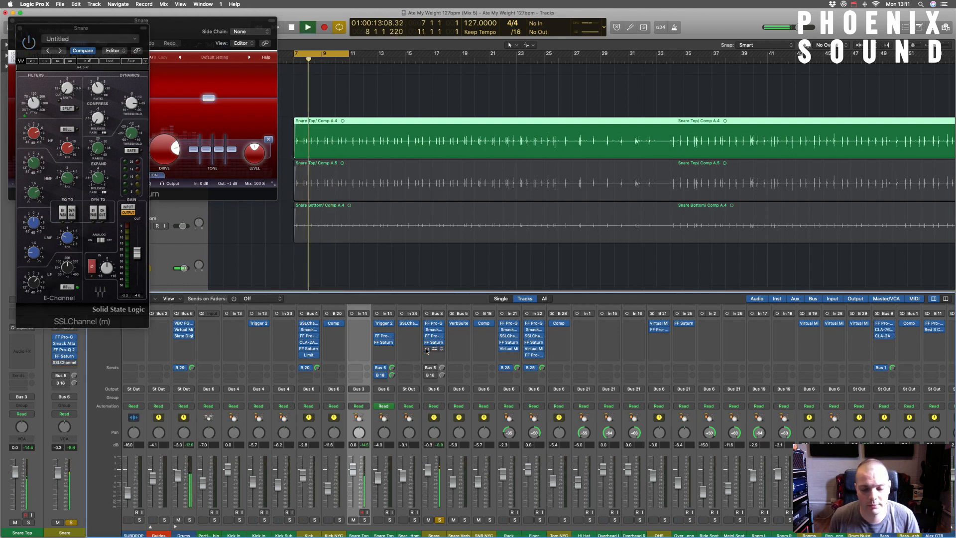
key(space)
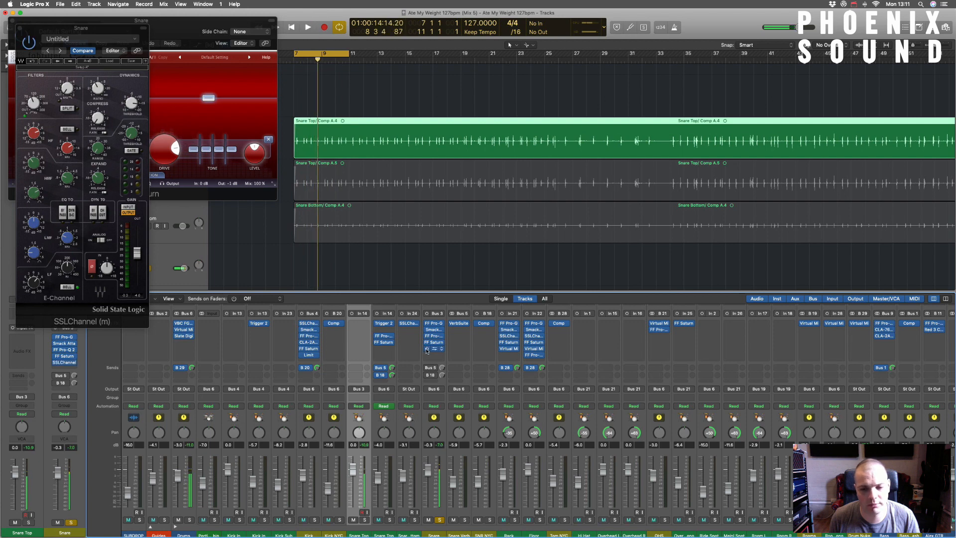
key(space)
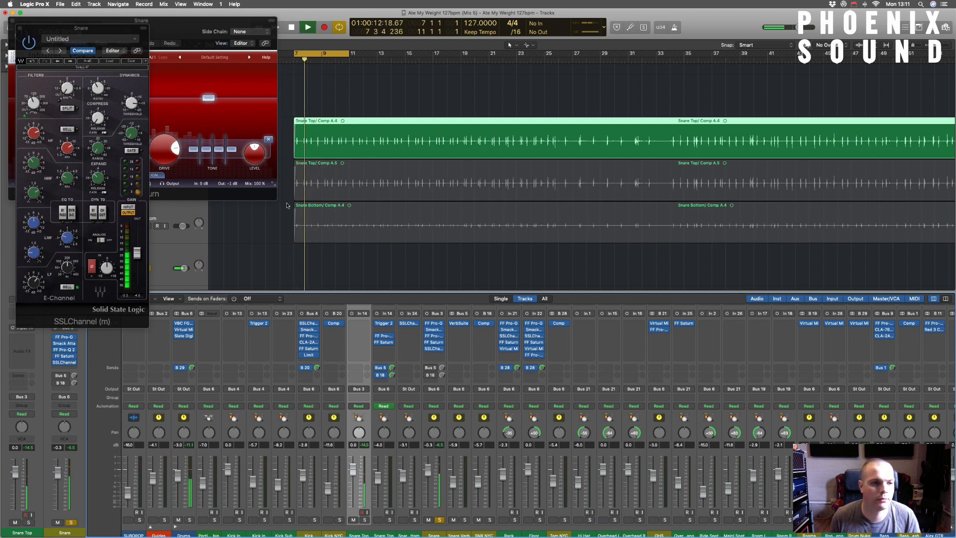
key(super+w)
key(super+w)
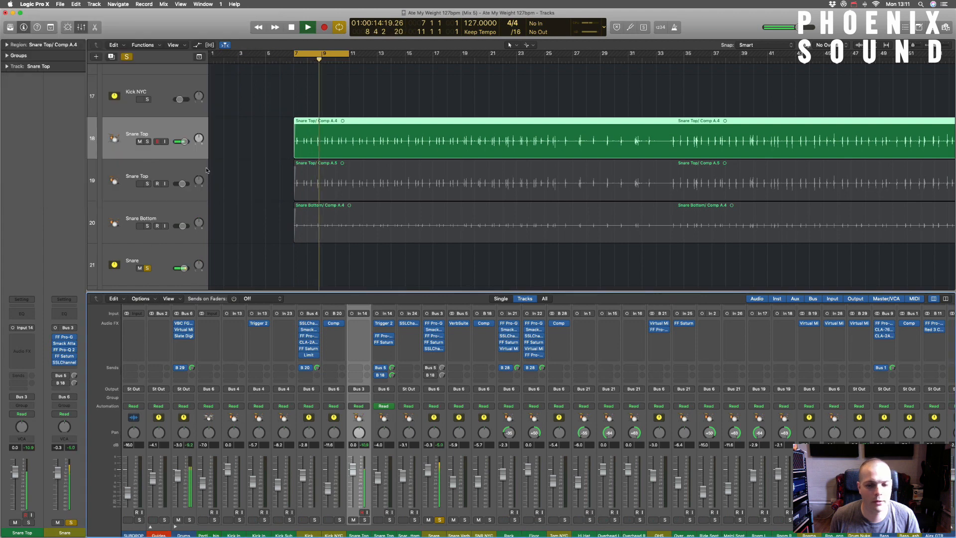
key(space)
Solo Snare Bottom and the first Snare Top track alongside the Snare bus, and compare the loop with Snare Bottom muted and unmuted.
scroll(293, 243, down, 1)
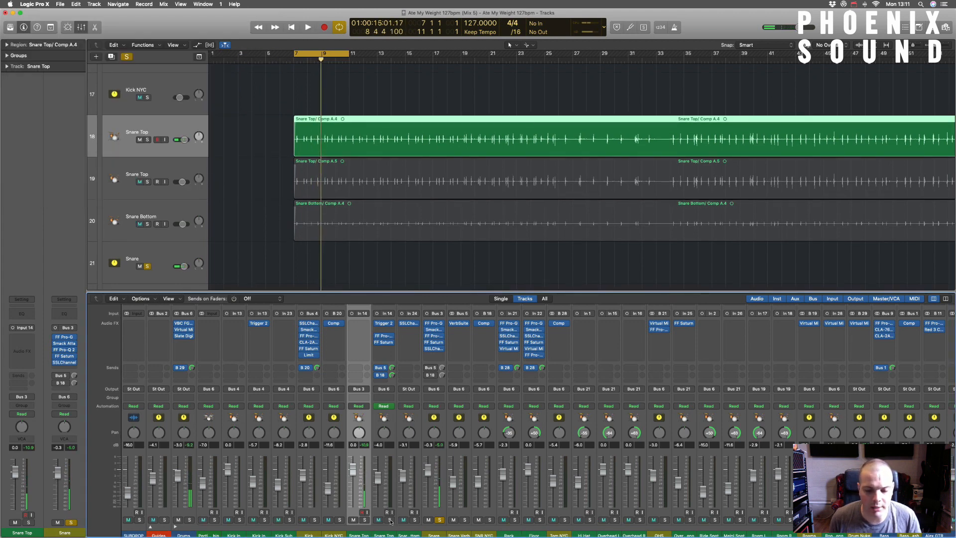
click(414, 520)
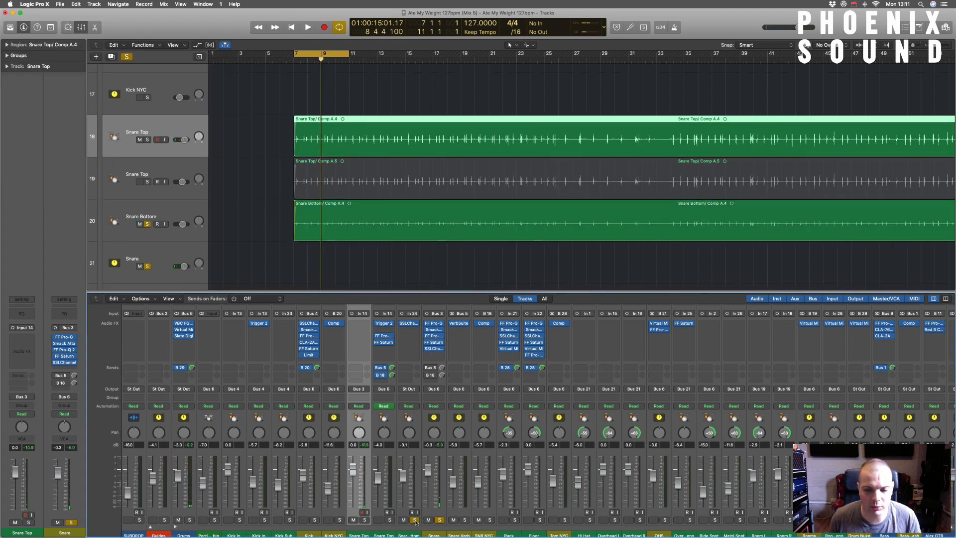
click(365, 520)
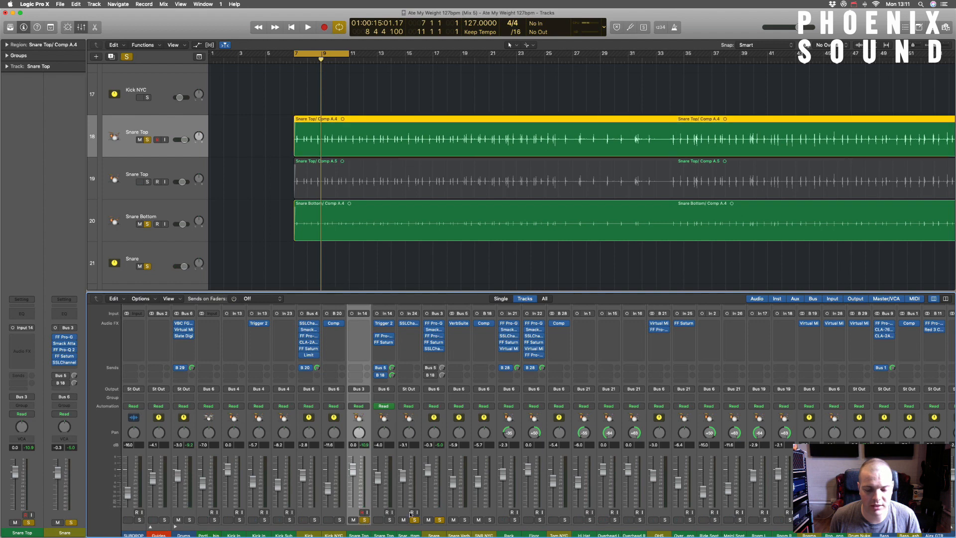
key(space)
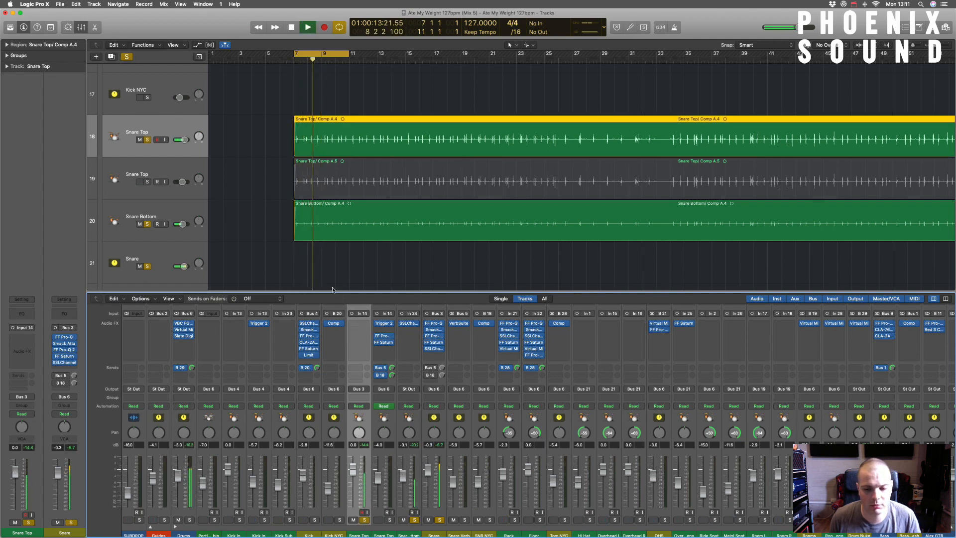
click(404, 520)
click(404, 520)
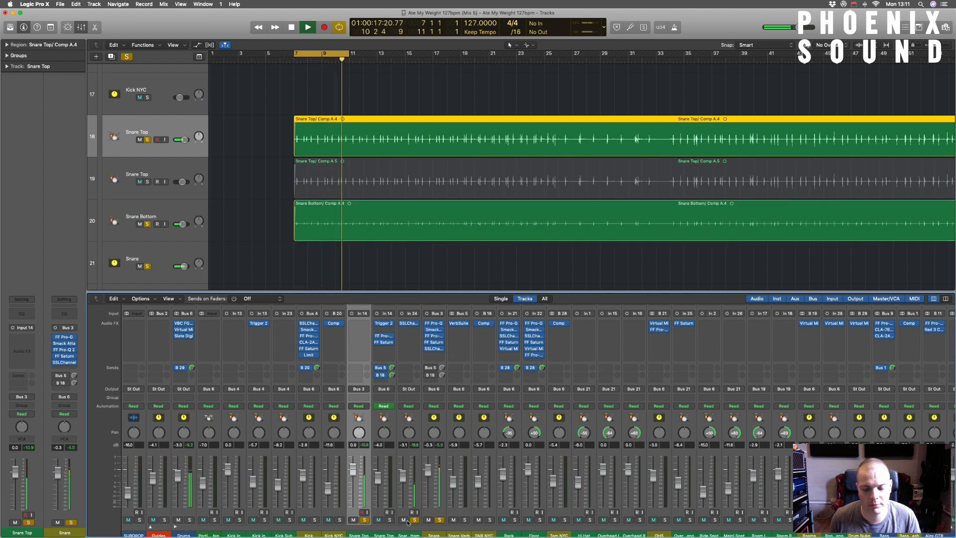
key(space)
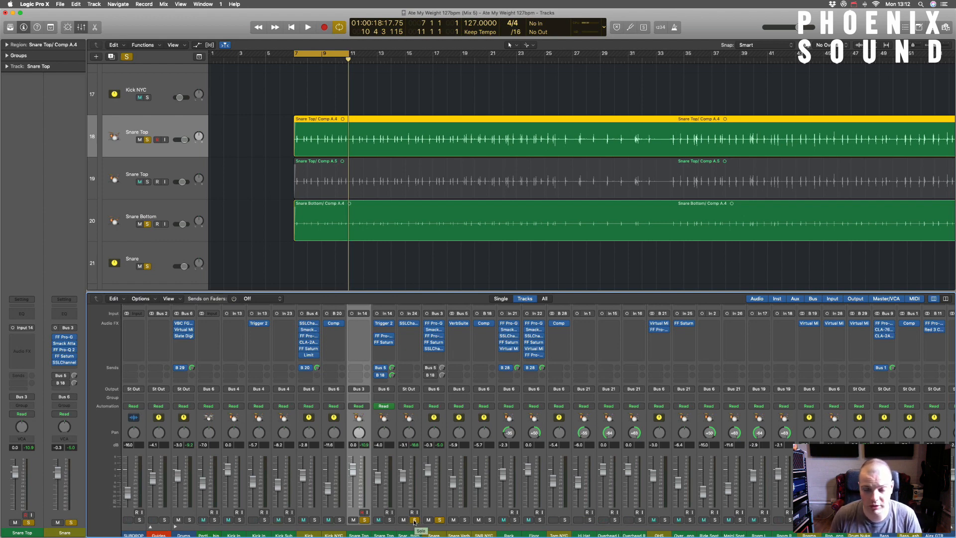
Add the second Snare Top track to the soloed snare tracks and audition them together over the loop.
key(space)
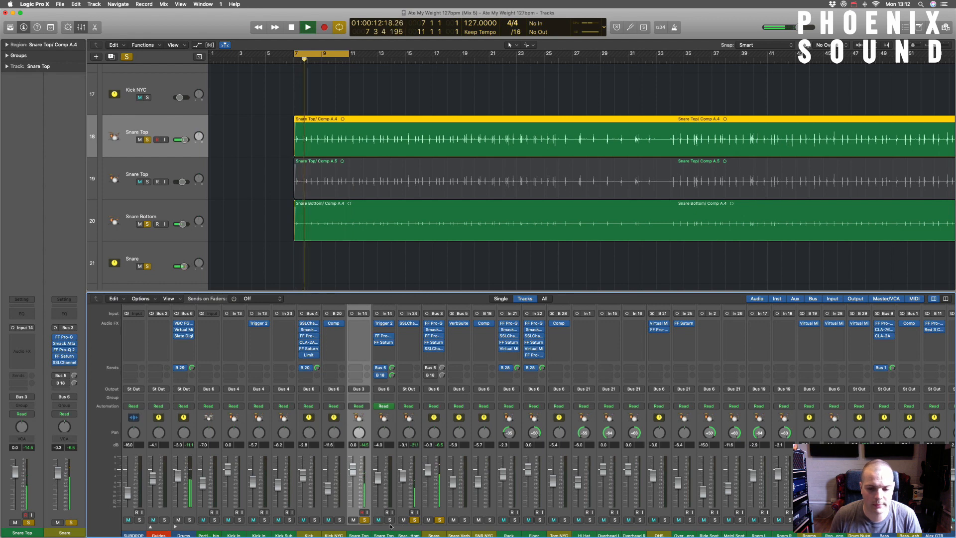
key(space)
click(391, 526)
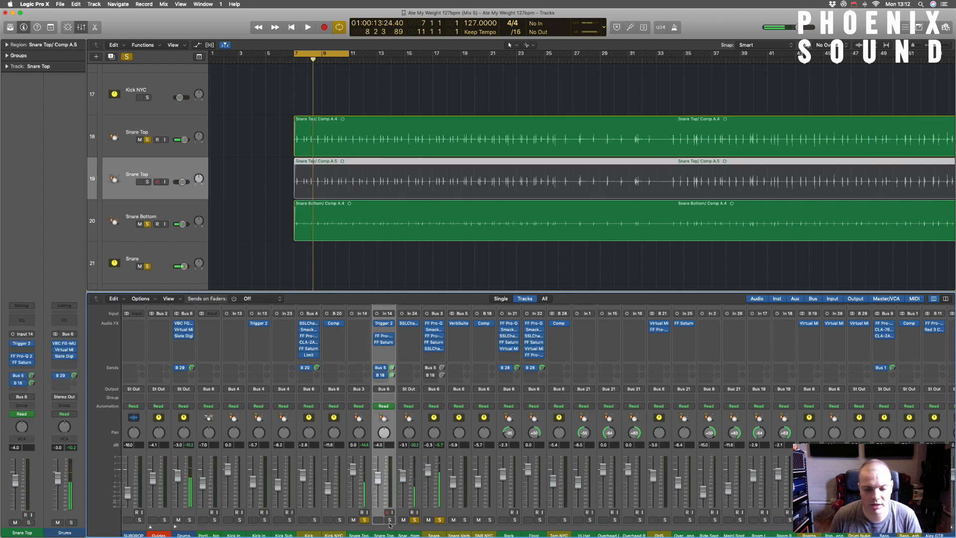
click(391, 521)
key(space)
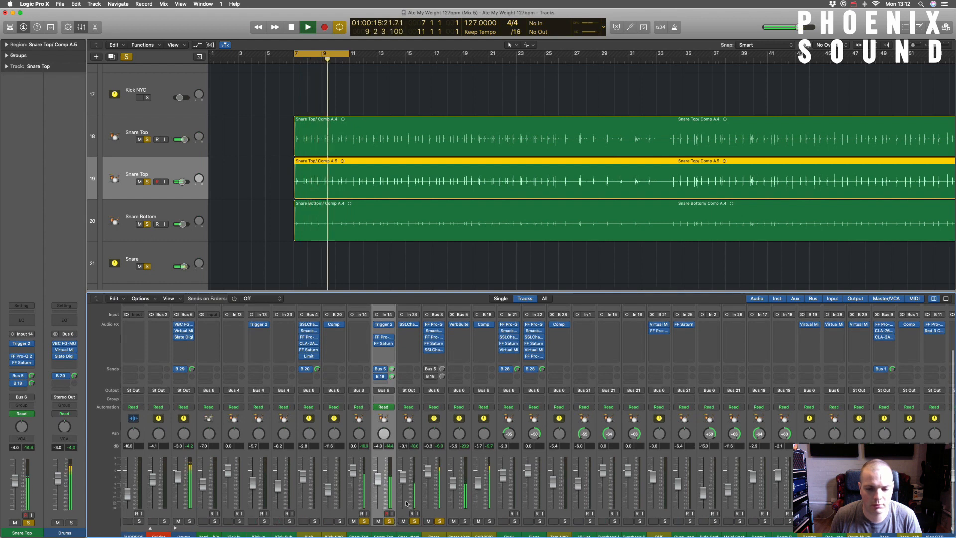
key(space)
mouse_move(378, 480)
mouse_down()
mouse_move(379, 492)
mouse_move(379, 479)
mouse_up()
key(space)
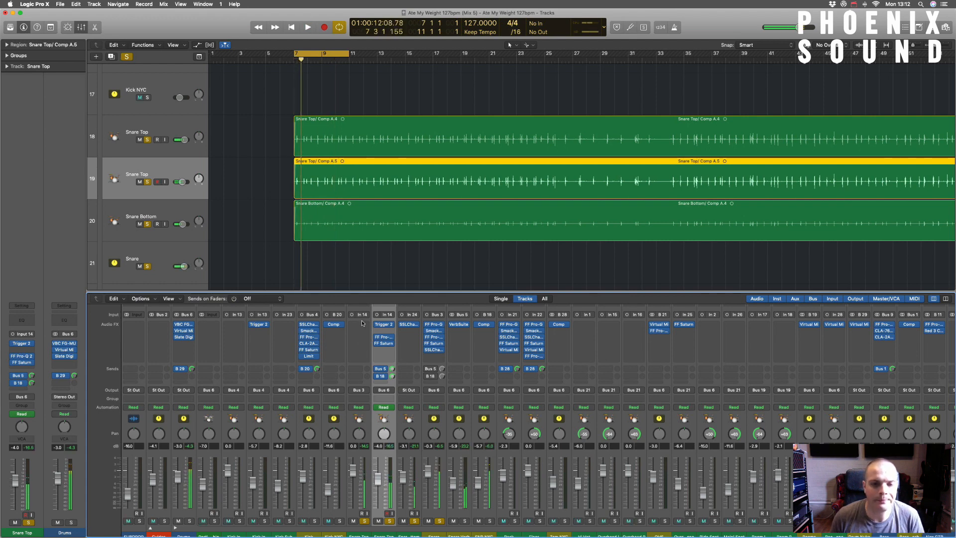
Open Trigger 2 on the second Snare Top track and browse the Brady Wandoo Block Snare folder in Phoenix Sound Samples.
scroll(328, 218, down, 2)
click(384, 324)
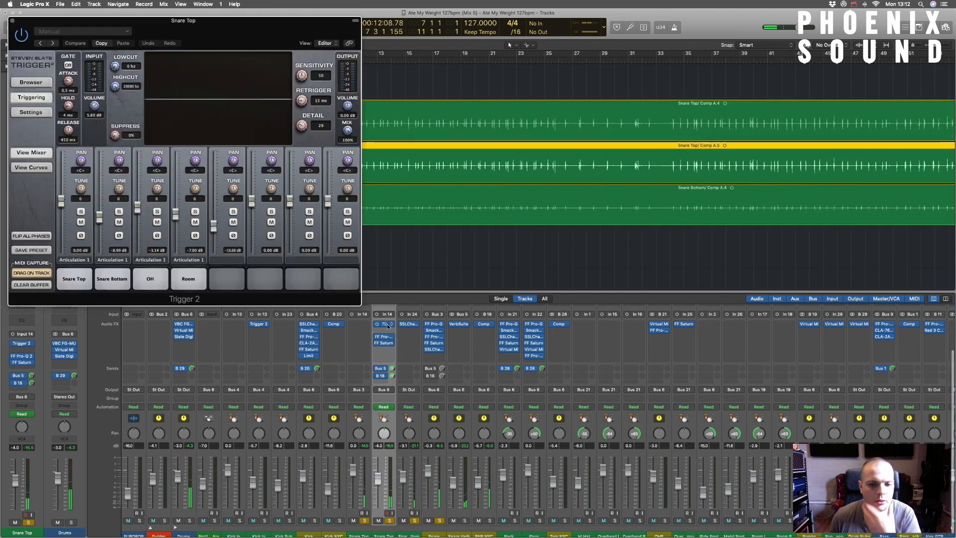
click(35, 86)
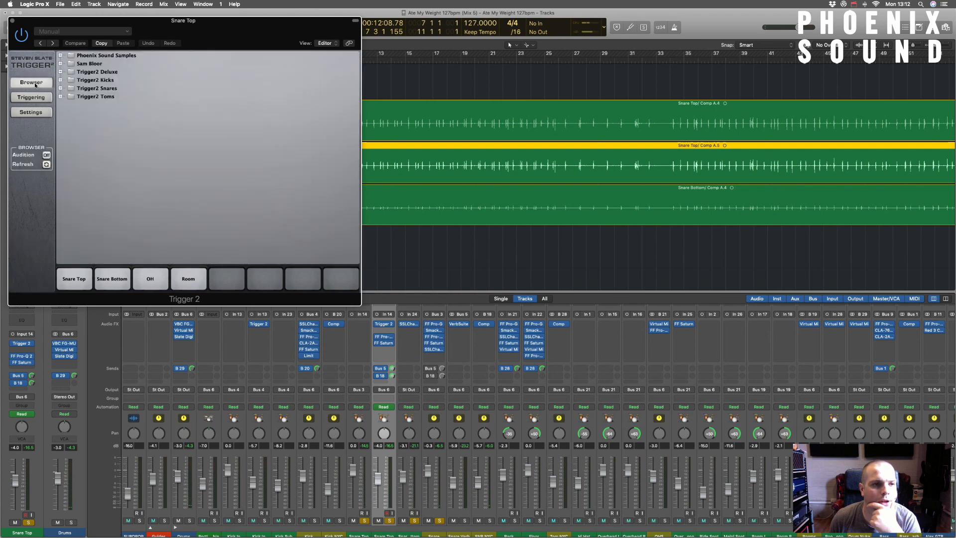
click(60, 56)
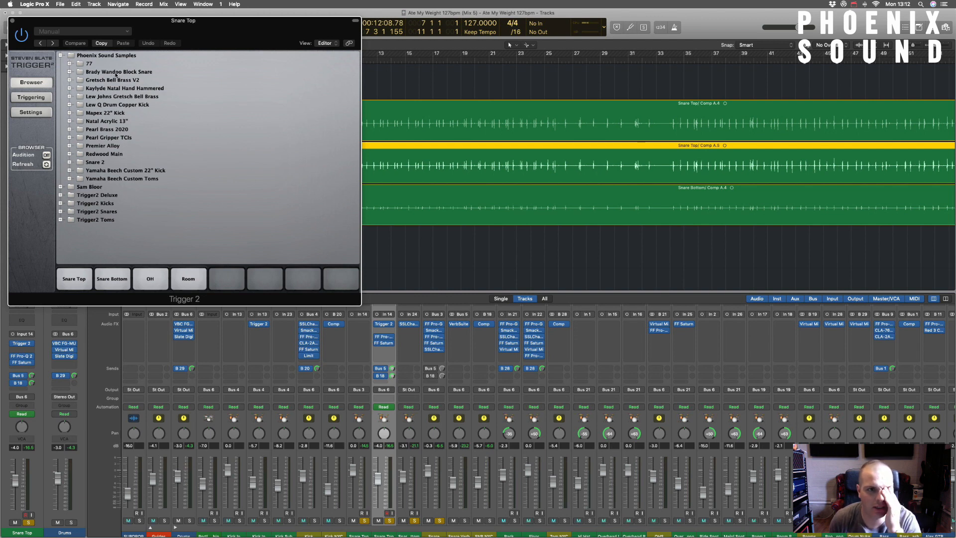
click(70, 72)
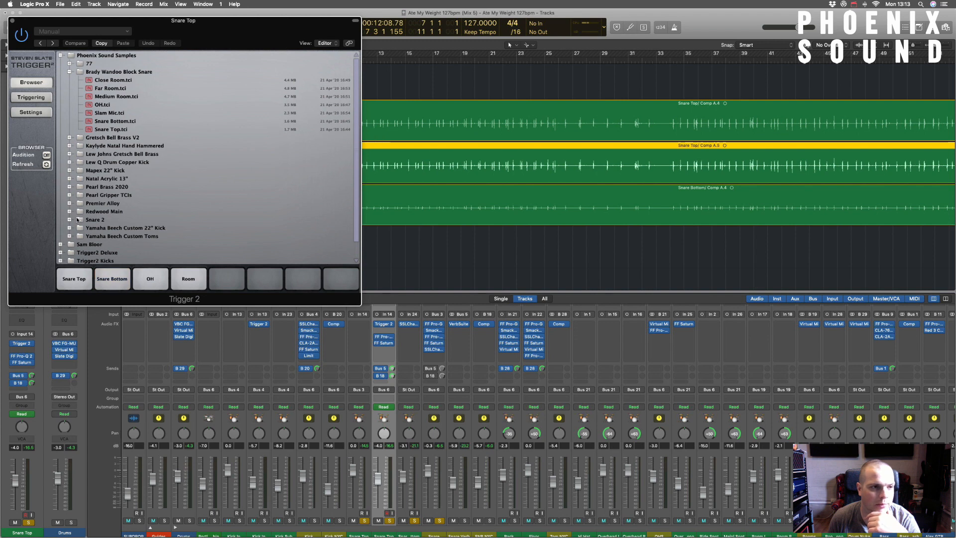
Solo the Room sample in Trigger 2's mixer, solo only the second Snare Top track, and play the loop.
click(34, 100)
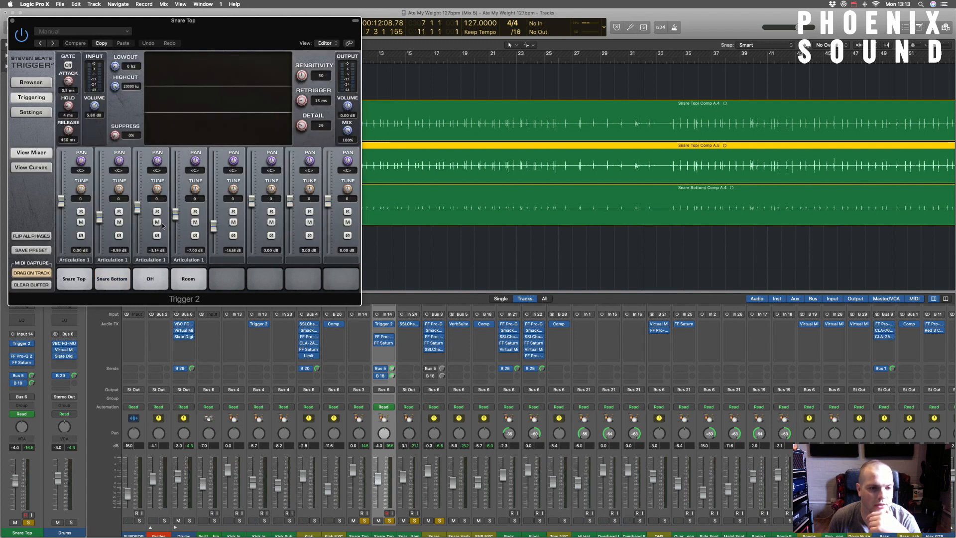
click(195, 213)
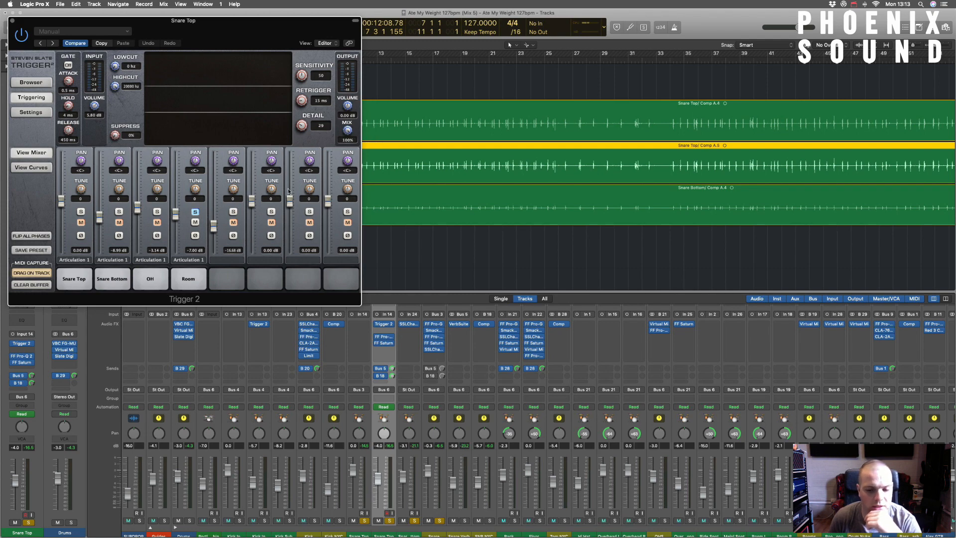
click(391, 520)
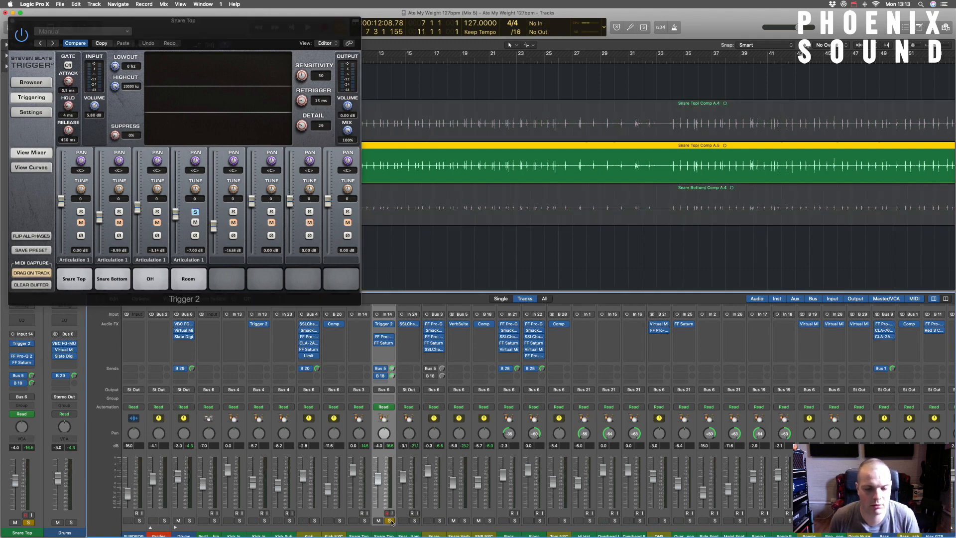
key(space)
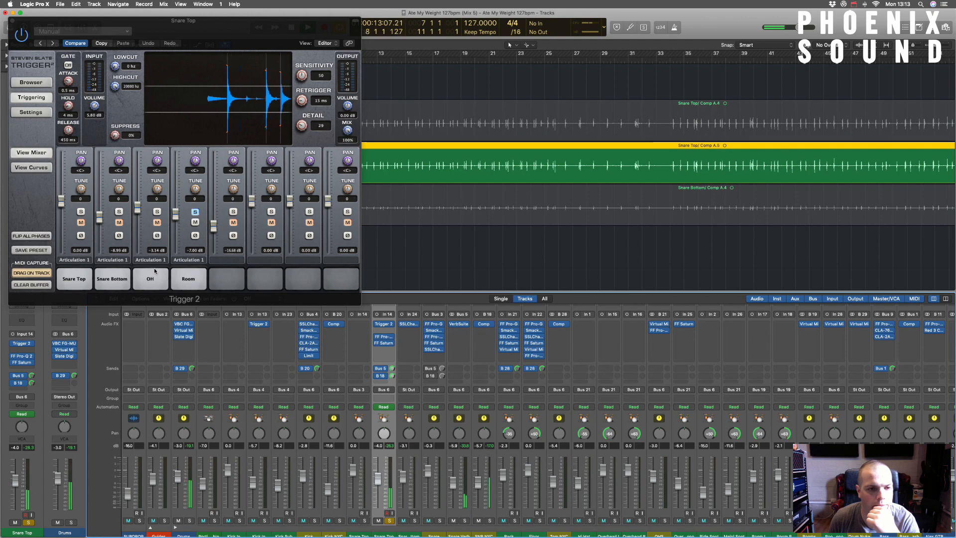
Add the OH, Snare Top and Snare Bottom samples to Trigger 2's solos one by one while the loop plays.
click(157, 213)
click(158, 212)
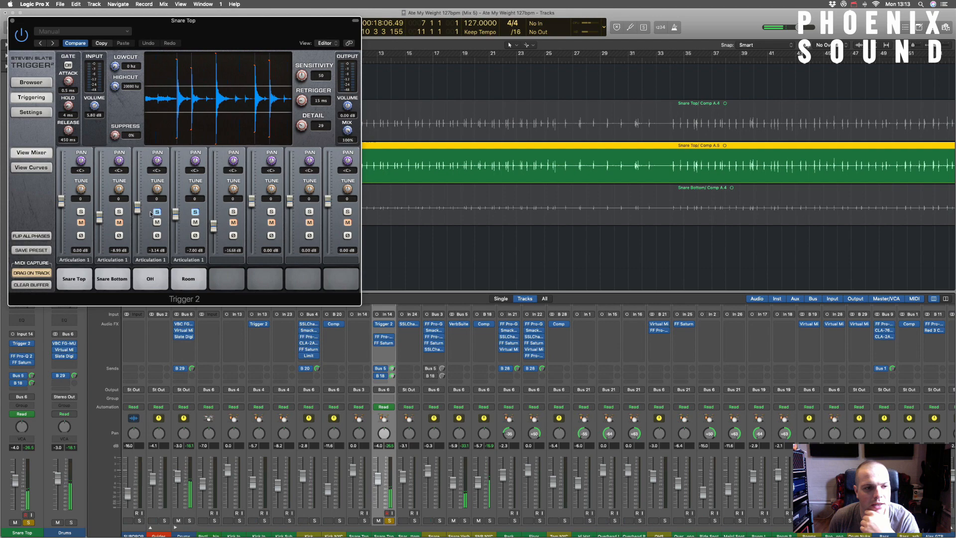
click(81, 212)
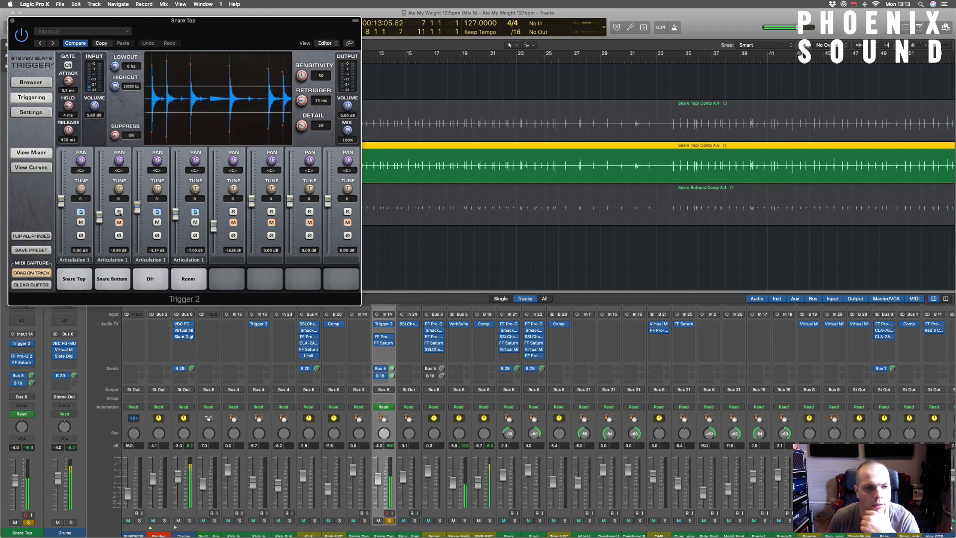
click(120, 213)
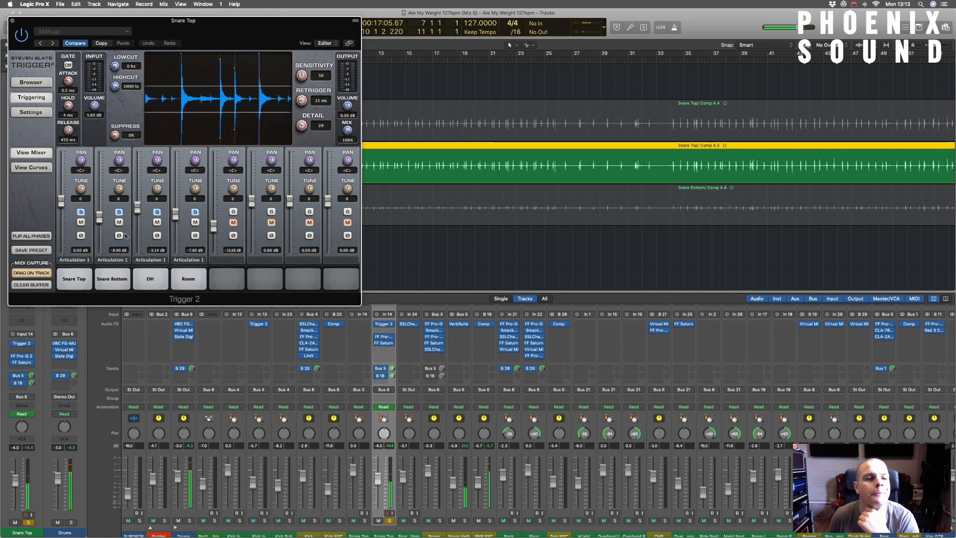
Clear the solos on all four Trigger 2 samples and close the plug-in window.
click(195, 212)
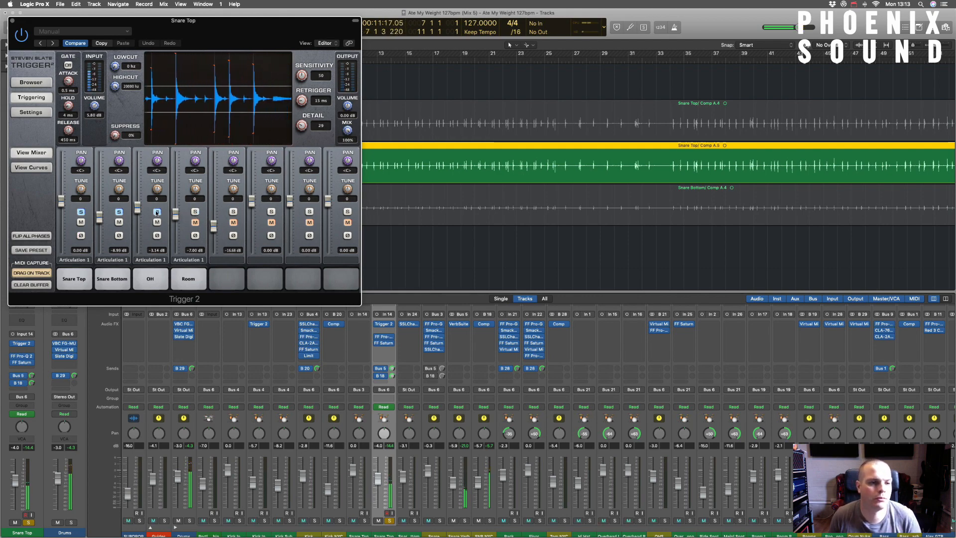
click(81, 212)
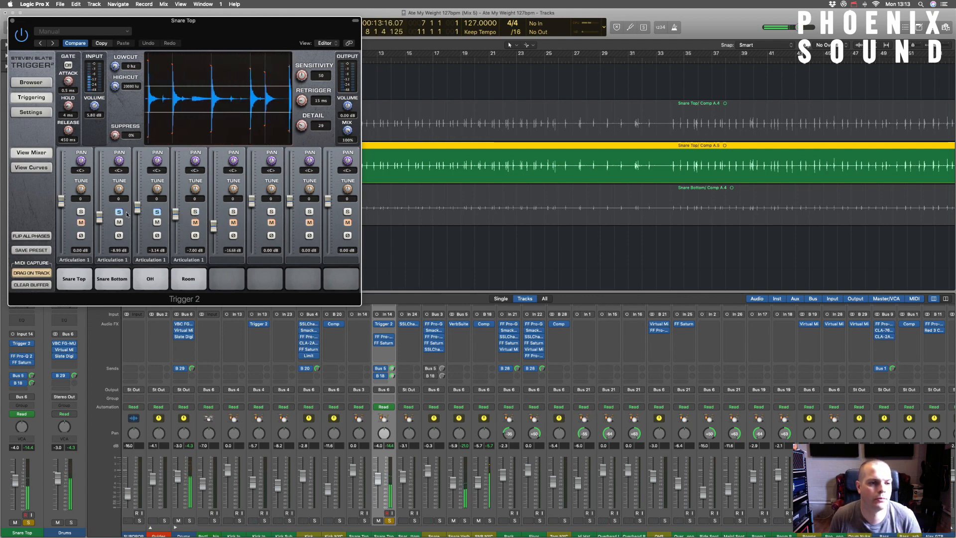
click(120, 211)
click(157, 211)
click(12, 22)
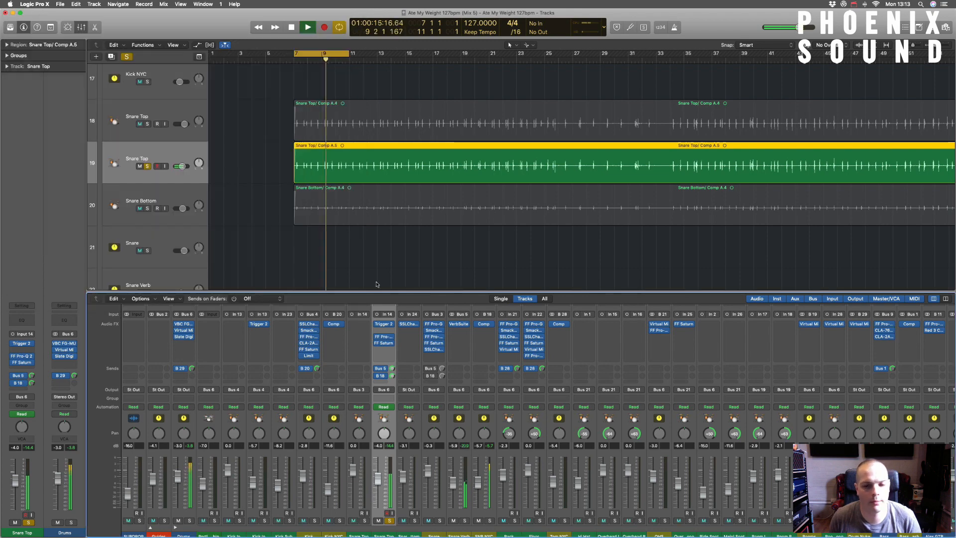
Open Pro-Q 2 on the second Snare Top track, review its EQ bands, adjust the Q of the 1520 Hz cut, and close the plug-in.
click(384, 339)
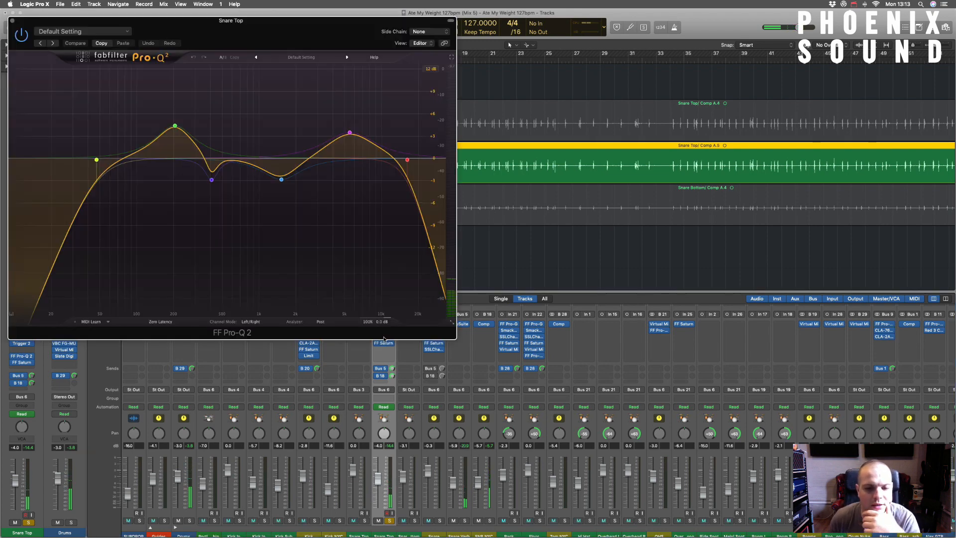
mouse_move(170, 134)
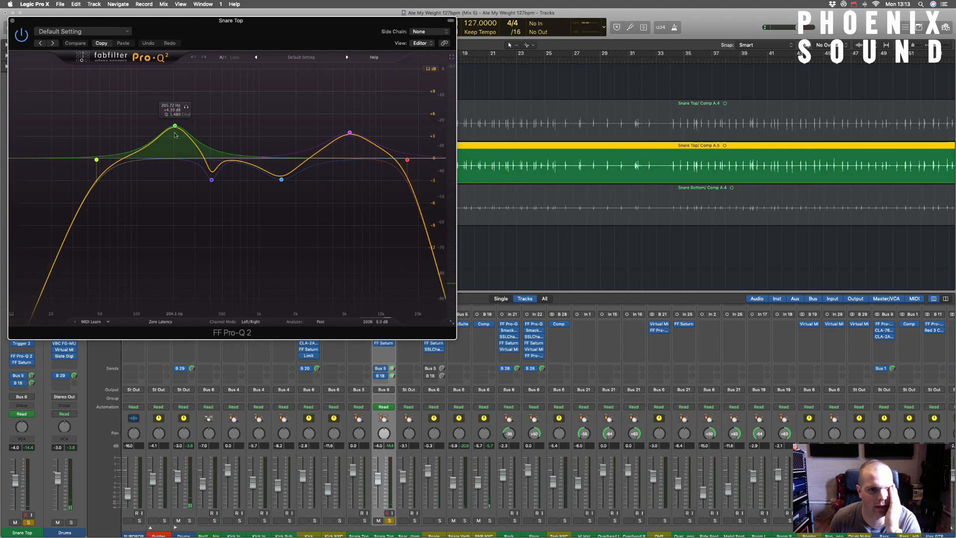
mouse_move(350, 143)
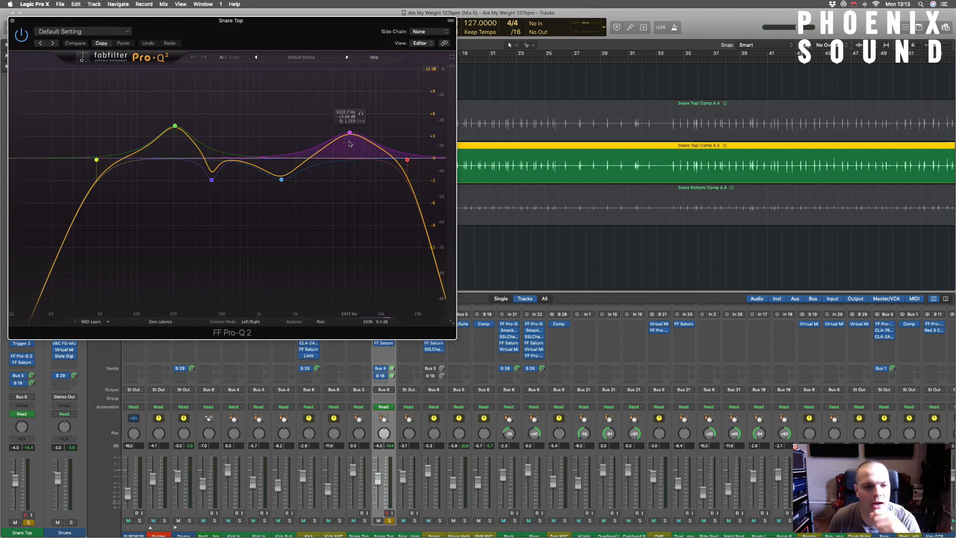
mouse_move(280, 177)
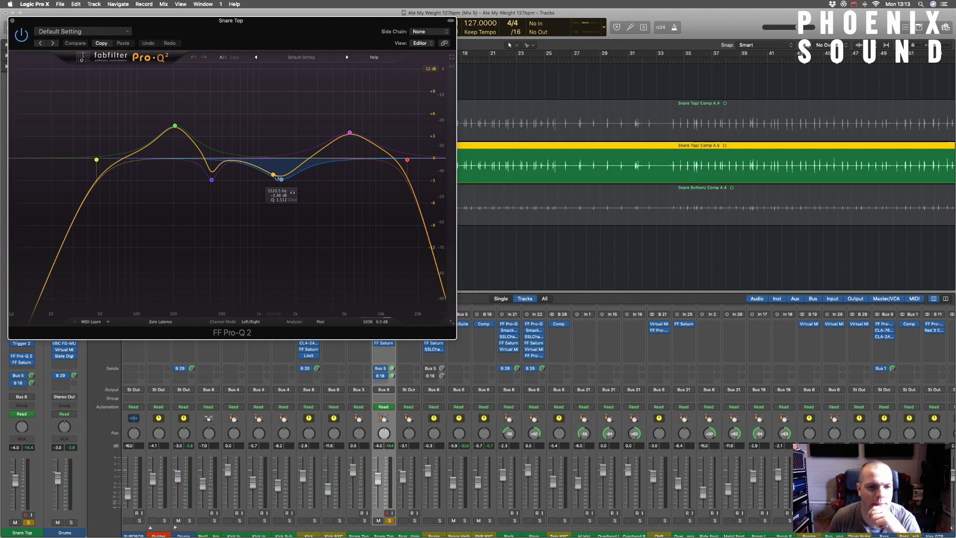
scroll(279, 176, down, 3)
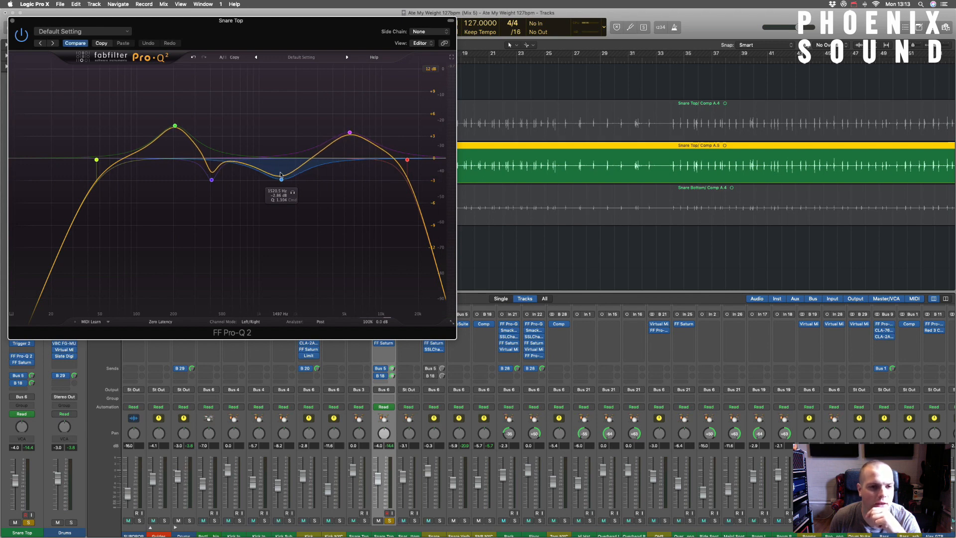
scroll(280, 175, up, 3)
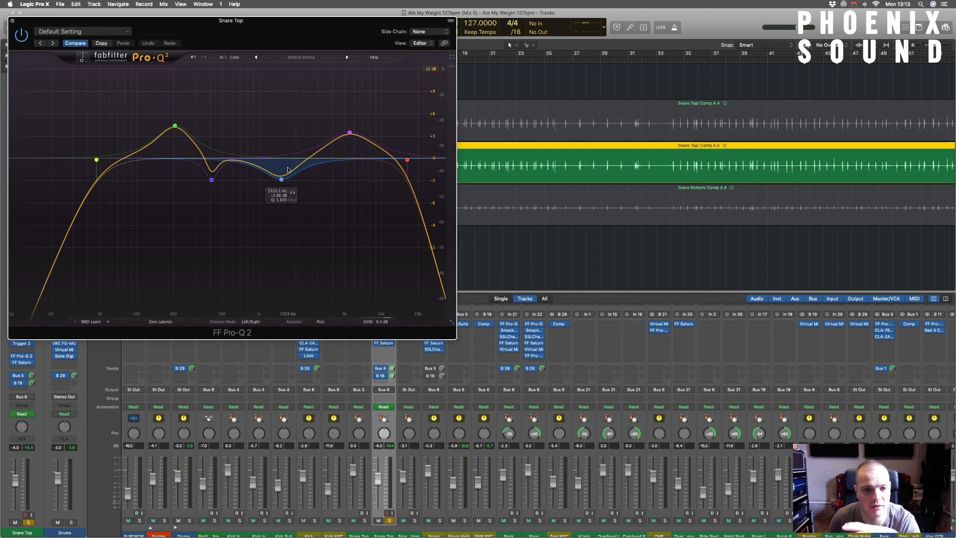
mouse_move(213, 171)
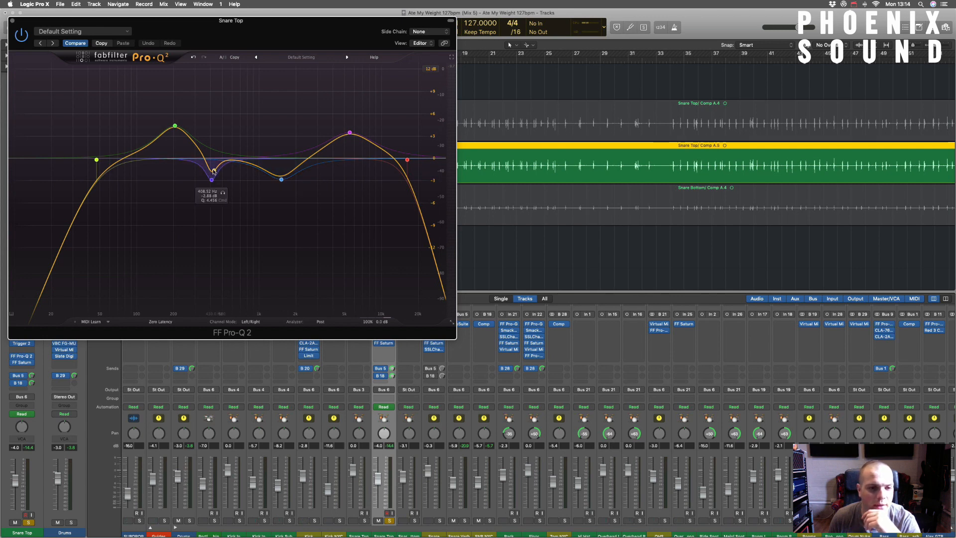
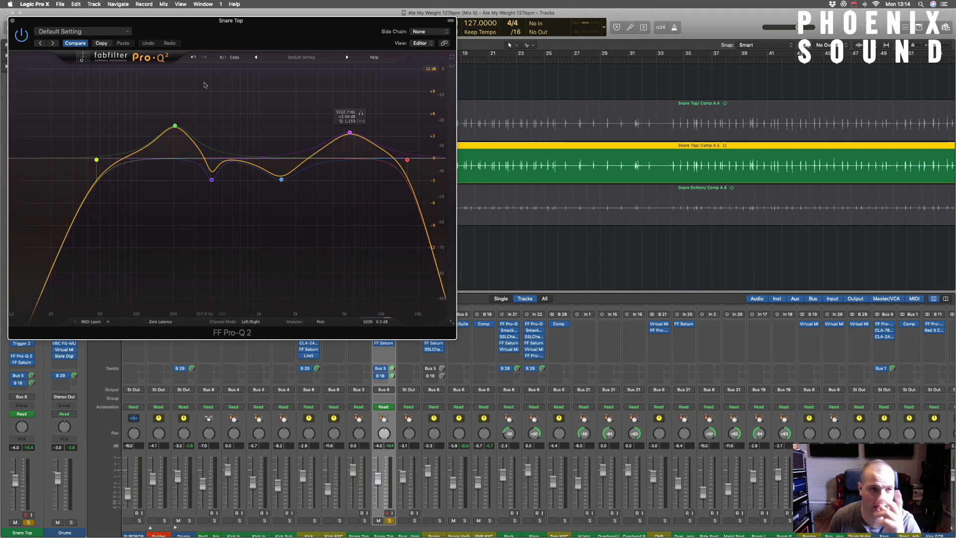
click(12, 21)
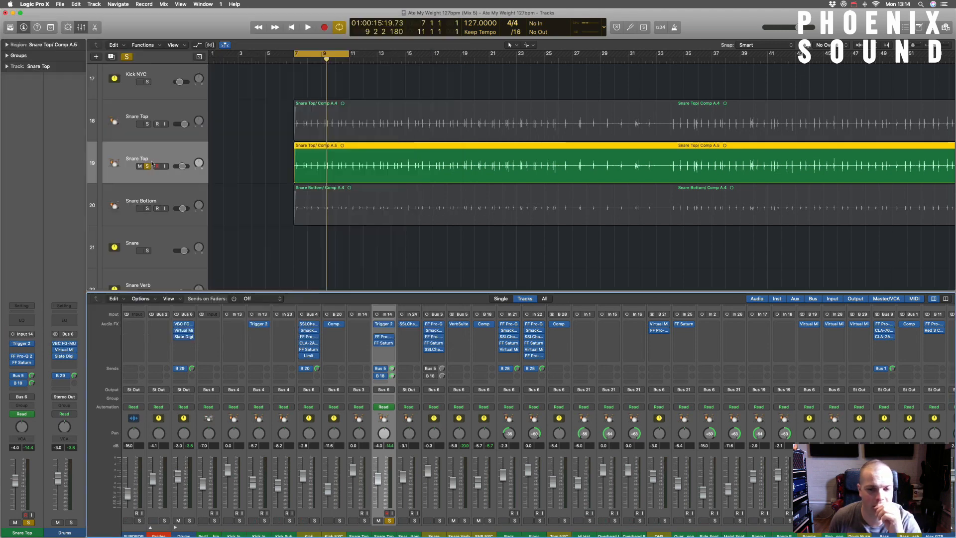
Open the second Snare Top track's Pro-Q 2 and Saturn, examine Saturn's high, mid and low bands, and close both plug-ins.
click(383, 337)
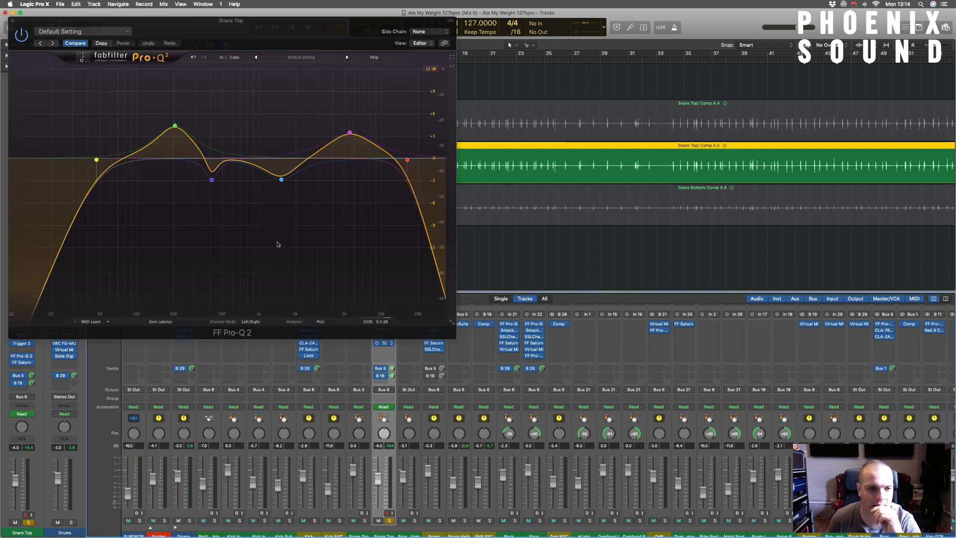
click(214, 125)
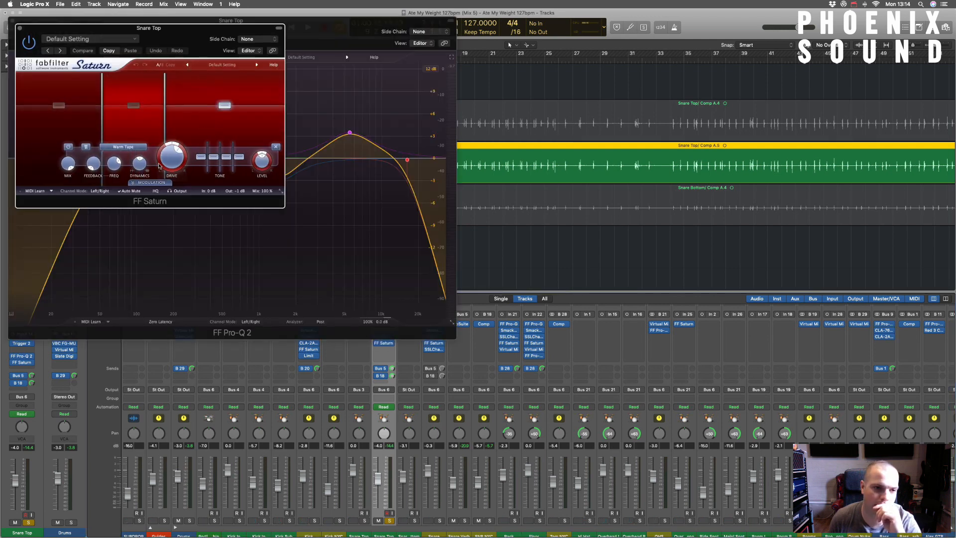
click(146, 134)
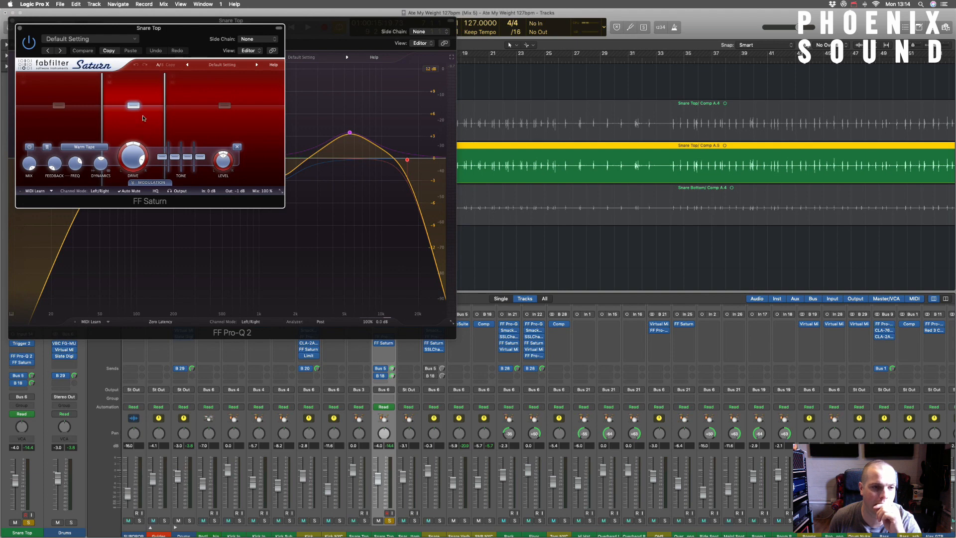
click(72, 124)
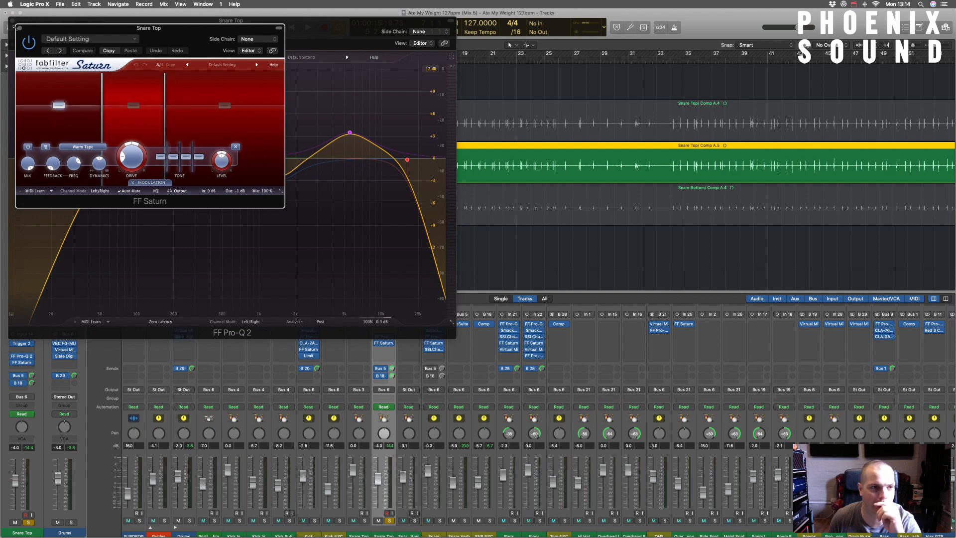
click(19, 28)
click(12, 20)
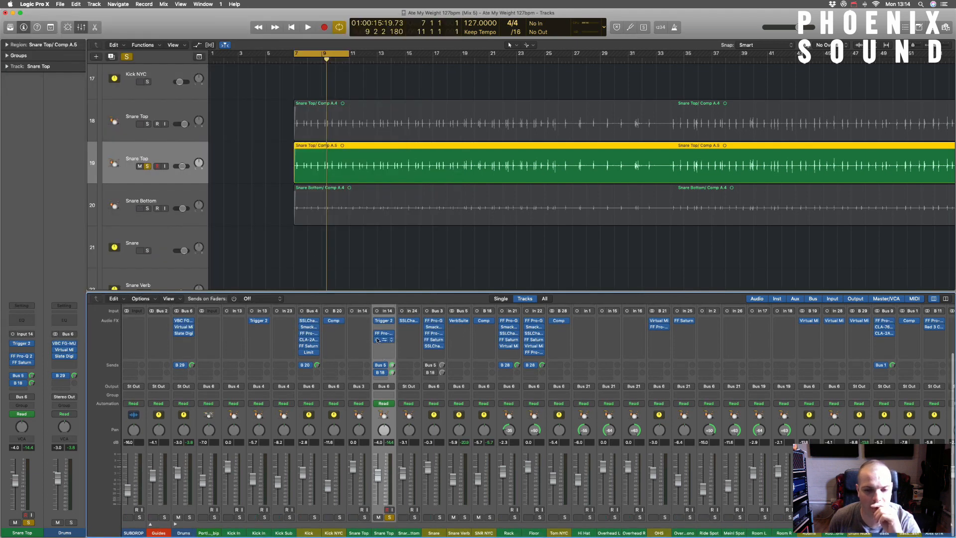
Bypass Pro-Q 2 and Saturn on the second Snare Top track, then re-enable them during loop playback to compare the sound.
click(377, 334)
click(377, 340)
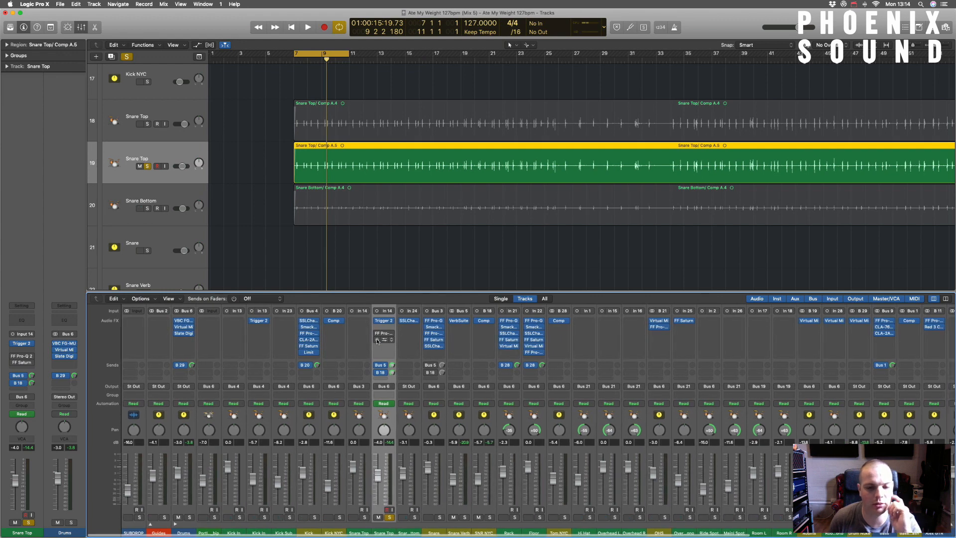
key(space)
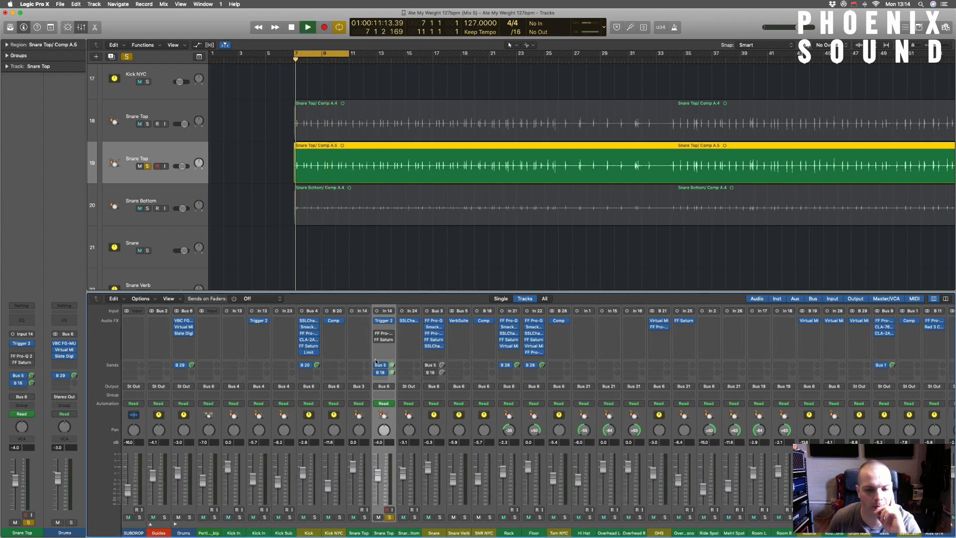
click(376, 334)
click(377, 340)
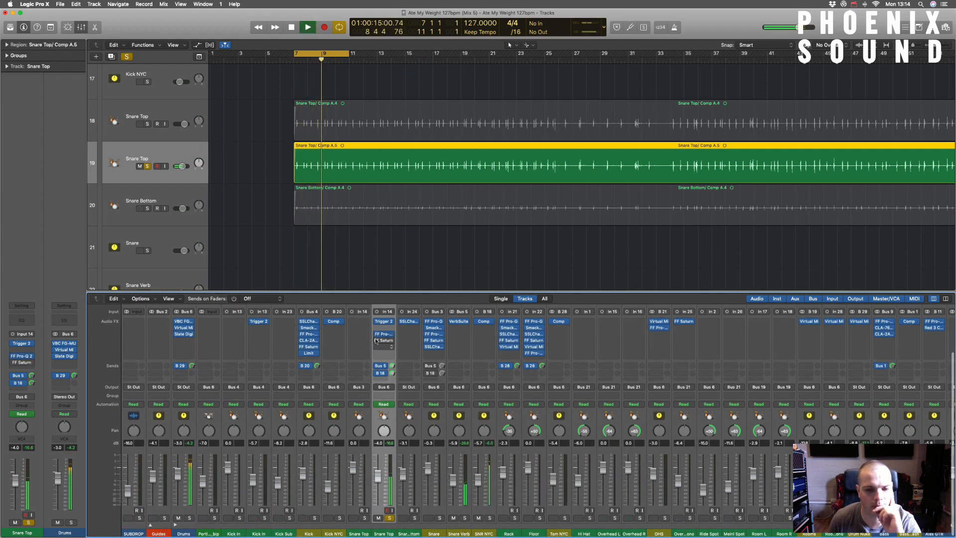
click(378, 366)
key(space)
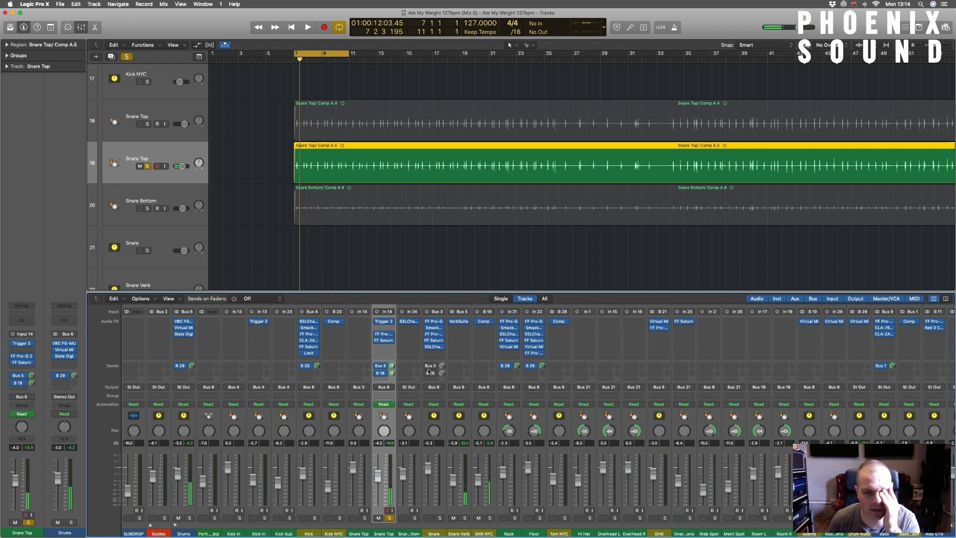
Turn on the Snare channel's Bus 5 and Bus 18 sends, and select the Snare Verb and SNR NYC channels.
click(429, 372)
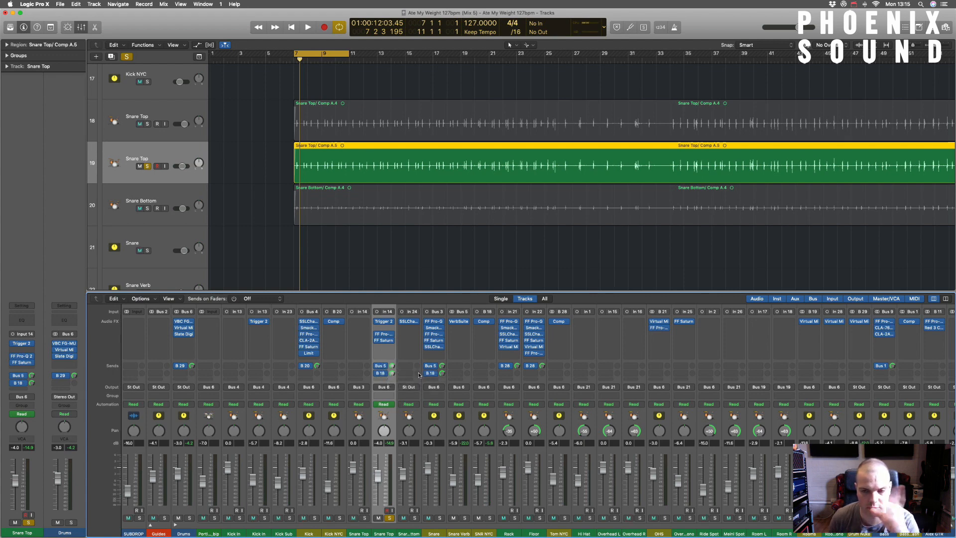
click(462, 415)
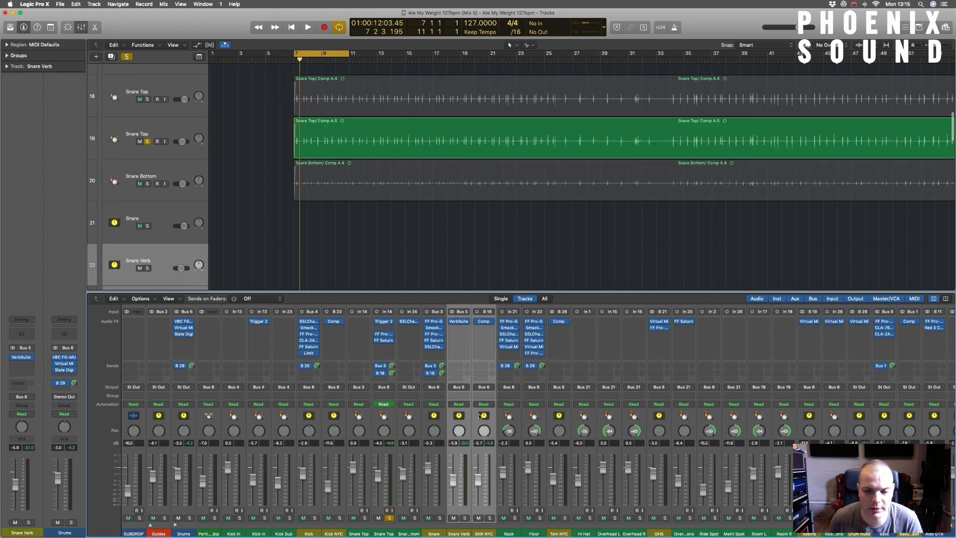
Open the Compressor on SNR NYC, review its Classic VCA model, distortion and limiter settings, and close it.
click(485, 311)
click(483, 321)
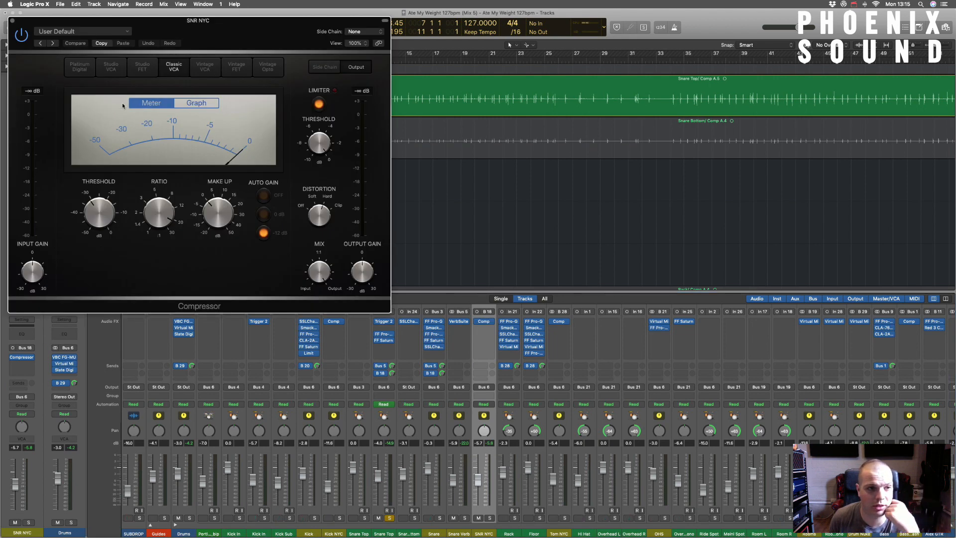
drag(173, 27, 247, 37)
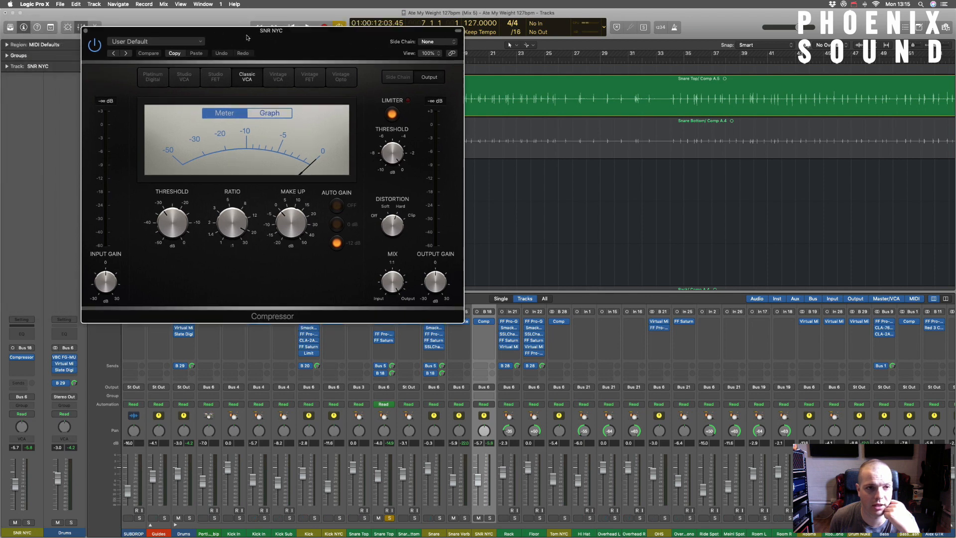
click(241, 80)
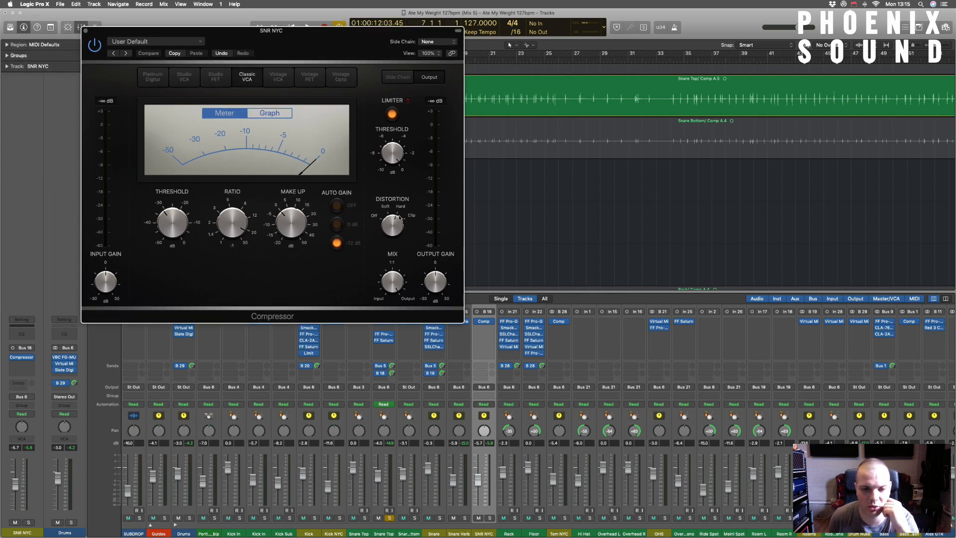
mouse_move(259, 235)
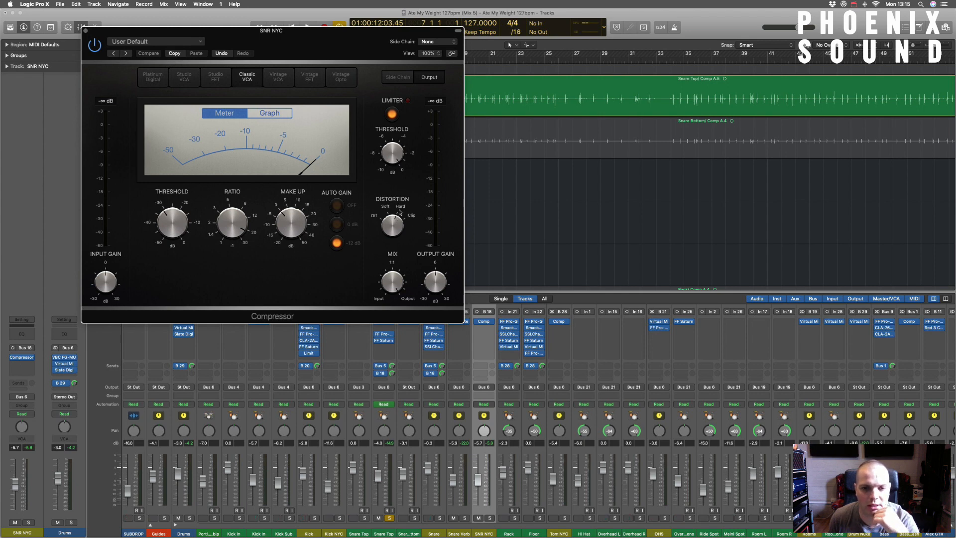
click(391, 154)
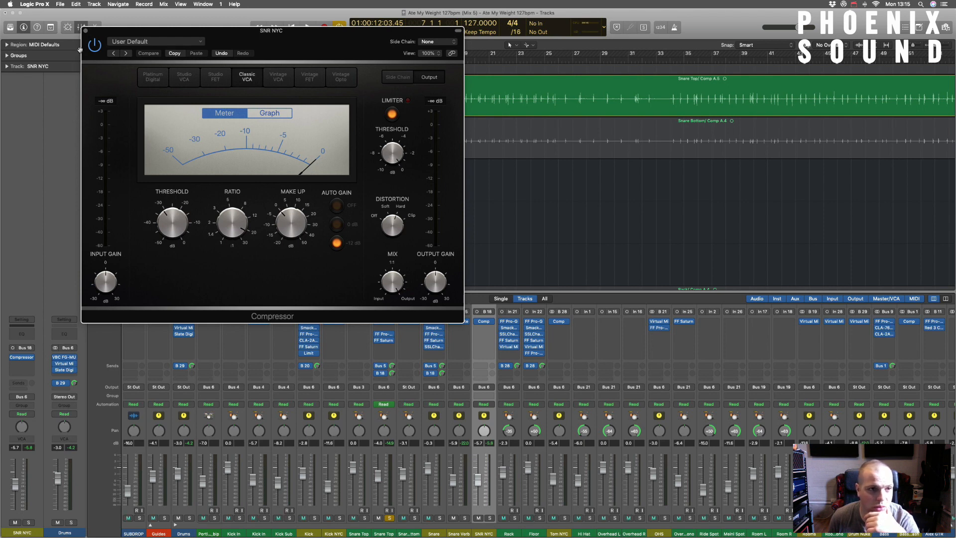
click(85, 30)
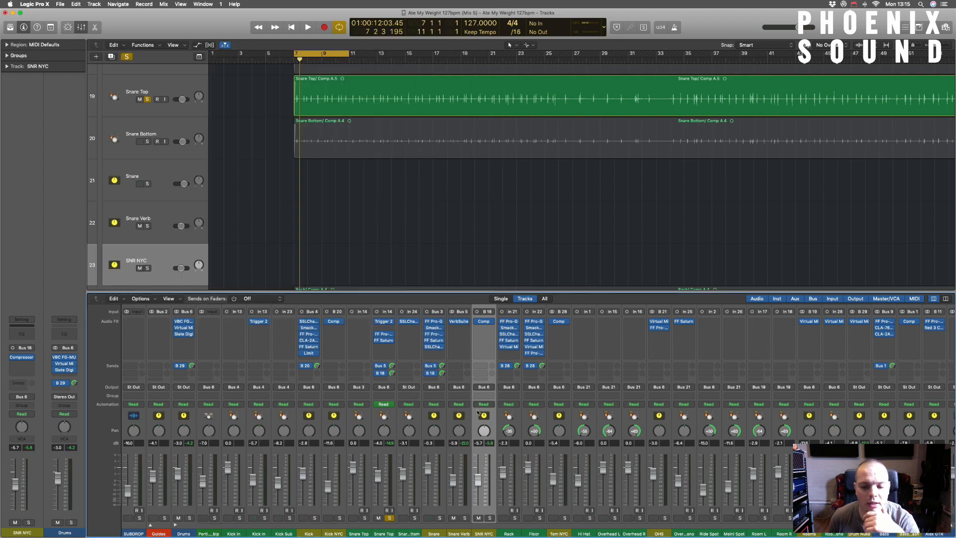
Solo the SNR NYC channel and audition the snare parallel compression in the loop.
click(491, 519)
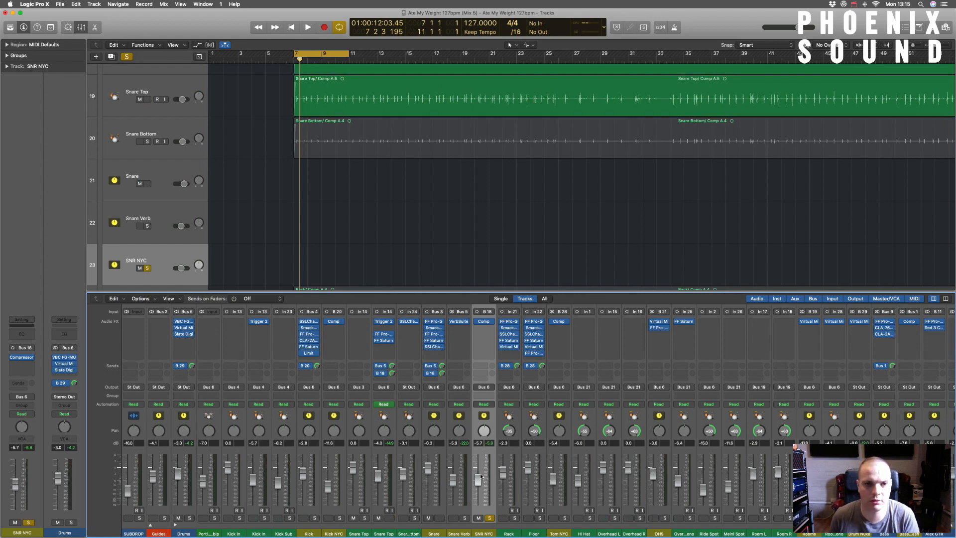
key(space)
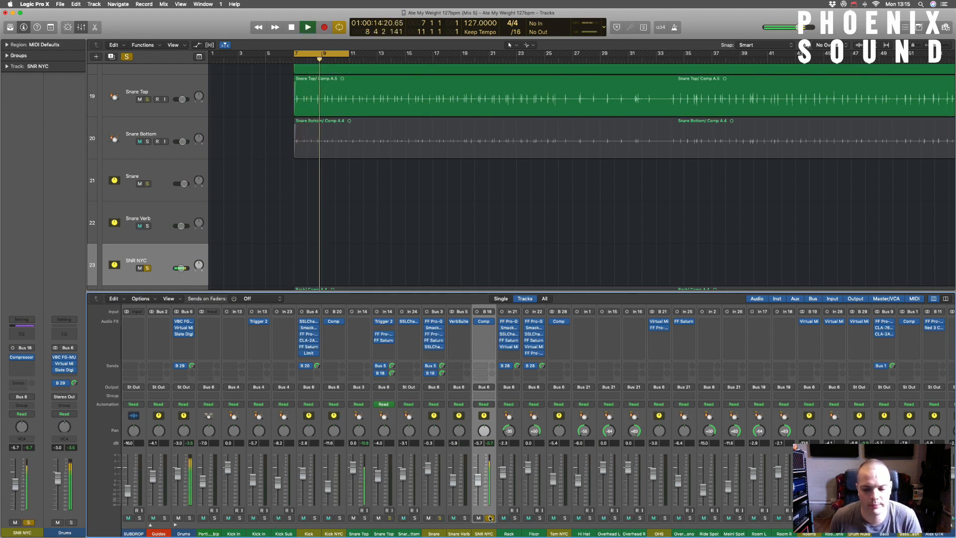
key(space)
Solo only the Snare Verb channel and open its VerbSuite Classics reverb.
alt+click(464, 519)
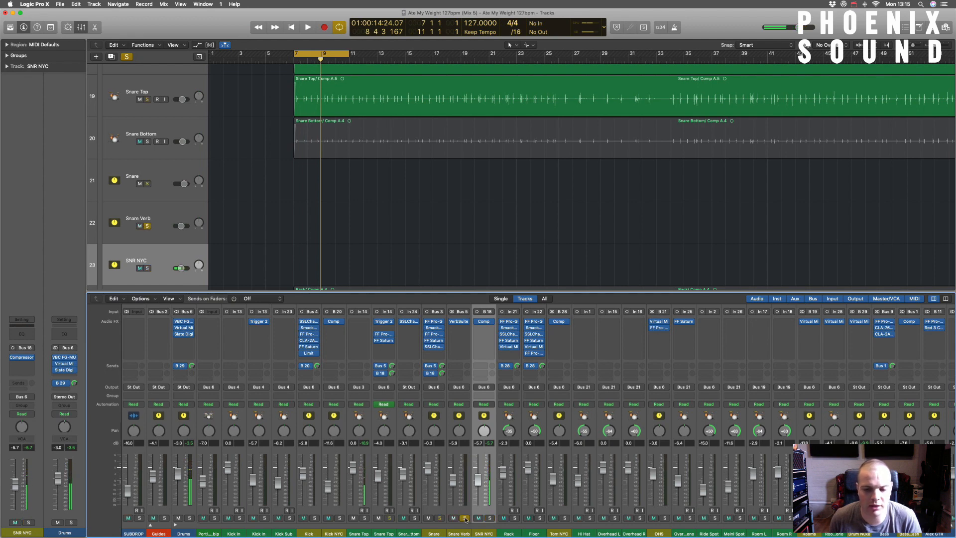
click(468, 450)
click(458, 322)
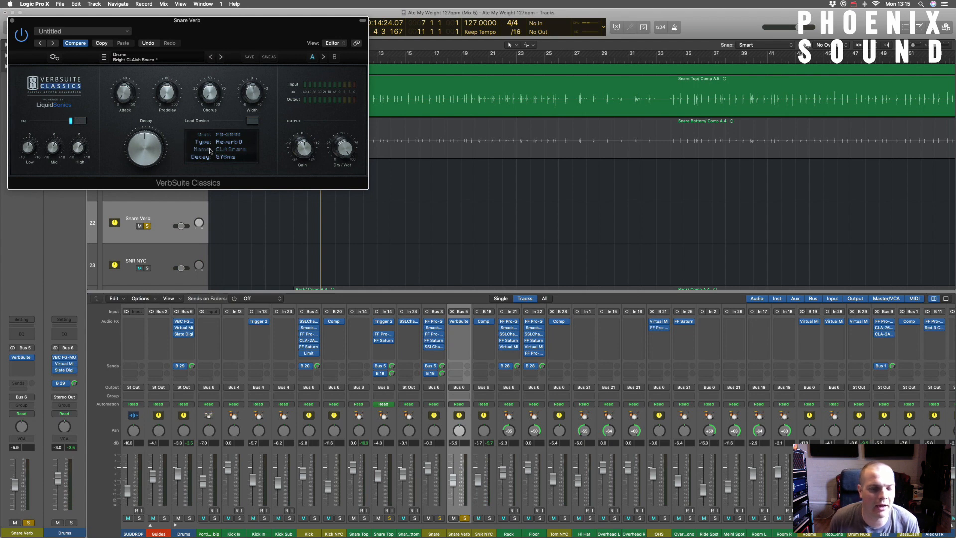
Find the Bright CLAish Snare preset among VerbSuite Classics' Drums presets, review the EQ and decay controls, and close the plug-in.
click(164, 59)
mouse_move(165, 70)
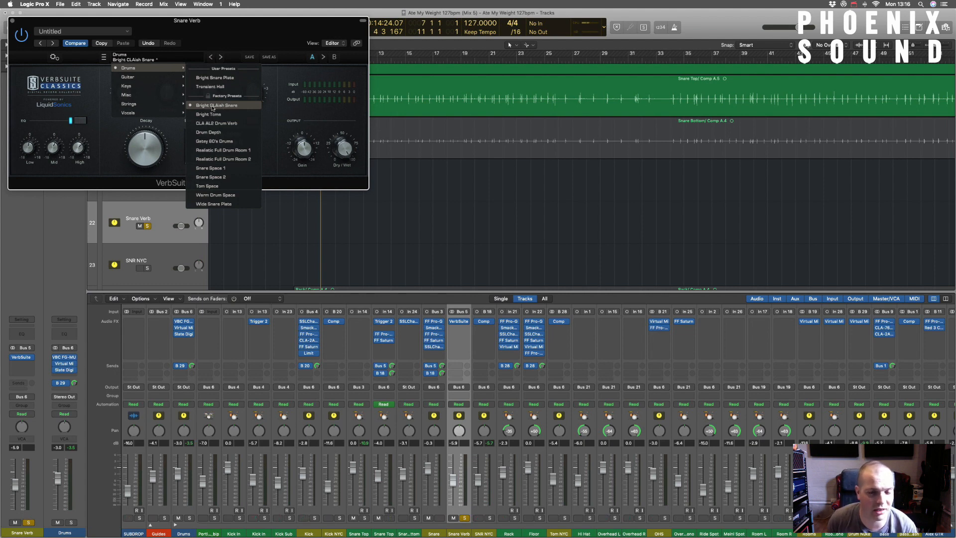
click(236, 109)
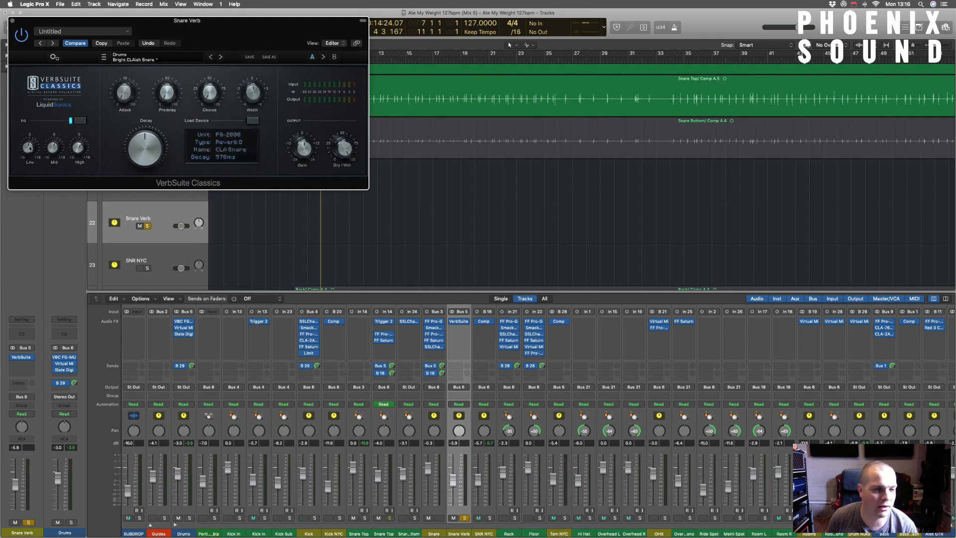
mouse_move(30, 148)
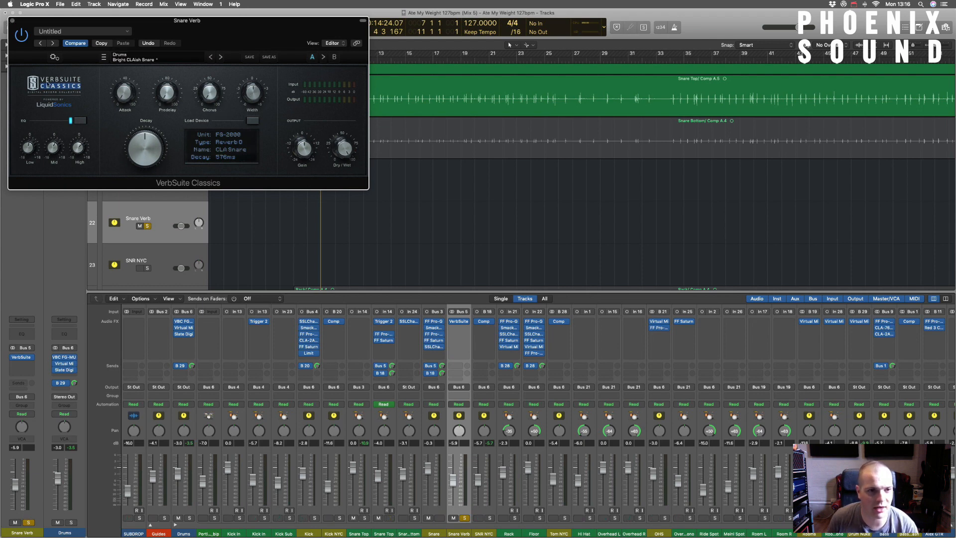
mouse_move(147, 149)
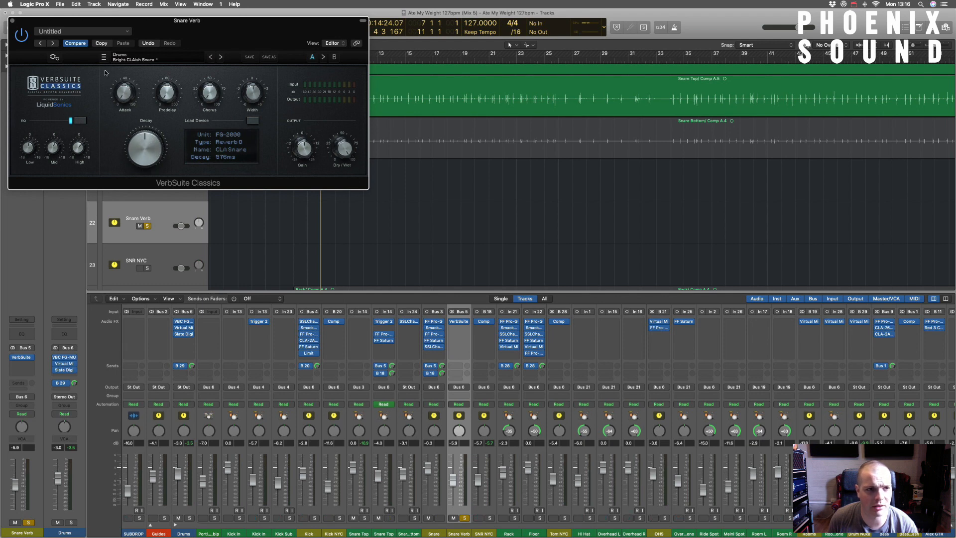
click(13, 22)
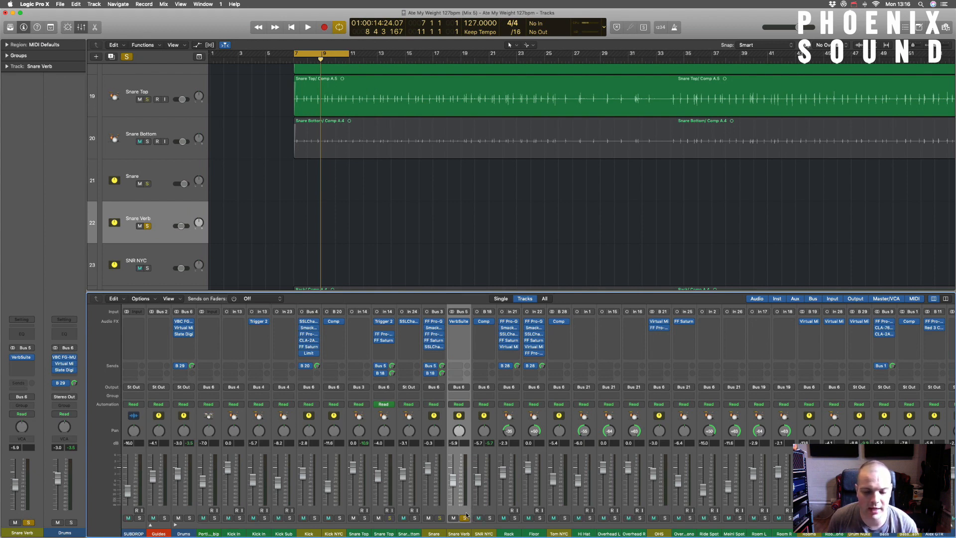
Audition the soloed snare reverb, and solo every snare channel from Snare Top to SNR NYC to hear them together.
key(space)
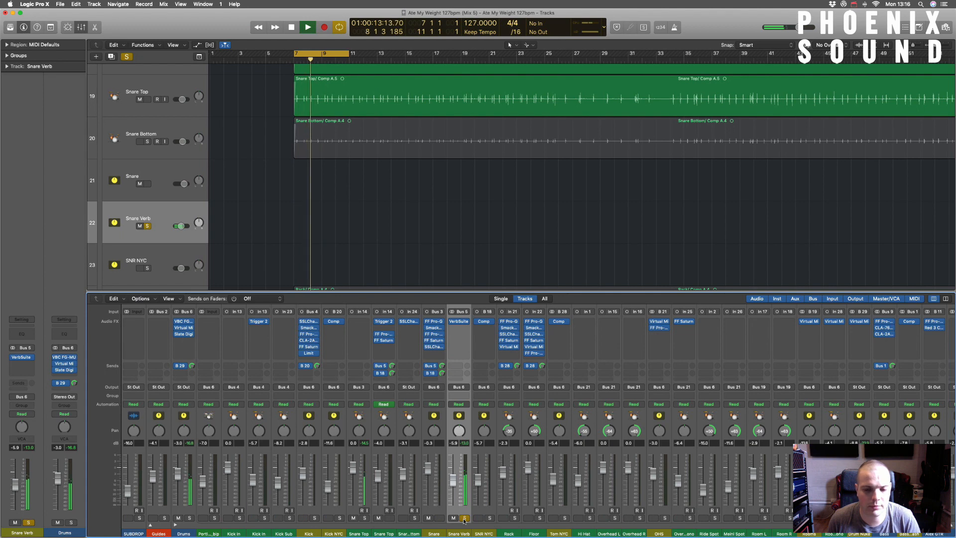
key(space)
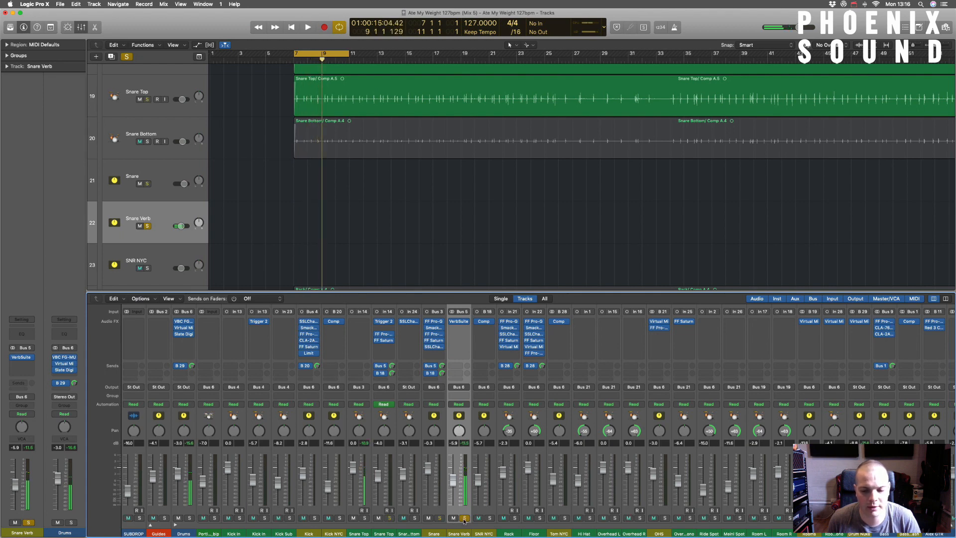
drag(440, 519, 514, 519)
click(514, 519)
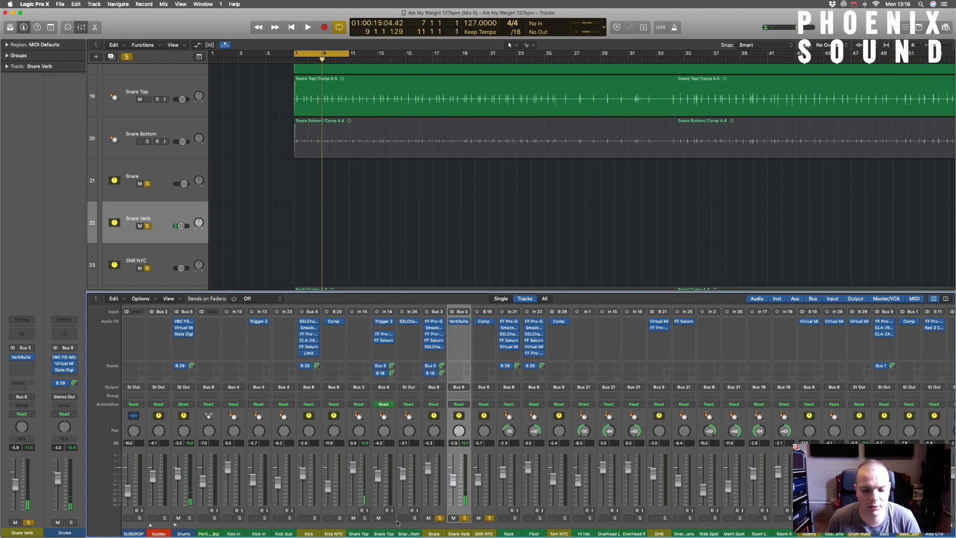
drag(415, 518, 364, 518)
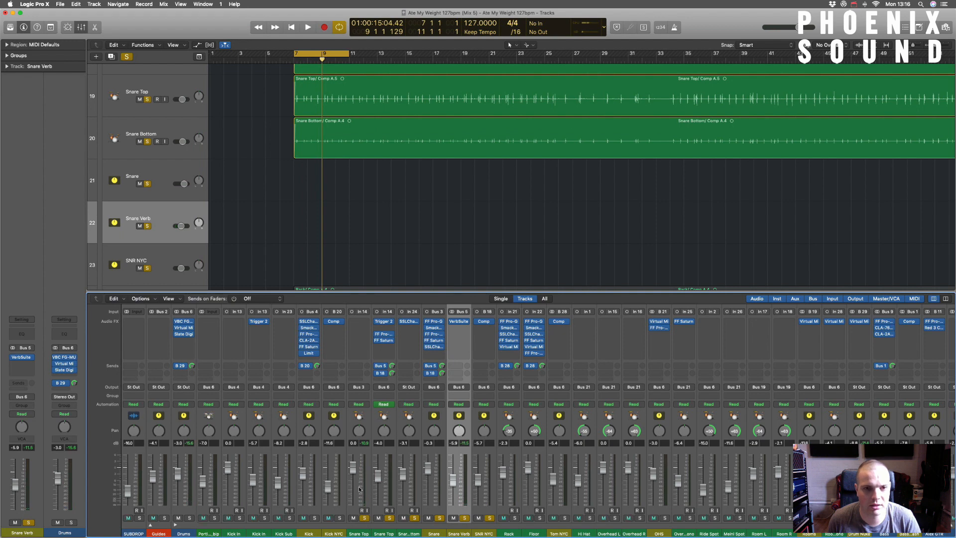
key(space)
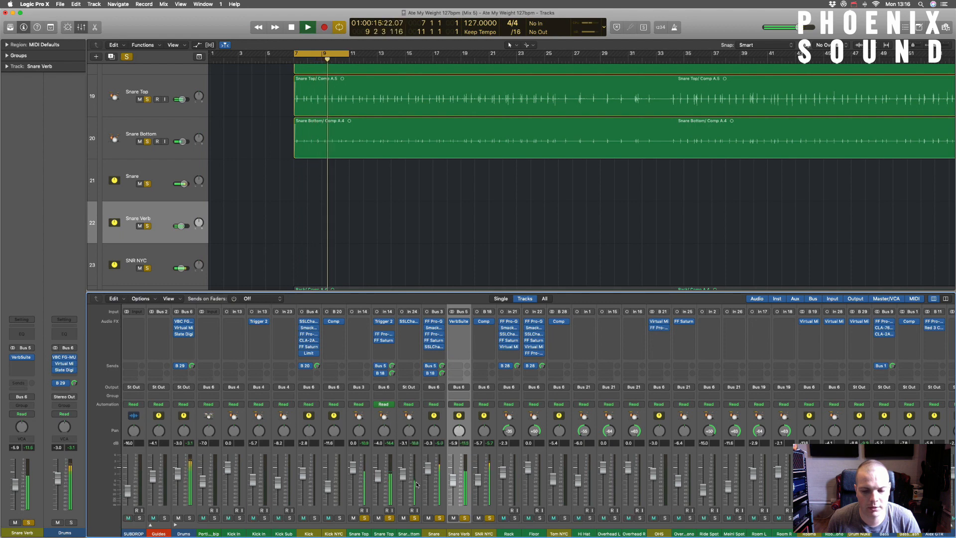
key(space)
Step through the two Snare Top, Snare Bottom and Snare Verb channels to review the layers of the snare sound.
click(385, 453)
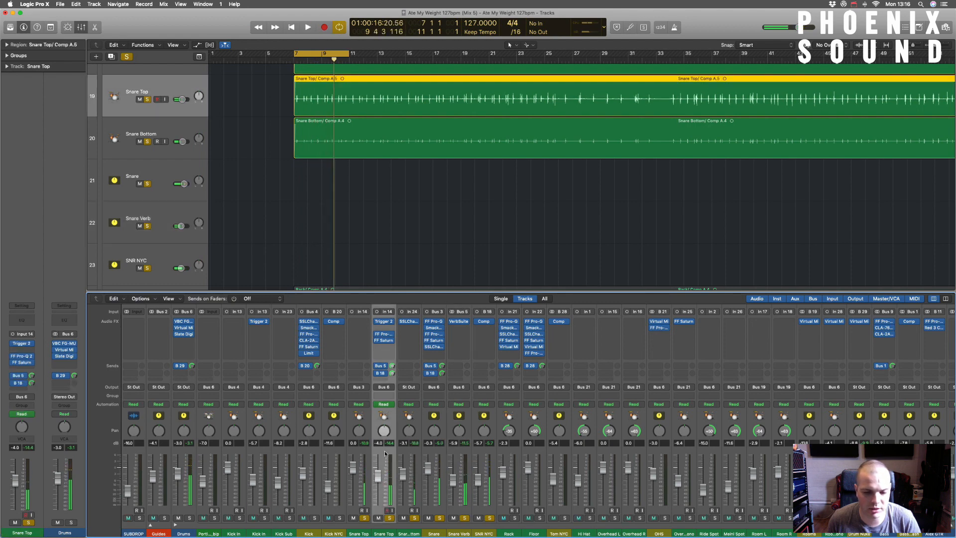
click(354, 462)
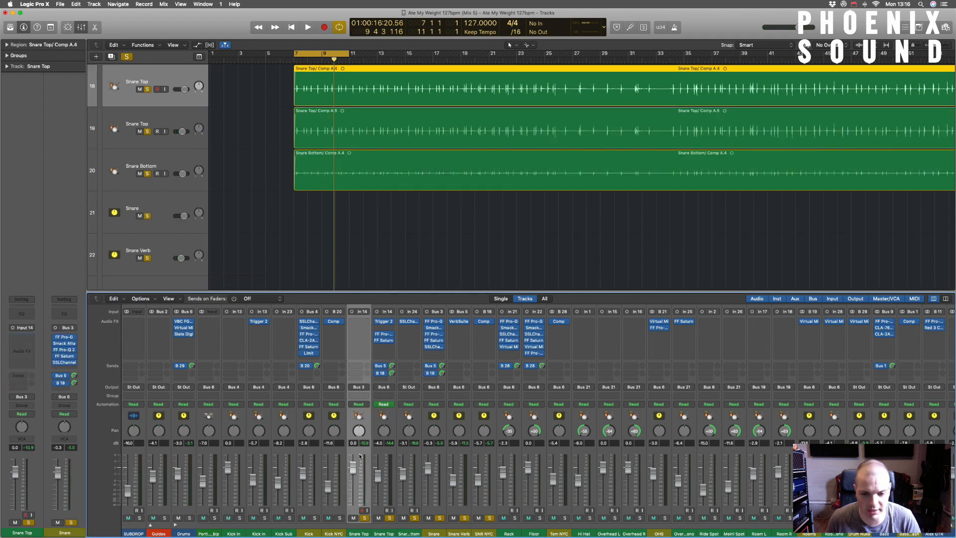
click(412, 458)
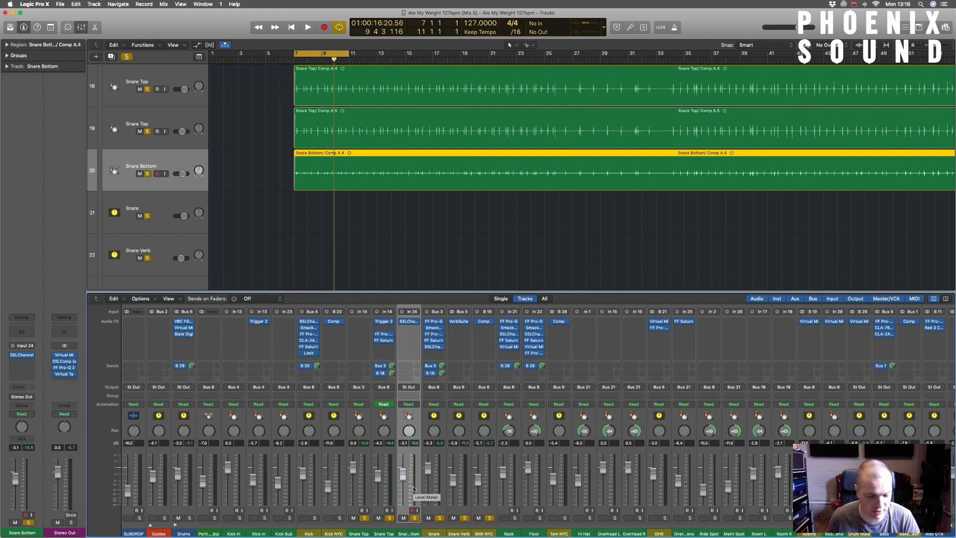
click(459, 453)
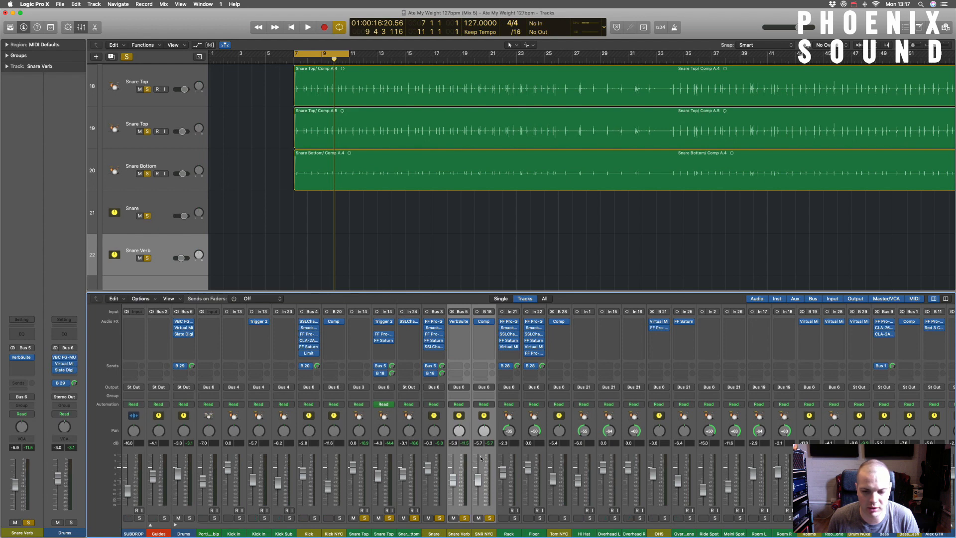
click(477, 463)
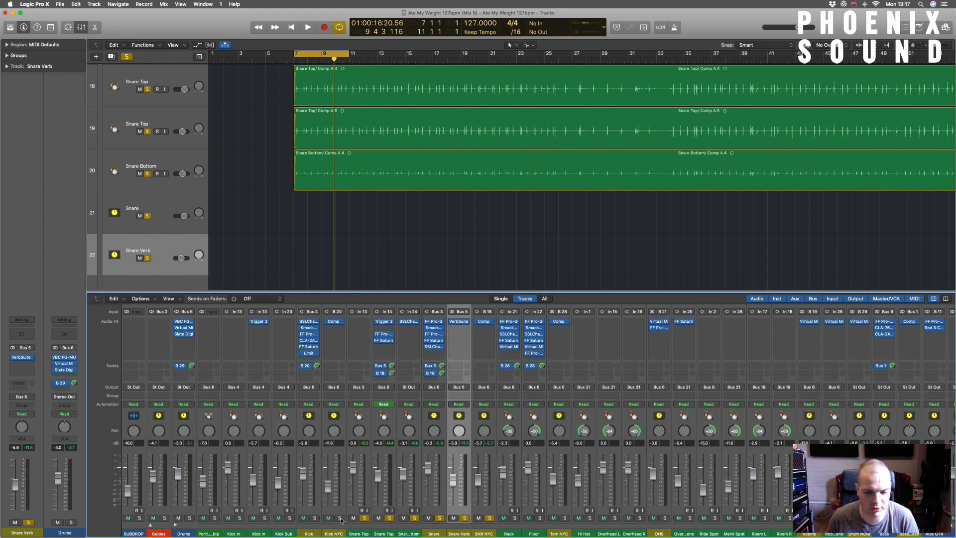
Add Kick and Kick NYC to the soloed snare channels and audition kick and snare together in the loop.
drag(340, 518, 314, 518)
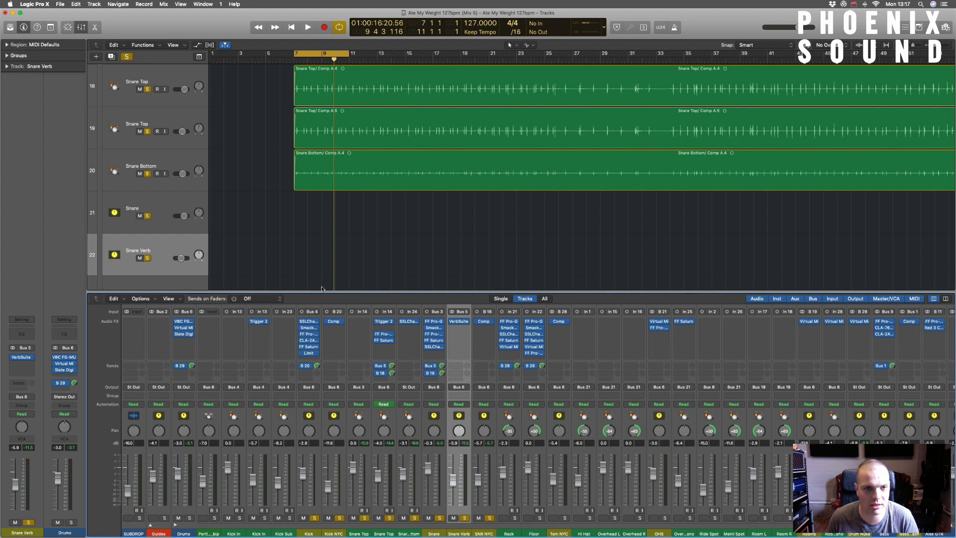
key(space)
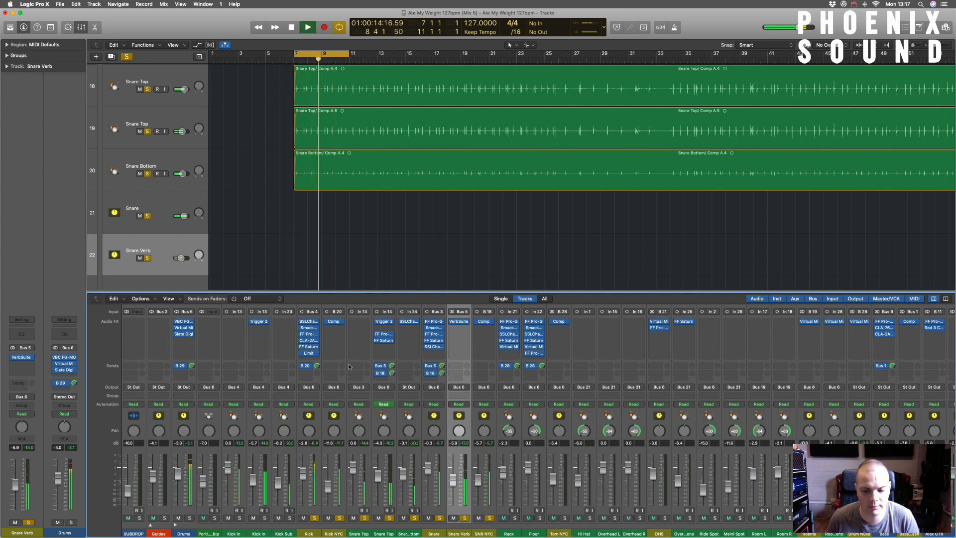
key(space)
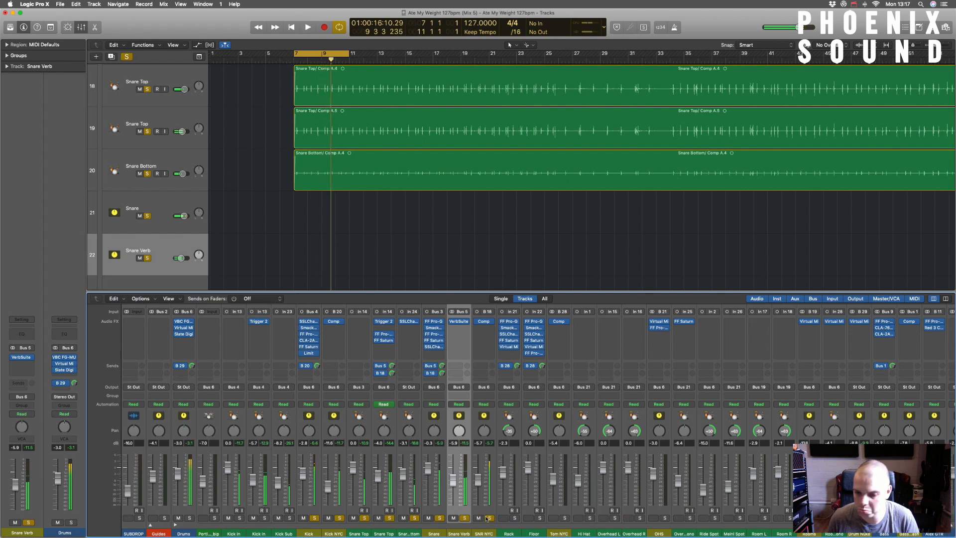
Solo only the Rack and Floor toms and bypass all their plug-ins and B 28 sends.
alt+click(490, 520)
drag(517, 452, 528, 452)
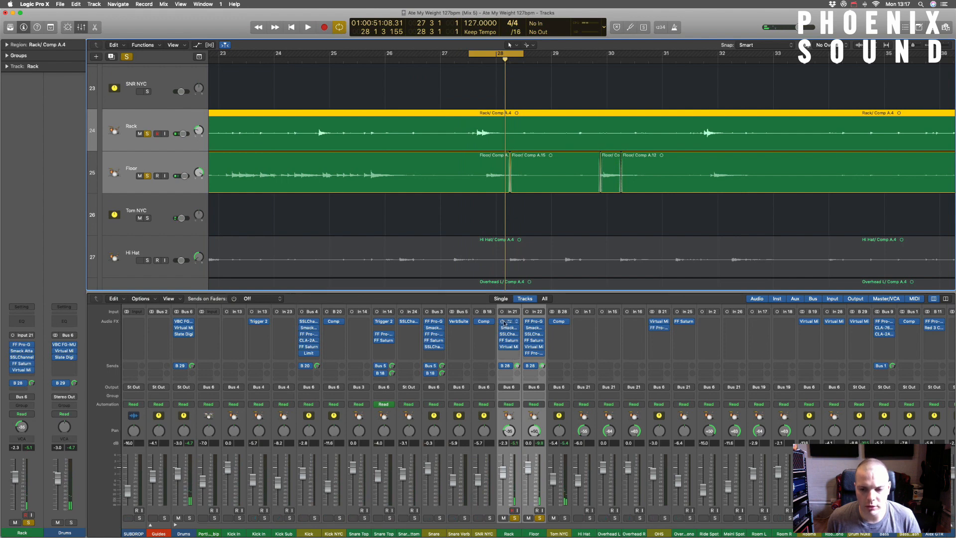
drag(502, 322, 503, 348)
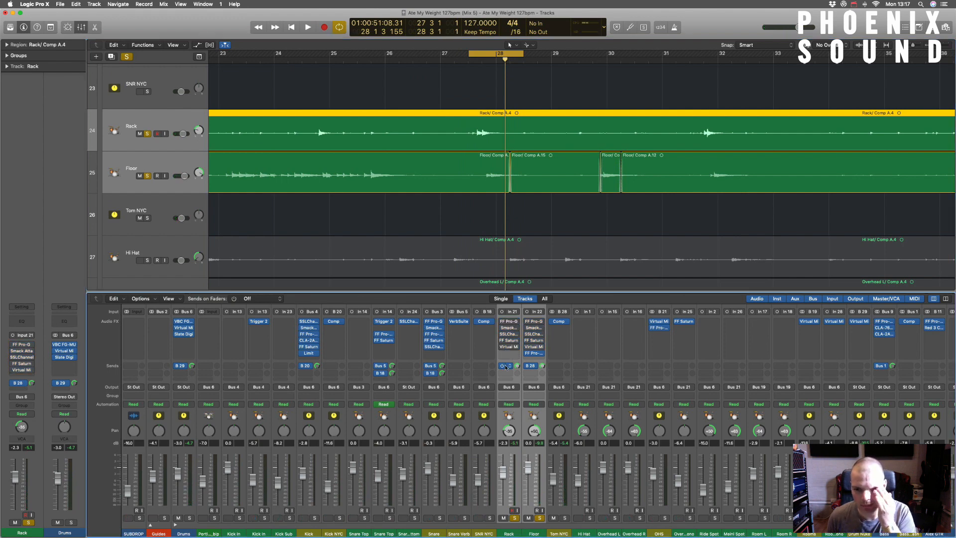
click(505, 366)
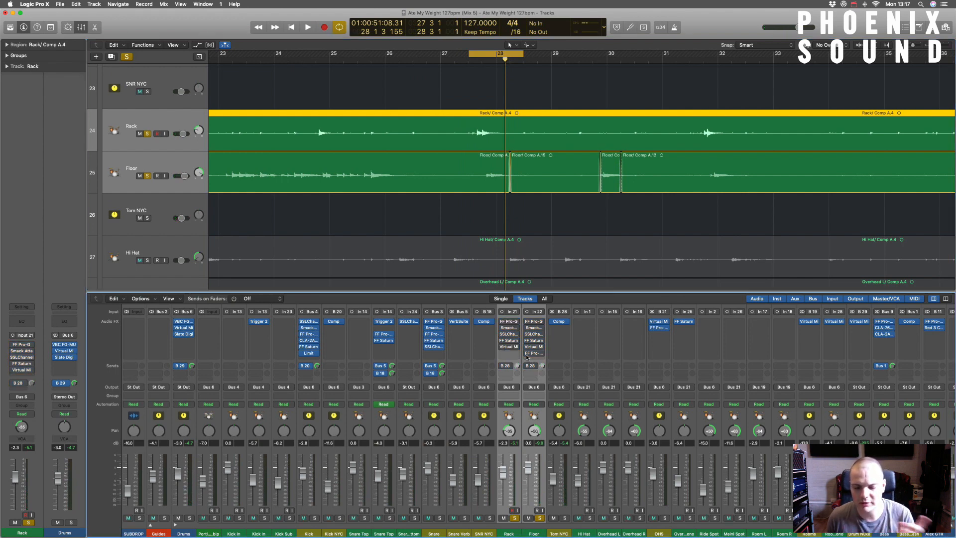
click(545, 384)
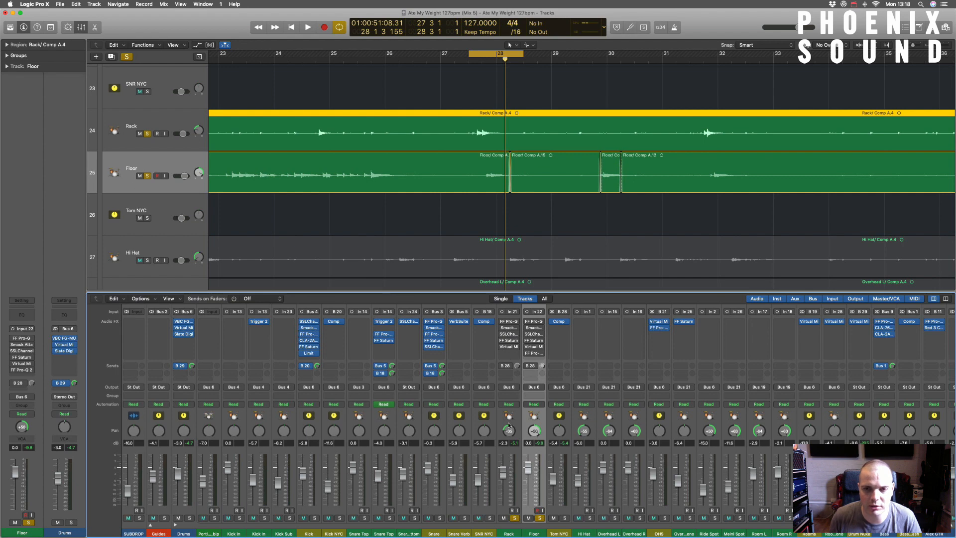
Audition the unprocessed toms, and enable FF Pro-G on both Rack and Floor and play the loop again.
key(space)
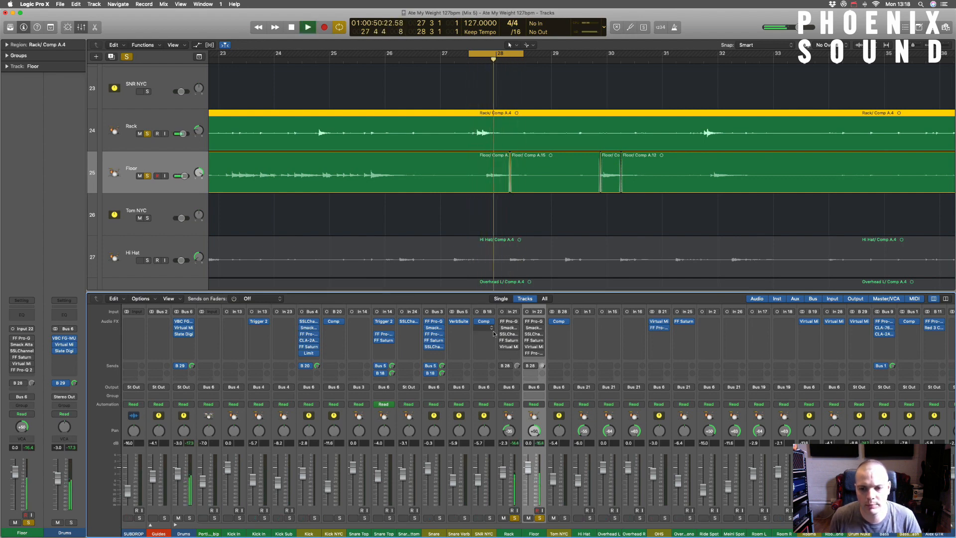
key(space)
click(518, 308)
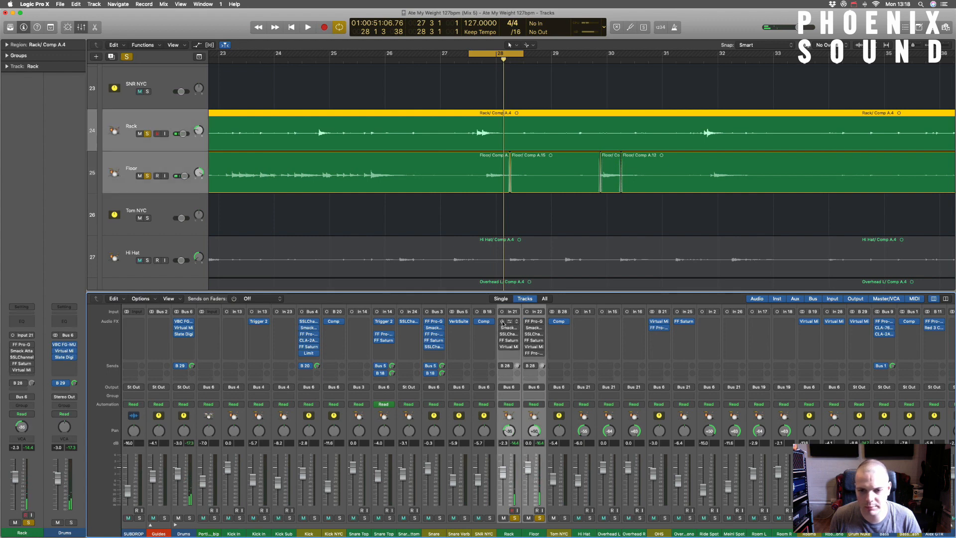
key(space)
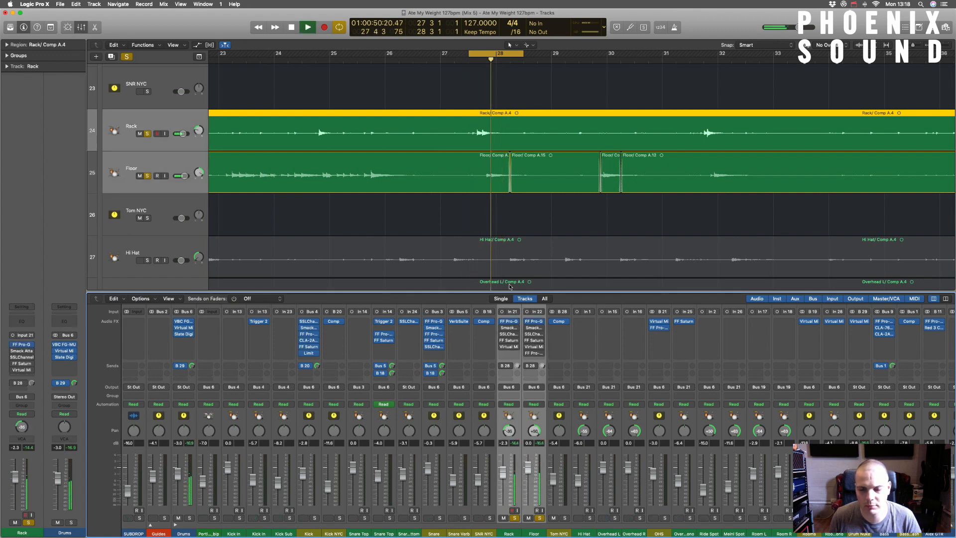
key(space)
Open FF Pro-G on Rack, review its gate and side-chain filter settings, and toggle the side-chain audition on and off.
click(509, 323)
click(509, 322)
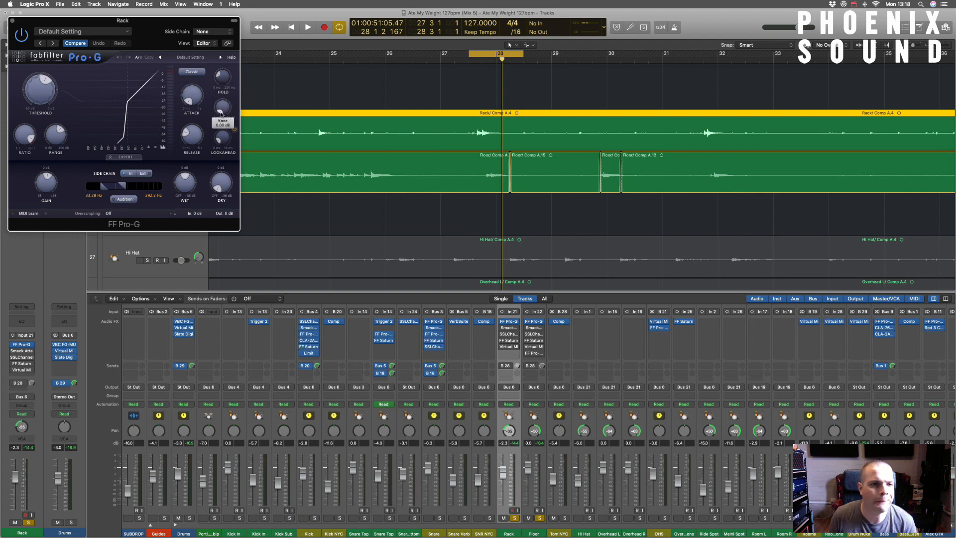
mouse_move(227, 141)
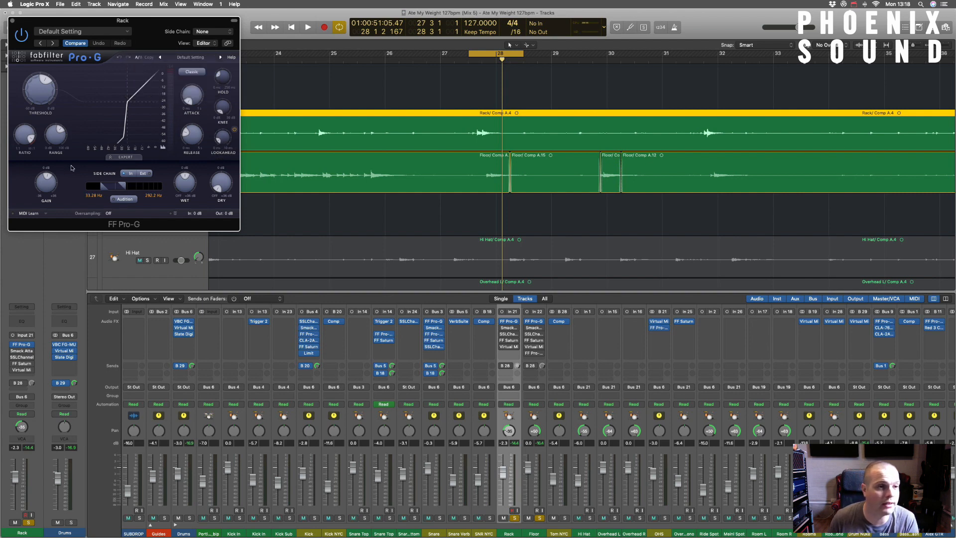
click(122, 200)
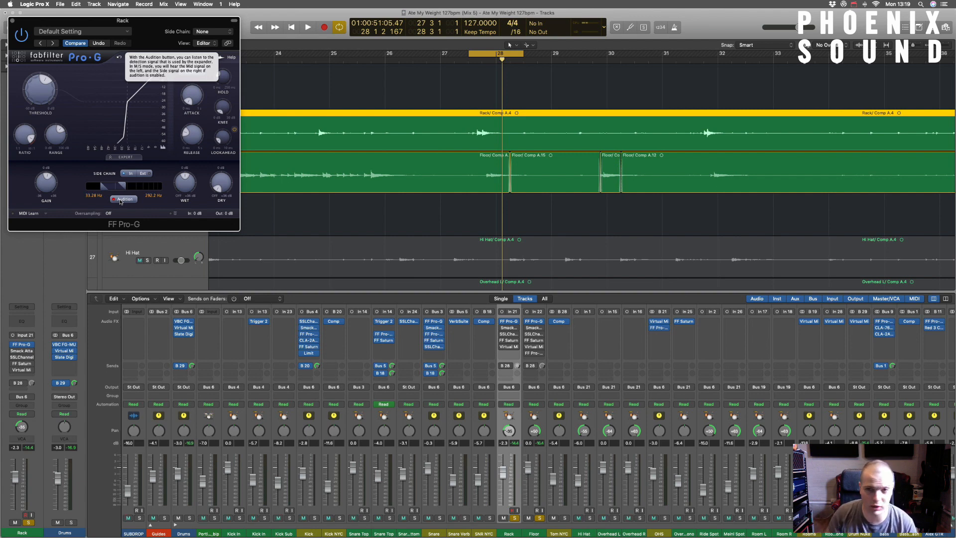
click(120, 199)
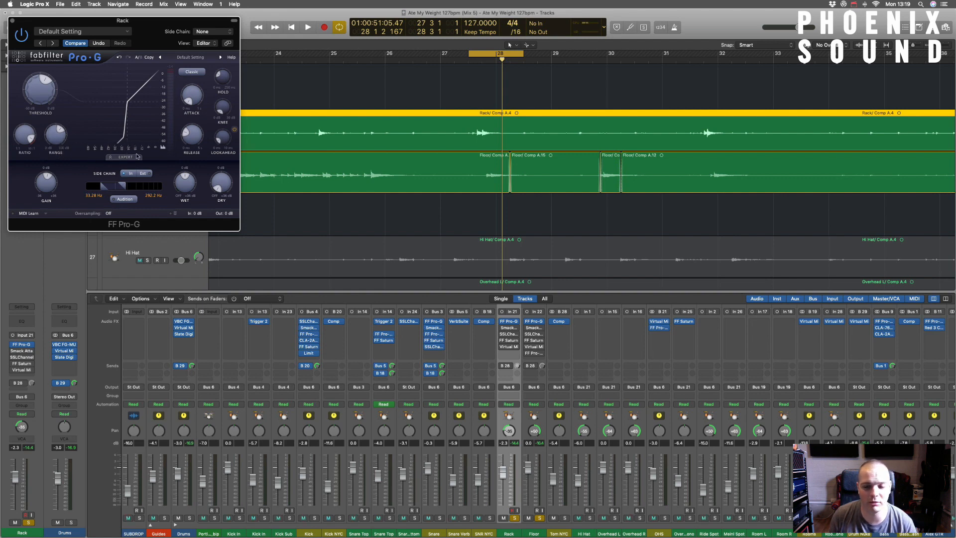
Open FF Pro-G on Floor to compare its side-chain range with the Rack gate, and close both plug-in windows.
click(537, 324)
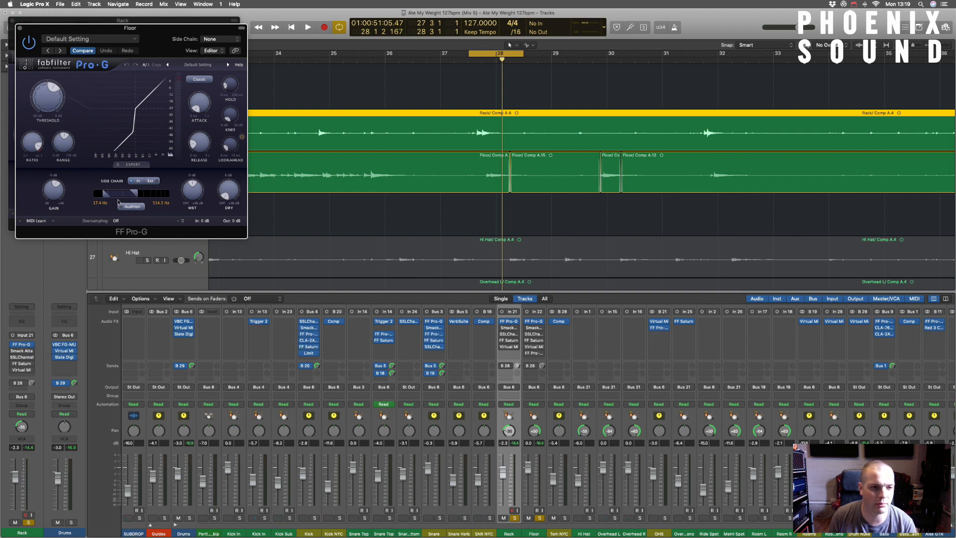
drag(66, 34, 222, 65)
click(204, 60)
drag(12, 23, 66, 26)
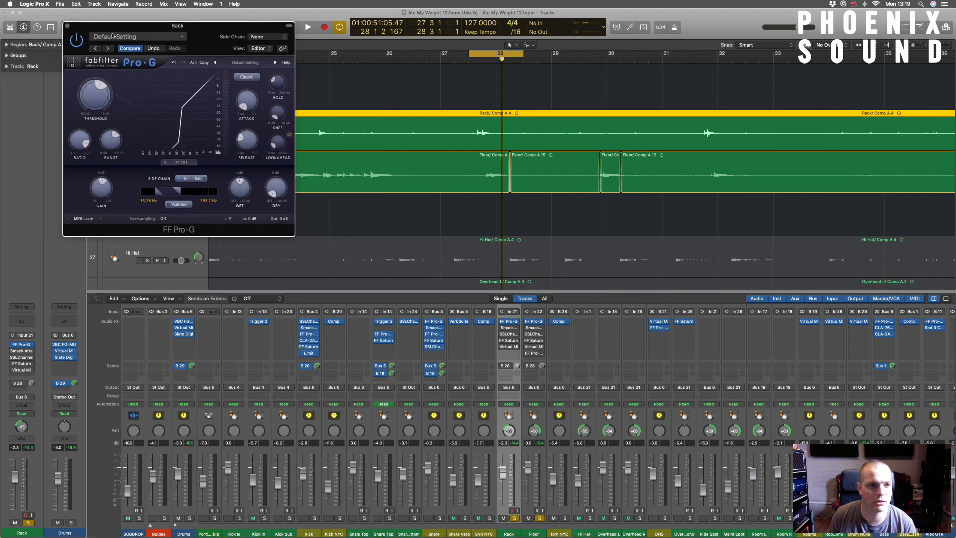
click(67, 26)
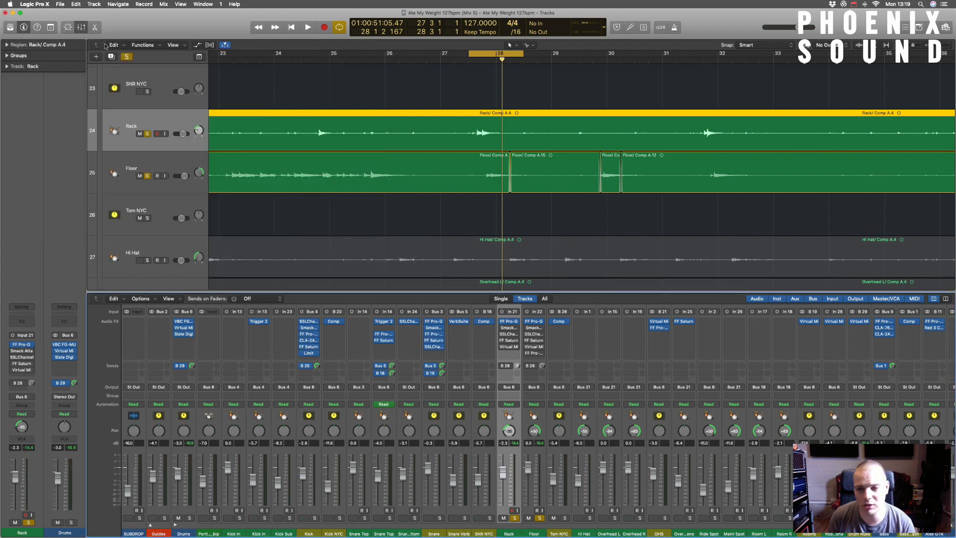
Replay the gated toms, and enable Smack Attack on both Rack and Floor with the Floor plug-in open.
key(space)
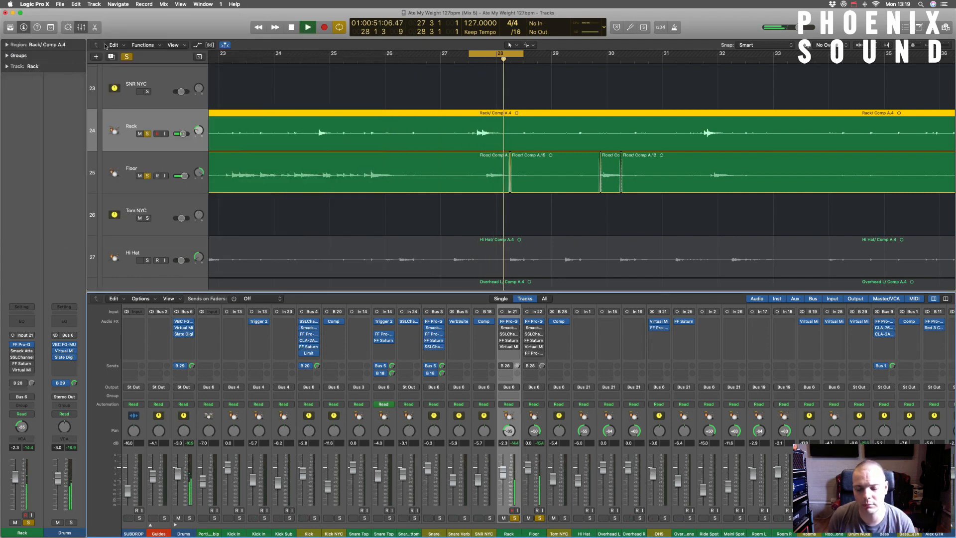
key(space)
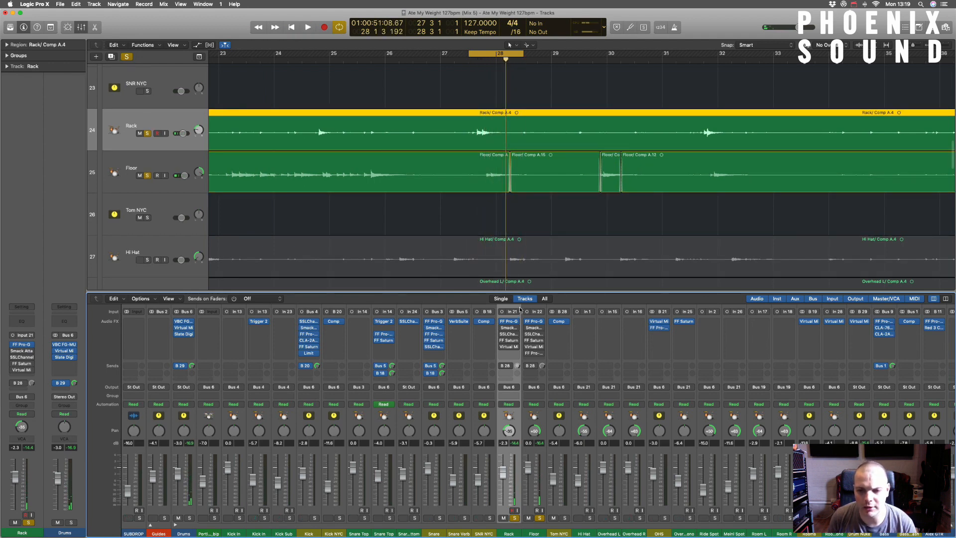
shift+click(534, 316)
click(534, 327)
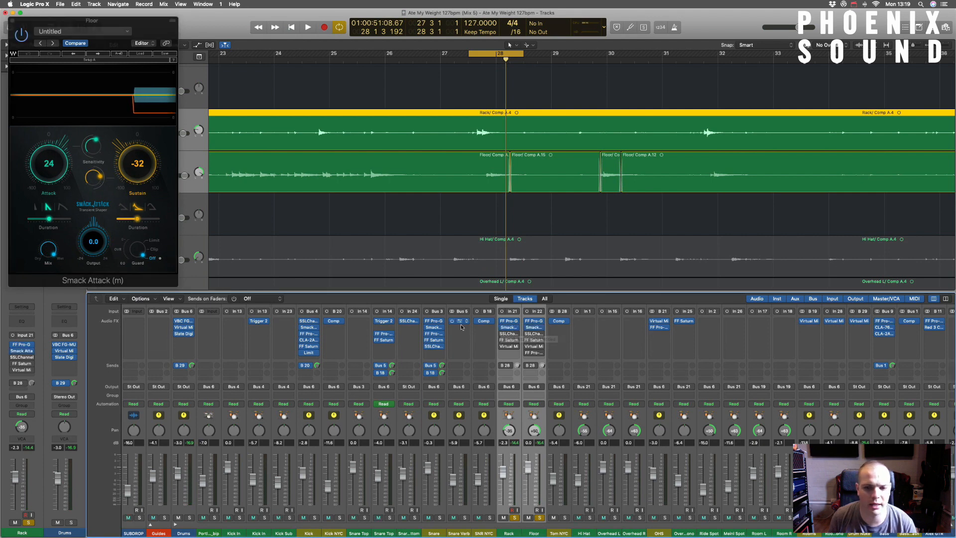
Open Smack Attack on the Rack channel with Attack set to 29 and audition it alongside the Floor channel's Smack Attack.
click(517, 316)
click(508, 327)
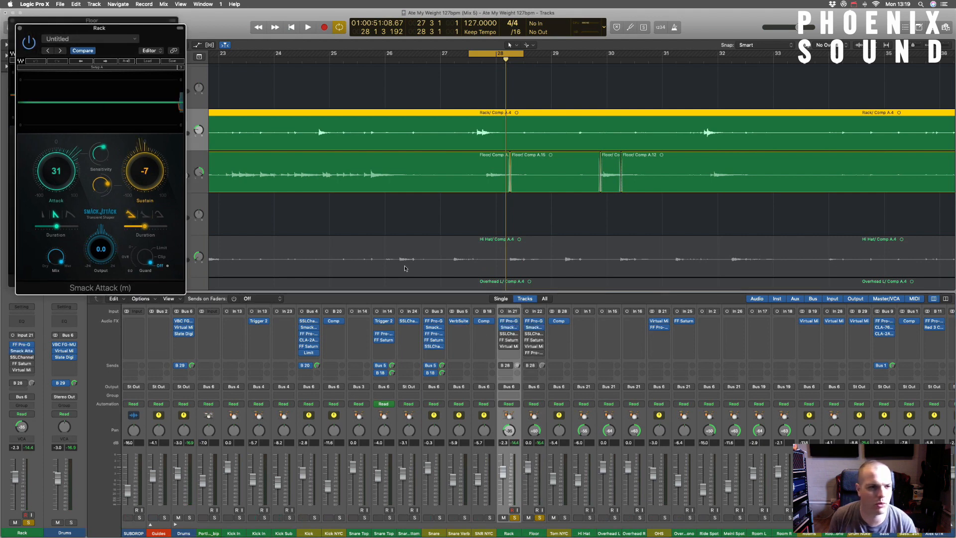
drag(95, 33, 356, 49)
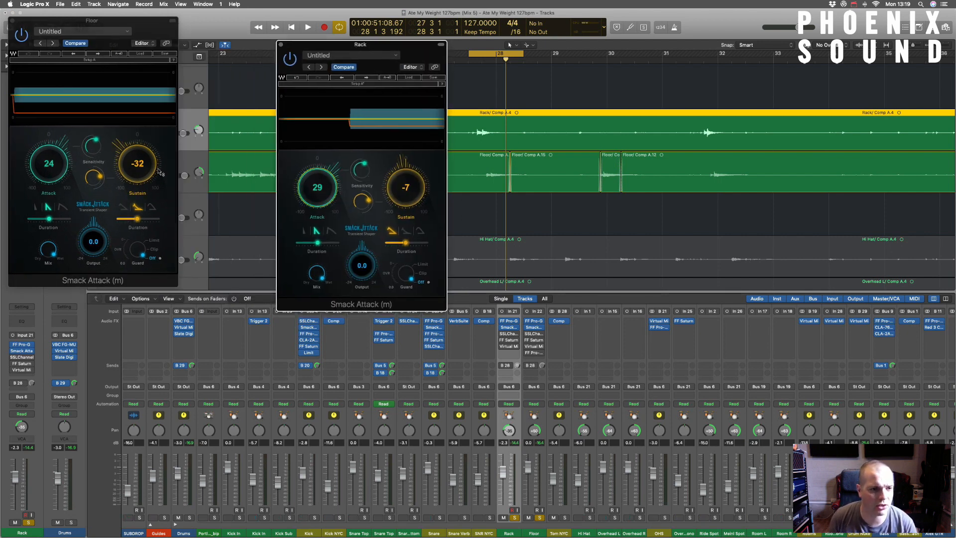
key(space)
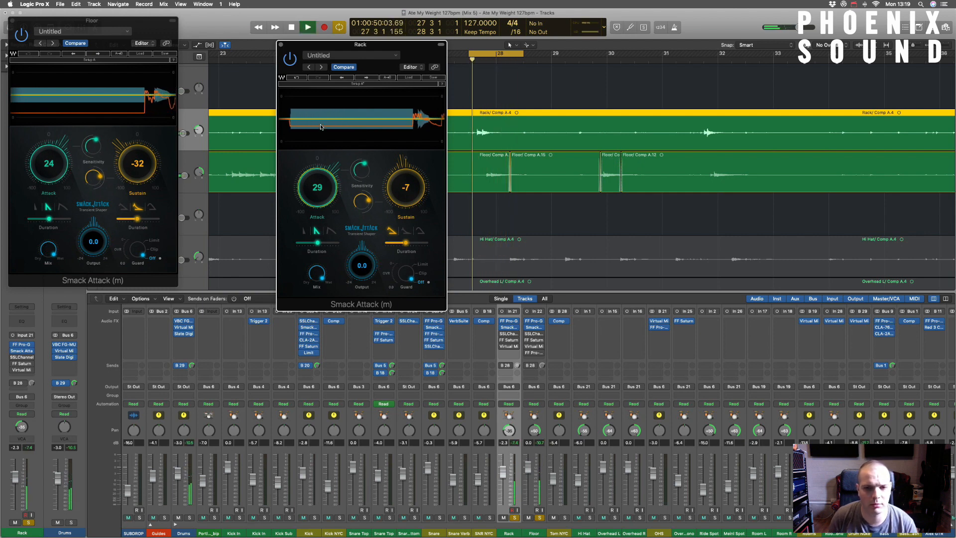
key(space)
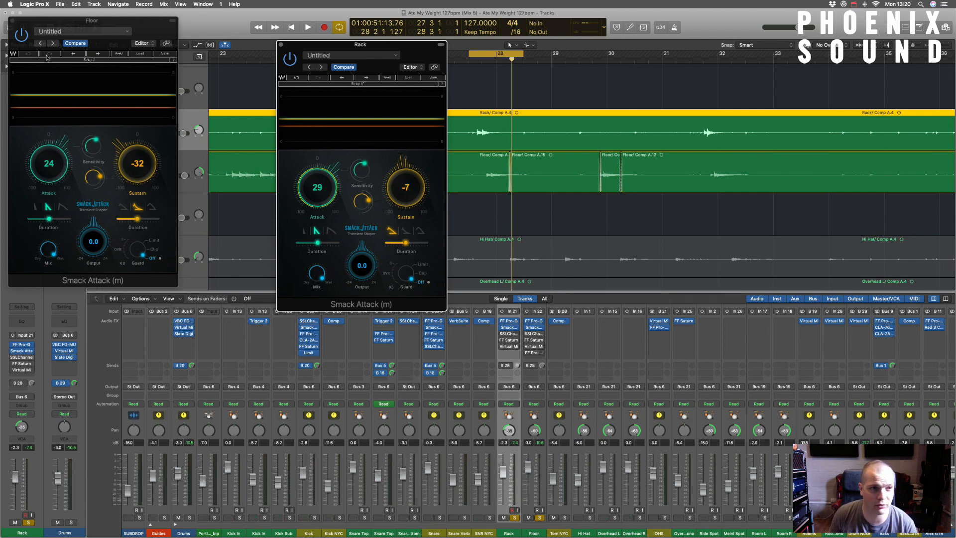
Close the Smack Attack windows of the Floor and Rack channels.
click(11, 21)
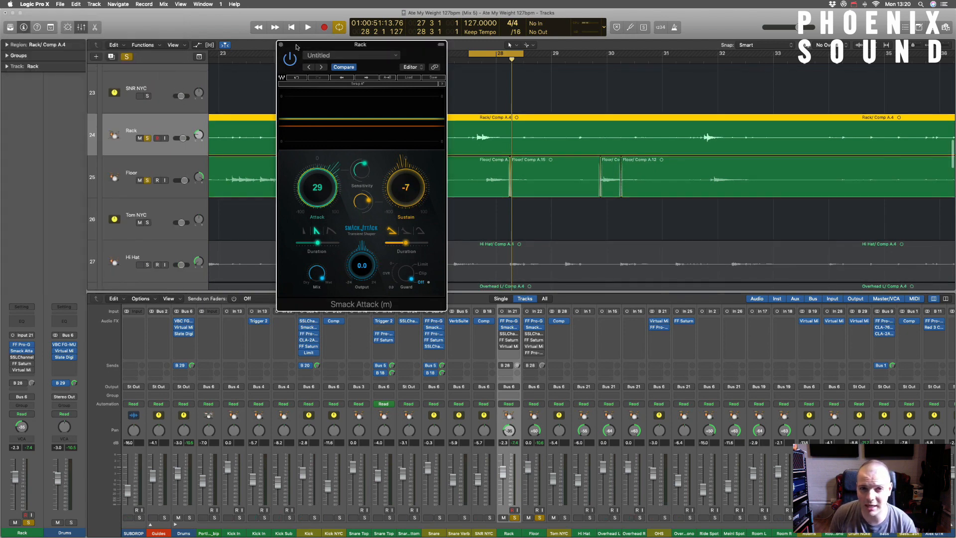
drag(297, 47, 299, 52)
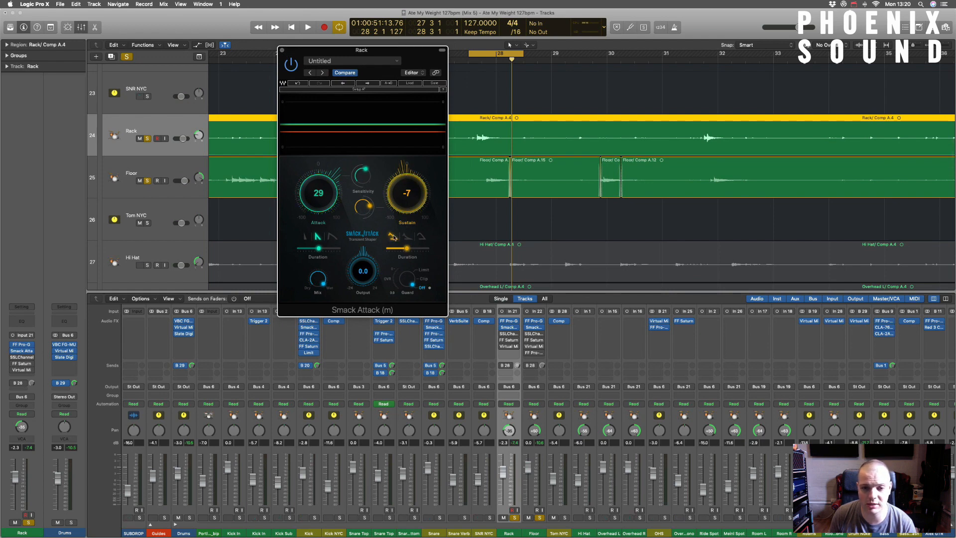
click(283, 51)
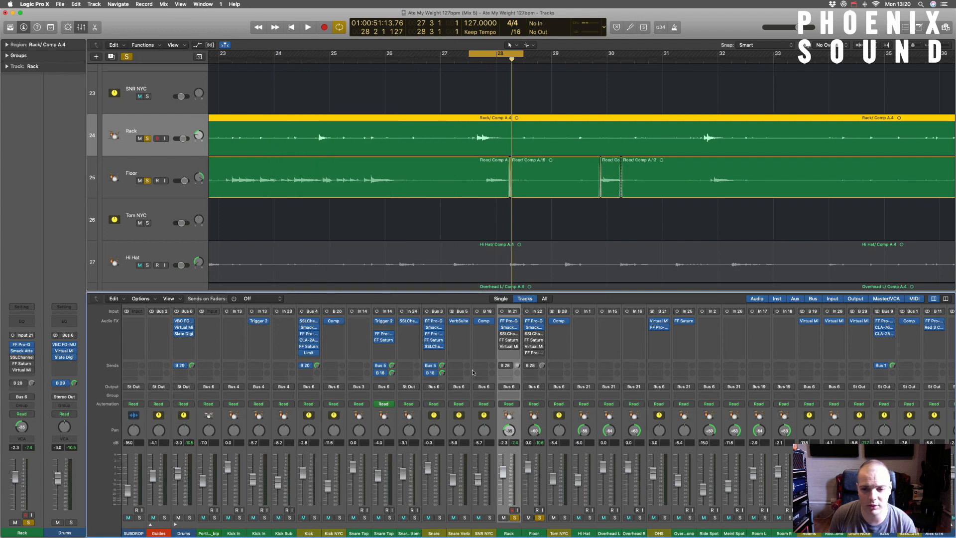
Enable SSLChannel on the Floor and Rack channels and audition the soloed toms with both plug-in windows side by side.
click(532, 334)
click(508, 334)
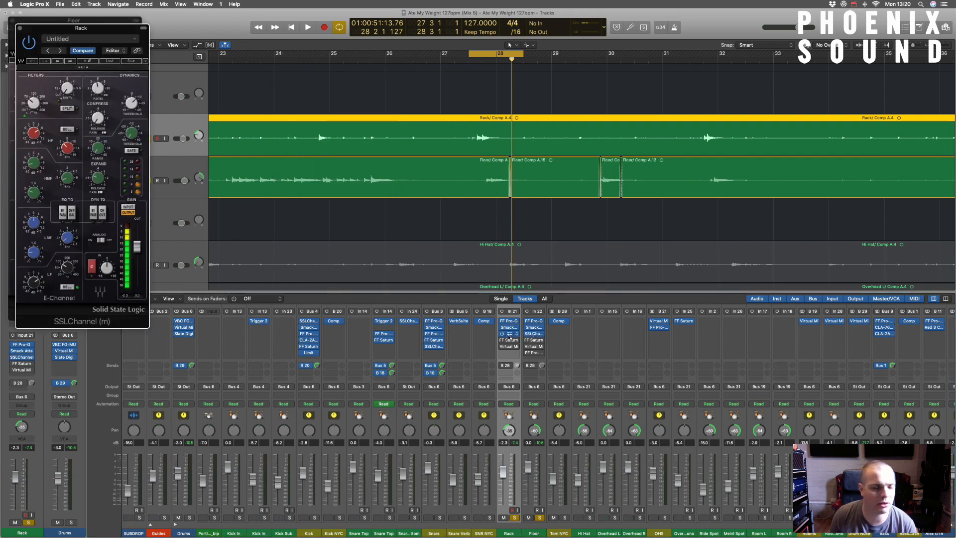
drag(74, 20, 256, 31)
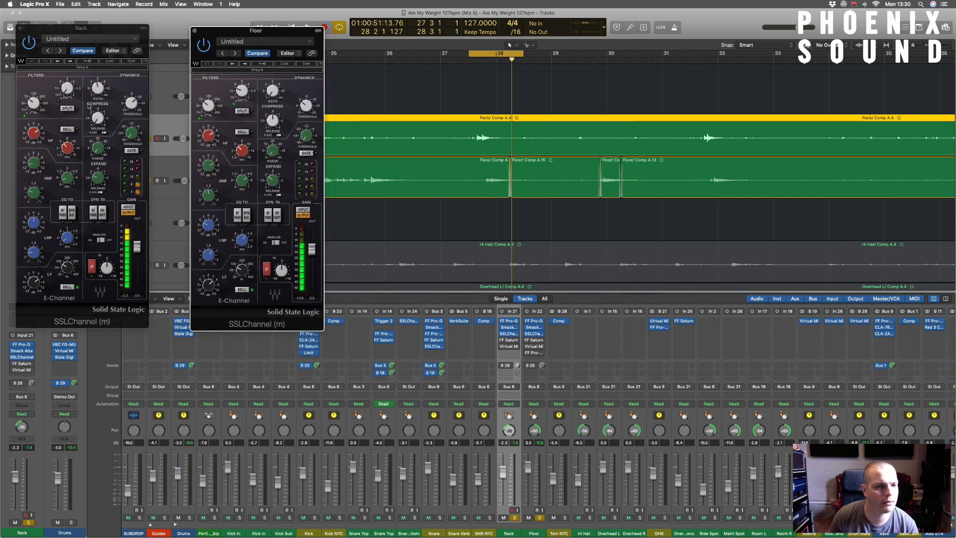
key(space)
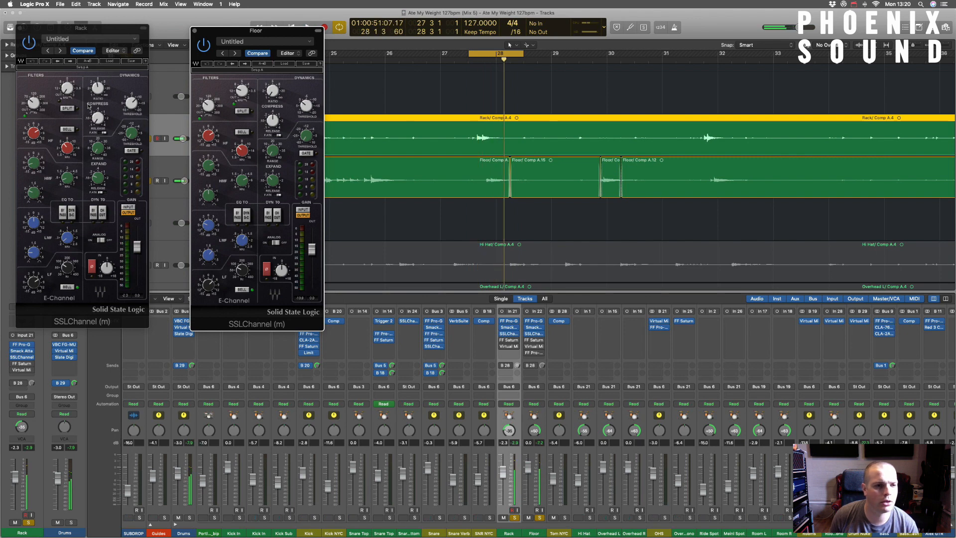
drag(98, 34, 120, 36)
drag(269, 30, 314, 25)
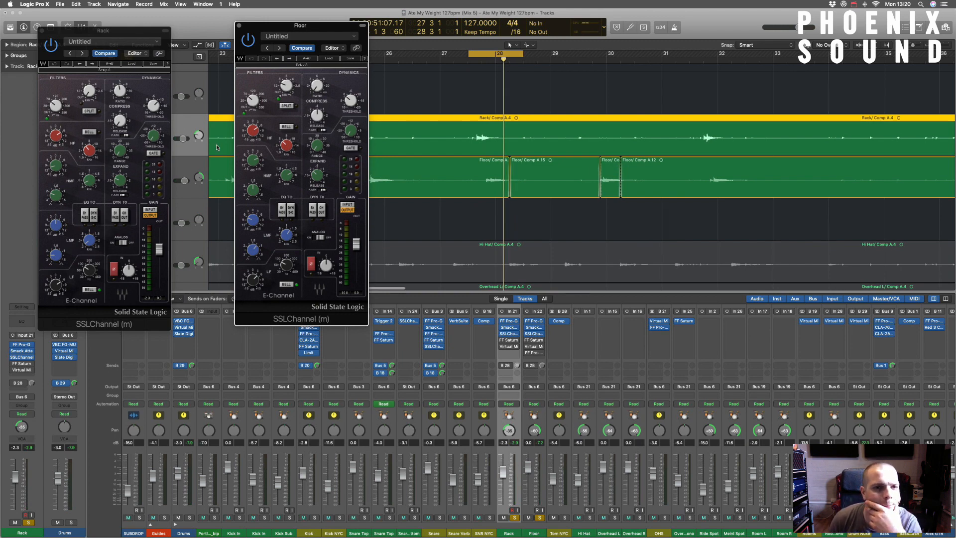
Close the Floor channel's SSLChannel and examine the HF and HMF equalizer settings in the Rack channel's SSLChannel.
click(238, 25)
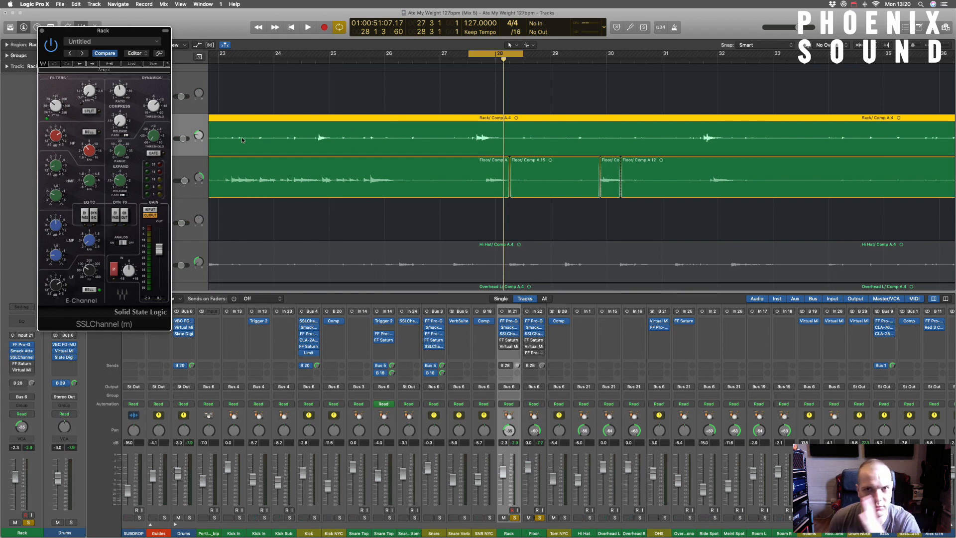
drag(123, 36, 288, 64)
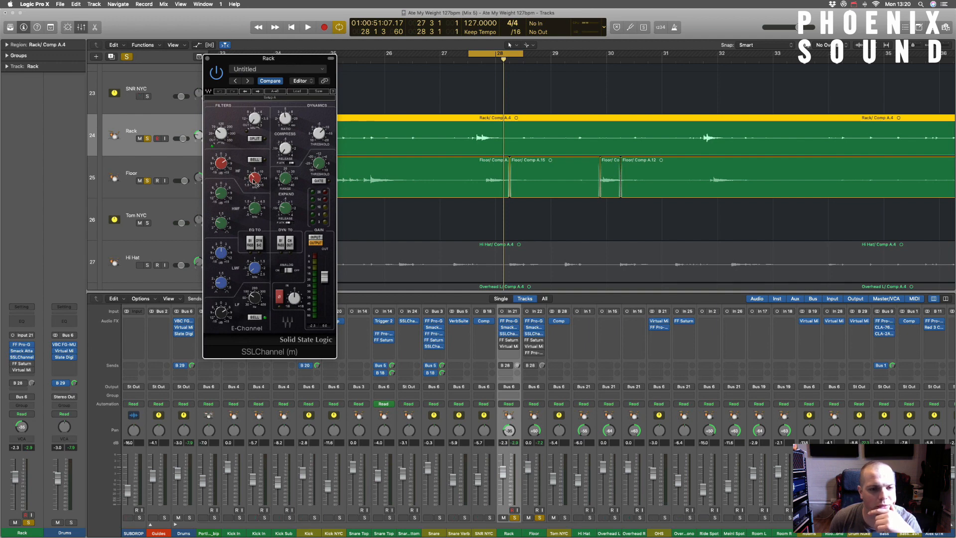
mouse_move(254, 181)
mouse_move(230, 165)
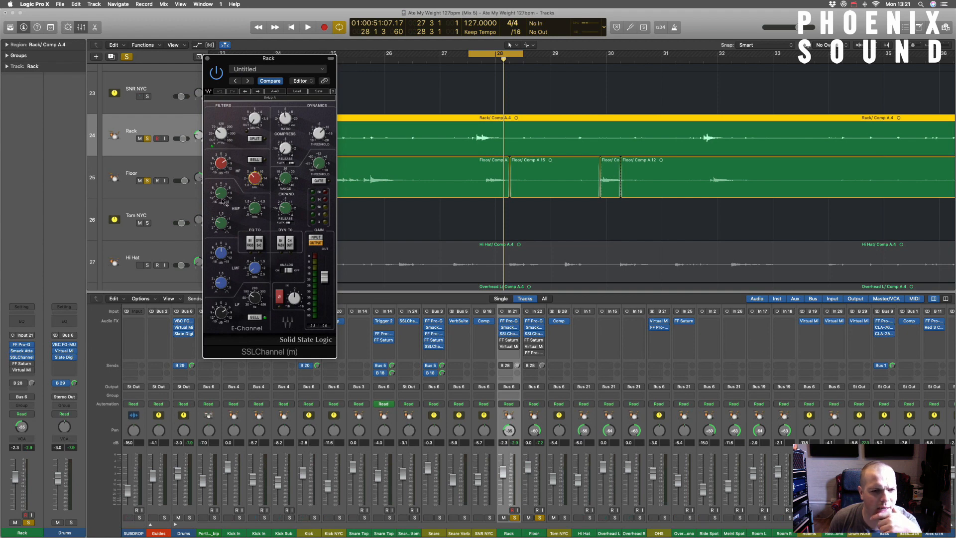
mouse_move(222, 197)
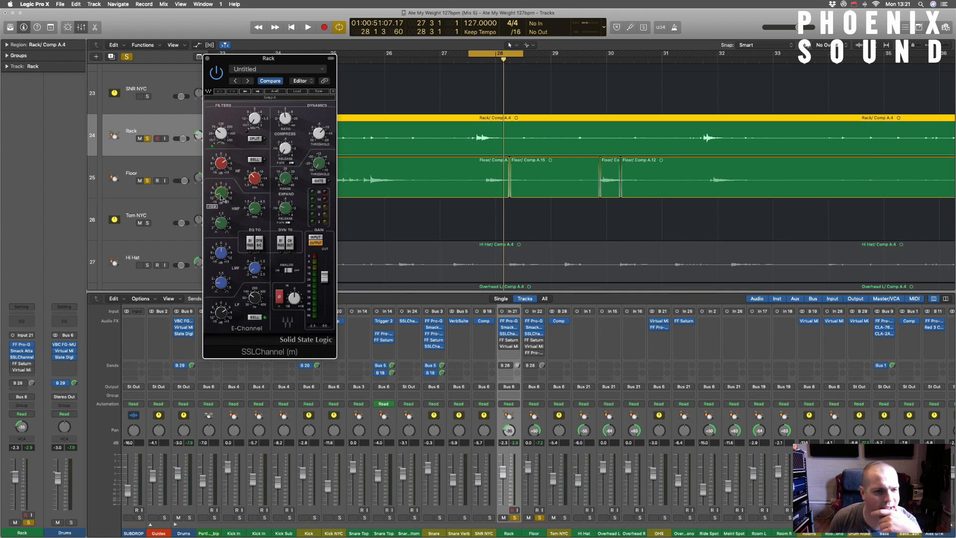
mouse_move(253, 213)
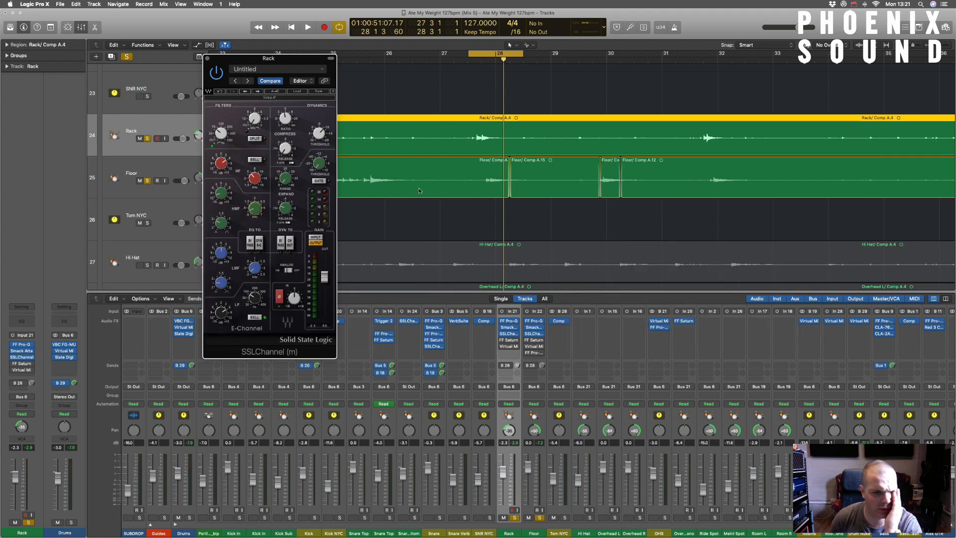
Sweep the HMF gain in the Rack channel's SSLChannel during playback and clear the clip indicator on its output meter.
key(space)
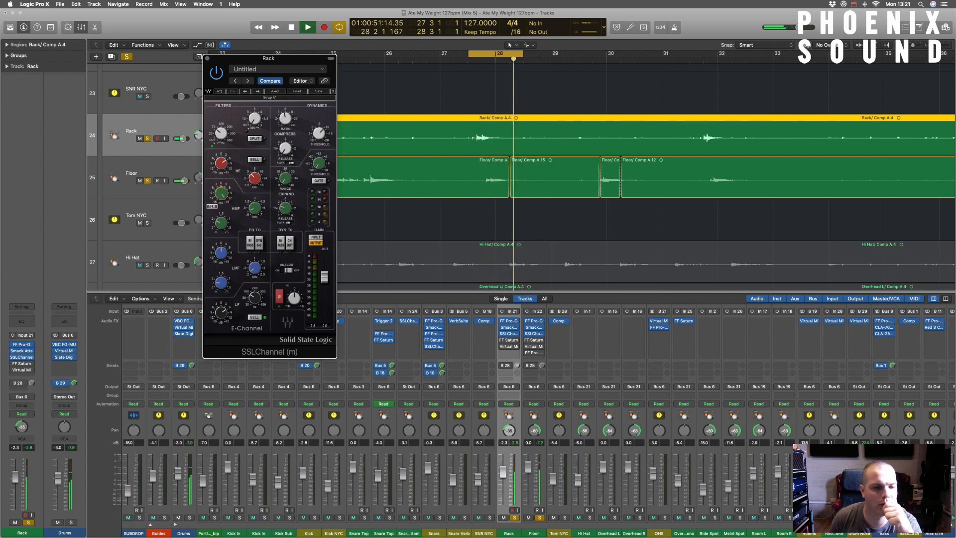
drag(221, 193, 221, 244)
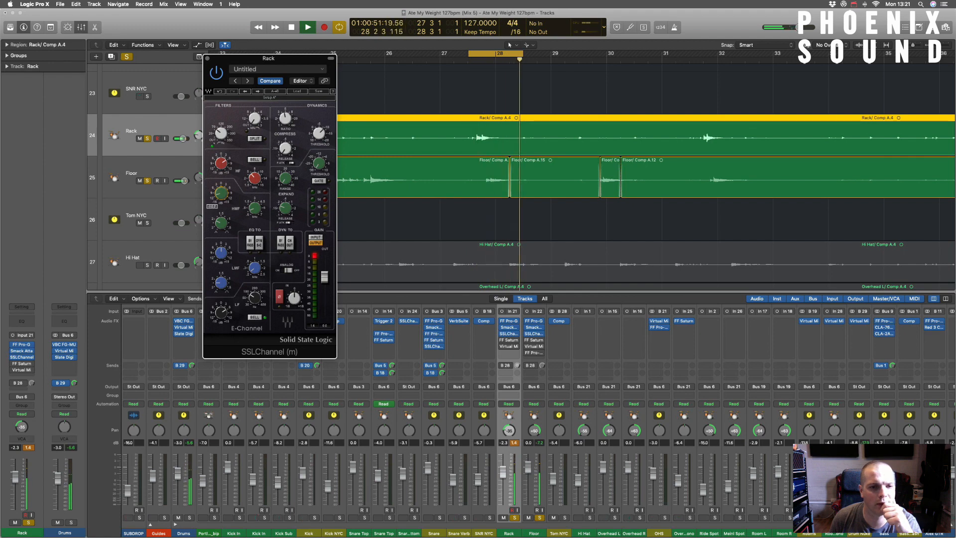
key(space)
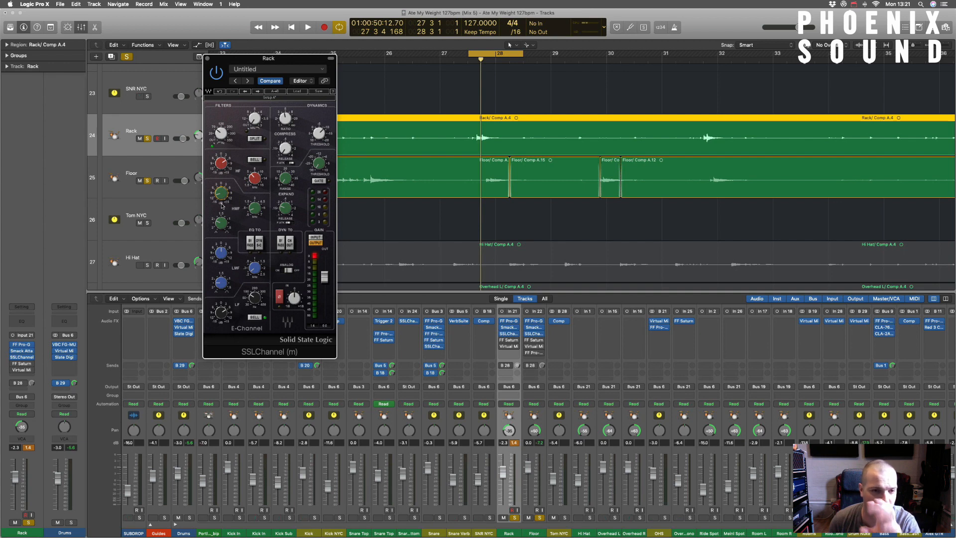
click(312, 257)
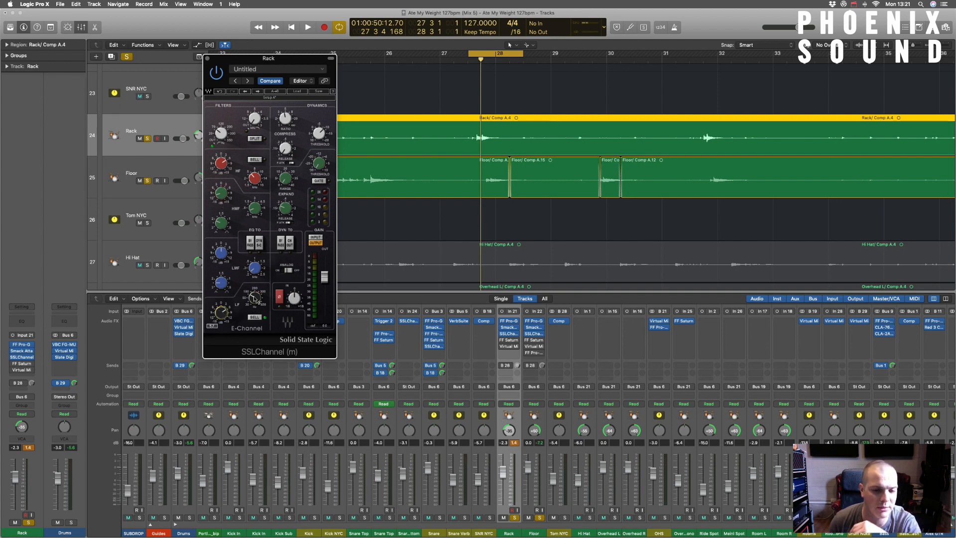
Check the LF frequency in the Rack channel's SSLChannel and play the soloed toms briefly.
mouse_move(254, 297)
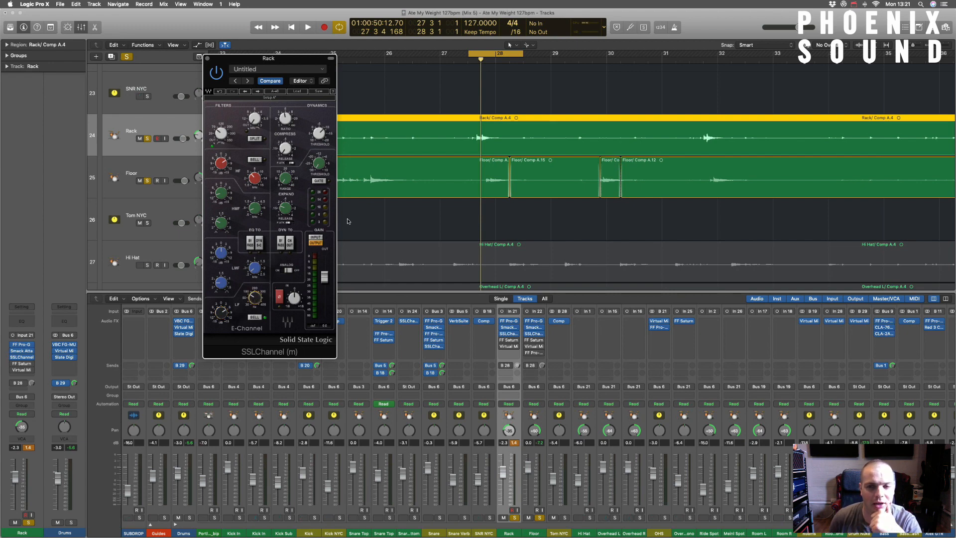
key(space)
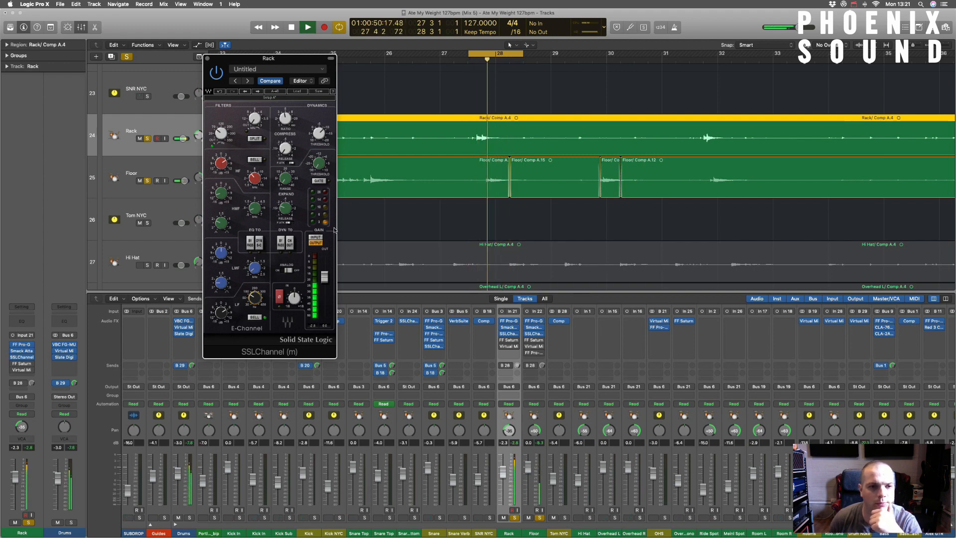
key(space)
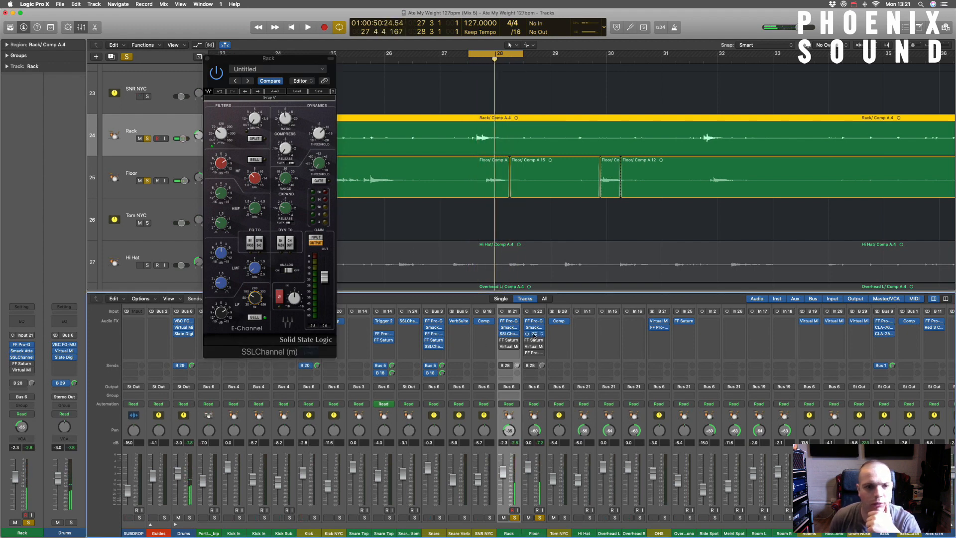
Open the Floor channel's SSLChannel to check its HF and HMF bands, and unsolo Rack to audition the floor tom alone.
click(534, 333)
drag(273, 28, 284, 84)
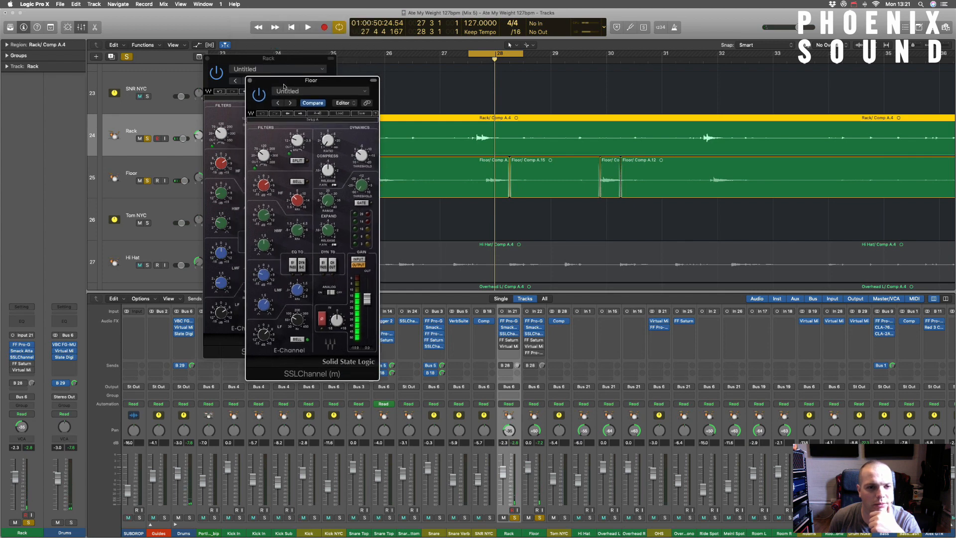
mouse_move(297, 201)
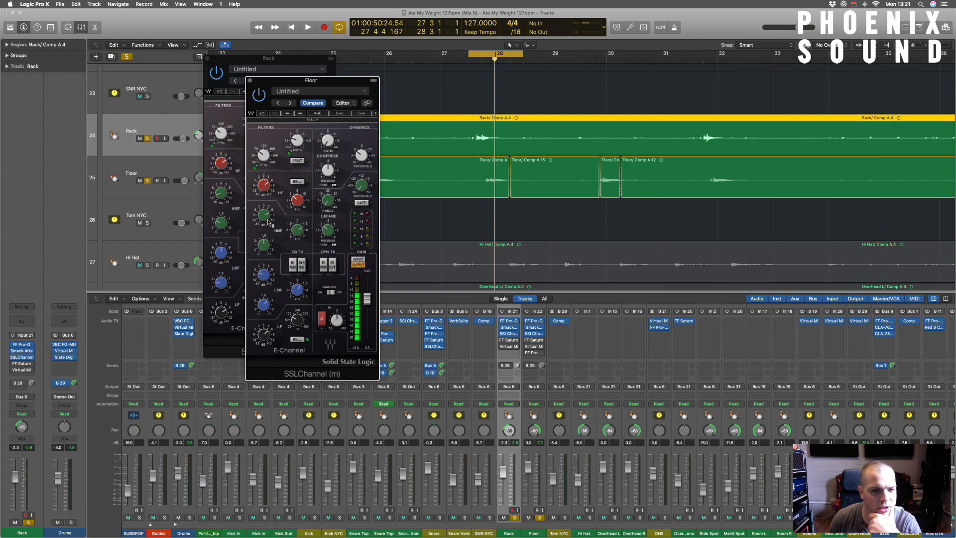
mouse_move(297, 235)
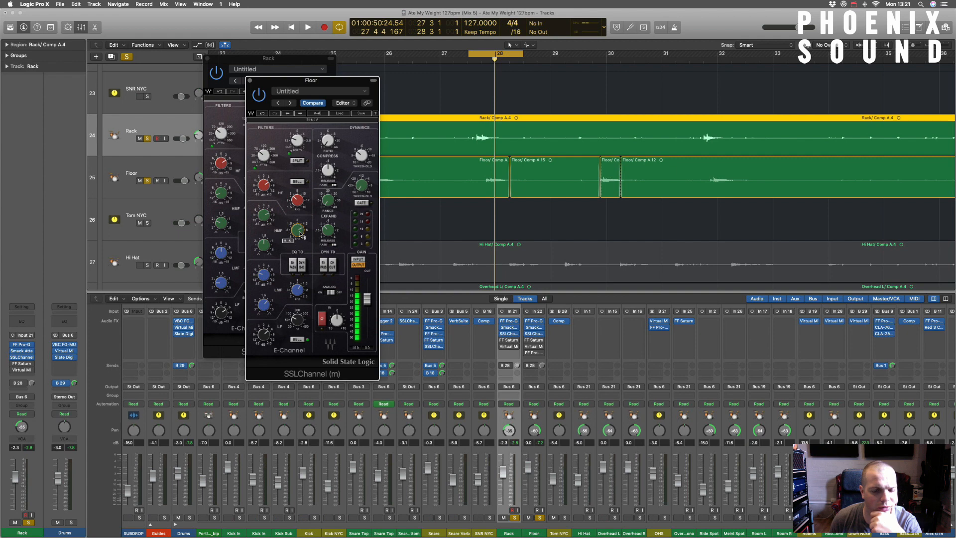
key(space)
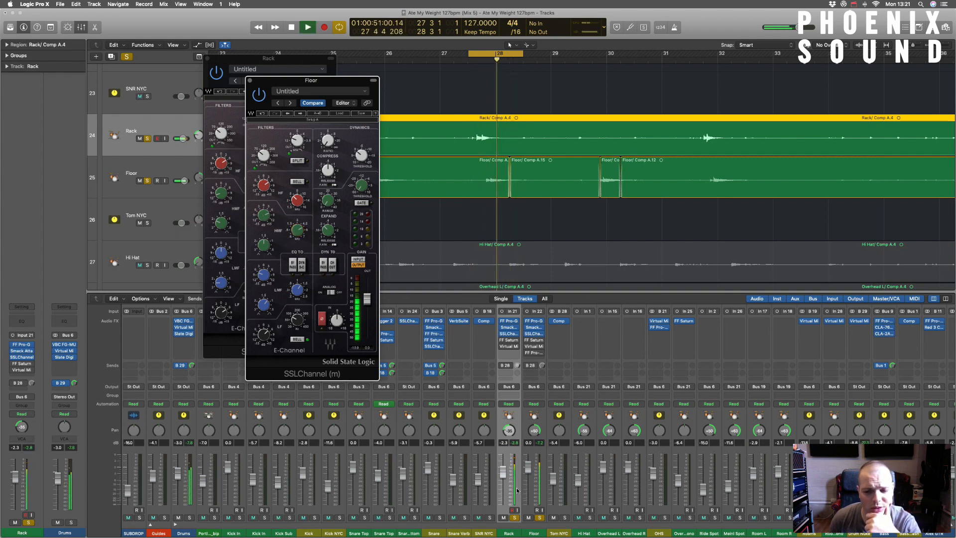
click(515, 518)
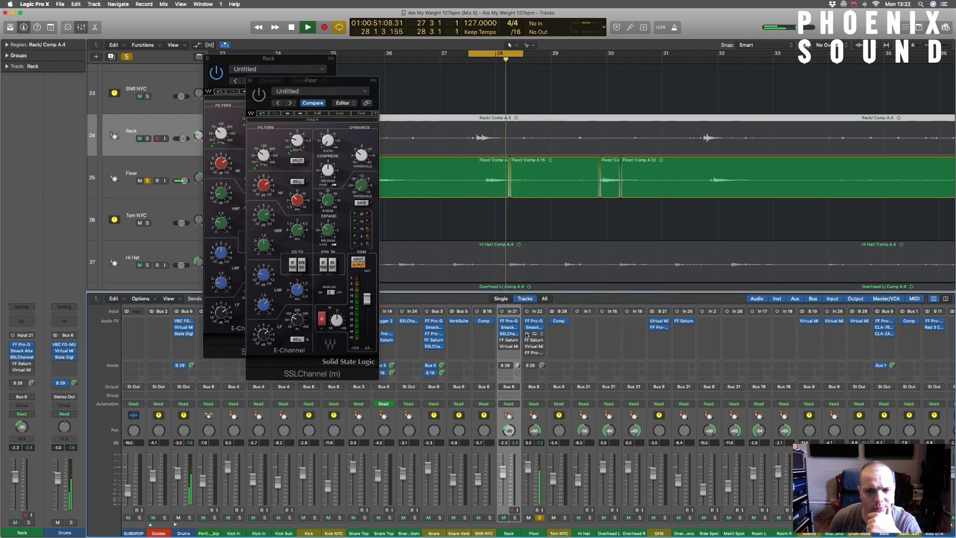
key(space)
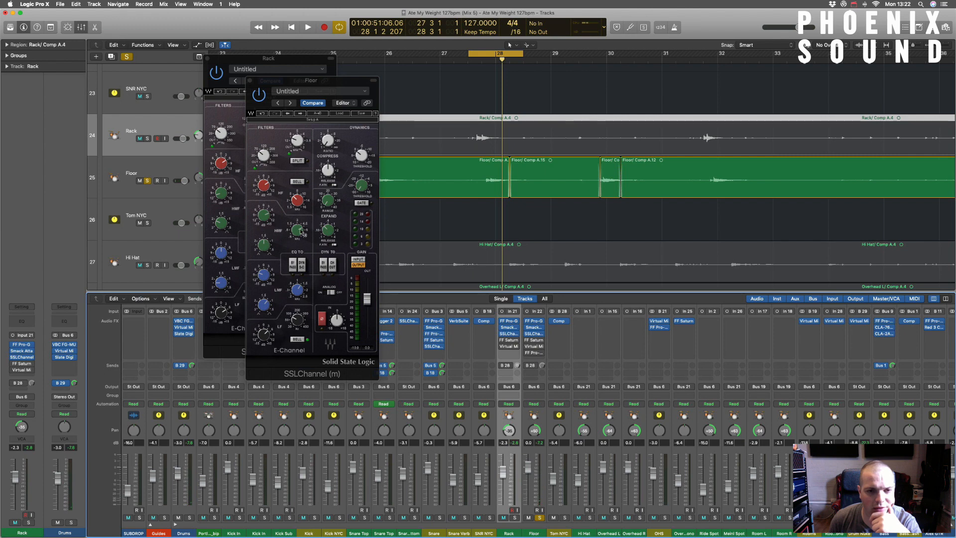
Review the HMF and LMF bands in the Floor channel's SSLChannel and close both SSLChannel windows.
mouse_move(297, 233)
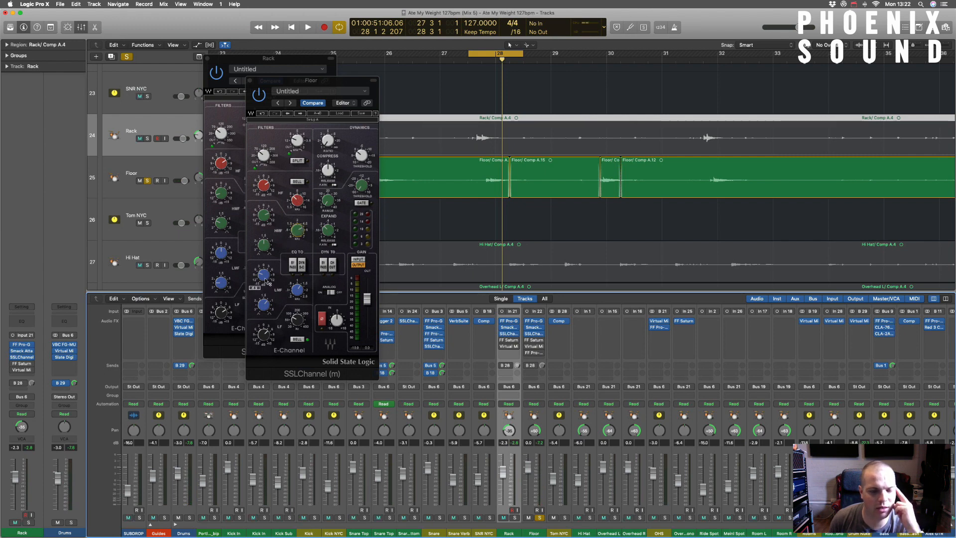
mouse_move(300, 294)
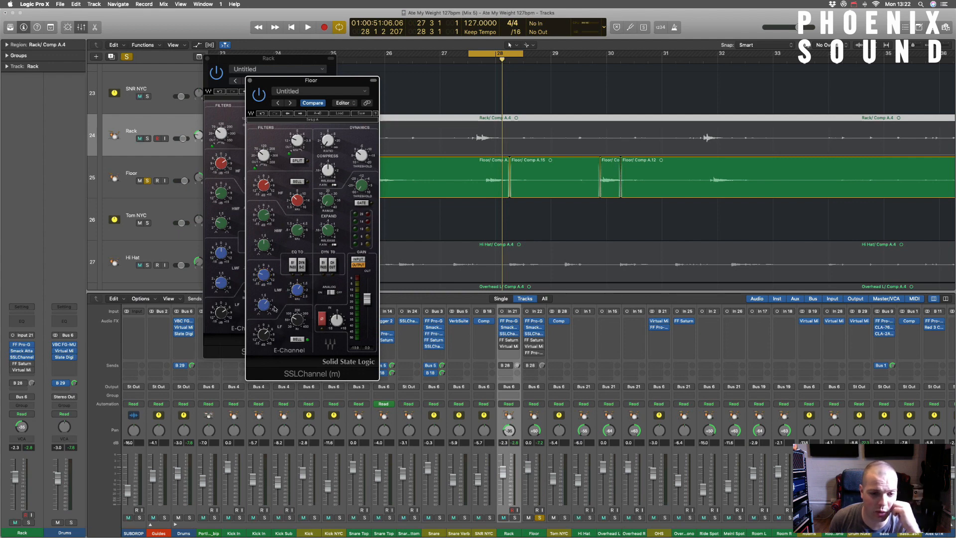
scroll(401, 272, down, 1)
scroll(401, 272, down, 1)
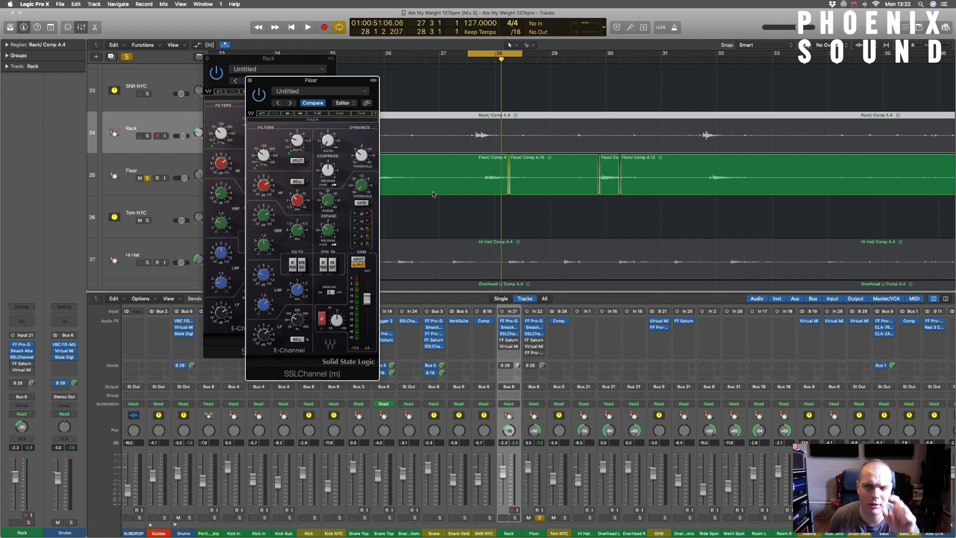
scroll(433, 195, right, 1)
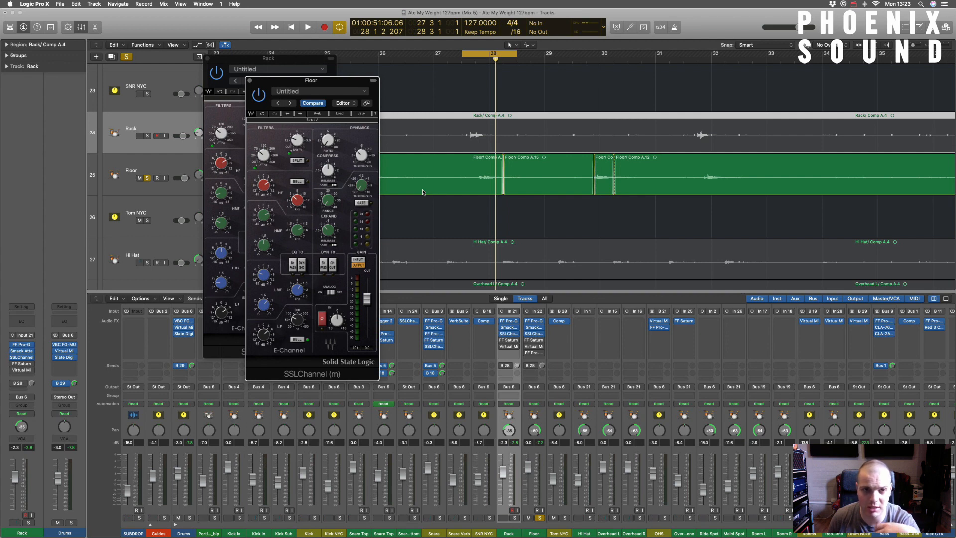
click(250, 81)
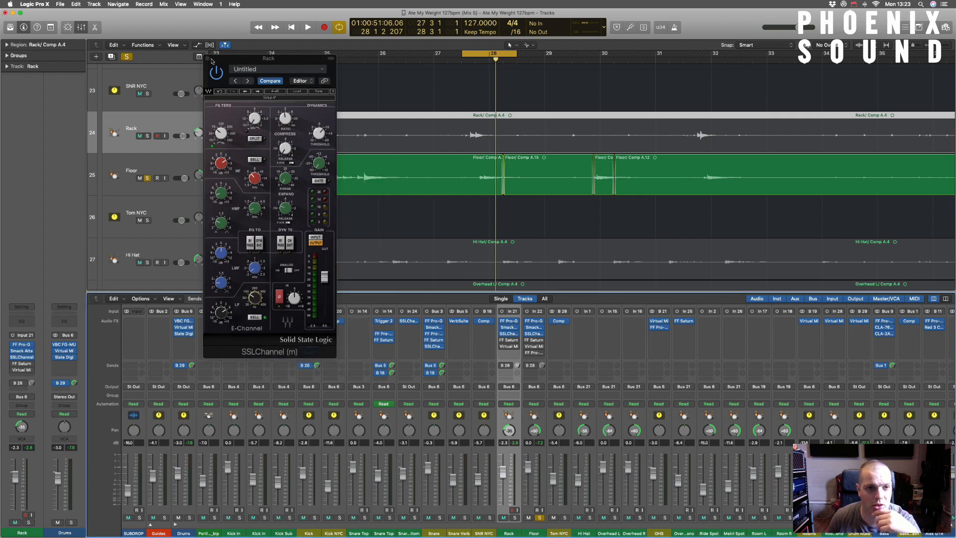
click(207, 59)
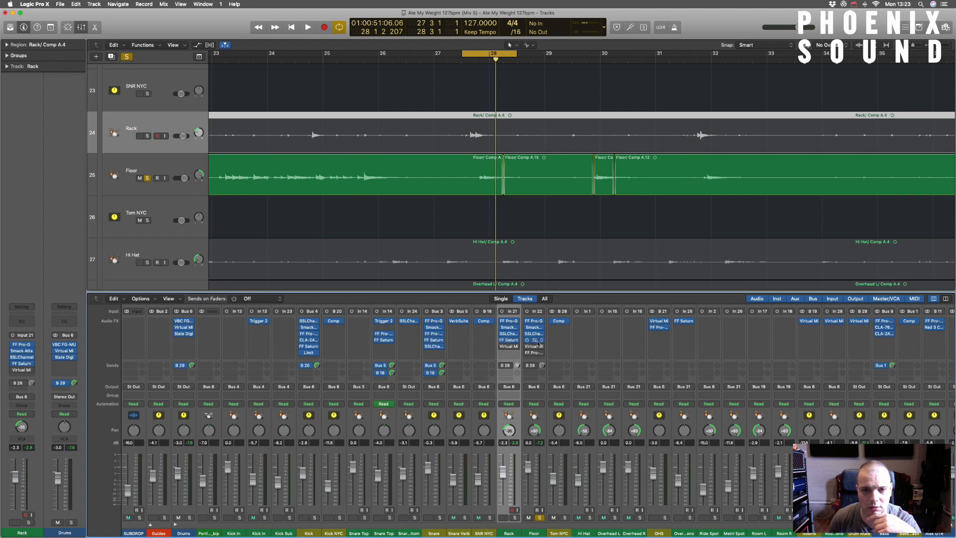
Solo the Rack channel alongside Floor and play both toms together briefly.
key(space)
click(516, 518)
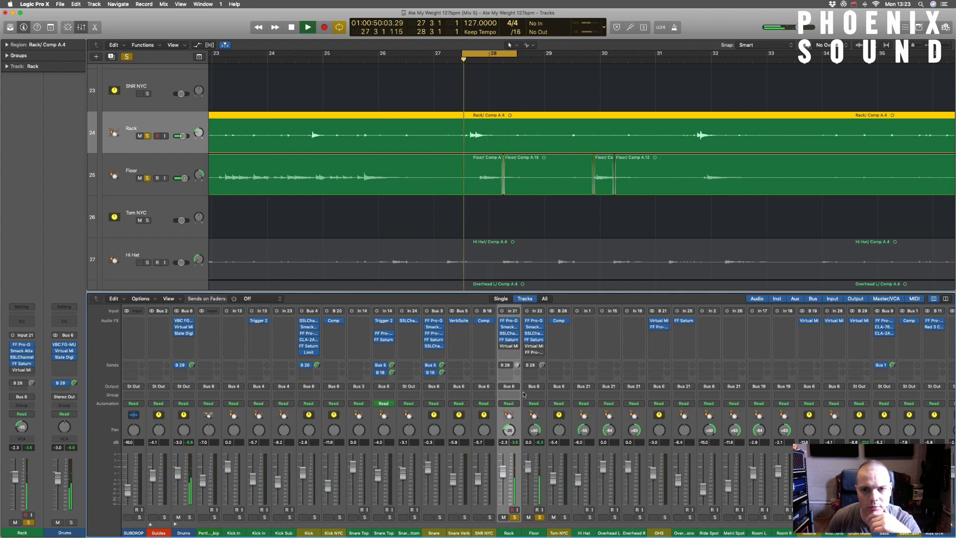
key(space)
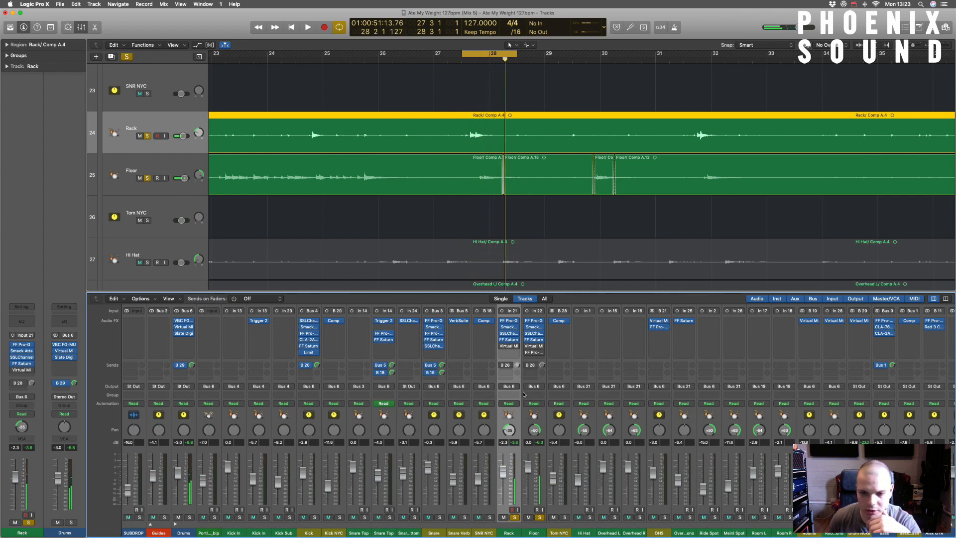
Enable the Virtual Mix Rack on the Rack and Floor channels and play the toms with both plug-in windows in view.
click(502, 346)
click(529, 347)
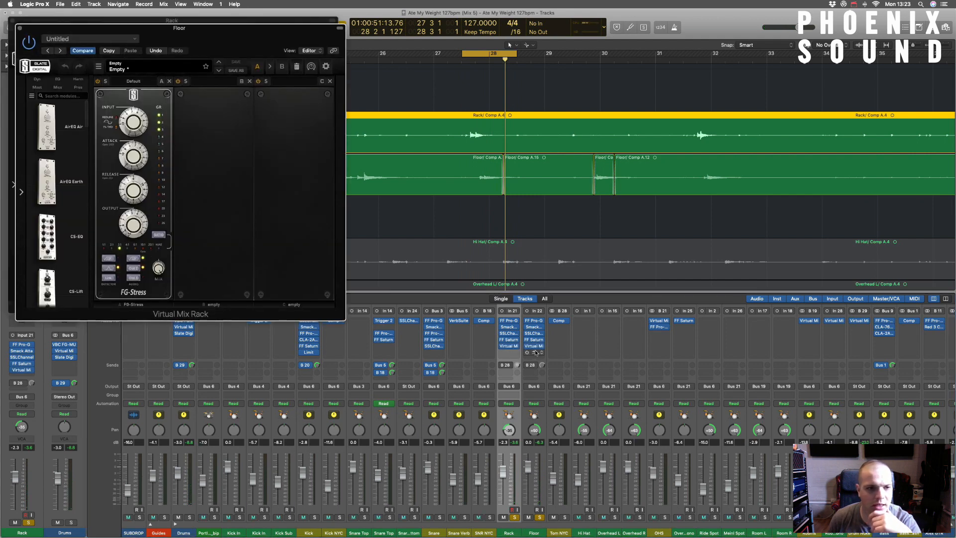
drag(188, 36, 284, 101)
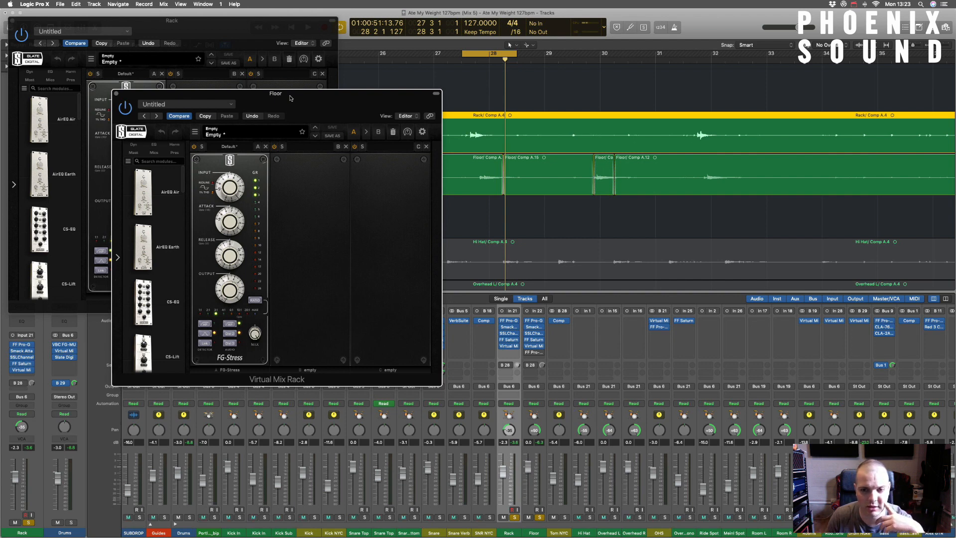
key(space)
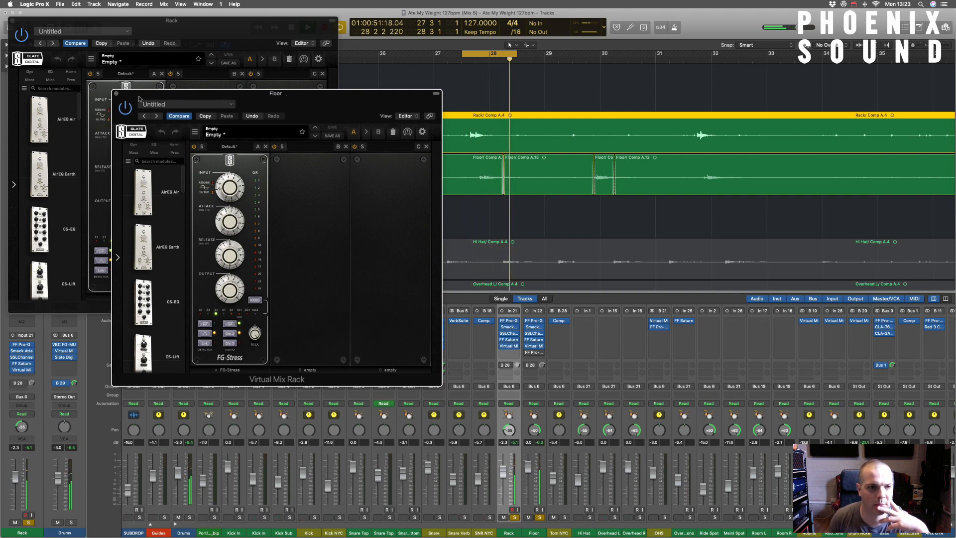
Review the FG-Stress settings in the Rack channel's and the Floor channel's Virtual Mix Rack, and close both windows.
click(116, 94)
drag(34, 21, 60, 22)
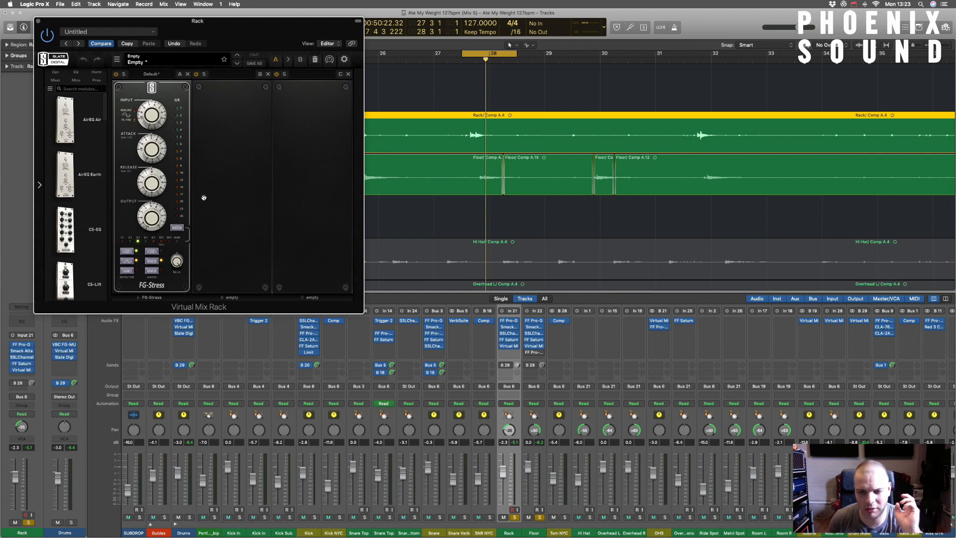
click(535, 347)
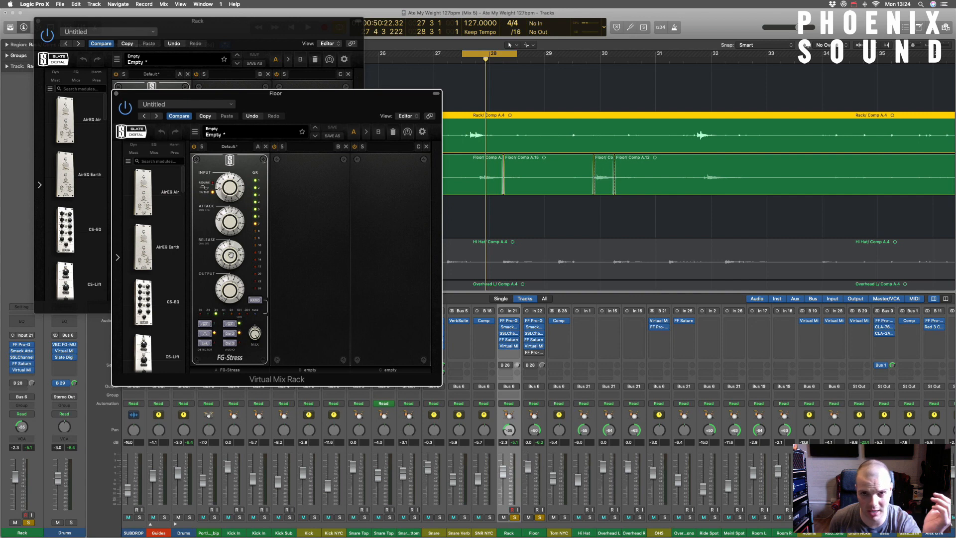
click(117, 95)
click(38, 22)
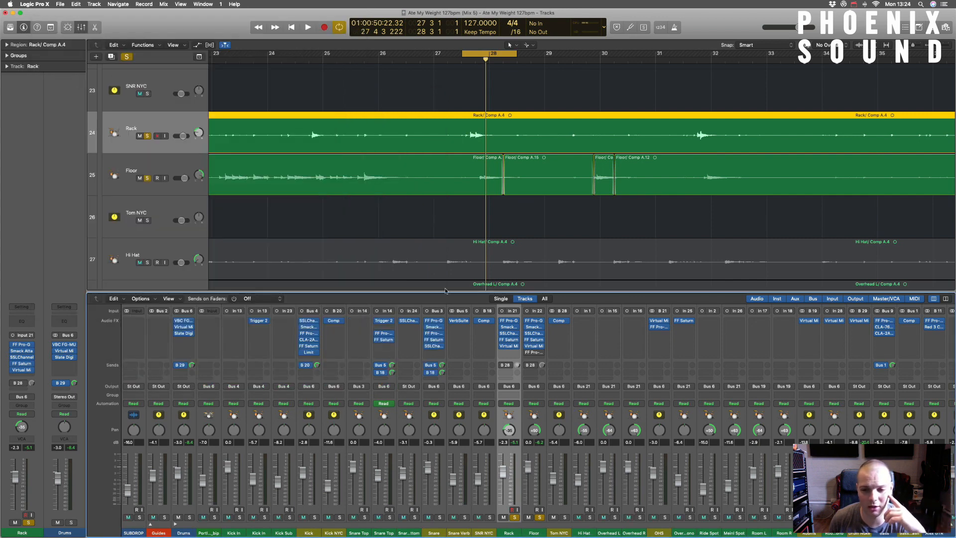
Audition the two higher cut bands in the Floor channel's FF Pro-Q 2 by bypassing and re-enabling them during playback, and close it.
click(535, 355)
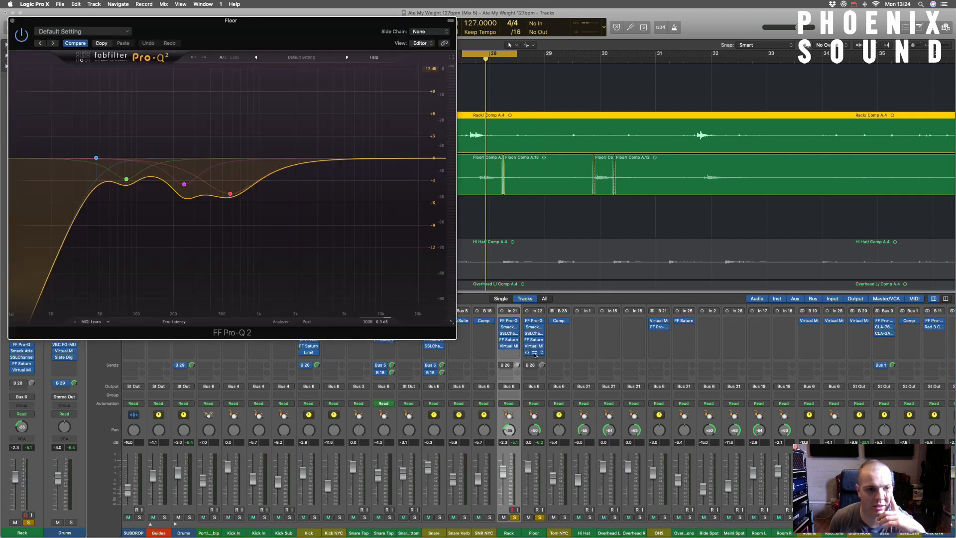
click(126, 181)
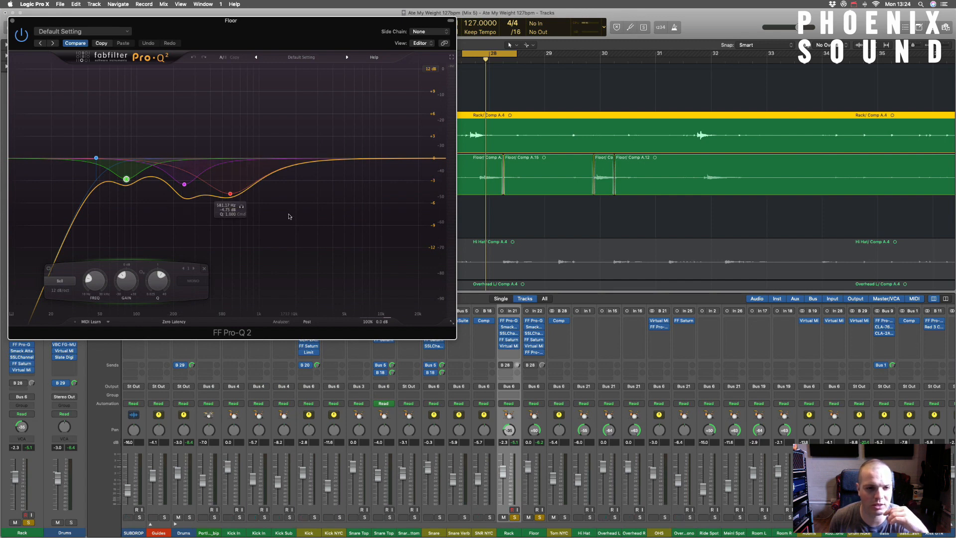
click(184, 184)
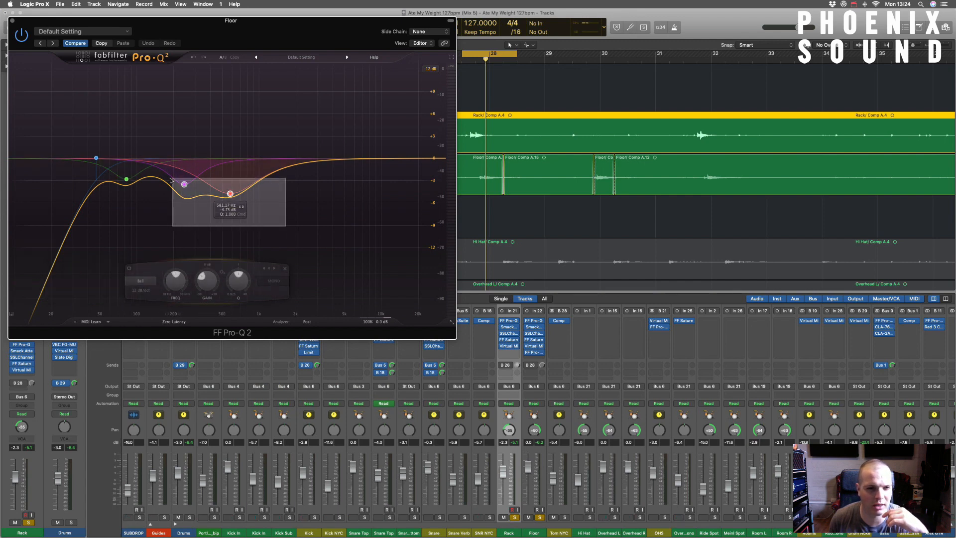
click(129, 270)
key(space)
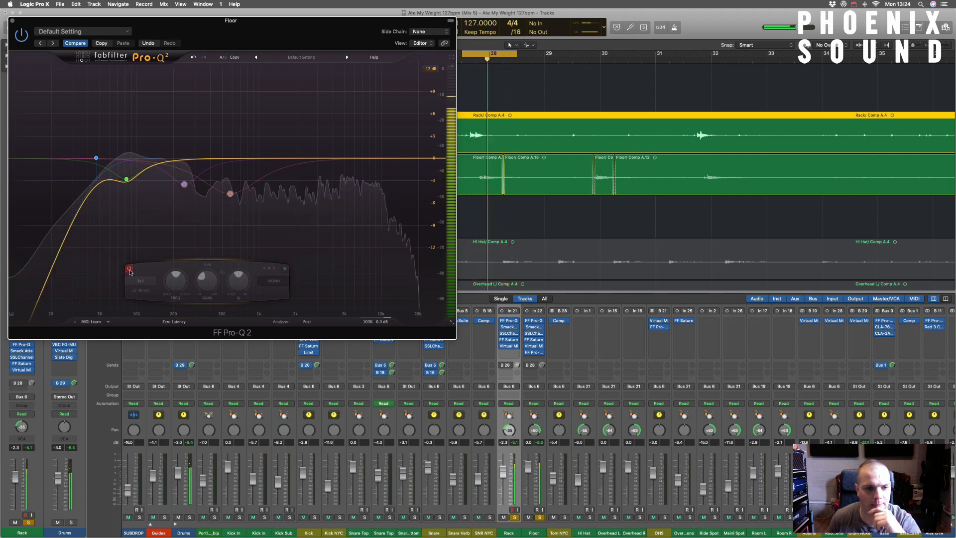
click(129, 269)
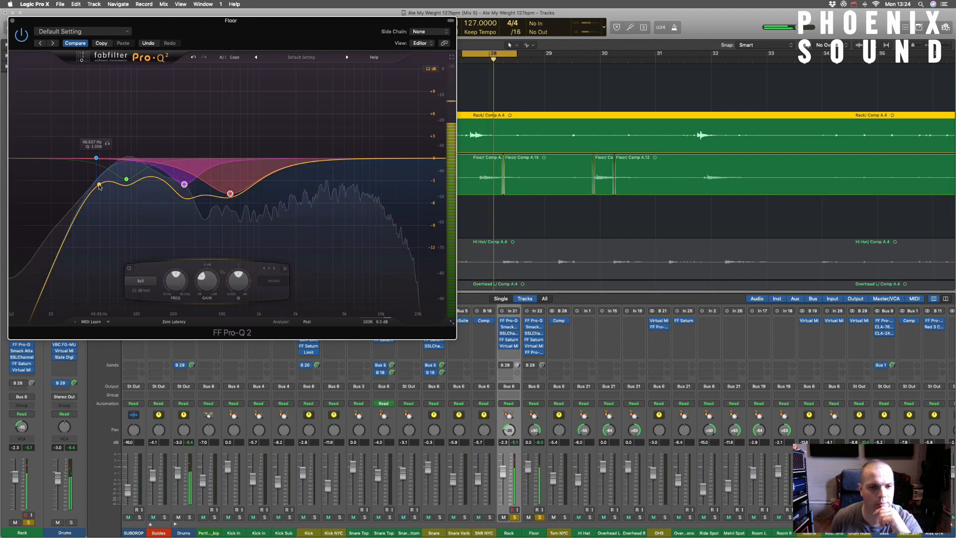
click(13, 21)
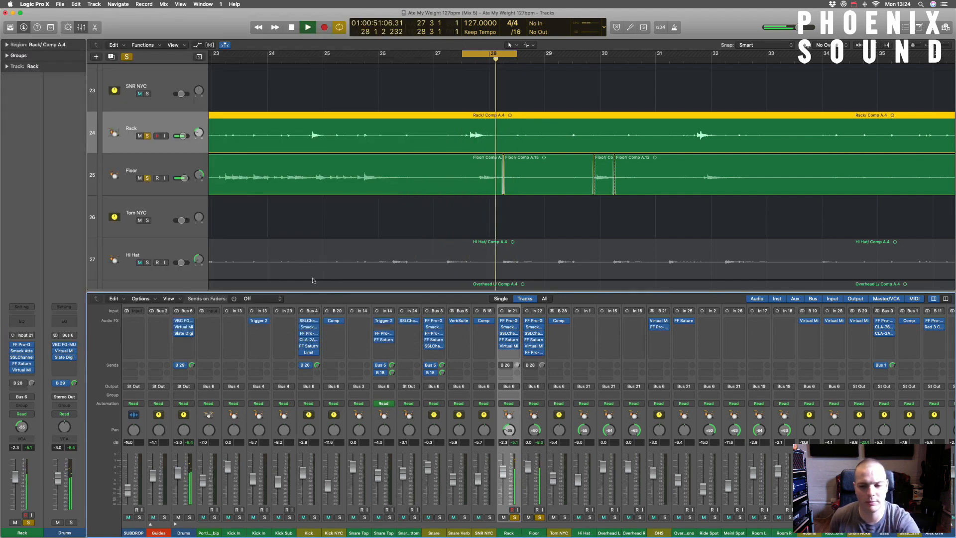
key(space)
Enable the Bus 28 sends on the Rack and Floor channels together.
shift+click(528, 379)
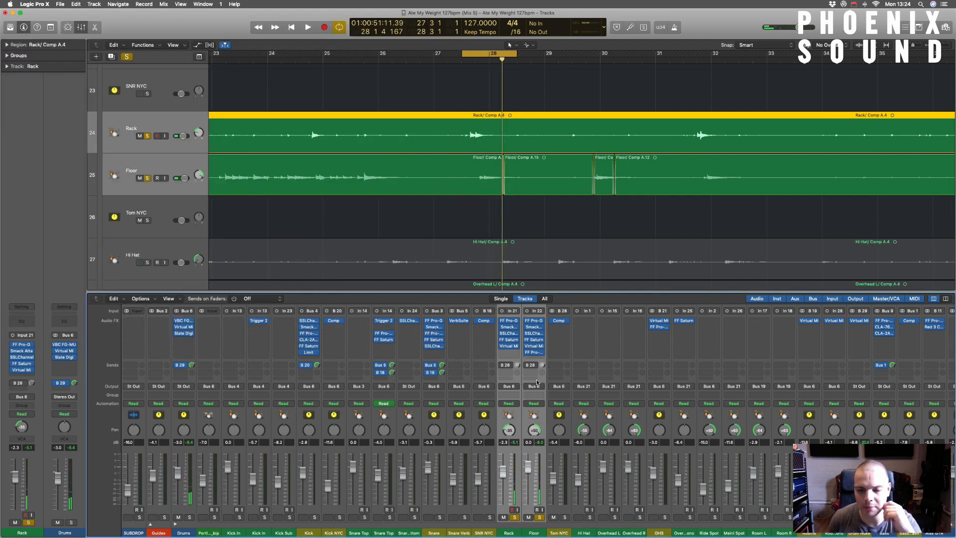
scroll(527, 376, right, 1)
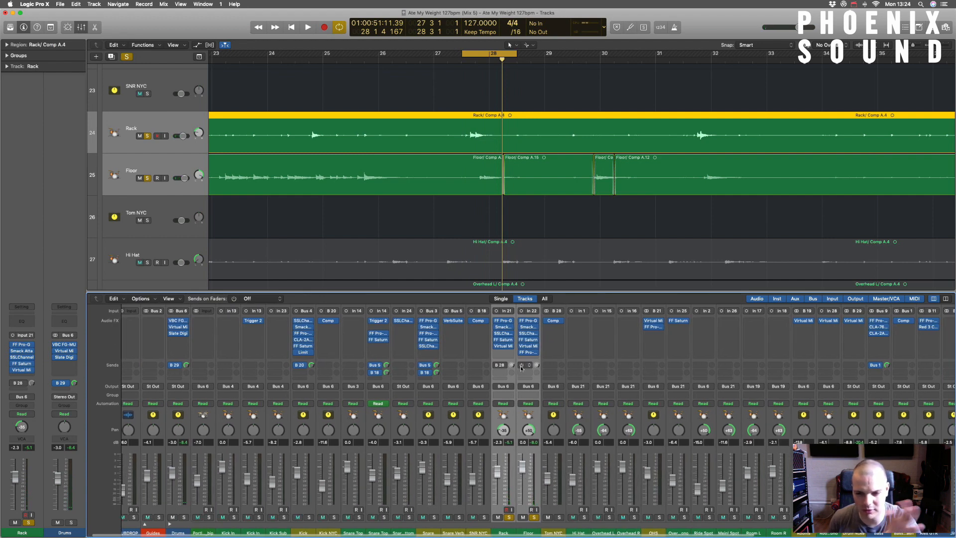
click(521, 366)
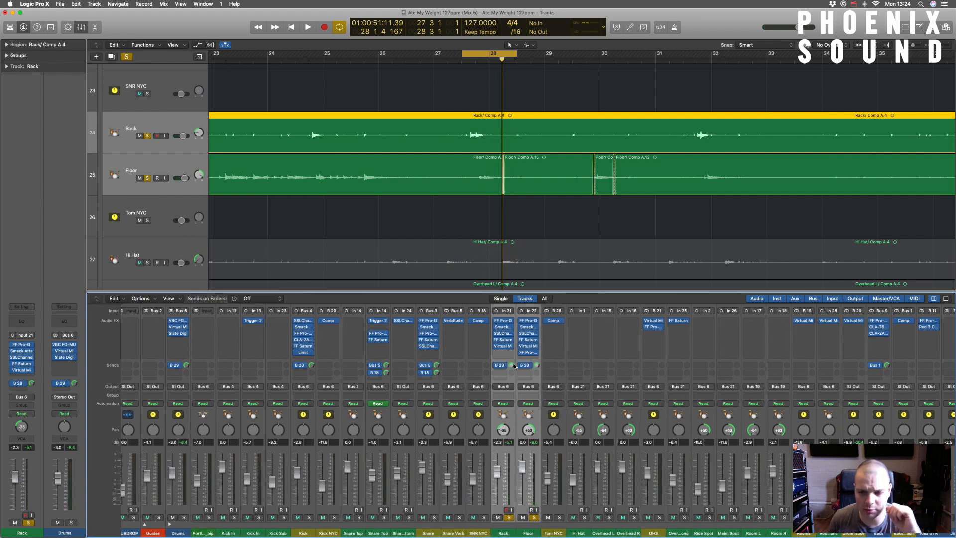
Check the ratio, threshold and limiter threshold in the Tom NYC channel's Compressor, and play the toms with this parallel bus.
click(554, 322)
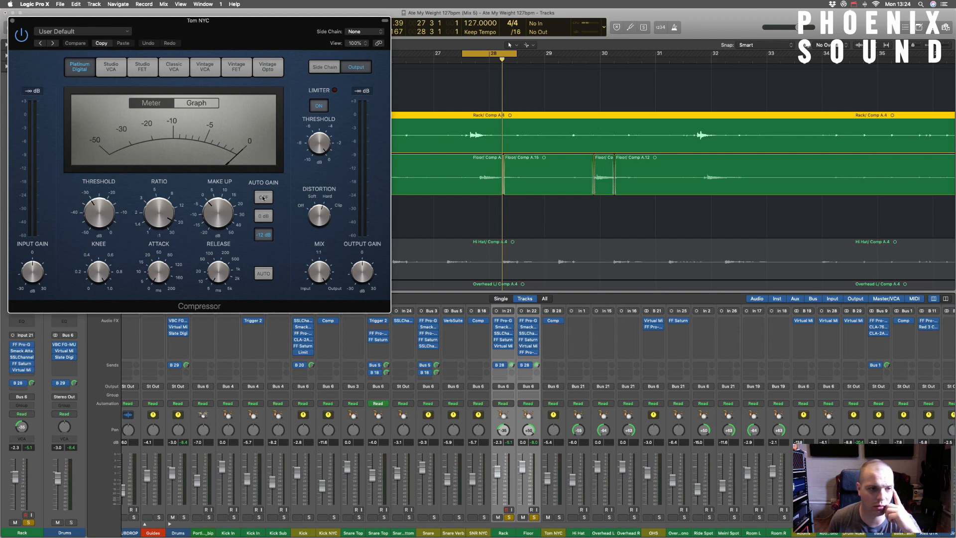
drag(160, 213, 170, 215)
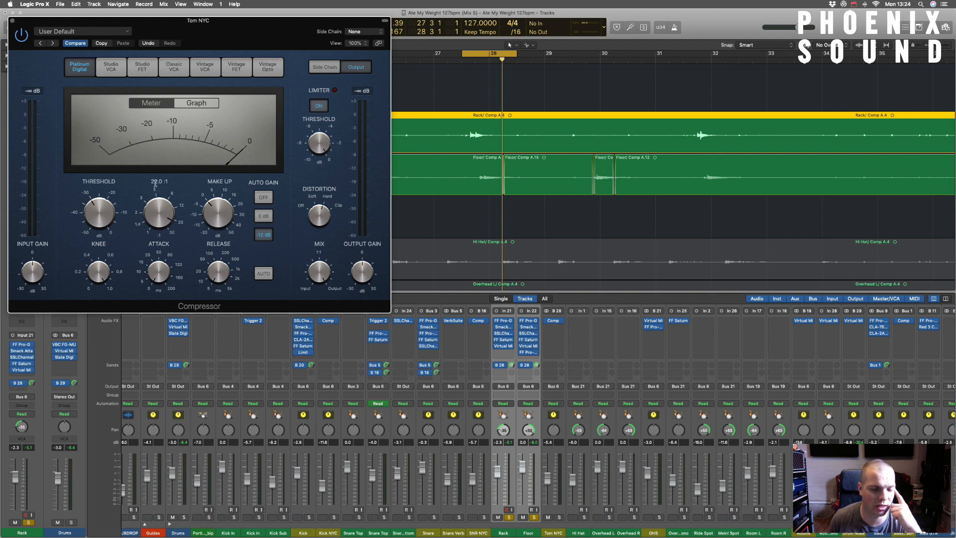
drag(102, 222, 98, 214)
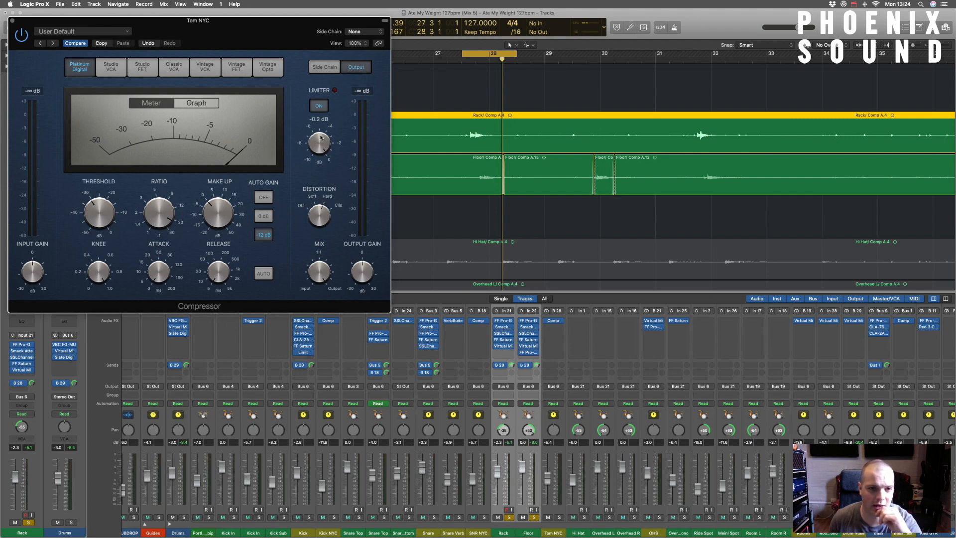
click(12, 20)
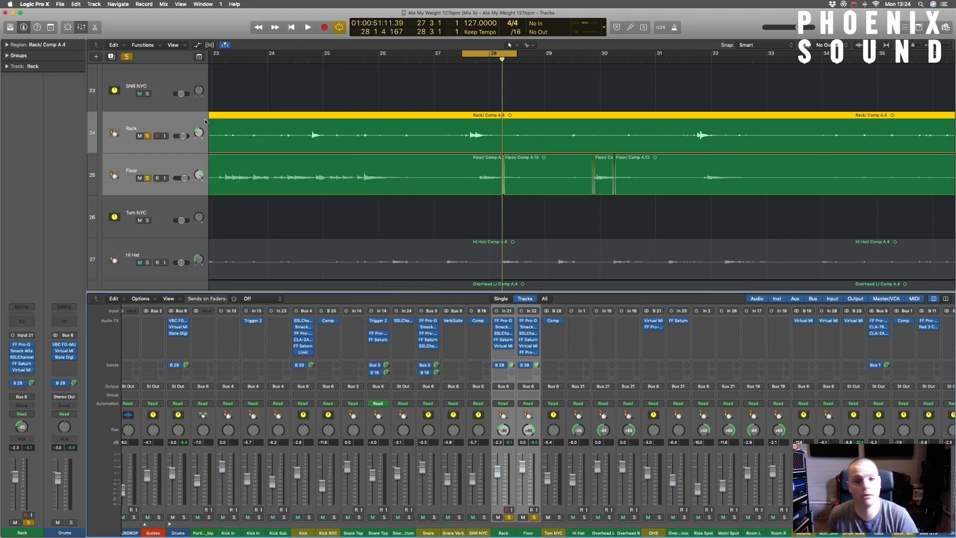
key(space)
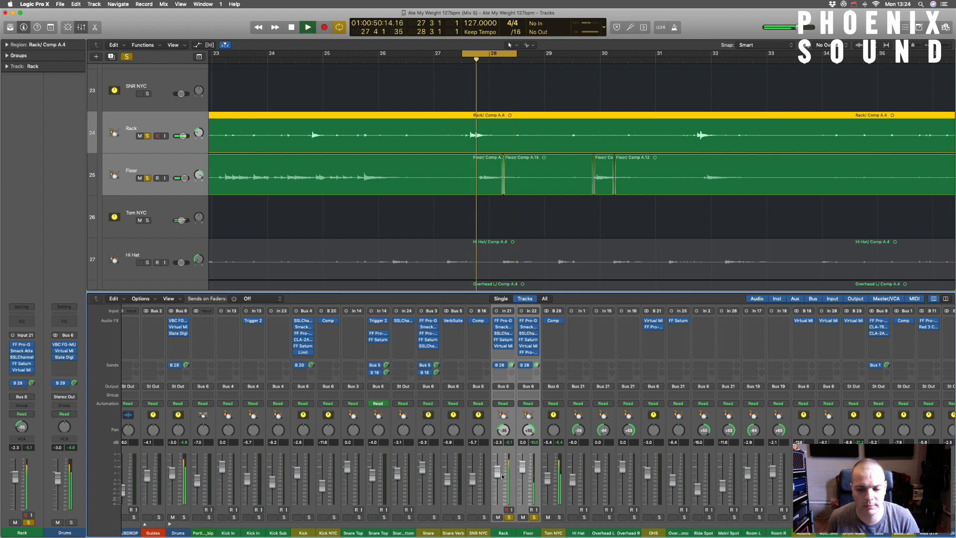
key(space)
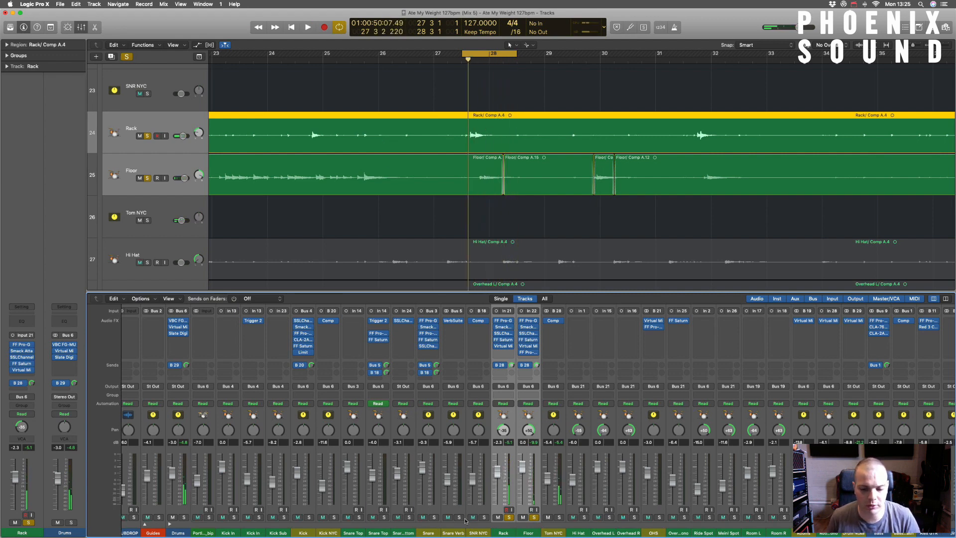
Solo the kick and snare channels along with the toms and play them over a cycle range from bar 26 to bar 29.
drag(484, 518, 226, 528)
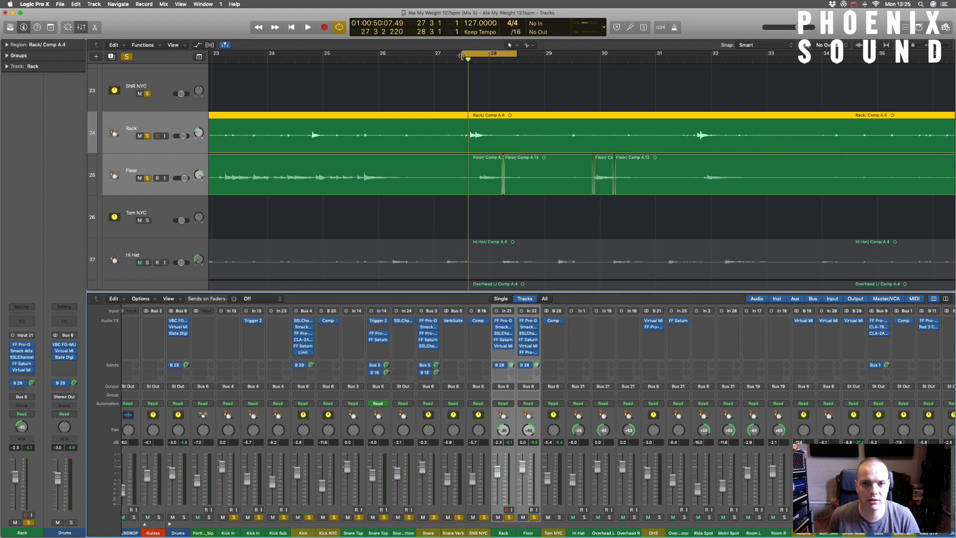
drag(463, 56, 380, 60)
key(space)
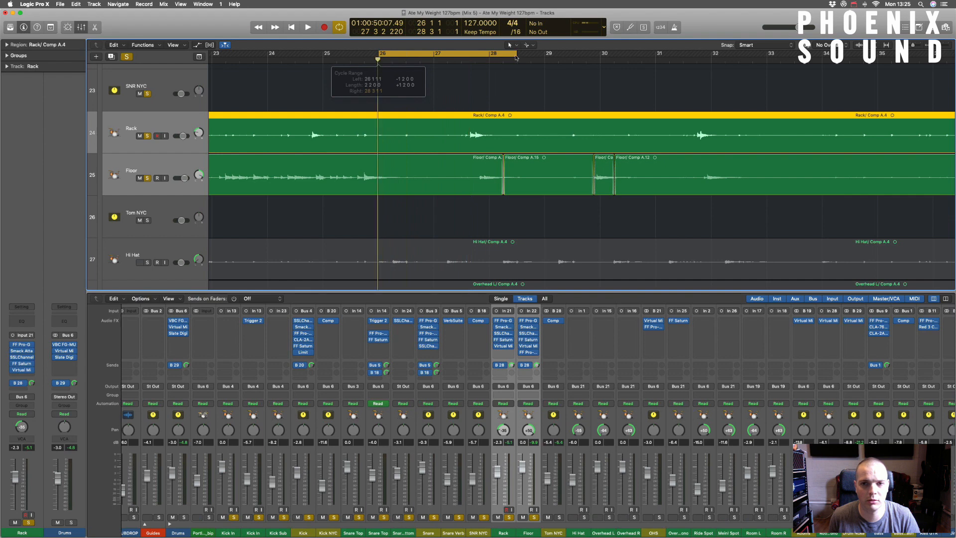
drag(517, 56, 543, 55)
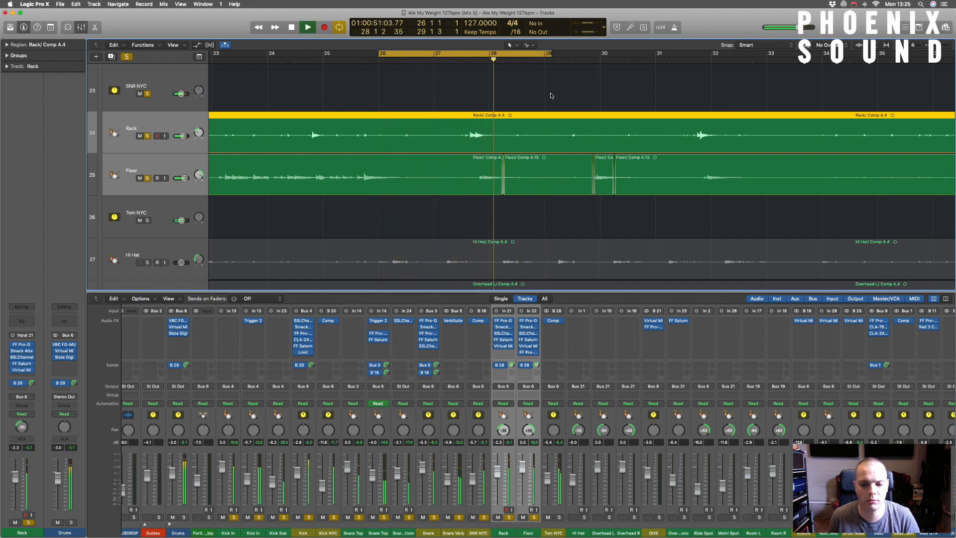
key(space)
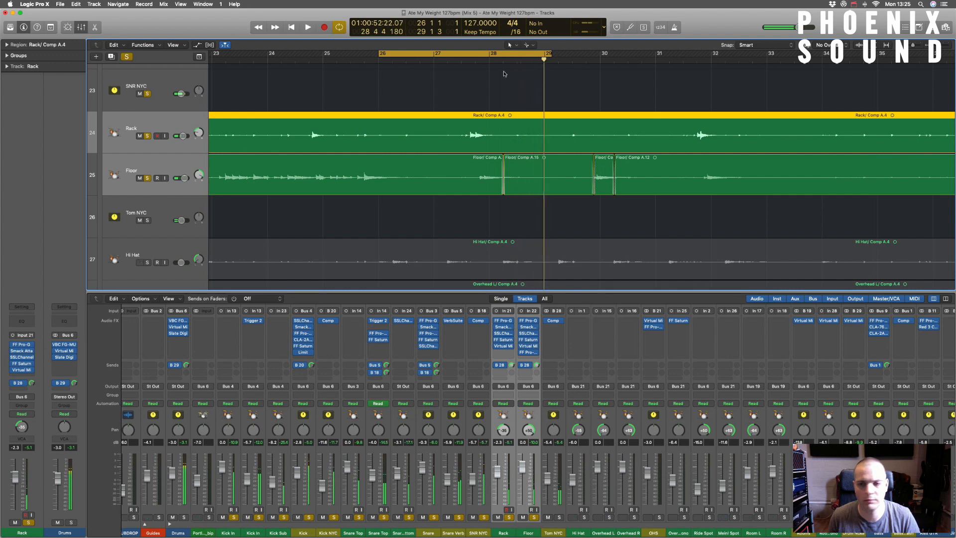
Turn off the cycle range and select the OHS channel with it as the only soloed channel.
click(489, 53)
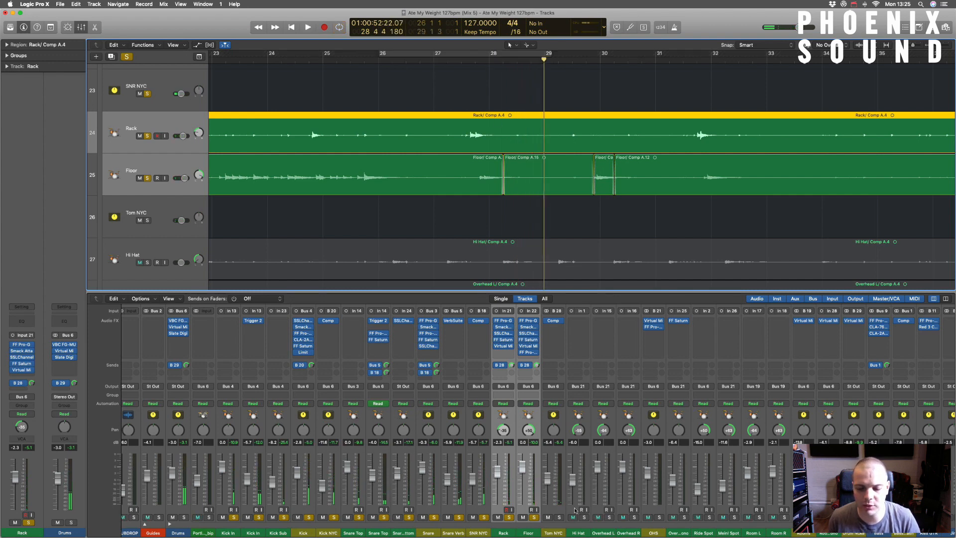
click(660, 518)
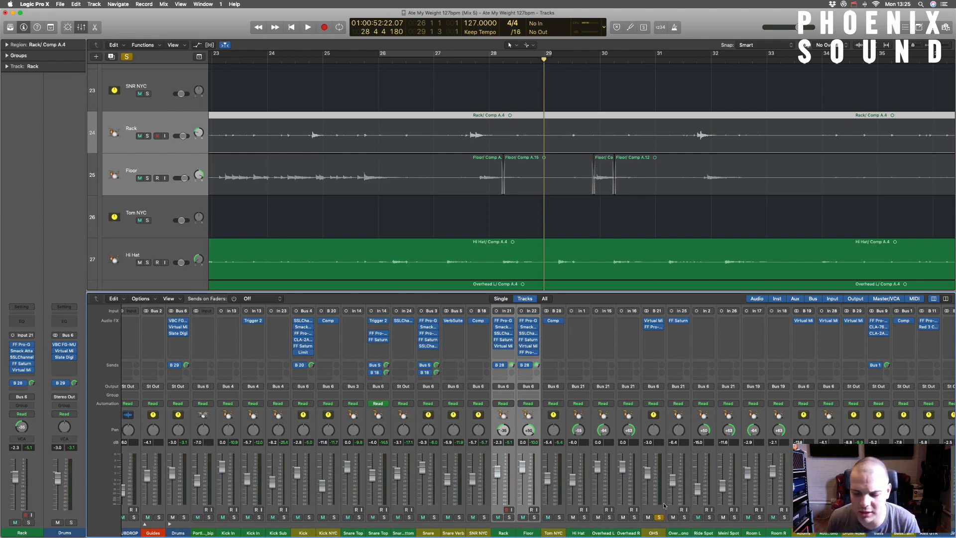
click(653, 451)
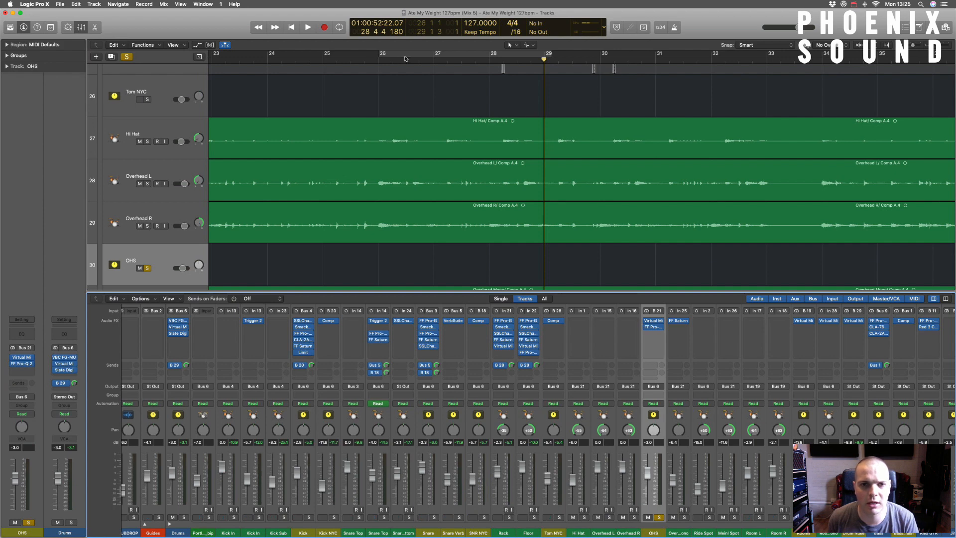
Set a cycle range from bar 34 to about bar 43 and play the soloed overheads.
scroll(448, 79, right, 5)
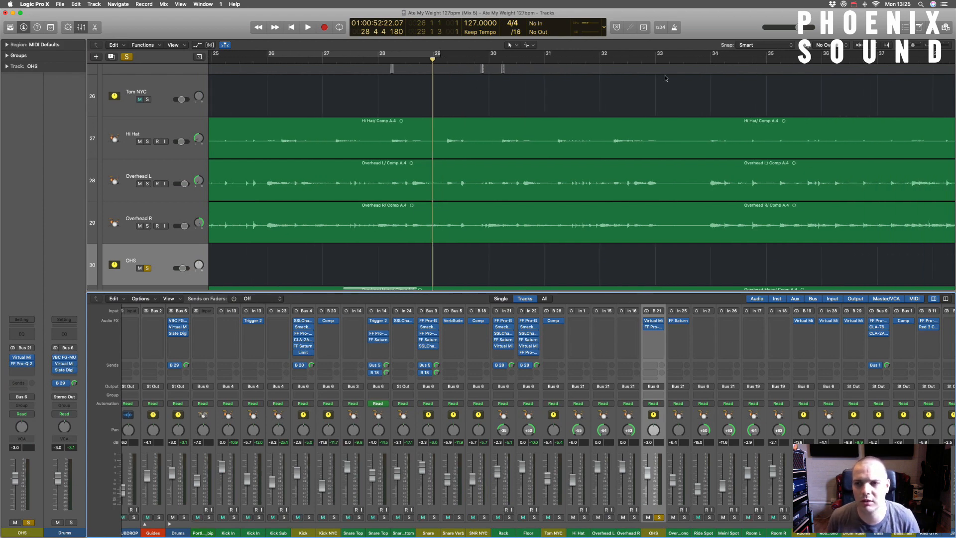
drag(715, 57, 905, 101)
key(space)
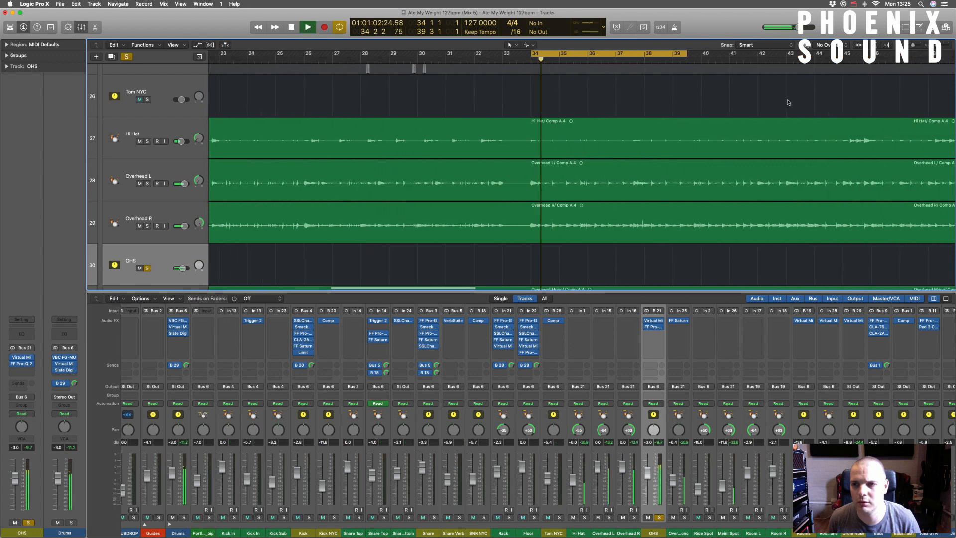
drag(692, 57, 792, 59)
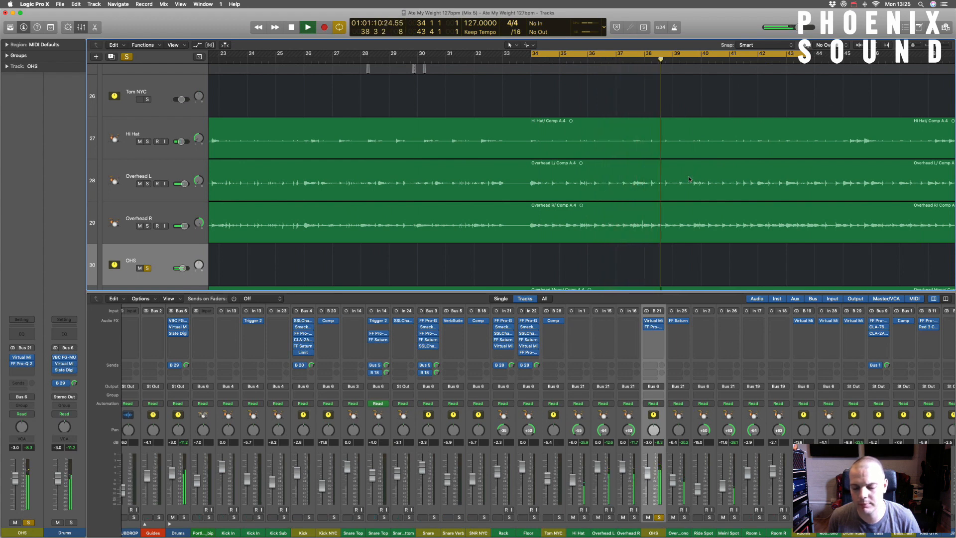
key(space)
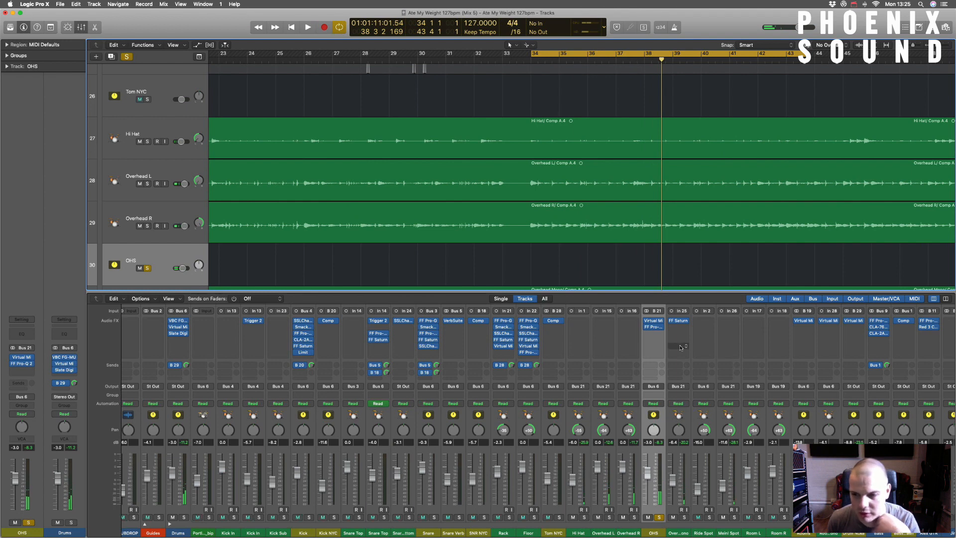
Examine the FG-401 compressor in the OHS channel's Virtual Mix Rack with playback, and the cuts in its Pro-Q 2 EQ.
click(655, 322)
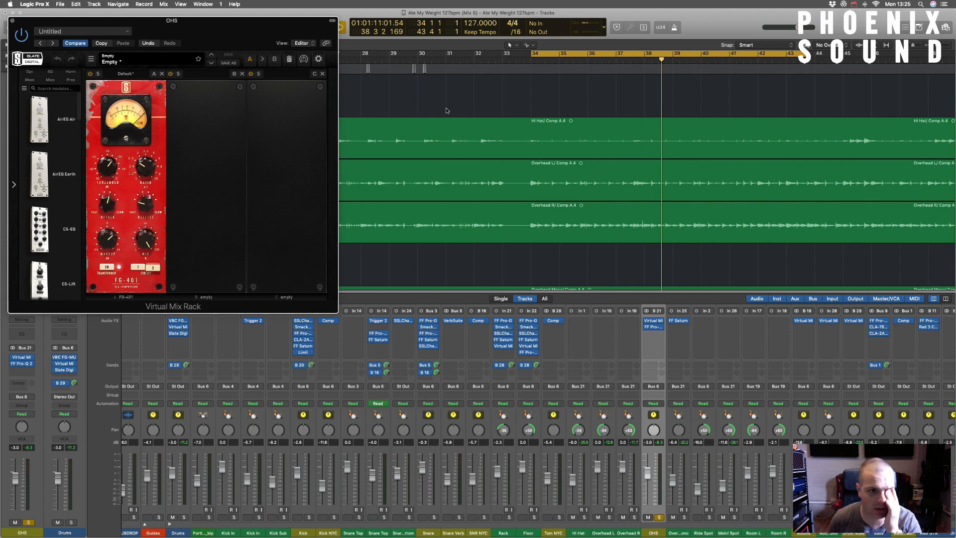
key(space)
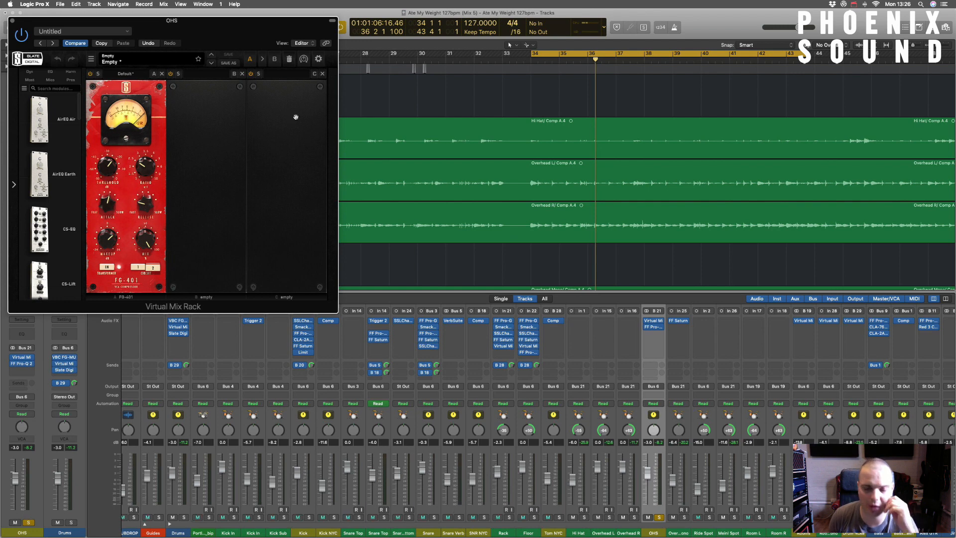
click(654, 327)
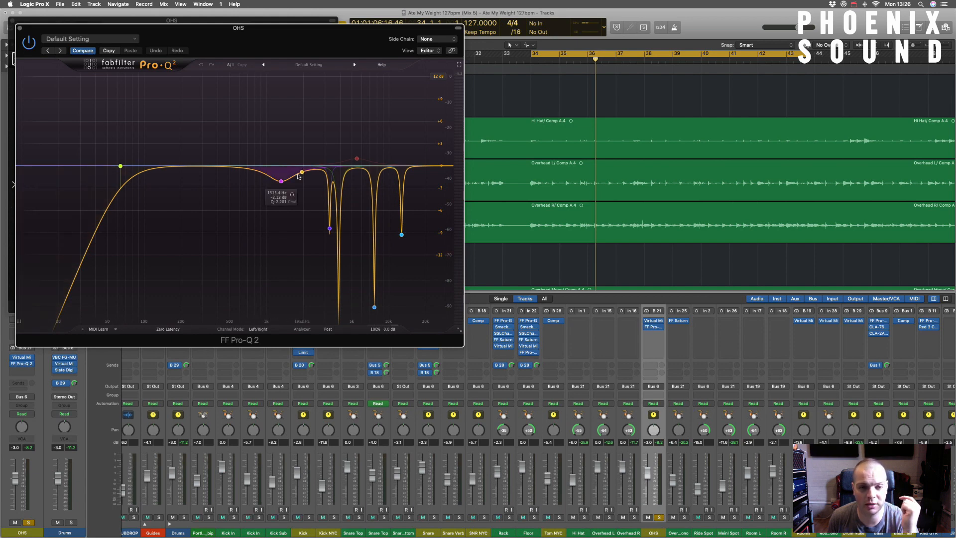
click(282, 182)
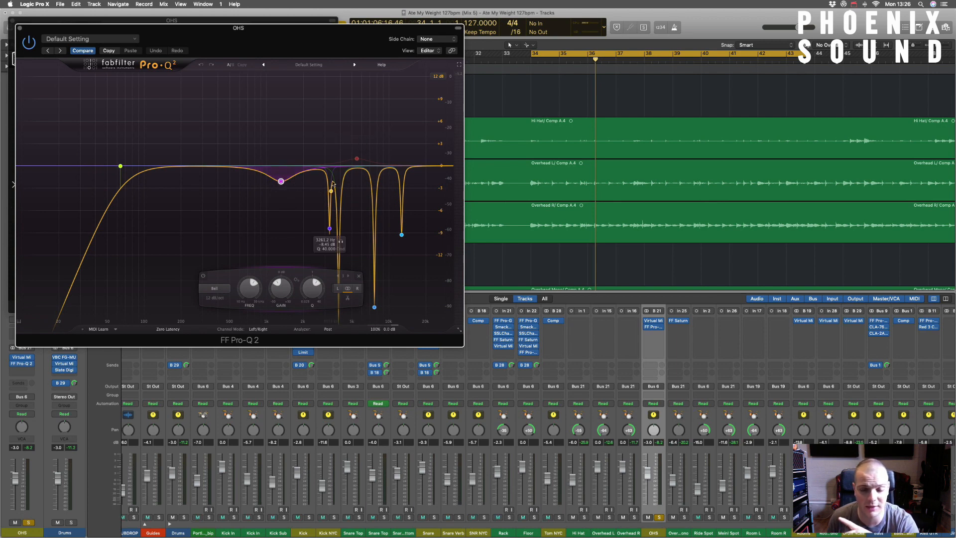
Set Band 7's gain to -7.72 dB in the OHS Pro-Q 2 during playback and widen the display range to 30 dB.
click(401, 235)
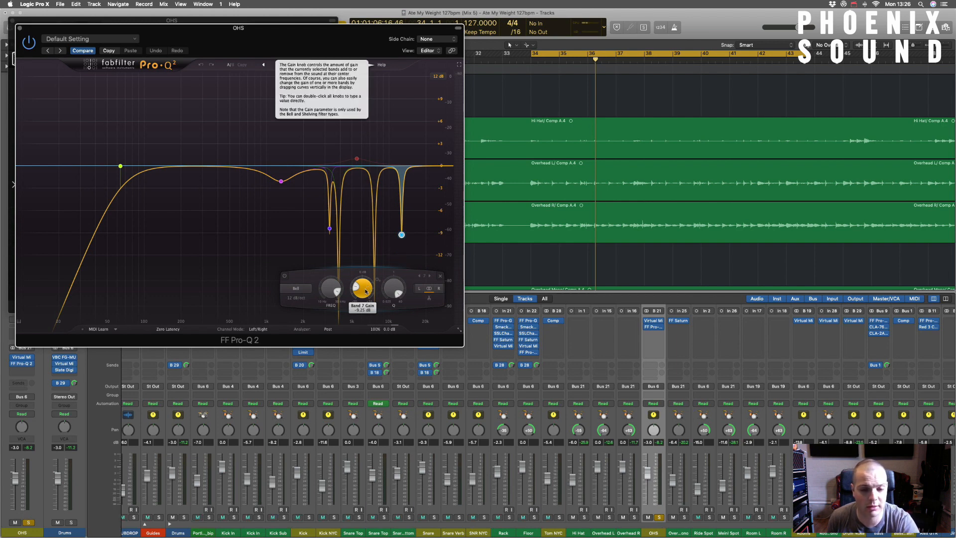
key(space)
mouse_move(365, 294)
mouse_down()
mouse_move(364, 234)
mouse_move(361, 299)
mouse_up()
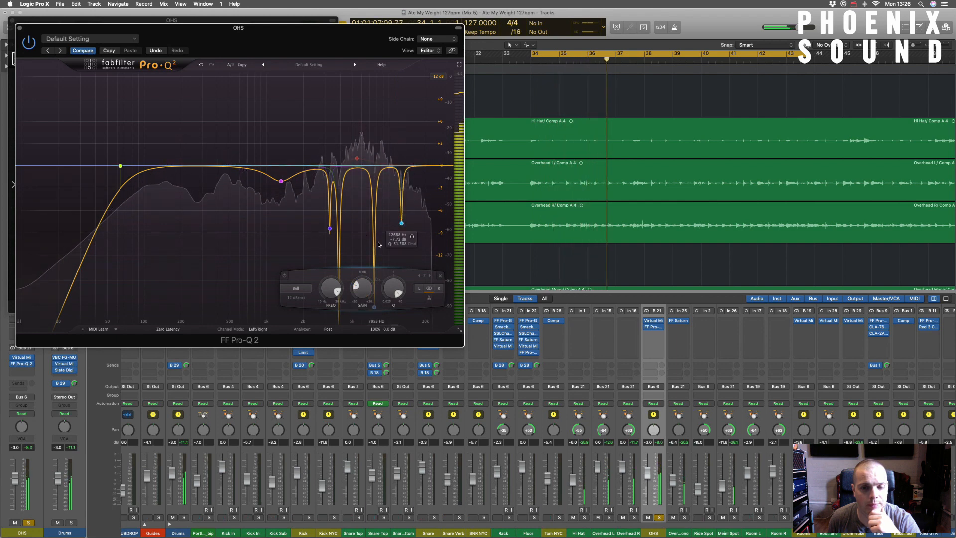
click(437, 75)
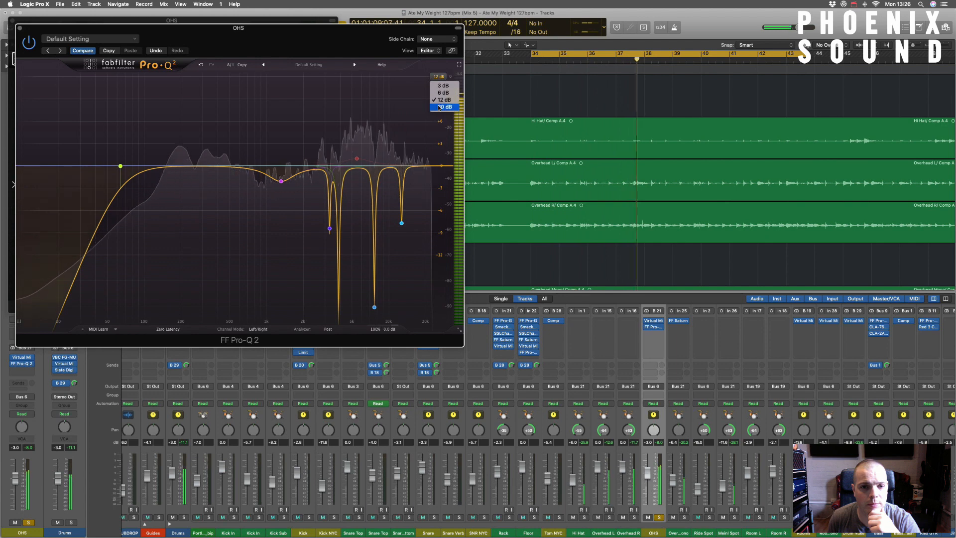
click(439, 107)
Reduce the cut near 7.6 kHz to -12.12 dB, lighten the deep cut near 3.7 kHz and deepen the narrow cut just below it.
click(374, 224)
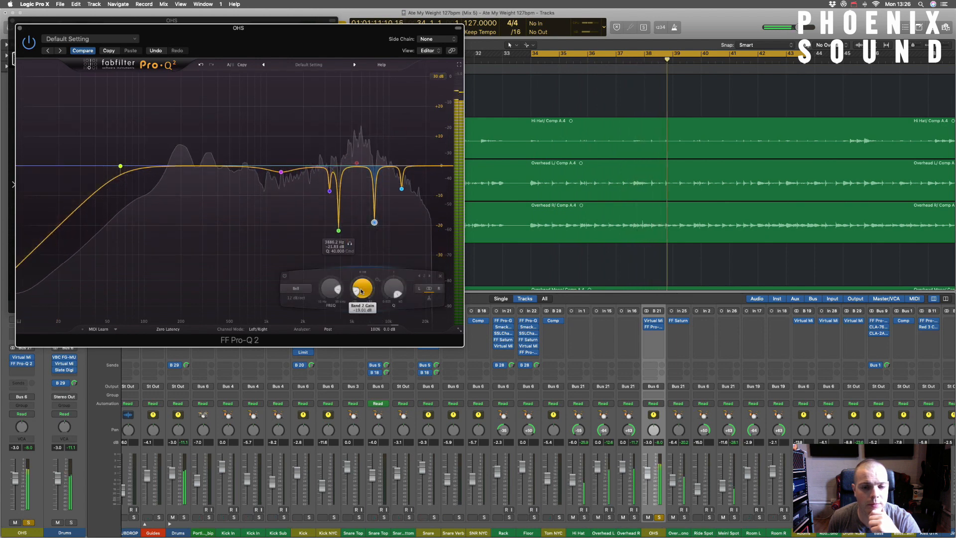
drag(362, 290, 344, 239)
click(339, 232)
mouse_move(338, 288)
mouse_down()
mouse_move(337, 218)
mouse_move(327, 291)
mouse_up()
click(329, 191)
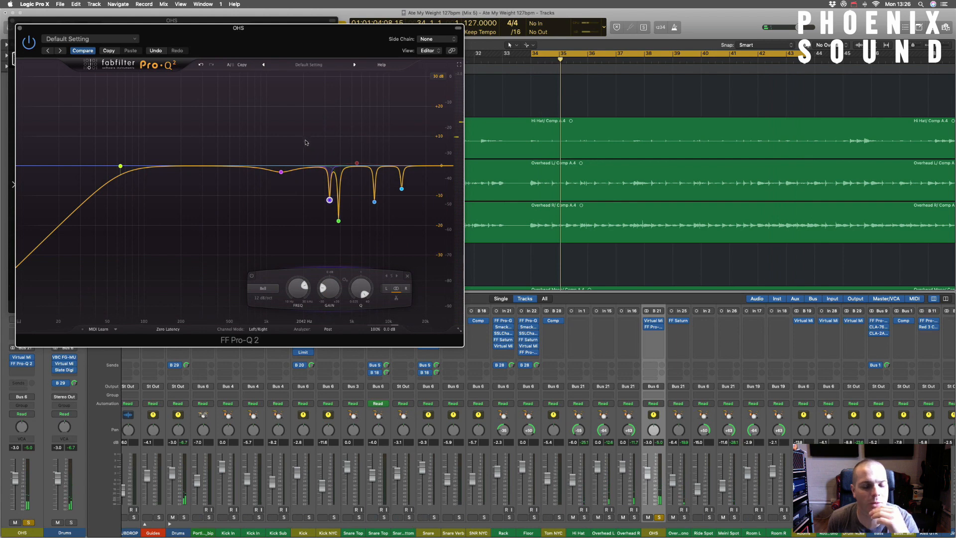
Delete the bypassed red band from the OHS channel's Pro-Q 2 and close both open plug-in windows.
click(356, 162)
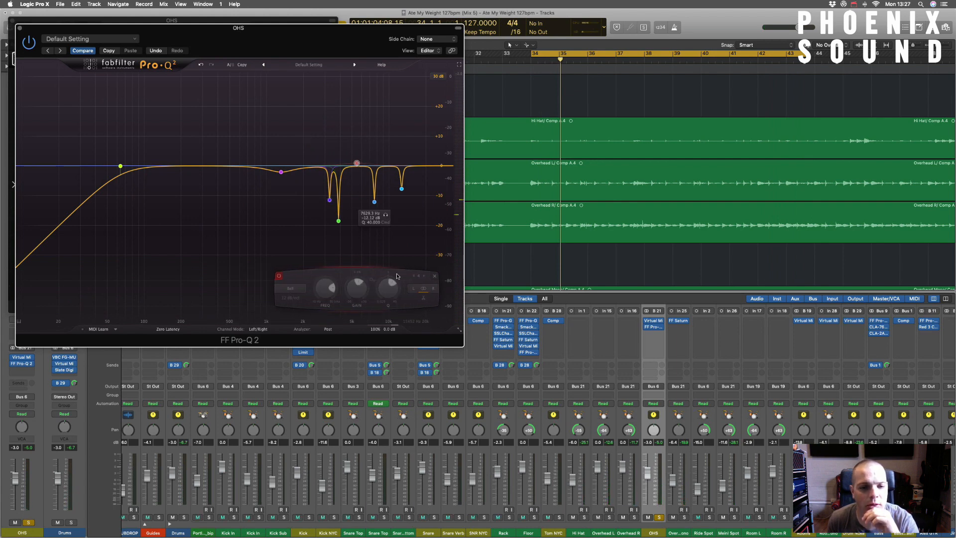
click(434, 277)
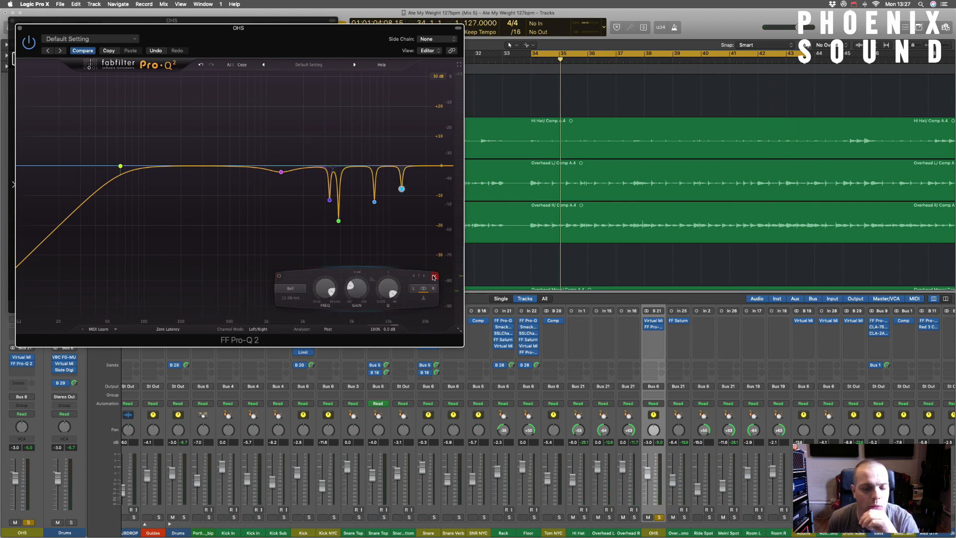
click(282, 173)
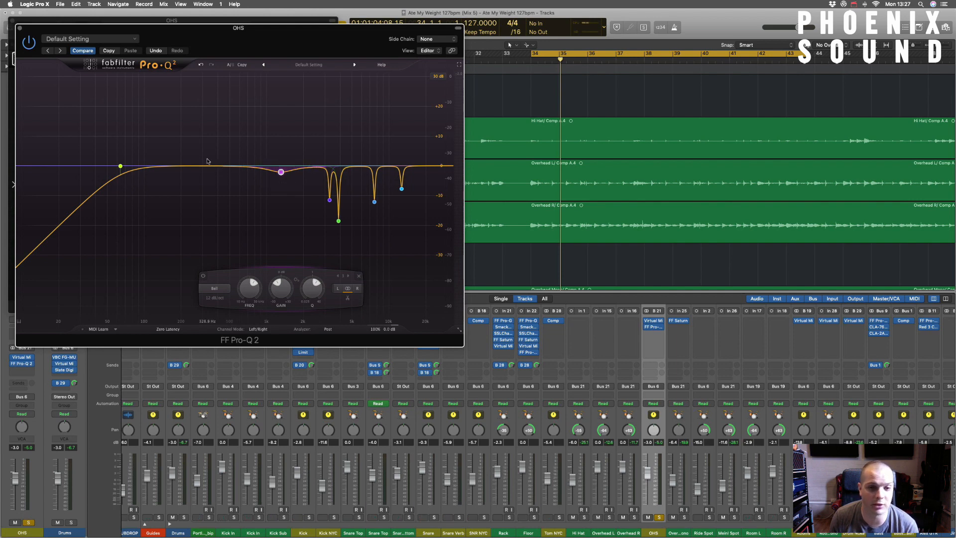
click(20, 28)
click(13, 21)
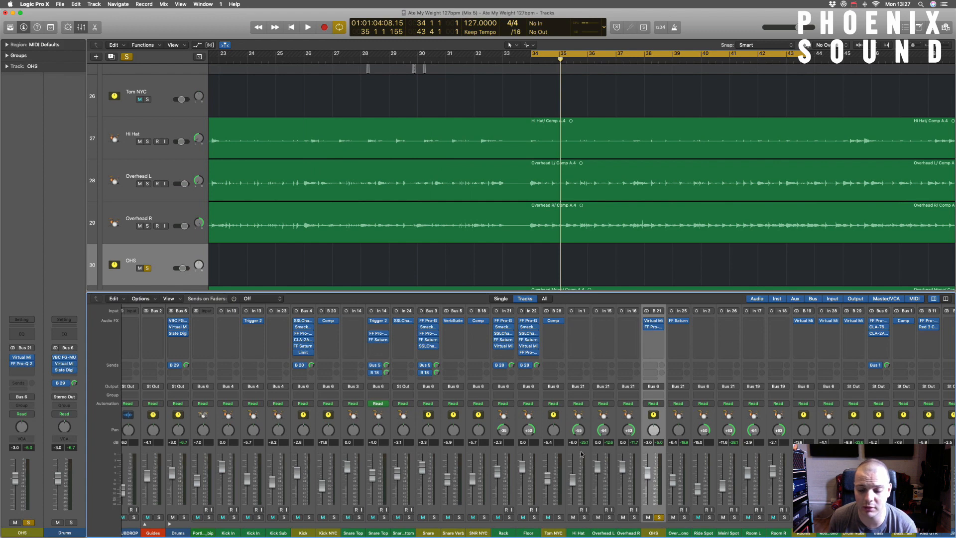
Go through the cymbal channels in turn: Hi Hat, Overhead L and R, Overhead Mono, Ride Spot, Meinl Spot and the OHS bus.
click(581, 454)
drag(604, 454, 629, 454)
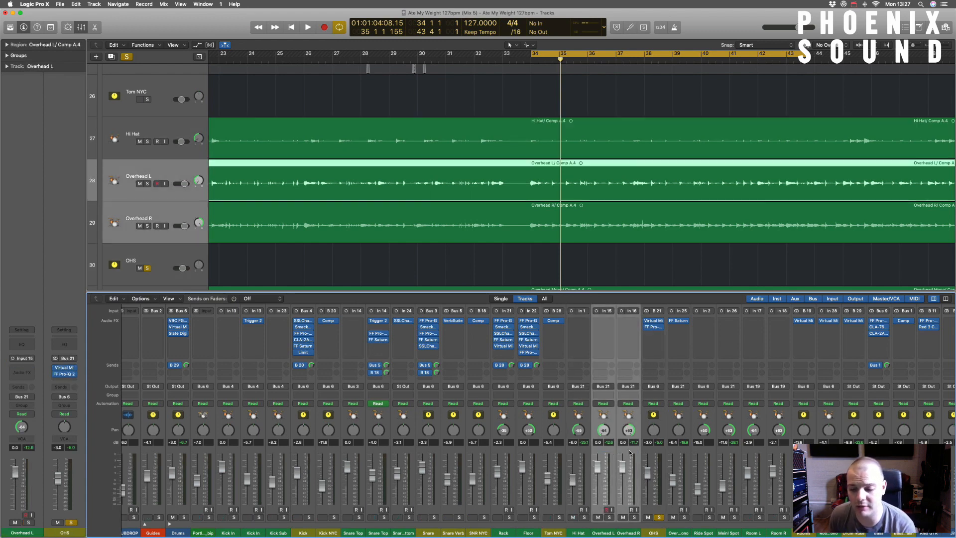
click(670, 454)
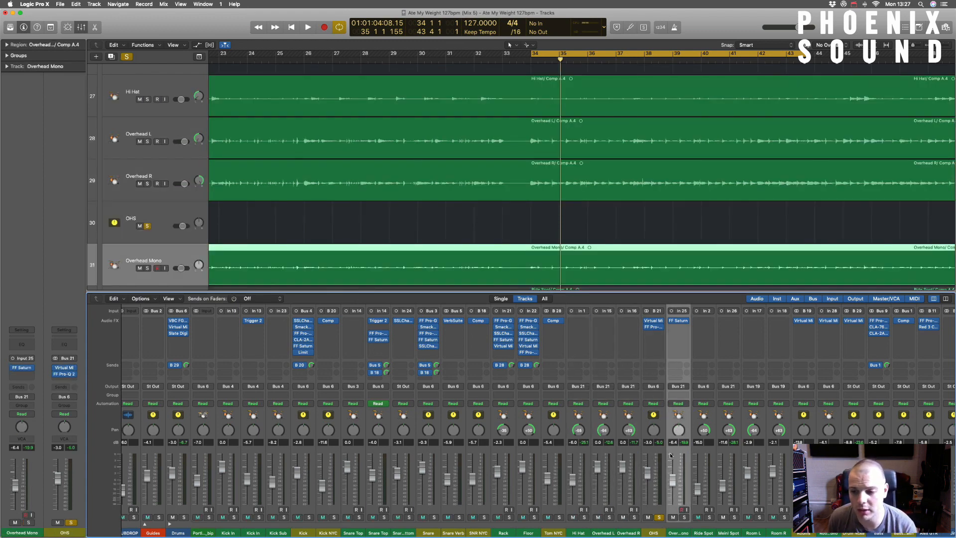
click(707, 454)
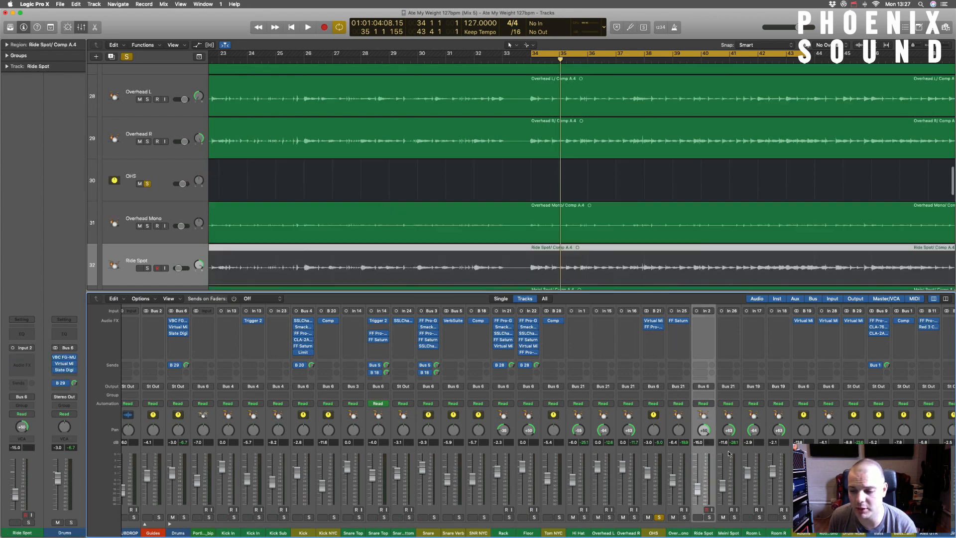
click(730, 454)
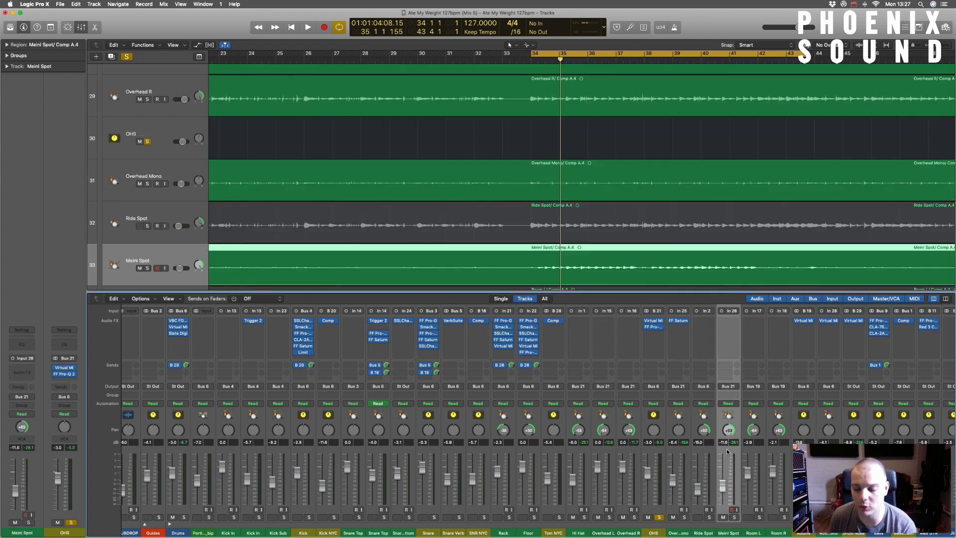
click(651, 454)
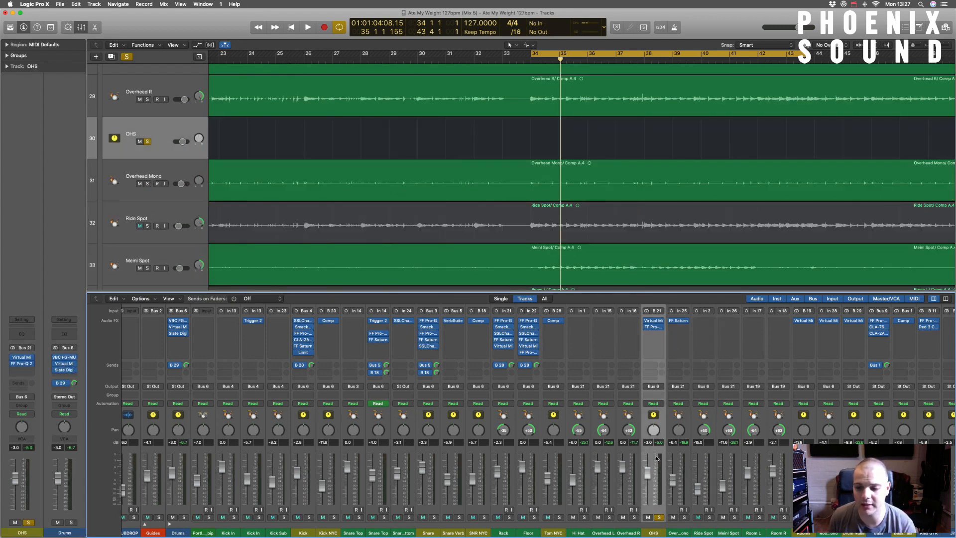
Select the Overhead Mono channel, make it the only soloed channel and start playing it.
click(686, 453)
click(685, 518)
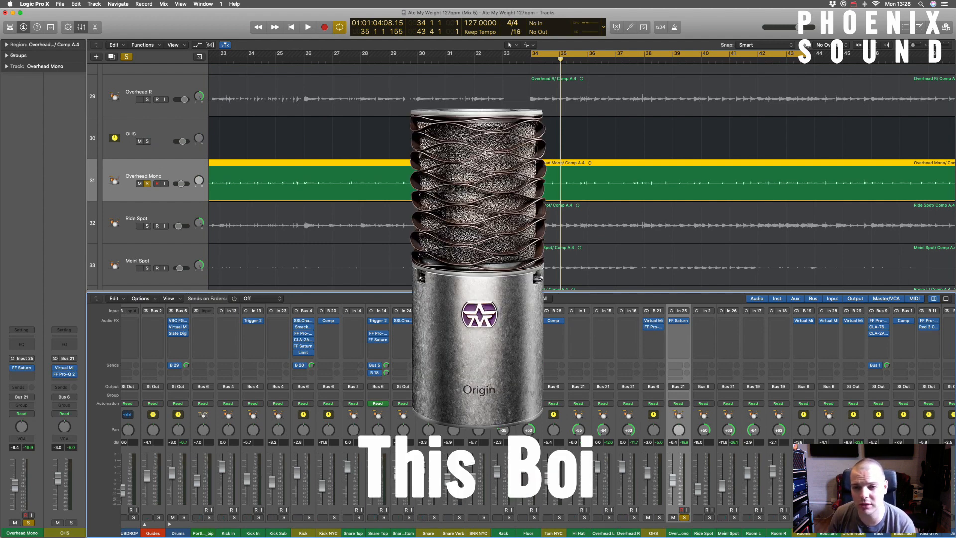
key(space)
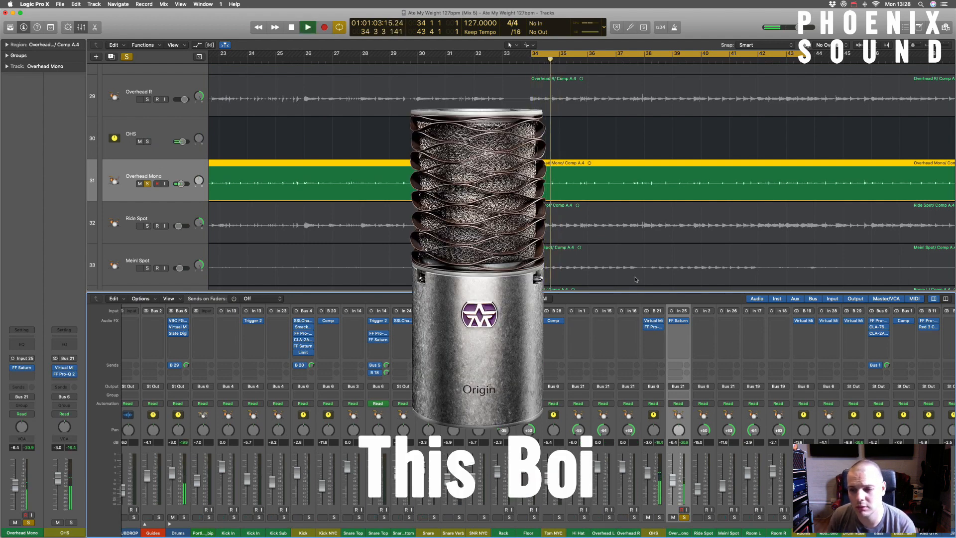
Examine the Saturn saturation on the Overhead Mono channel with playback and compare it with the OHS channel's Pro-Q 2.
click(679, 321)
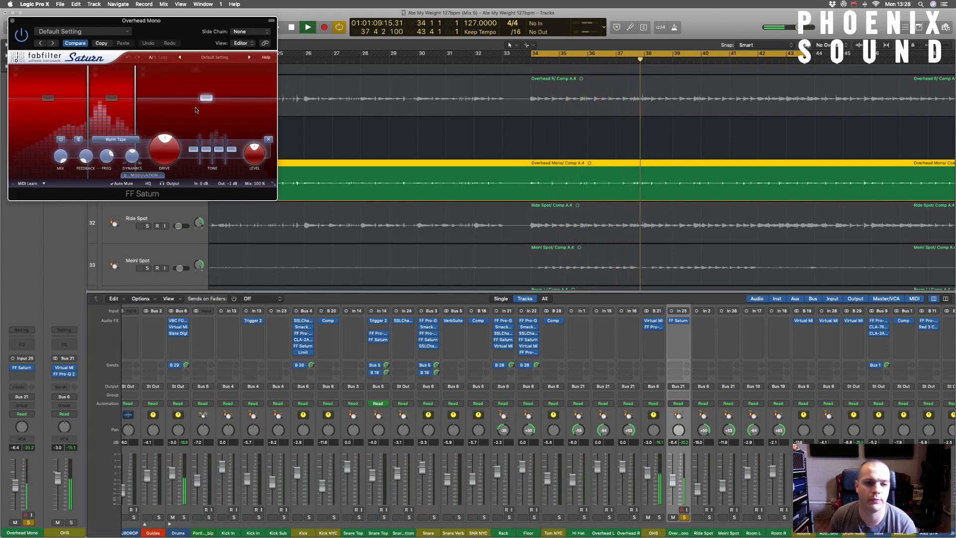
key(space)
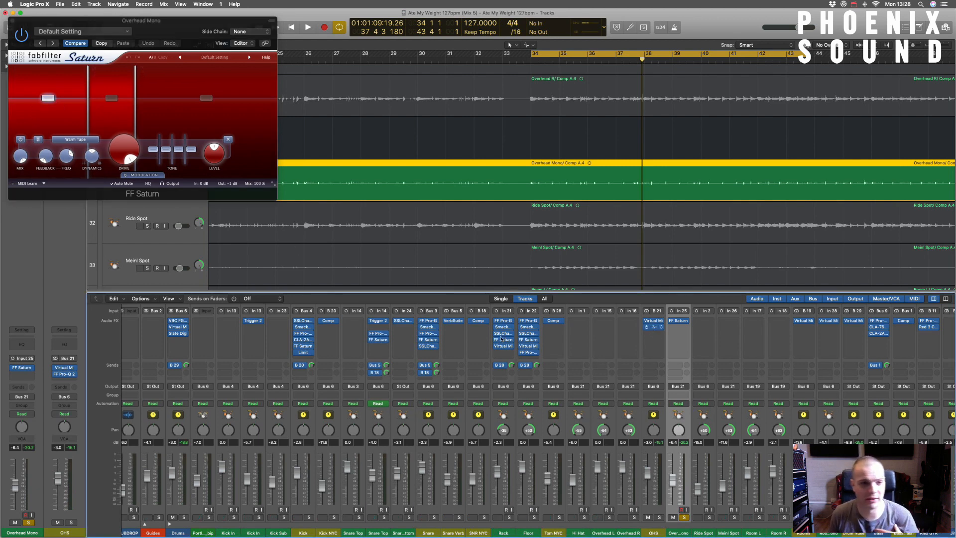
click(653, 328)
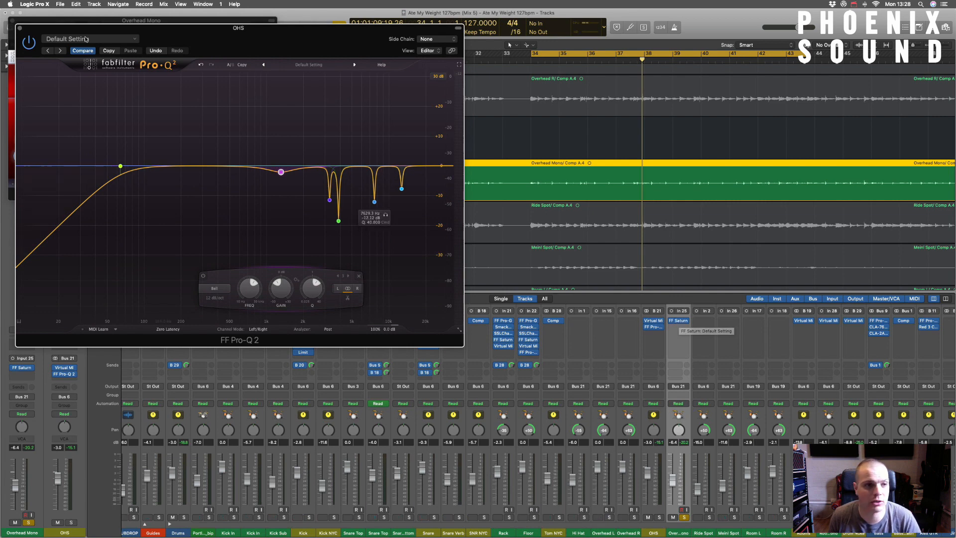
click(679, 321)
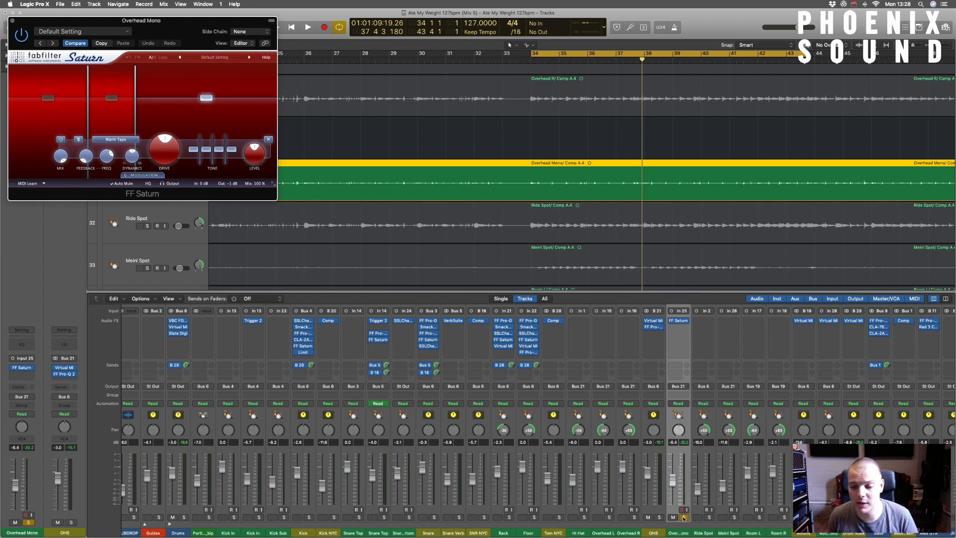
Solo OHS alongside Overhead Mono, play them with Ride Spot soloed as well, and clear all solos after stopping.
click(659, 517)
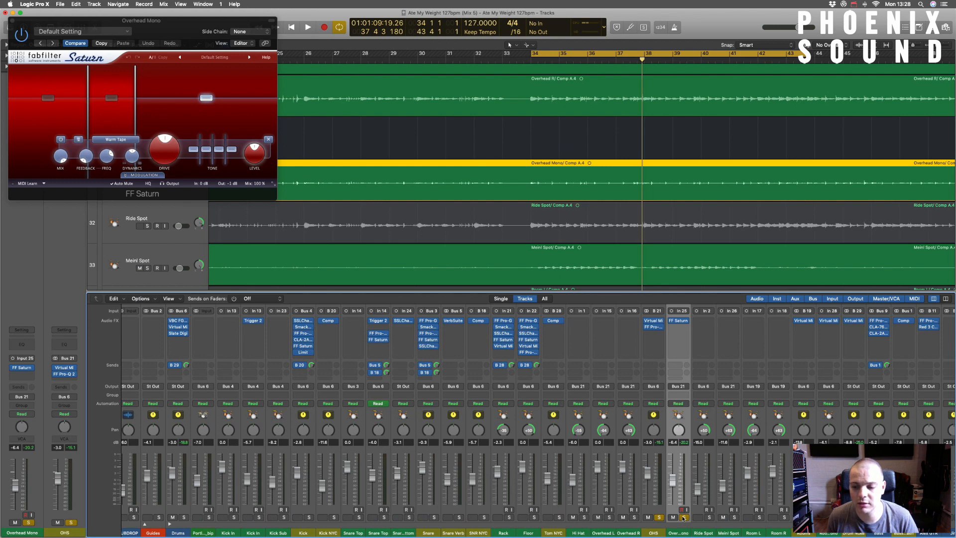
key(space)
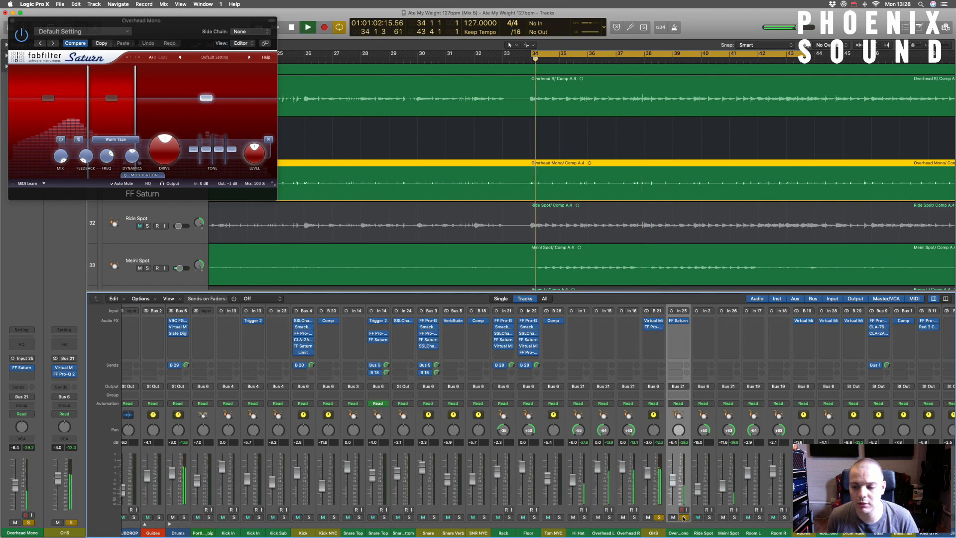
click(711, 517)
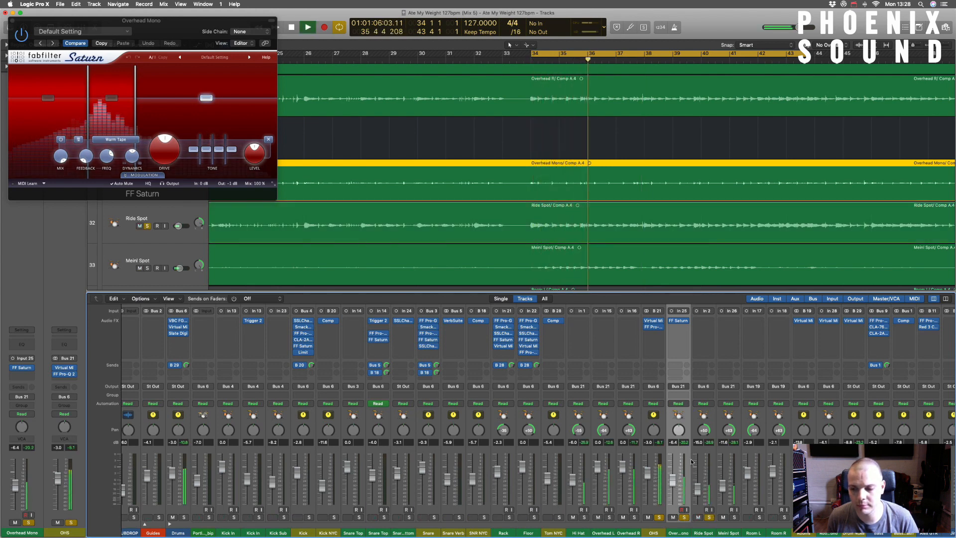
key(space)
alt+click(683, 517)
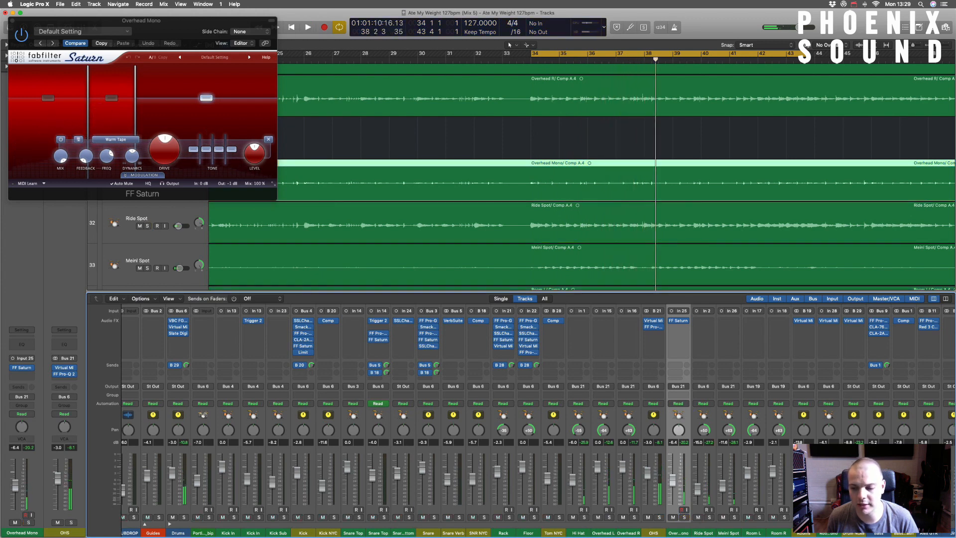
Go through the Room L and Room R channels, select and solo the Rooms bus, and close the Saturn window.
drag(753, 532, 779, 533)
click(803, 532)
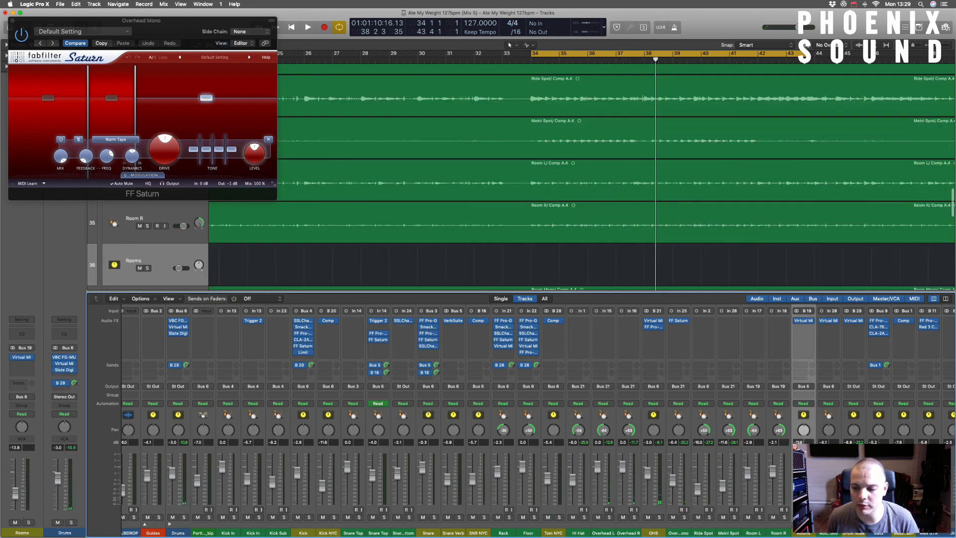
key(s)
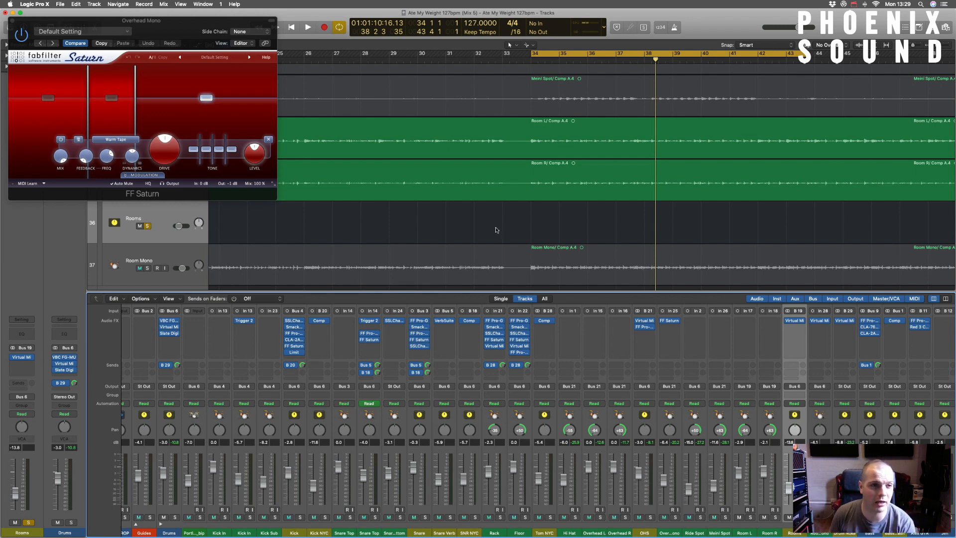
click(12, 21)
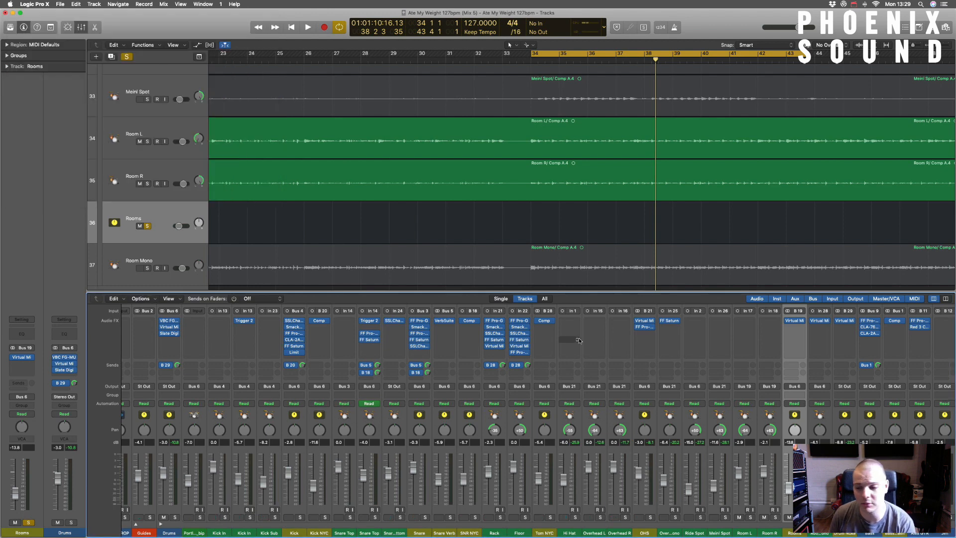
Bypass the Virtual Mix Rack on the Rooms bus and play the soloed room microphones without it.
click(787, 321)
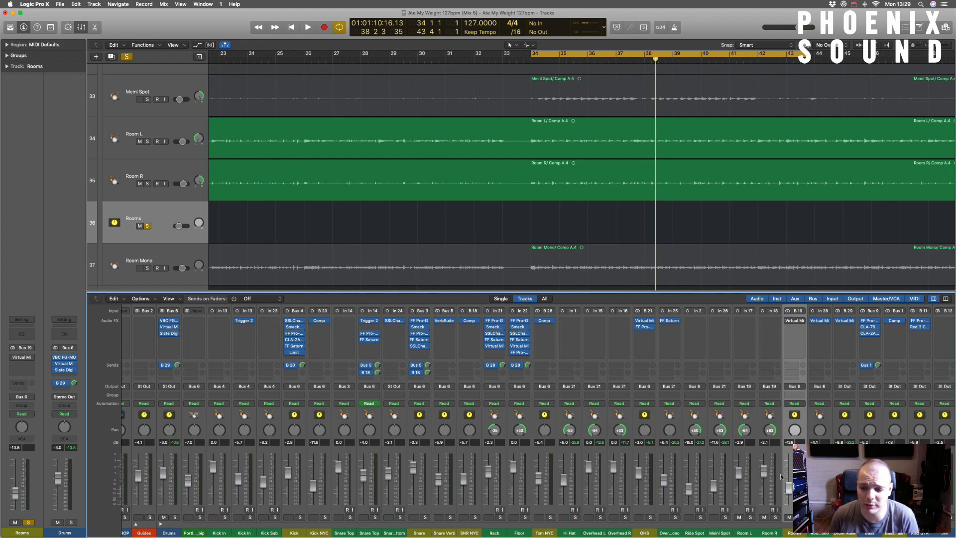
scroll(531, 76, up, 1)
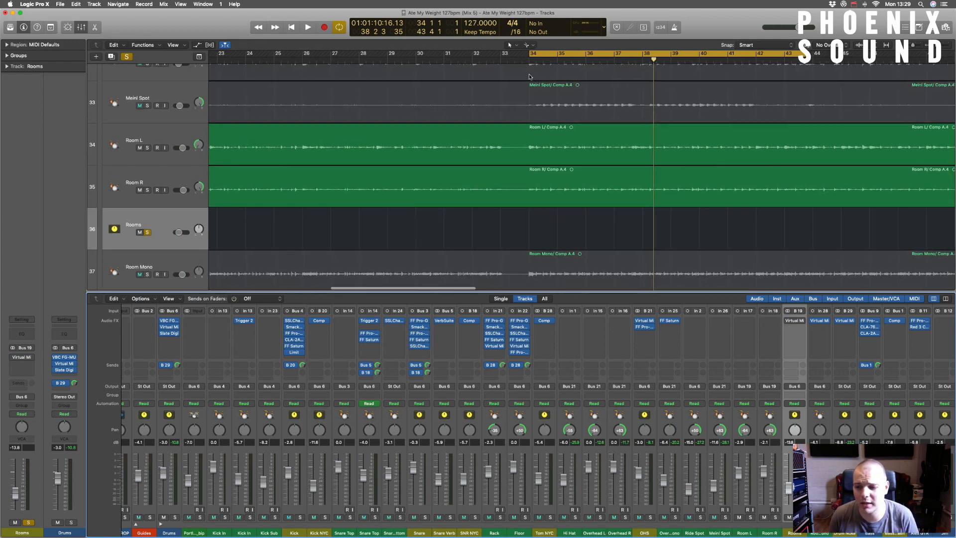
key(space)
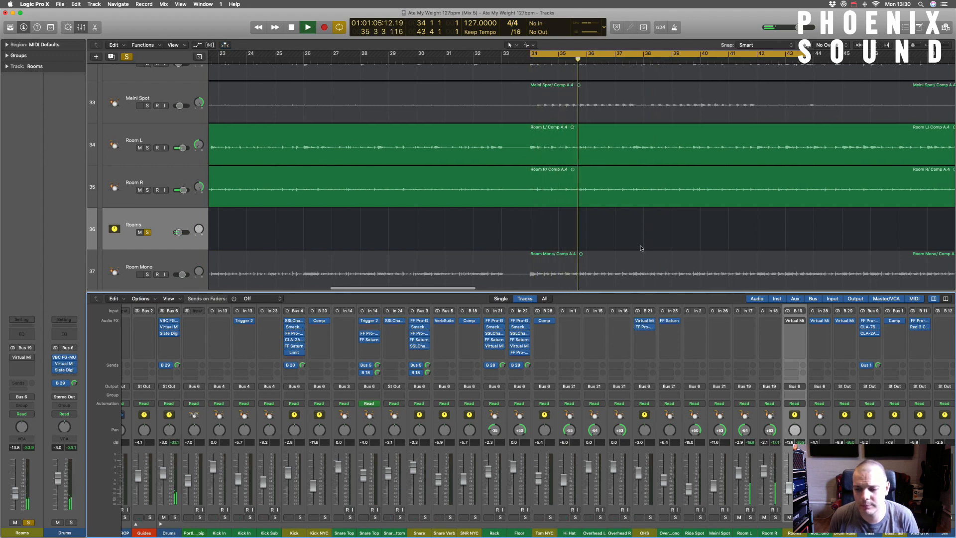
scroll(777, 349, up, 1)
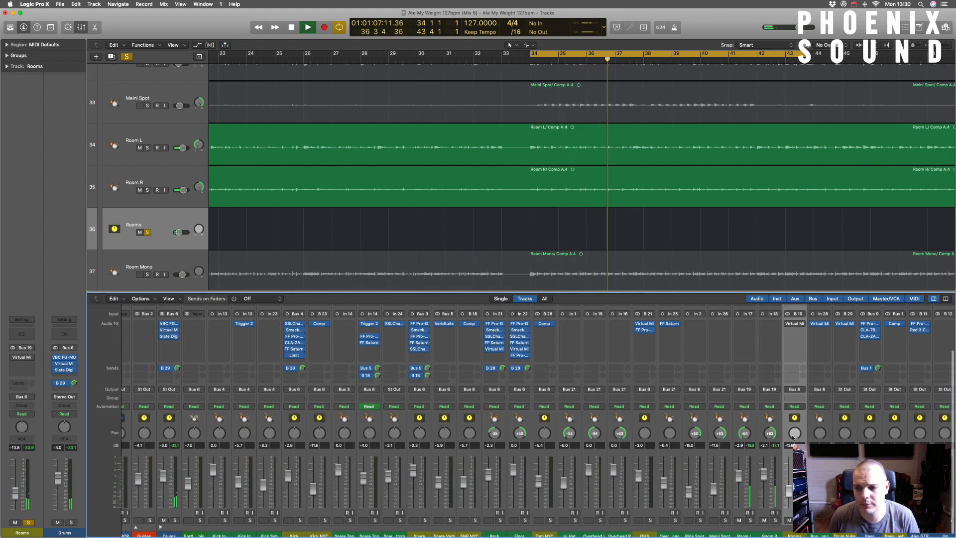
Re-enable the Virtual Mix Rack on the Rooms bus, play the room microphones through it, and open the plug-in at its FG-116 compressor.
key(space)
click(787, 327)
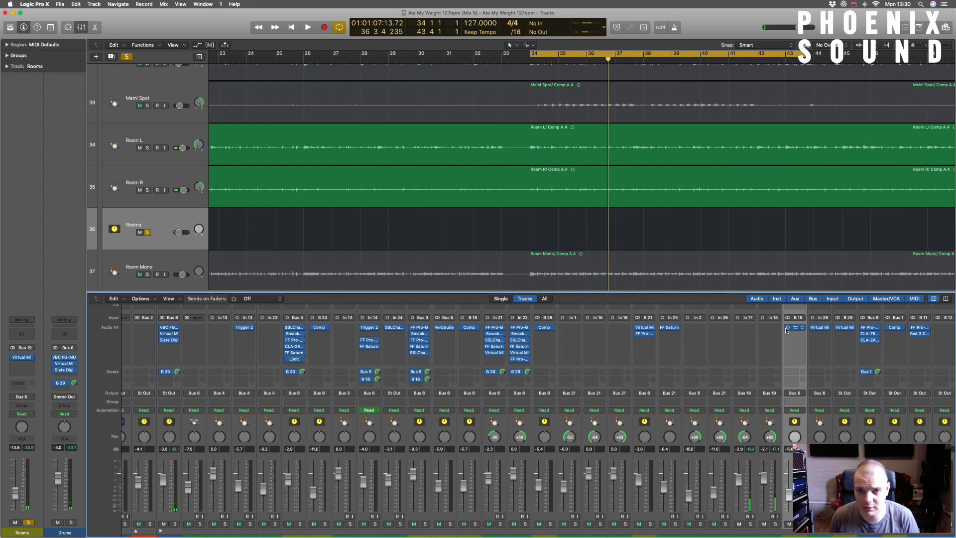
key(space)
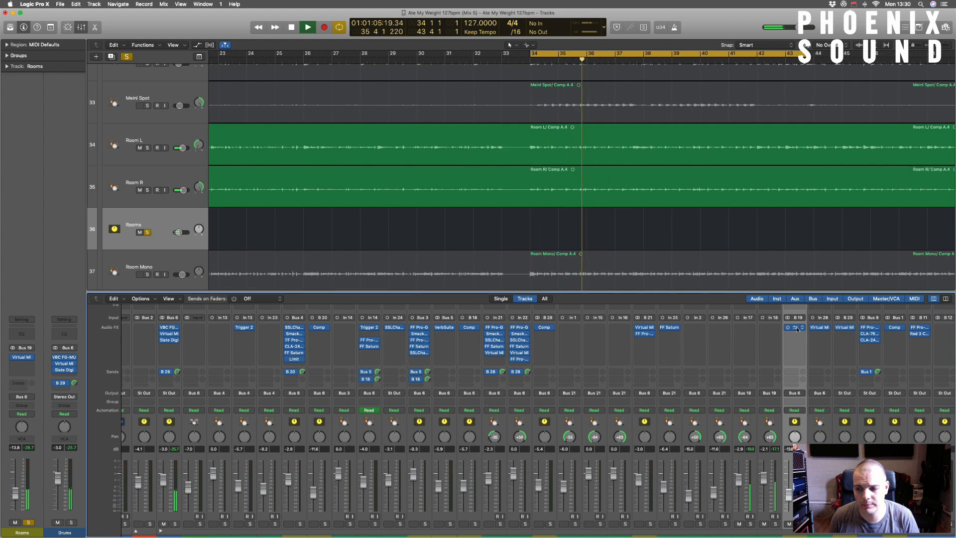
click(796, 328)
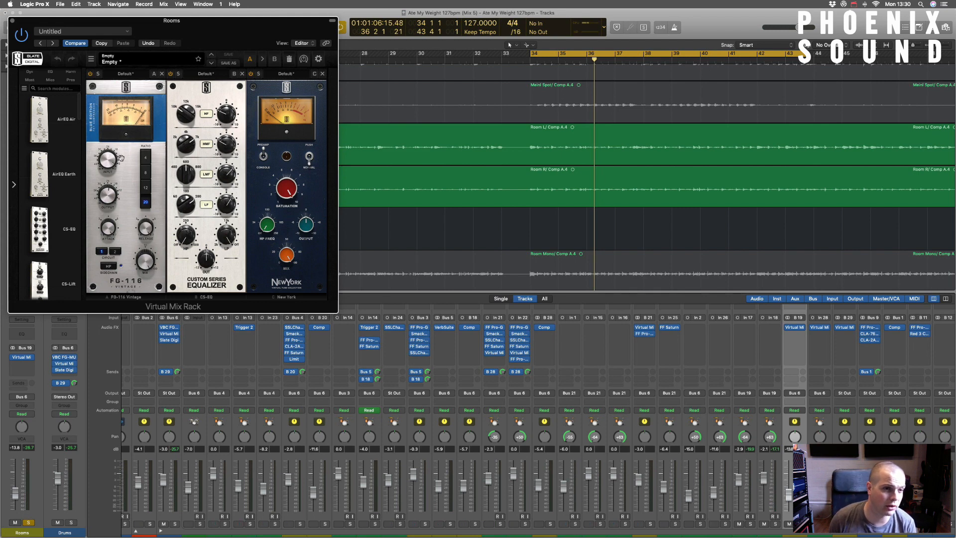
drag(110, 162, 111, 159)
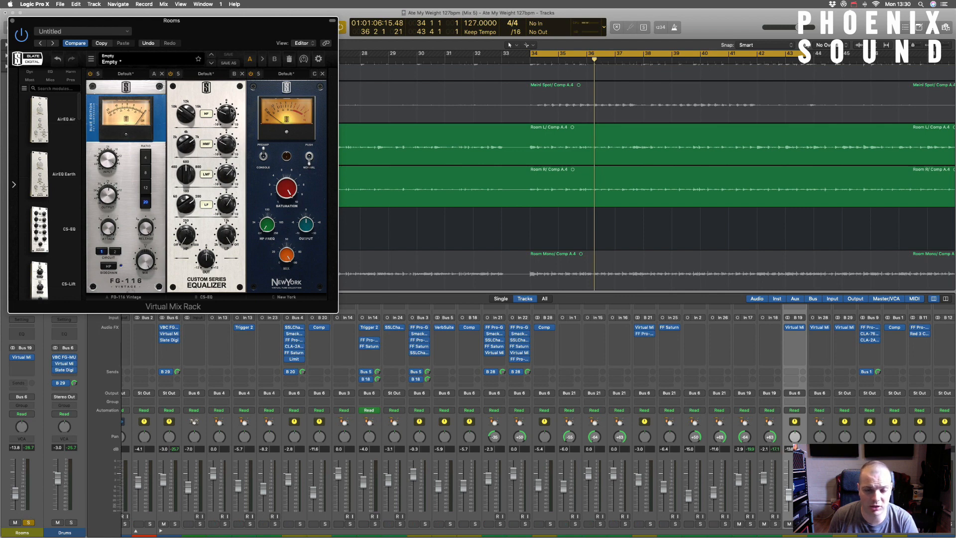
Audition the Rooms Custom Series Equalizer with its HF and HMF bands switched off and on during playback.
click(206, 114)
click(210, 144)
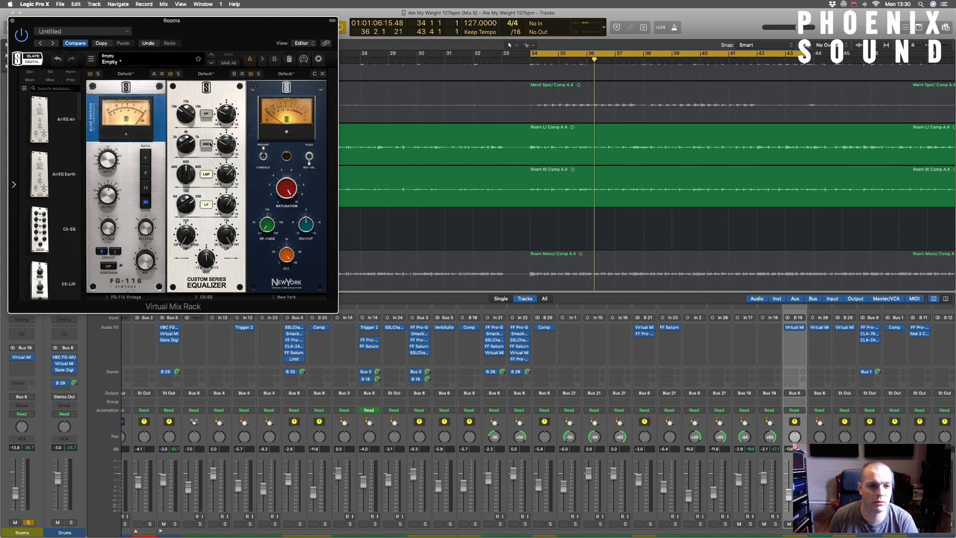
key(space)
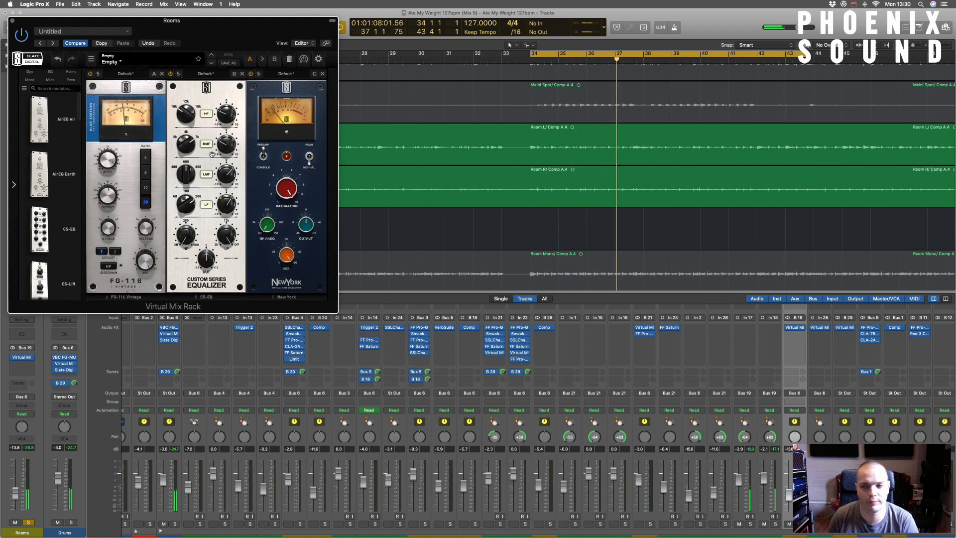
key(space)
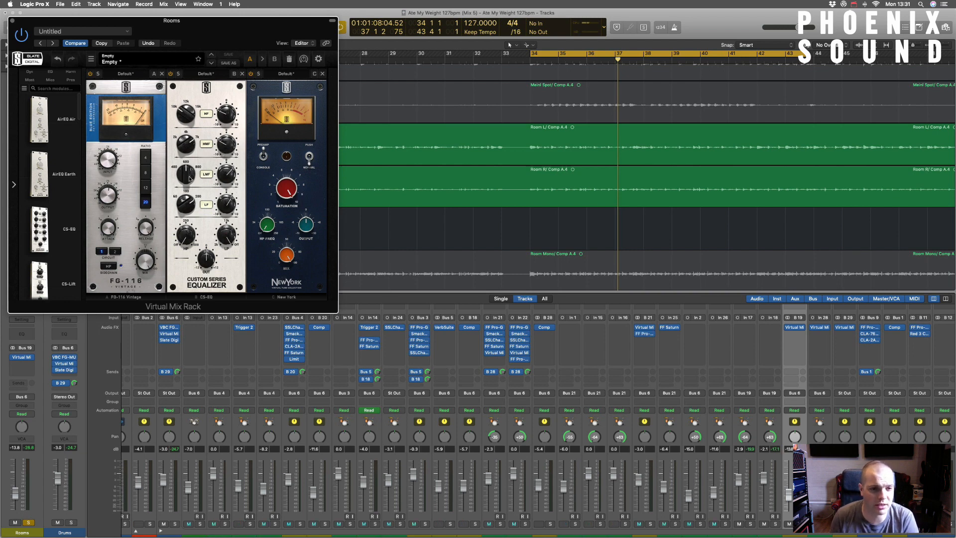
Compare the soloed Rooms bus with the New York saturation module bypassed and re-enabled during playback.
mouse_move(230, 209)
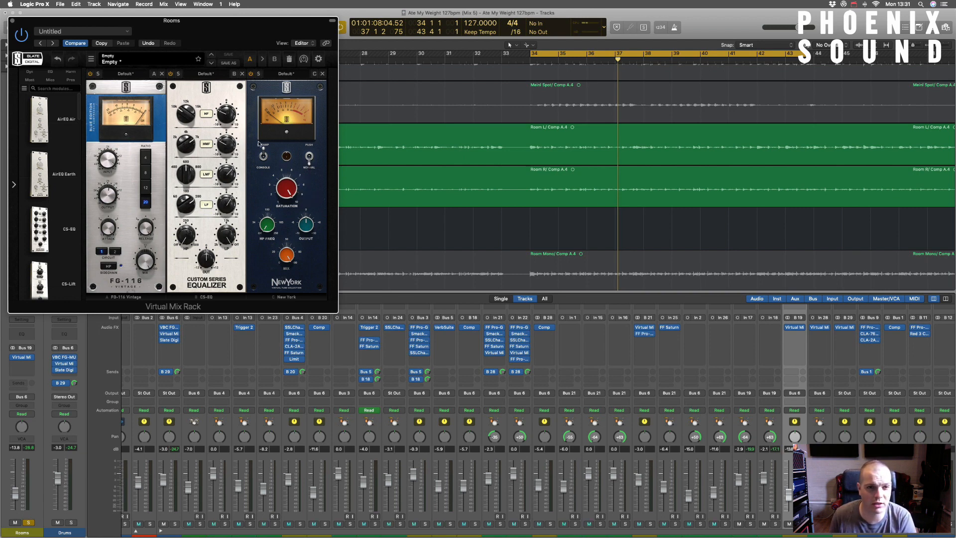
key(space)
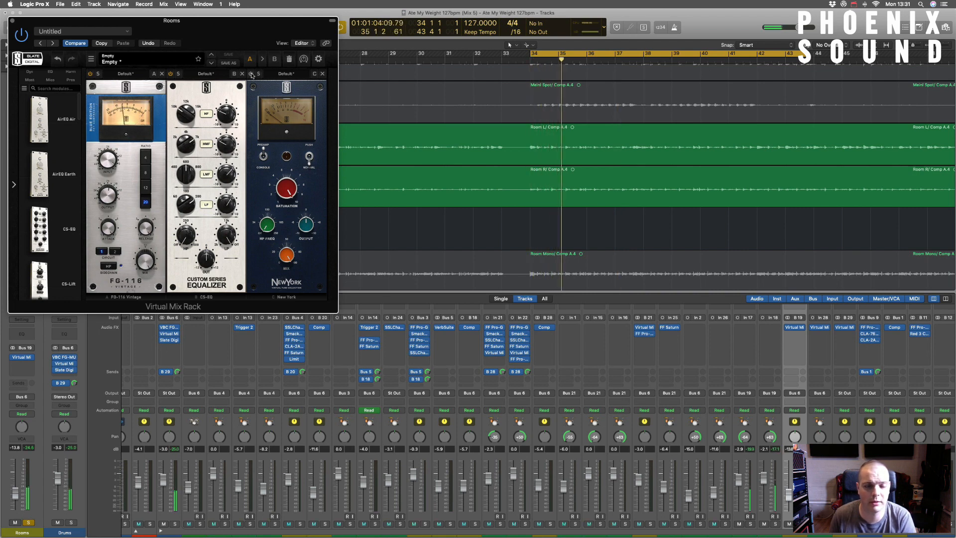
key(space)
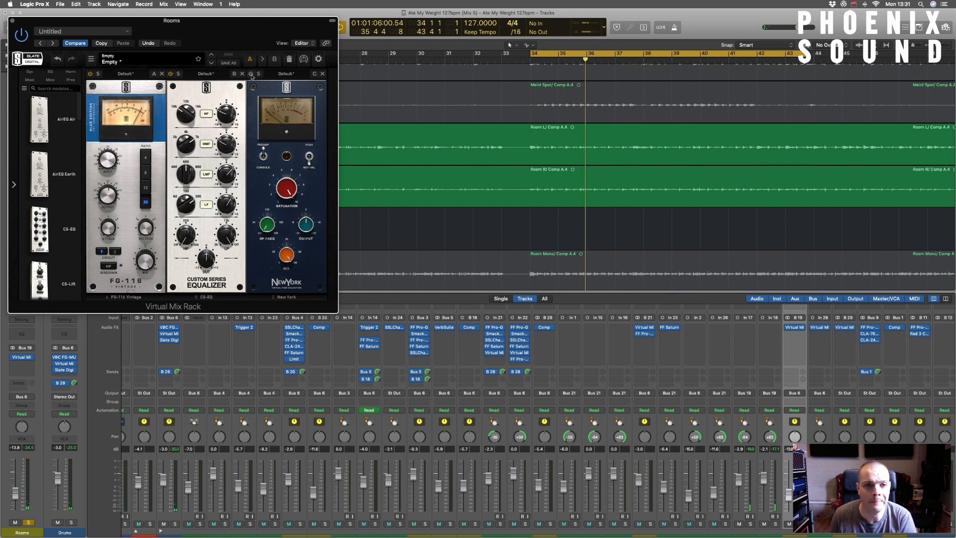
click(251, 75)
key(space)
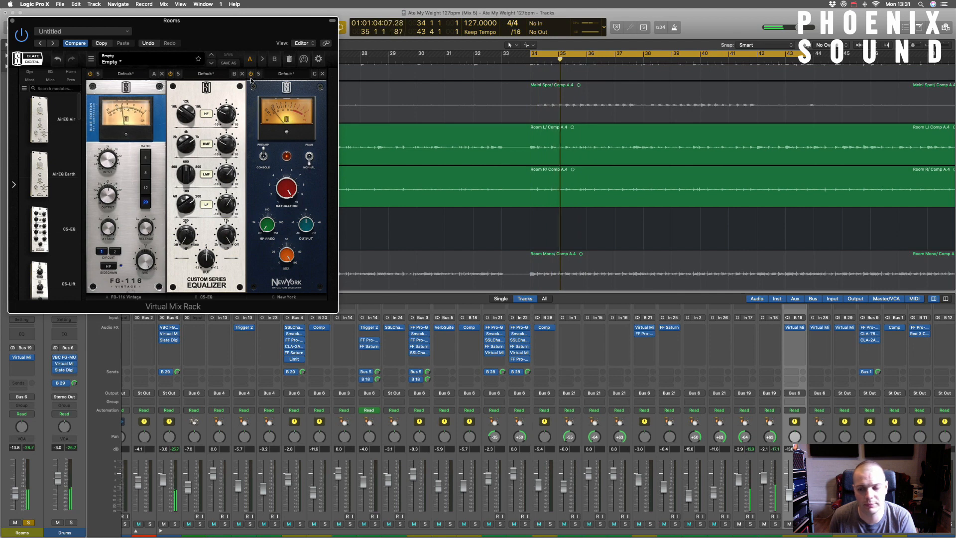
key(space)
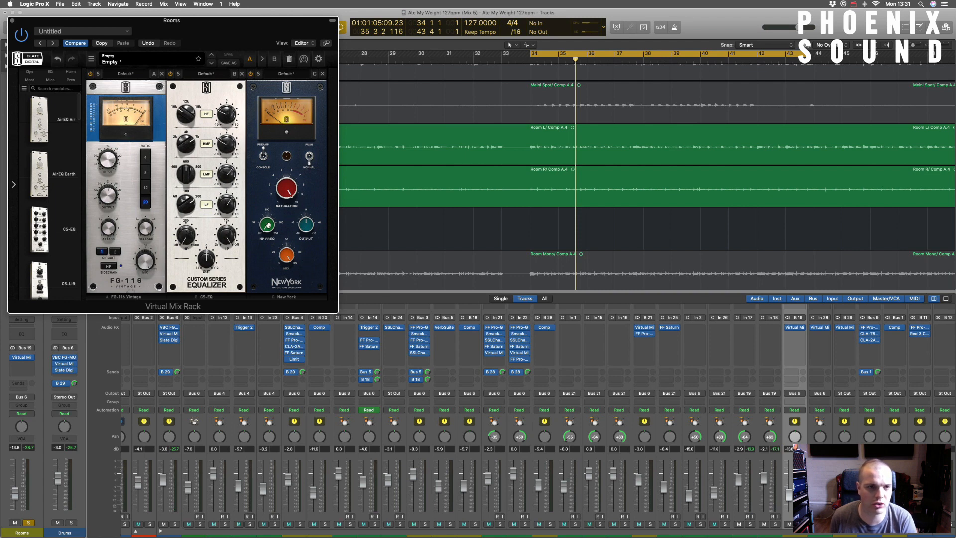
Select and solo the Room Mono track in place of Rooms and close the Rooms Virtual Mix Rack window.
drag(152, 28, 260, 47)
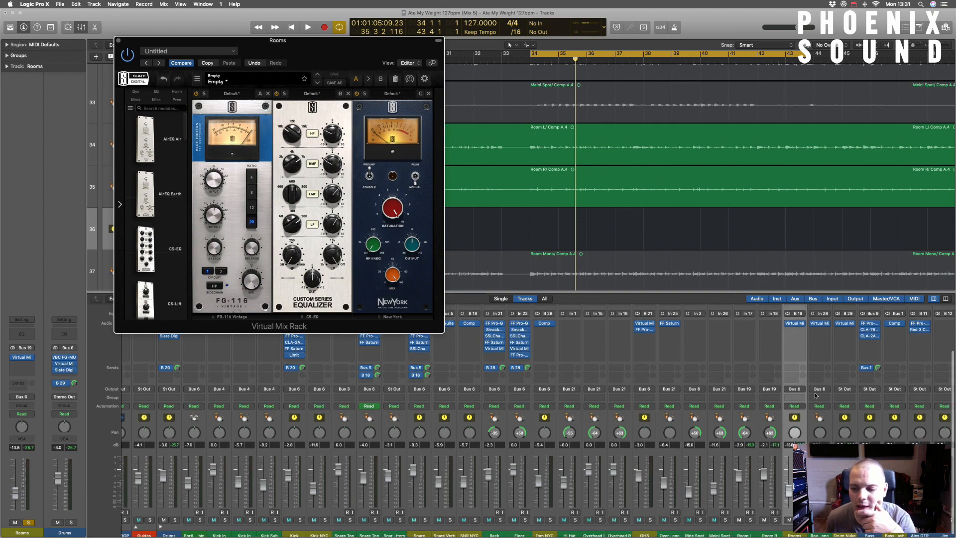
scroll(808, 333, down, 1)
click(616, 284)
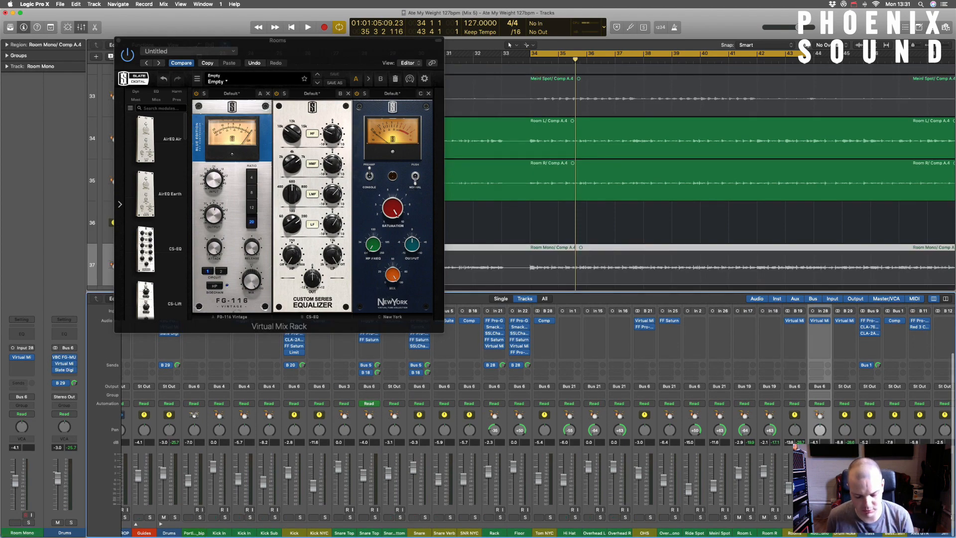
click(120, 41)
Compare the soloed Room Mono channel in playback with its Virtual Mix Rack bypassed and re-enabled.
click(813, 322)
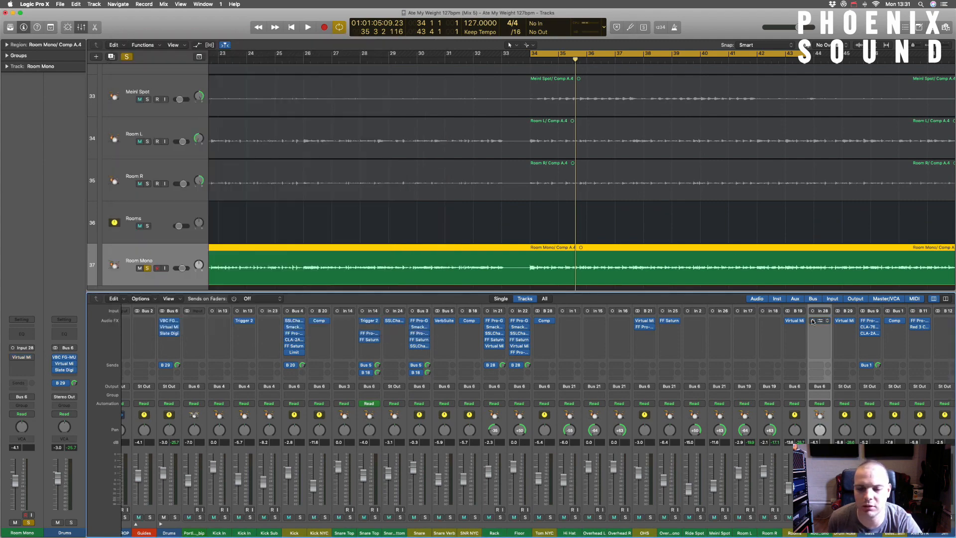
key(space)
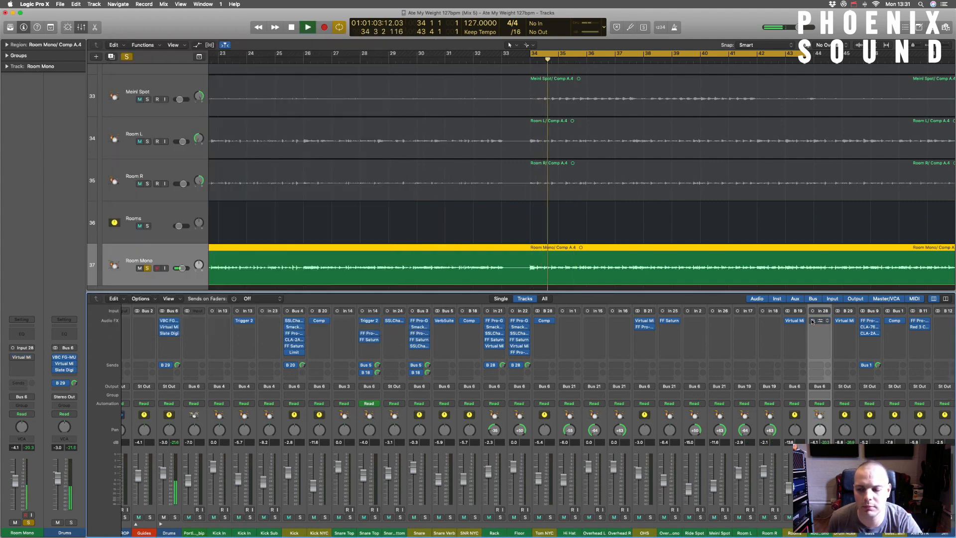
scroll(813, 322, left, 1)
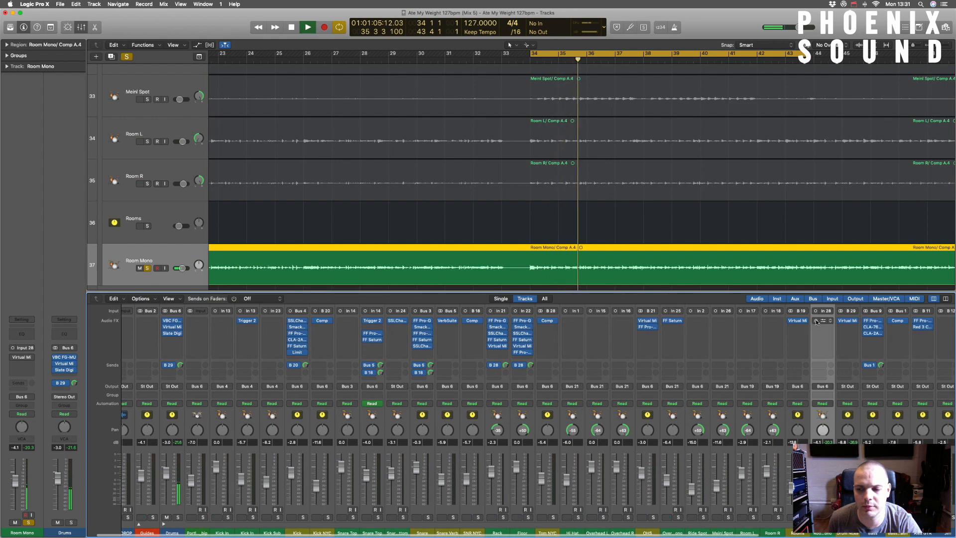
scroll(817, 322, right, 2)
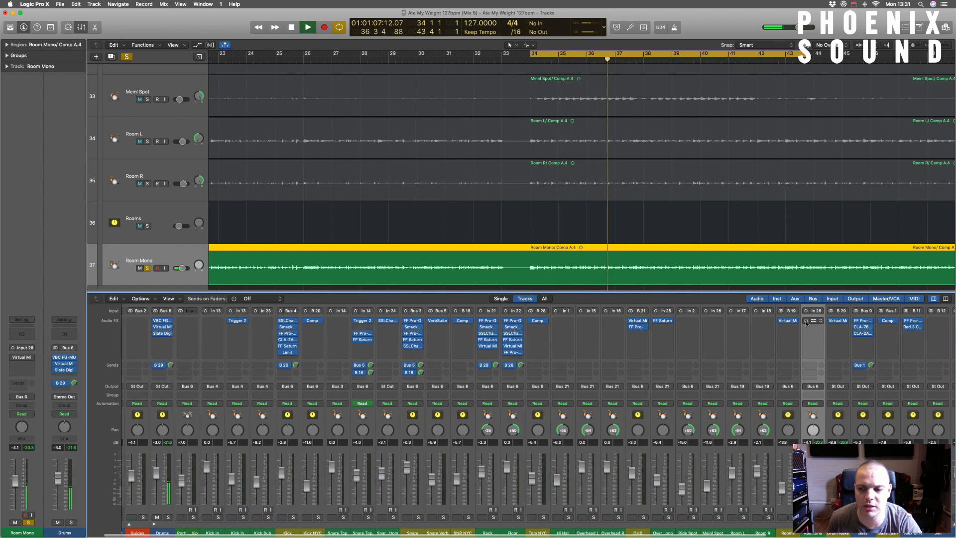
click(806, 321)
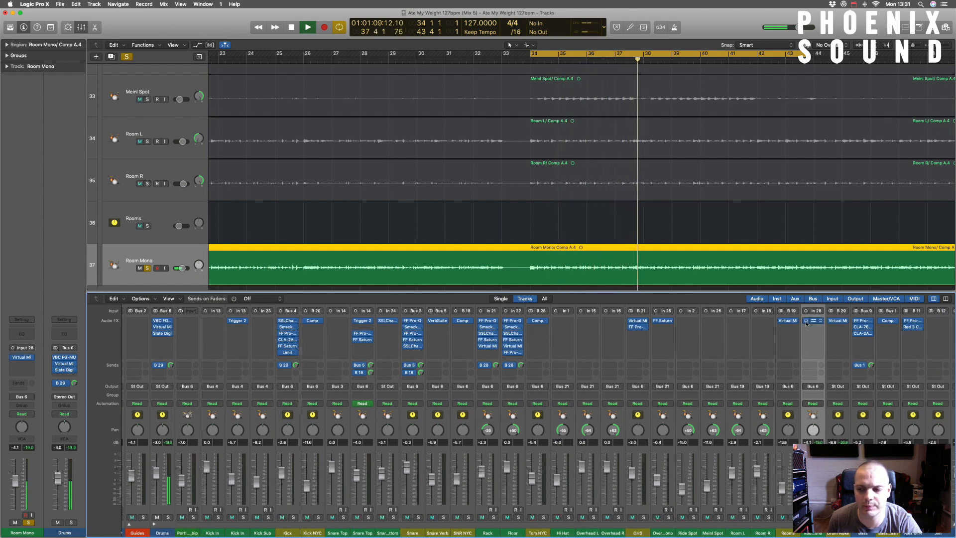
key(space)
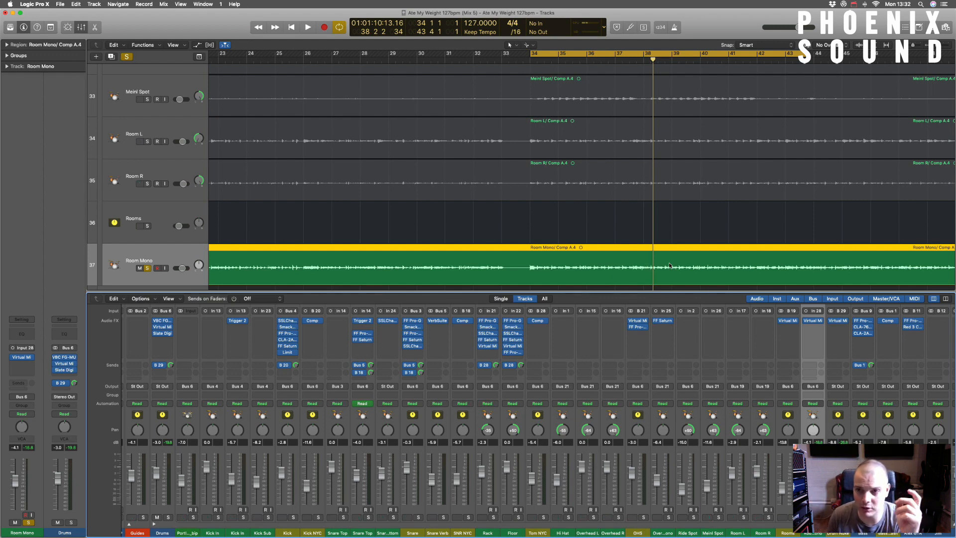
Open Room Mono's Virtual Mix Rack and audition its AirEQ Air, FG-Stress and FG-S modules by bypassing and re-enabling them.
scroll(670, 239, right, 1)
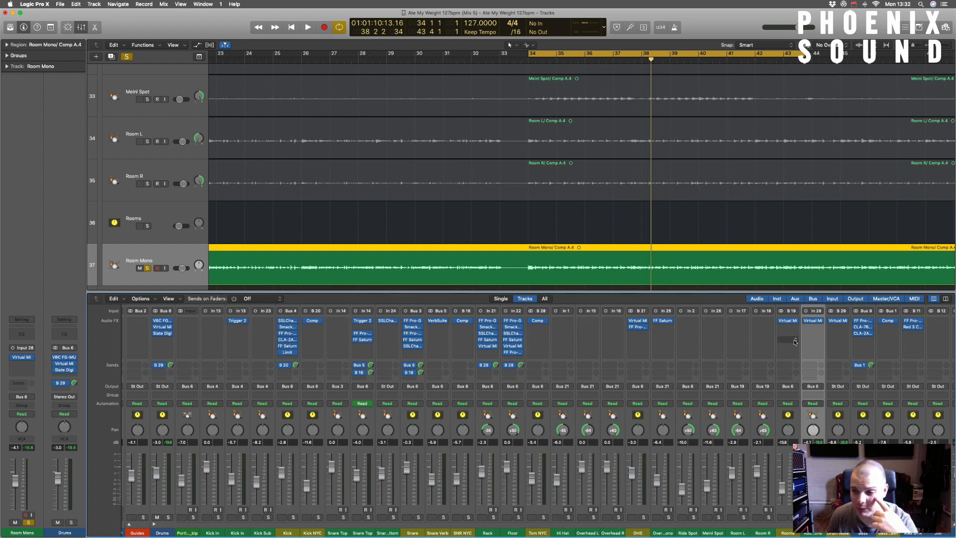
click(814, 321)
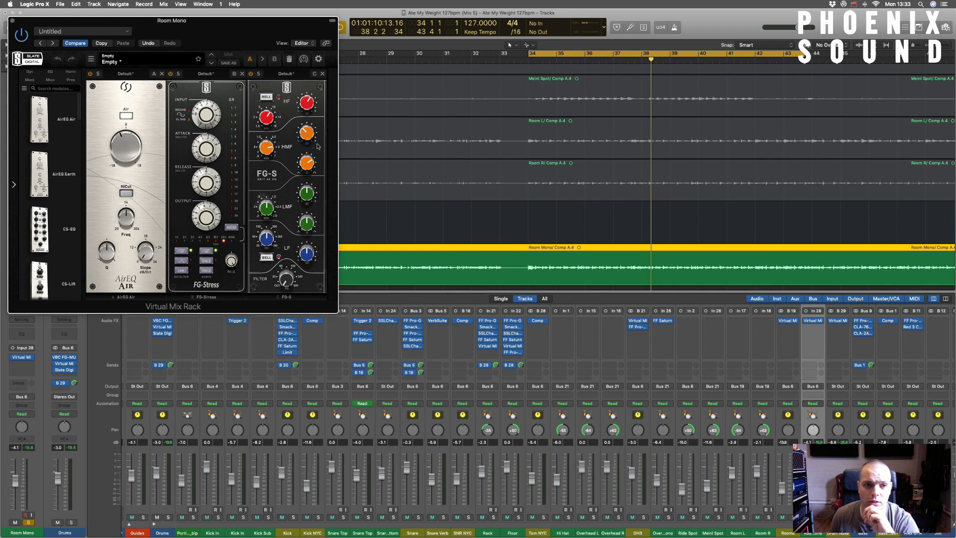
click(91, 75)
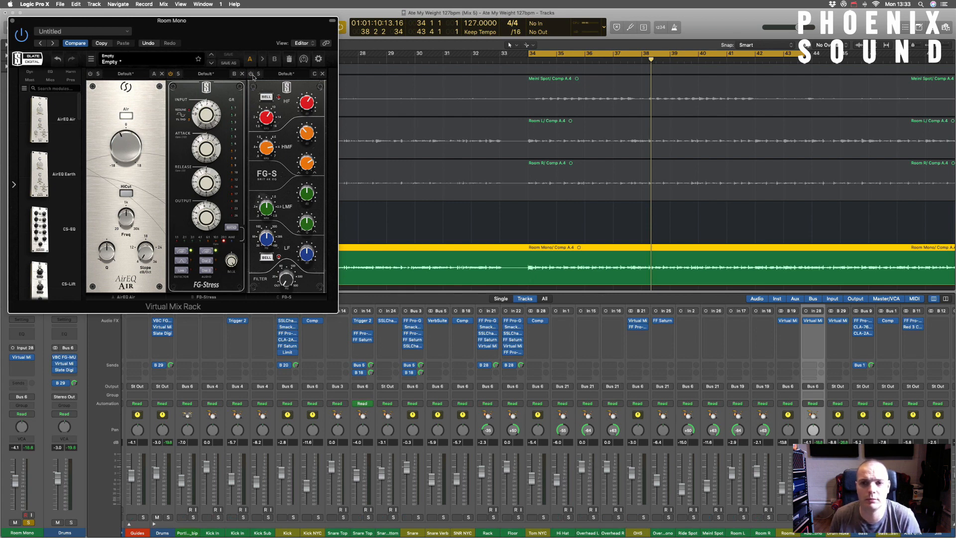
key(space)
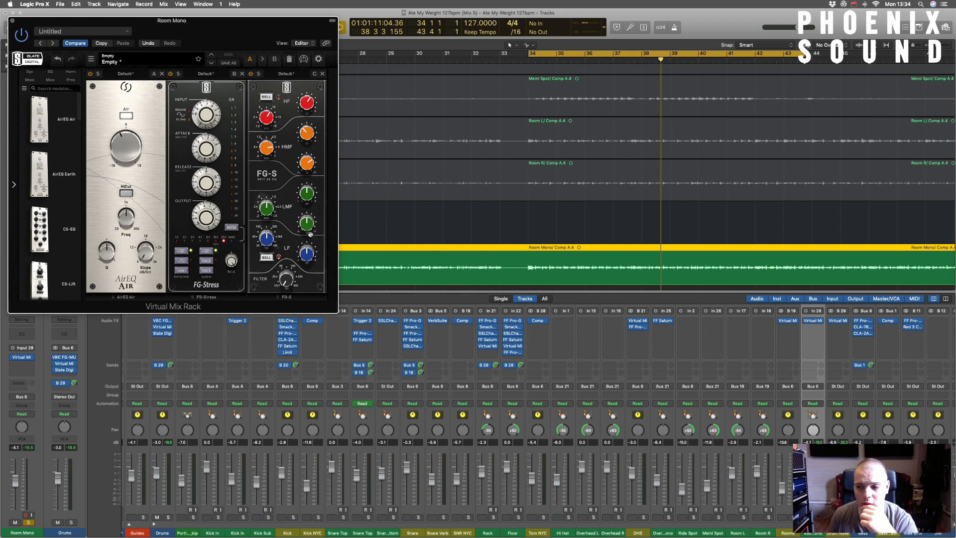
Clear the Room Mono solo, solo the Drums bus, and play the whole drum mix.
click(819, 518)
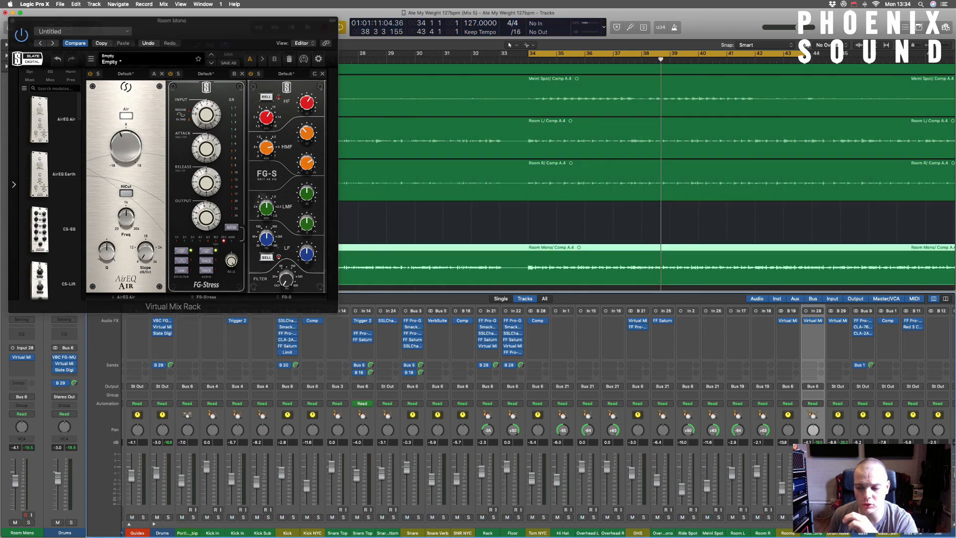
scroll(284, 492, left, 2)
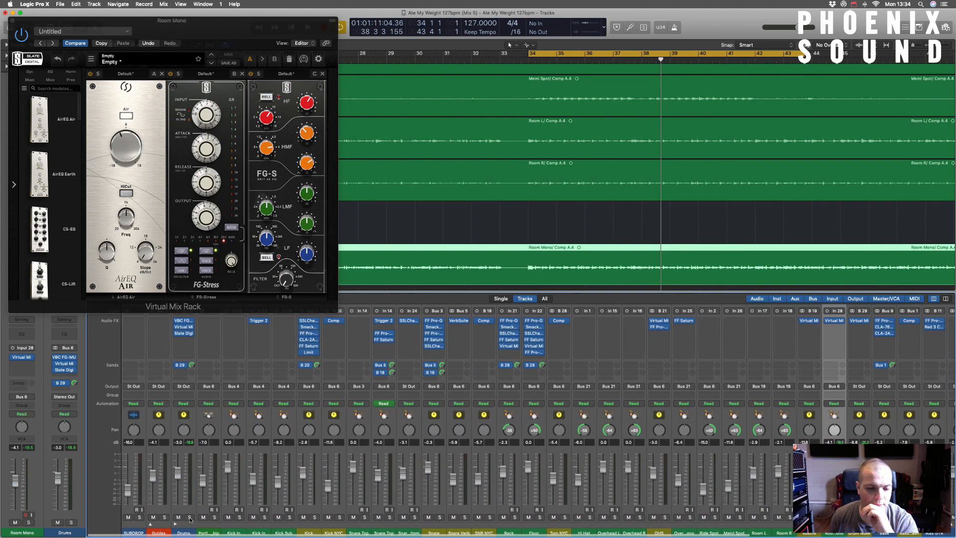
click(189, 518)
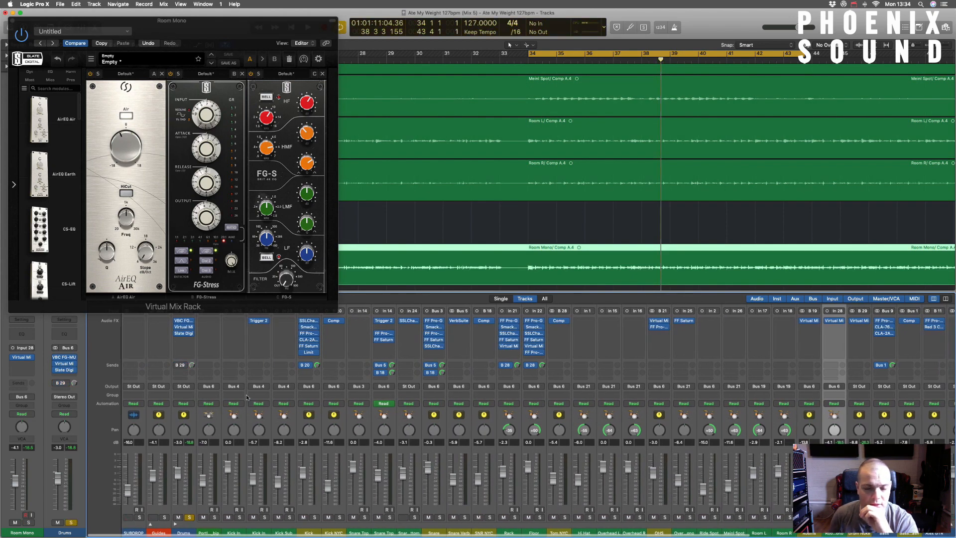
key(space)
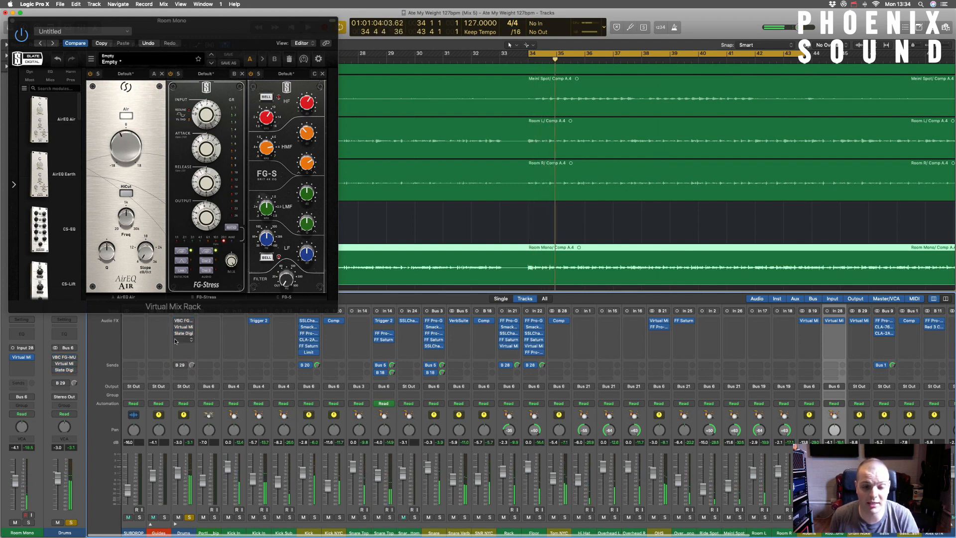
key(space)
key(space)
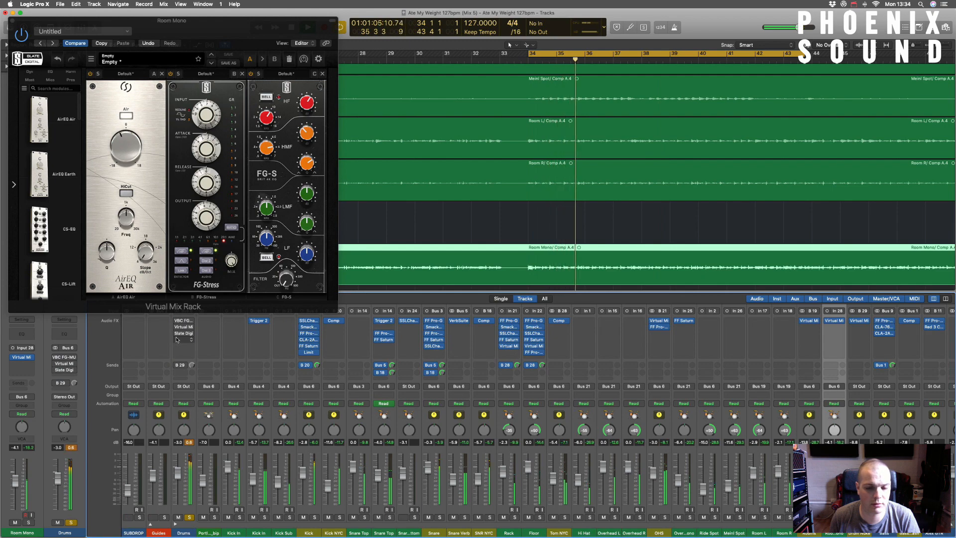
key(space)
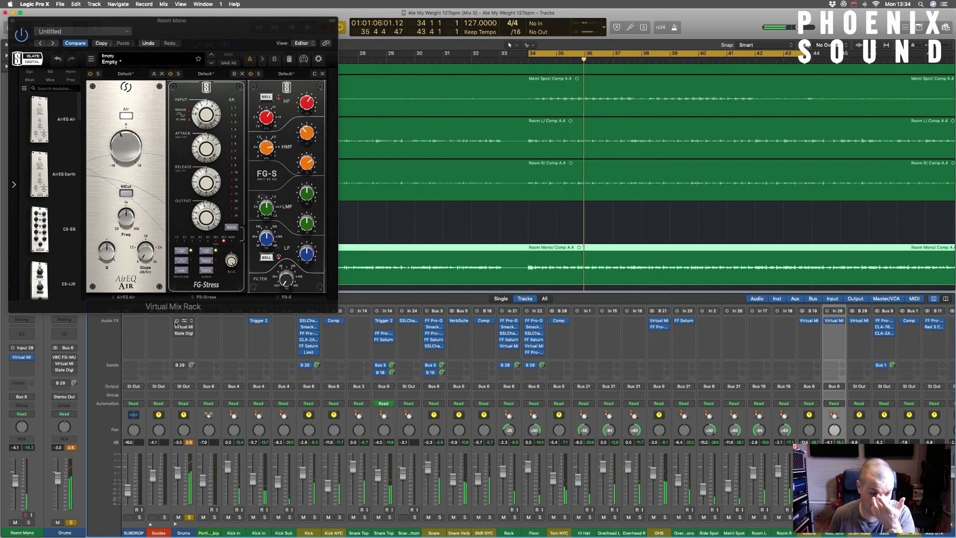
Open the VBC FG-MU compressor on the Drums bus, close Room Mono's Virtual Mix Rack, and play the drums through it.
click(184, 323)
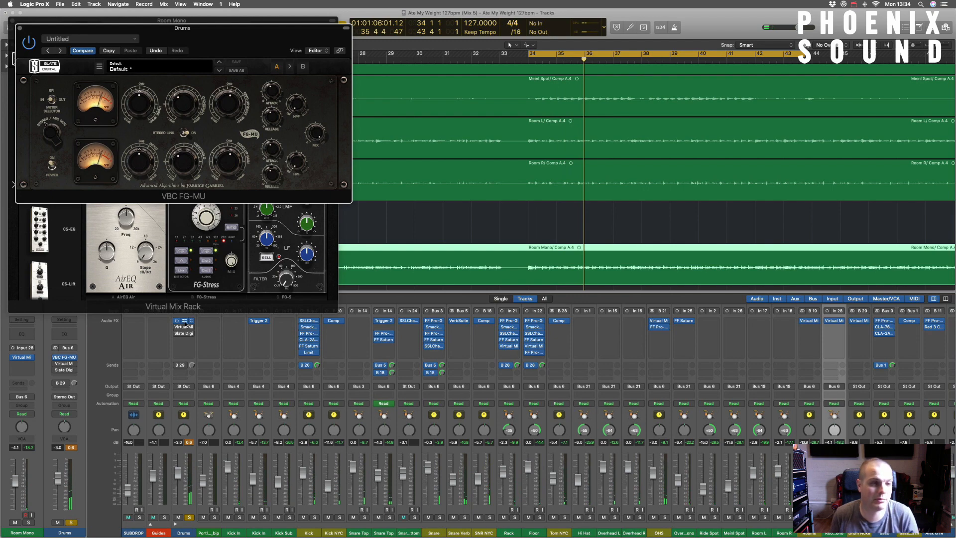
click(99, 21)
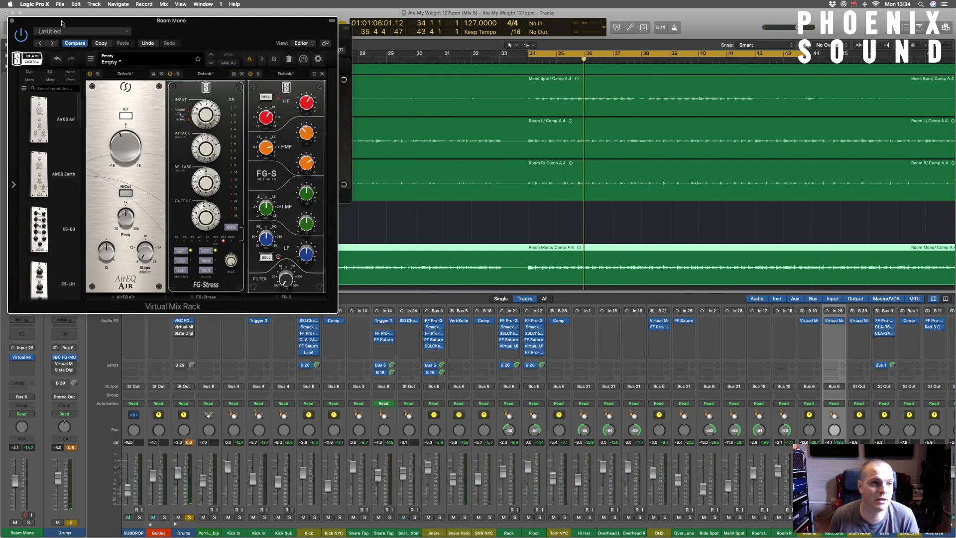
click(11, 22)
drag(179, 21, 297, 34)
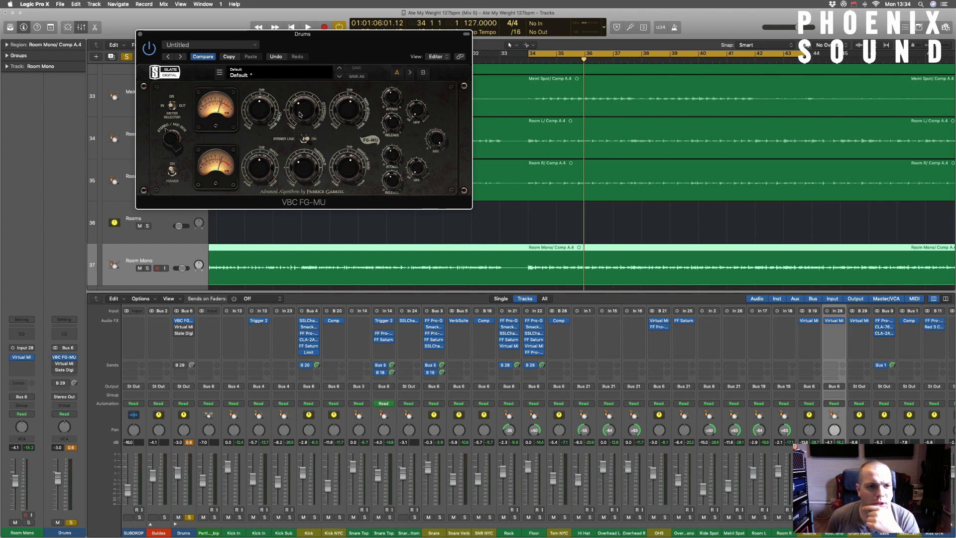
key(space)
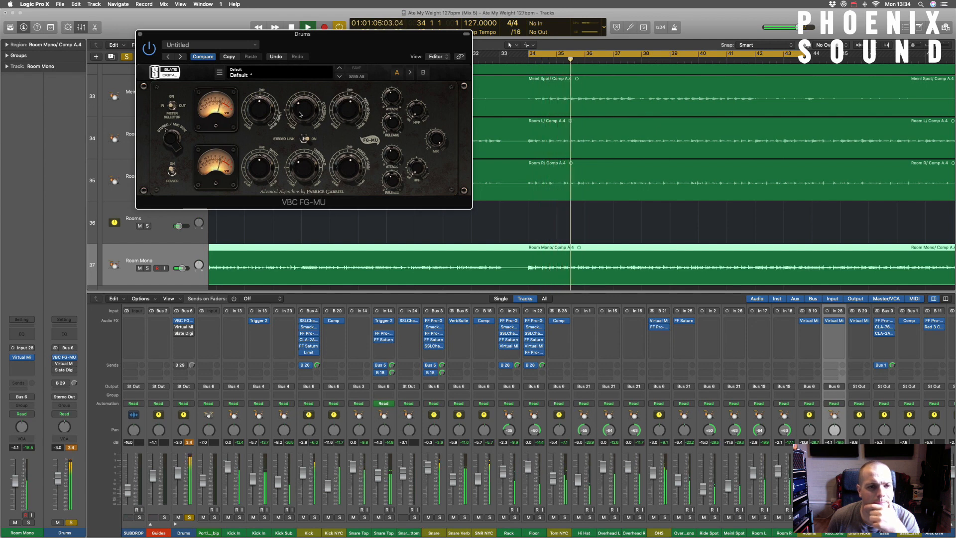
key(space)
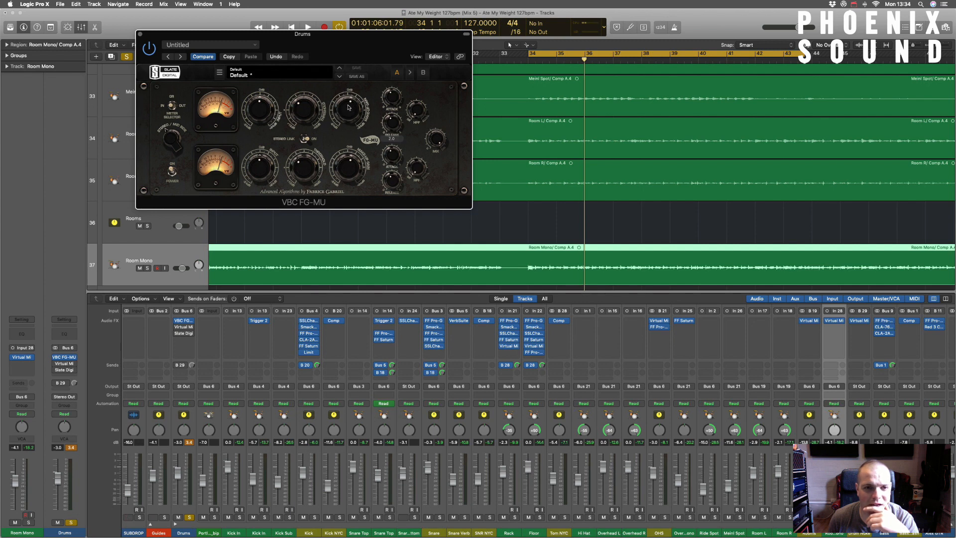
Open the Virtual Mix Rack on the Drums bus, play the drums through it, and inspect its FG-N and AirEQ Air settings.
click(177, 327)
click(184, 328)
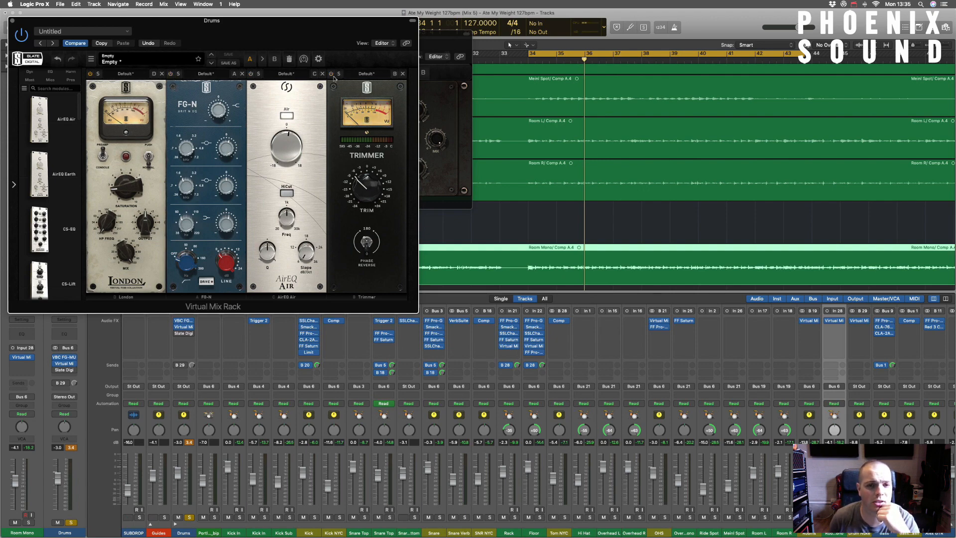
key(space)
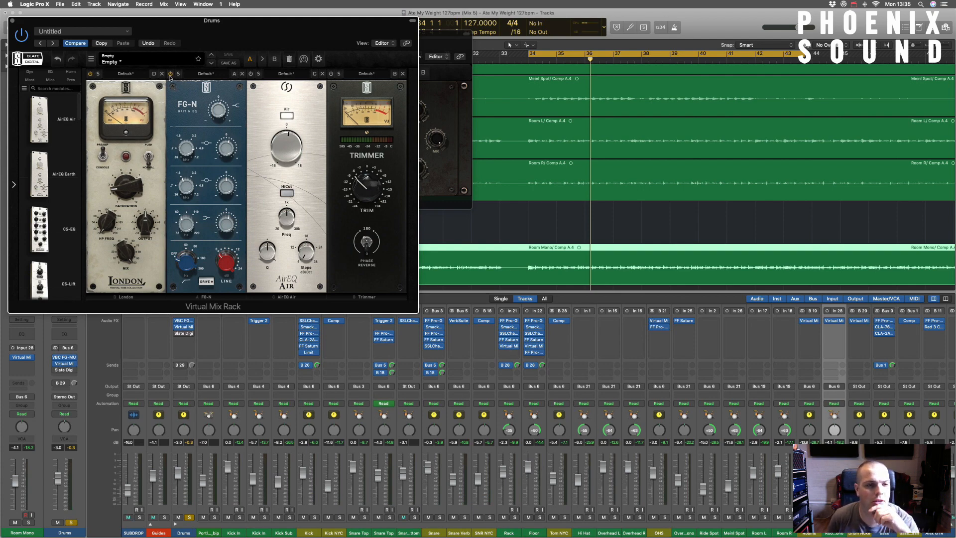
key(space)
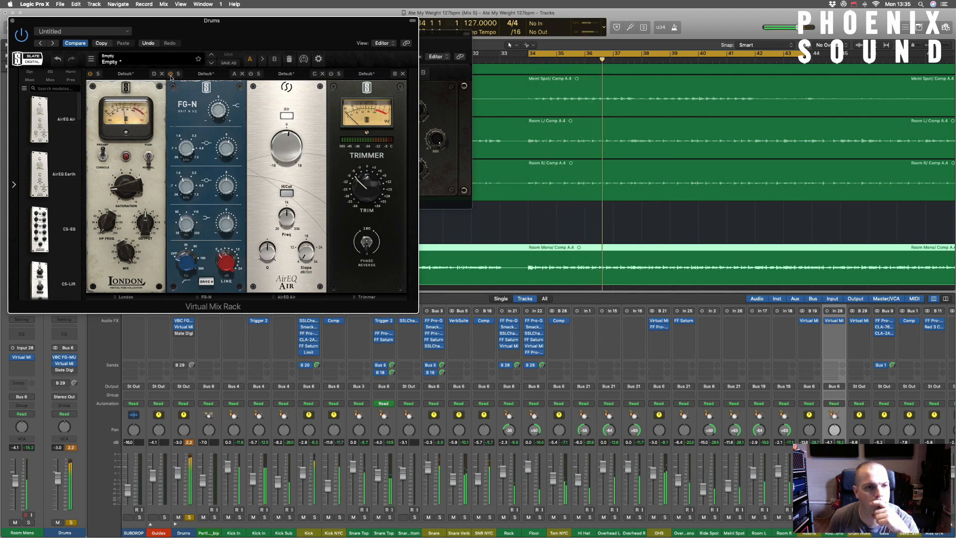
key(space)
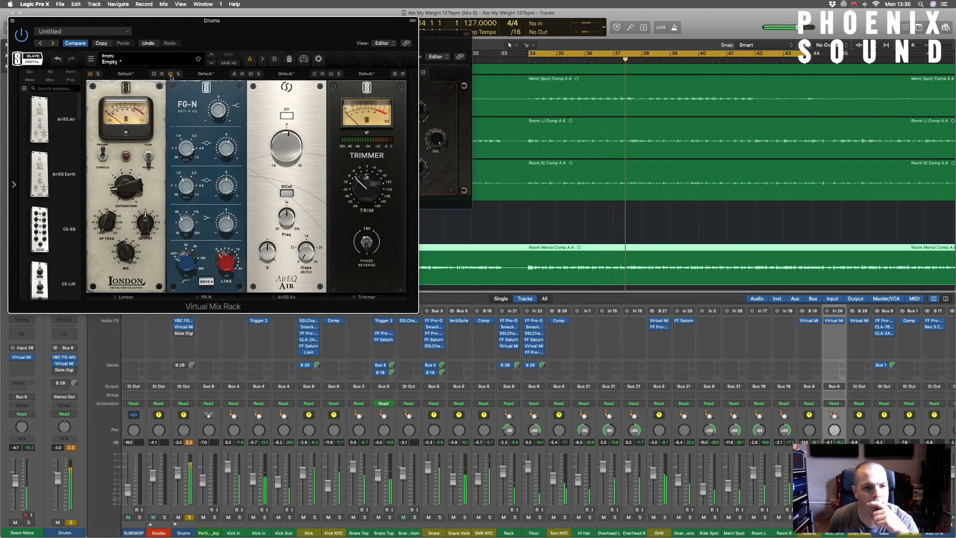
mouse_move(224, 146)
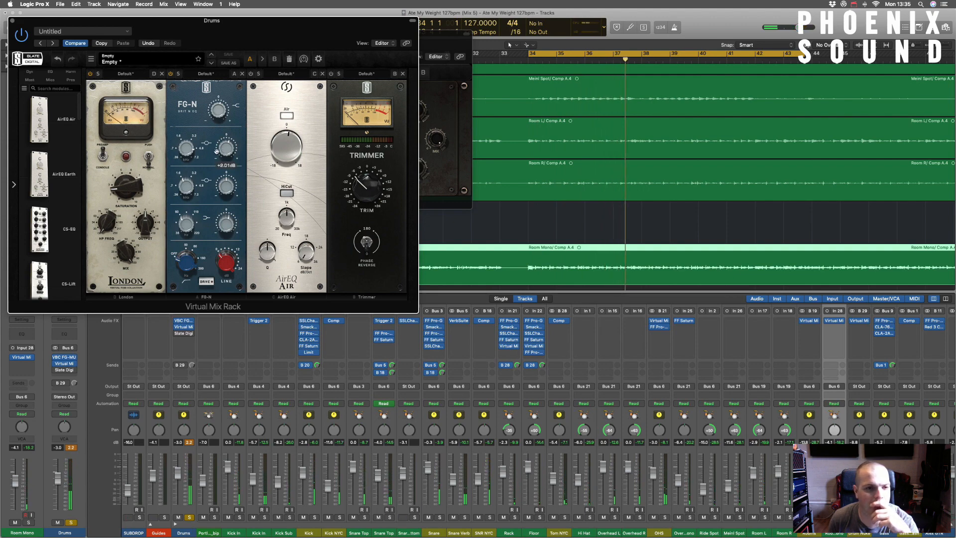
mouse_move(217, 109)
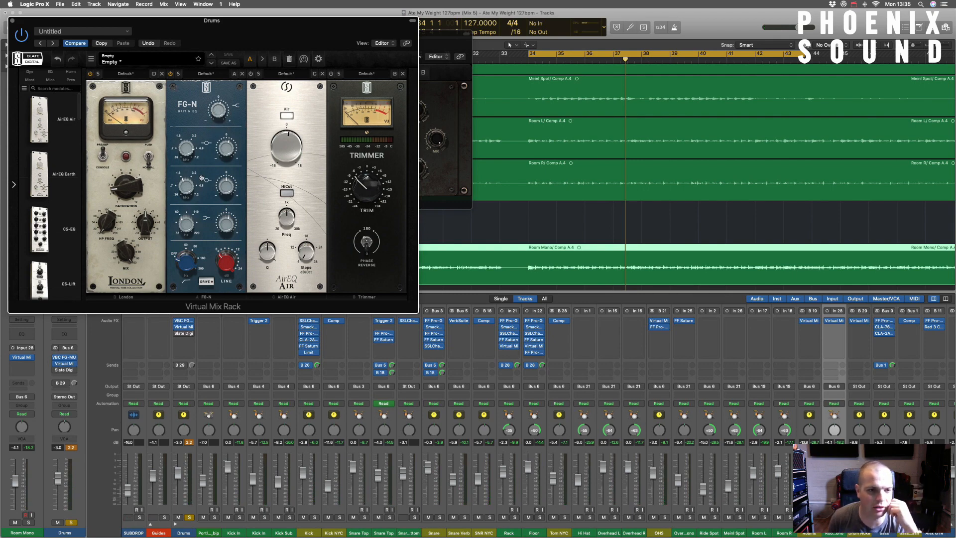
mouse_move(186, 223)
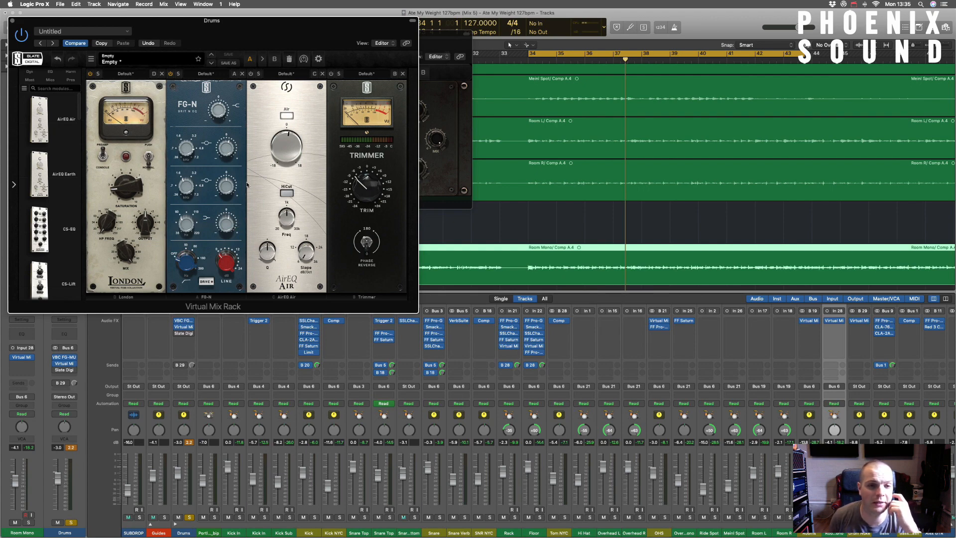
mouse_move(290, 143)
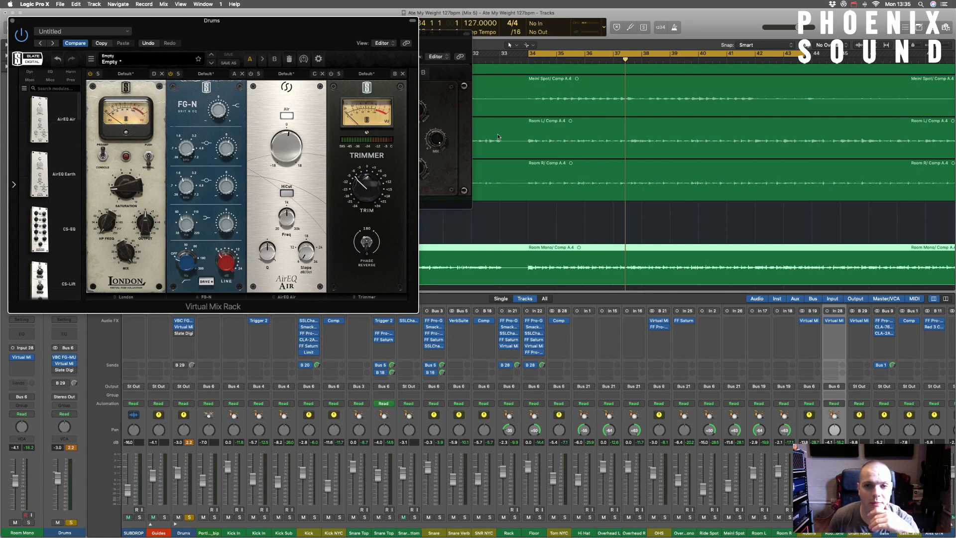
Play the drums once more, closing the Drums bus's Virtual Mix Rack and VBC FG-MU windows.
key(space)
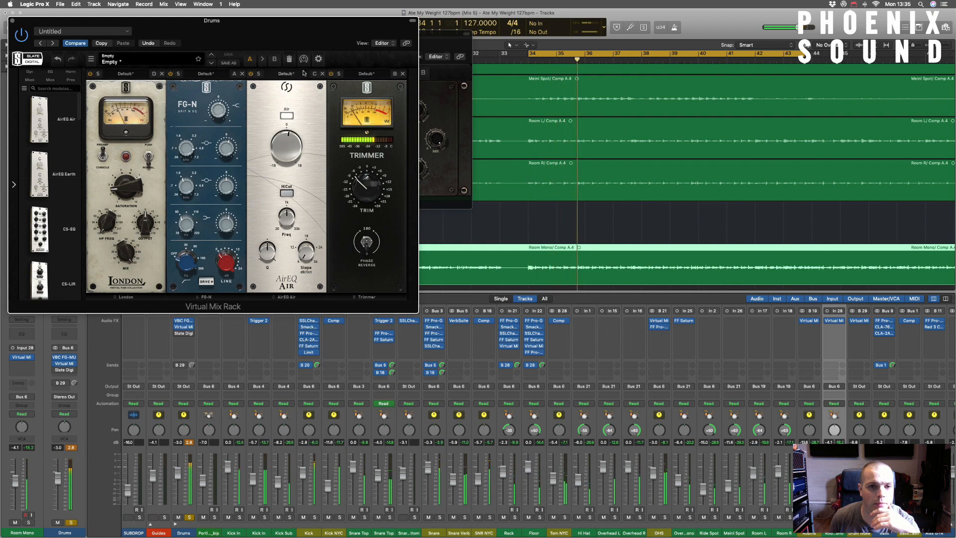
key(super+w)
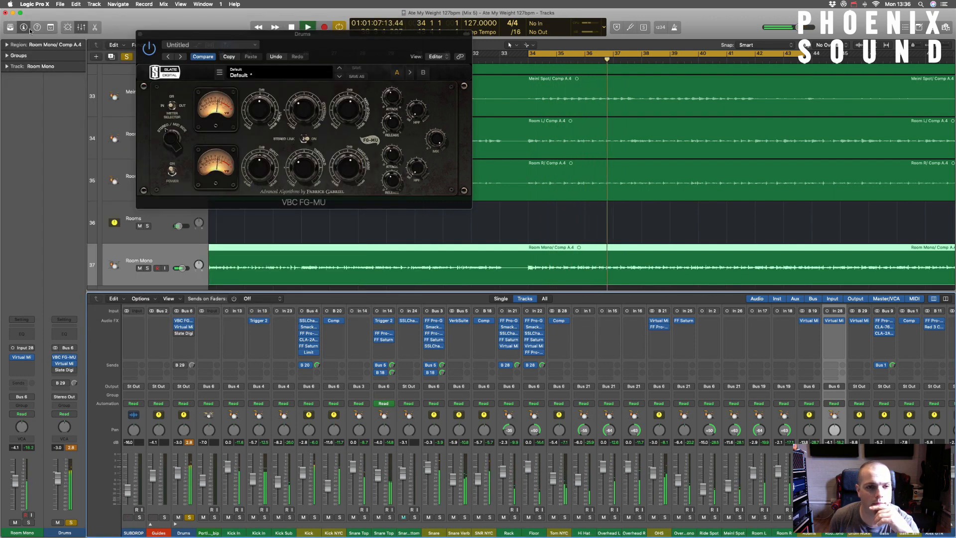
key(super+w)
key(space)
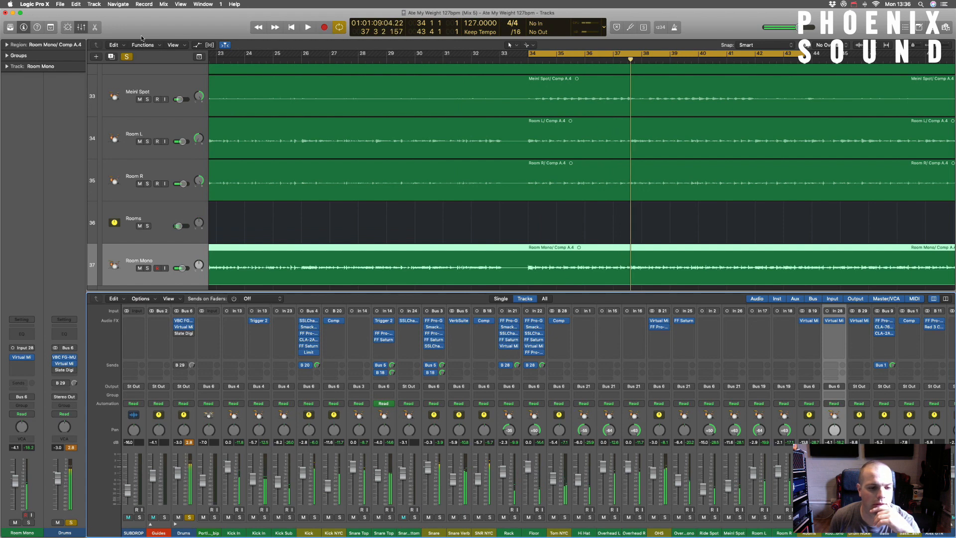
Audition the Slate Digital FG-X on the Drums bus with its bypass, open it to check the FG Level gain, and close it.
scroll(142, 279, down, 1)
click(177, 334)
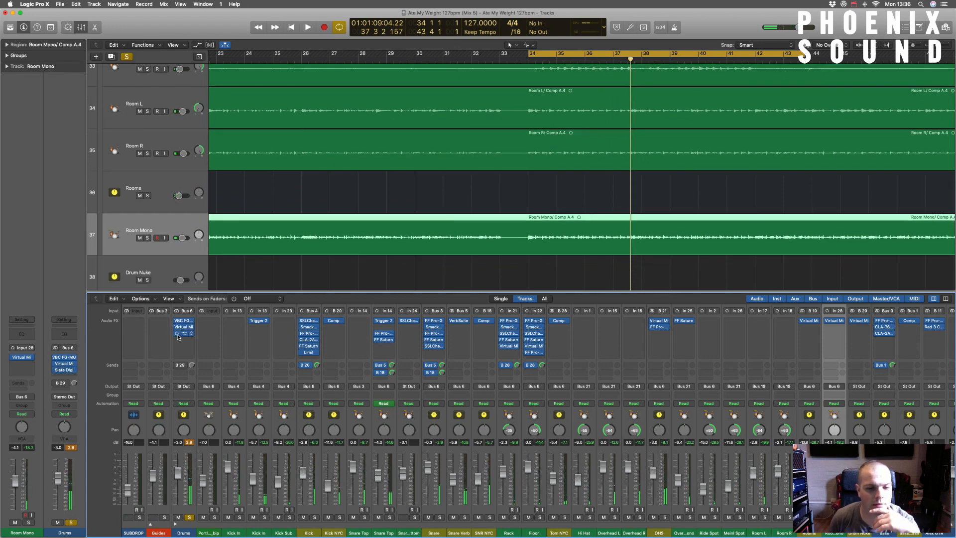
key(space)
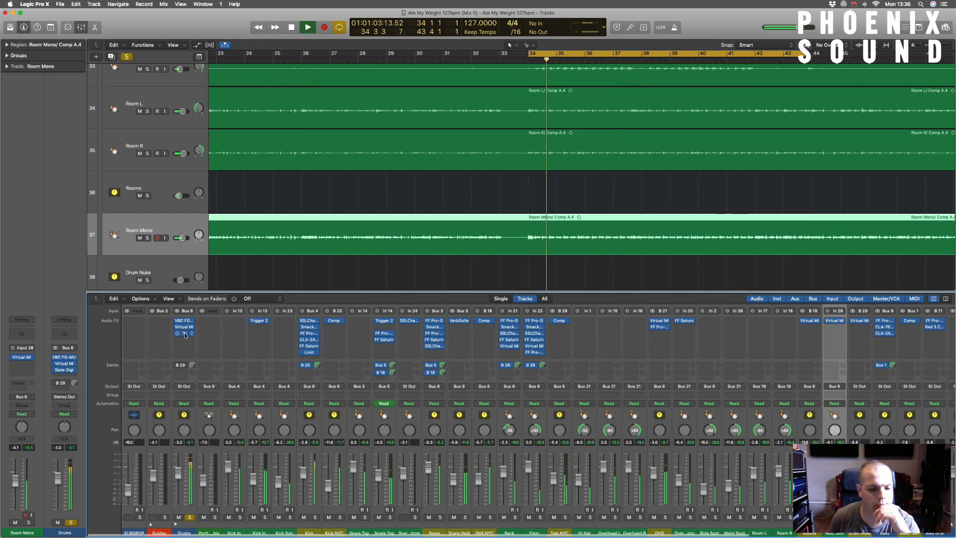
click(185, 334)
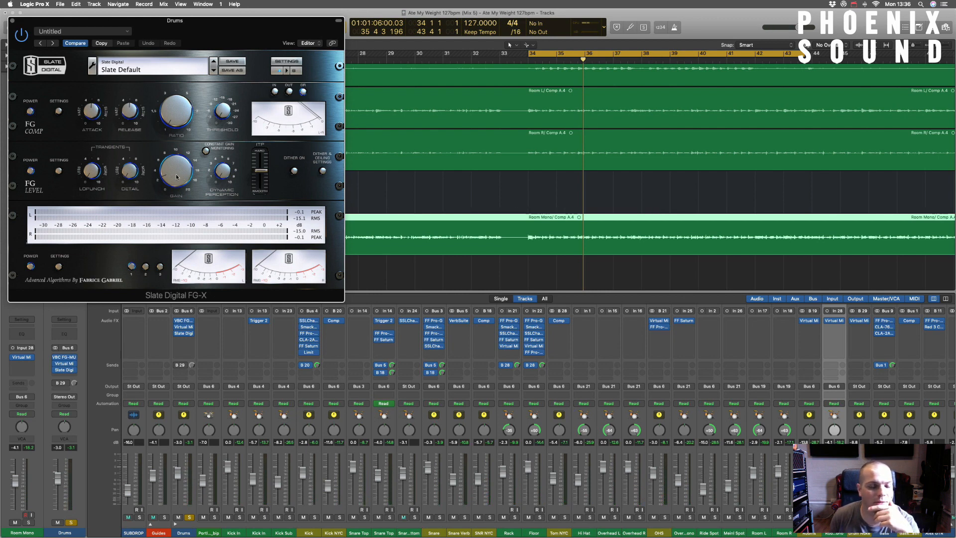
drag(173, 169, 174, 169)
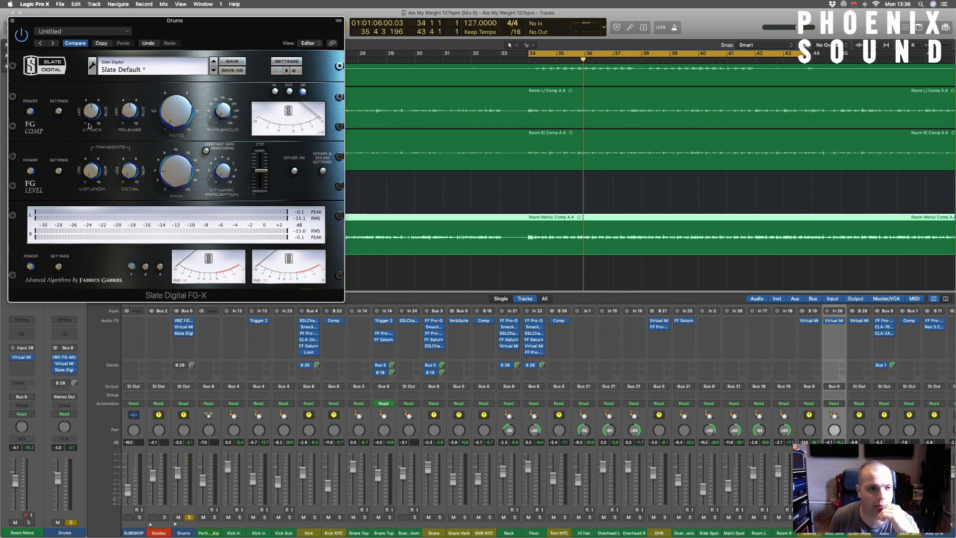
click(13, 21)
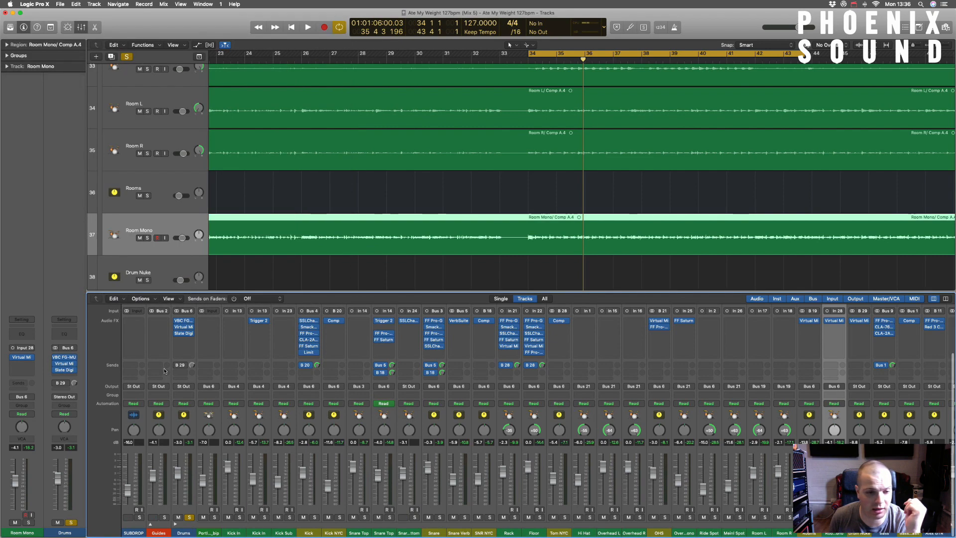
Collapse the Drums stack, solo only the Drum Nuke channel, play it, and open its Virtual Mix Rack with the FG-Stress.
click(191, 379)
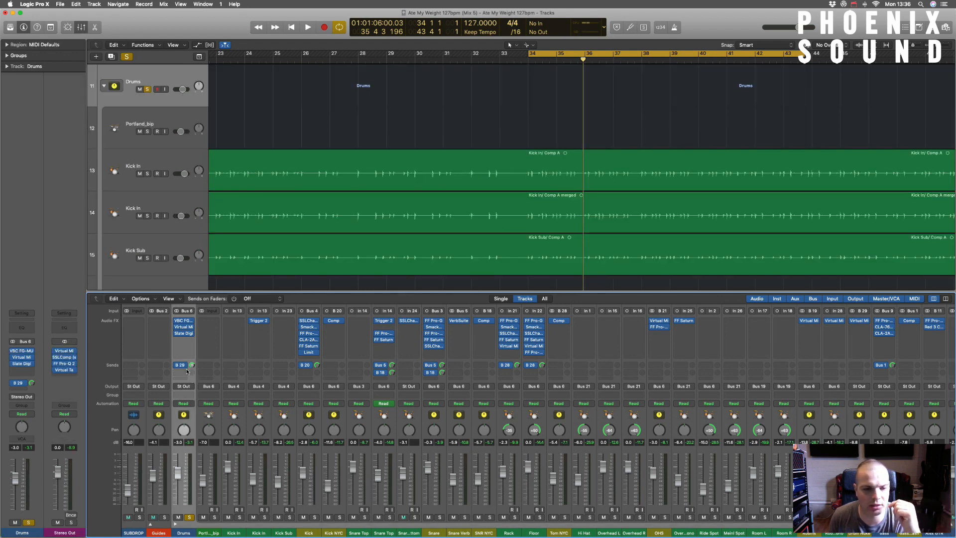
click(175, 524)
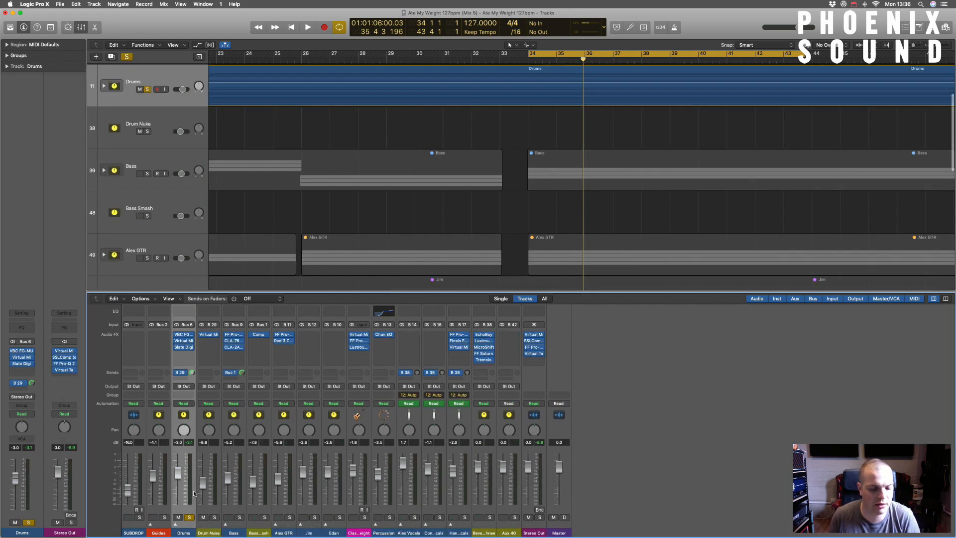
alt+click(215, 517)
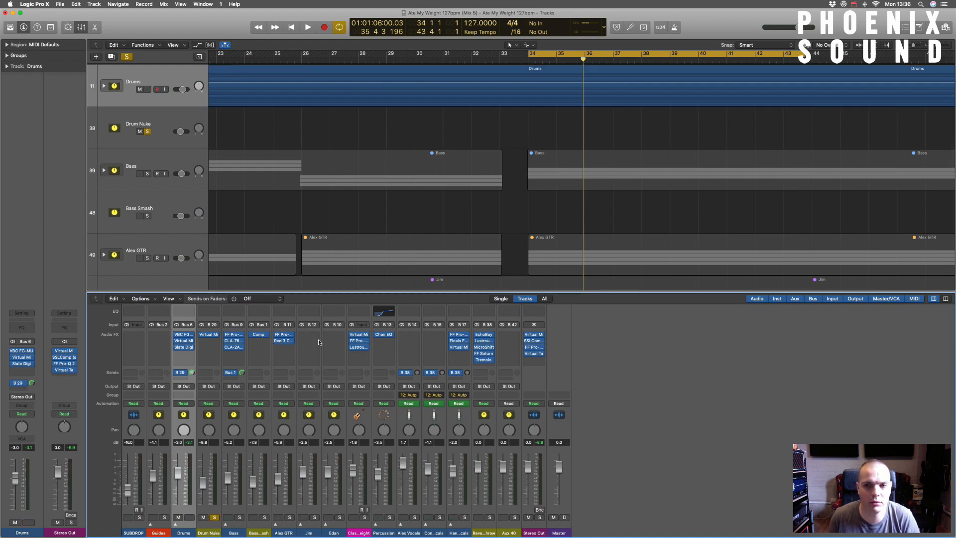
key(space)
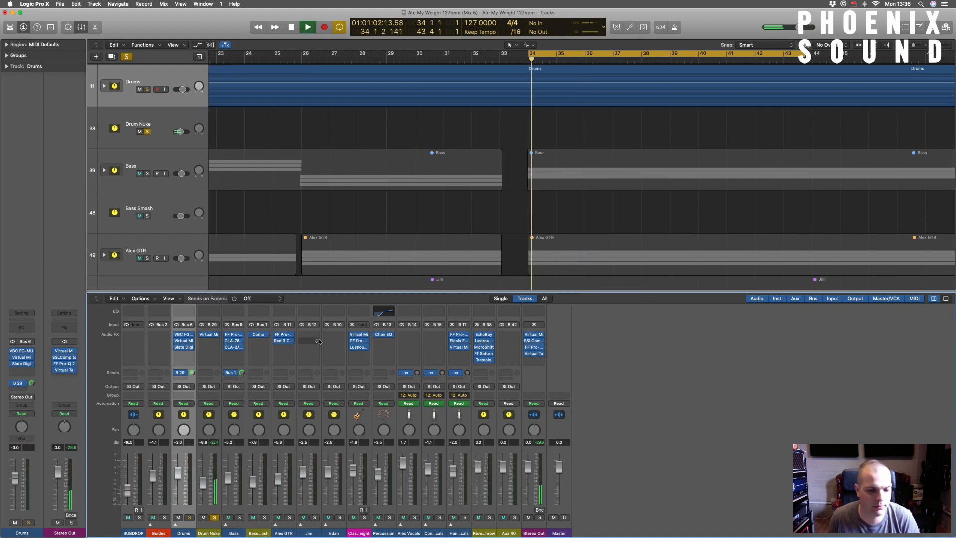
click(209, 337)
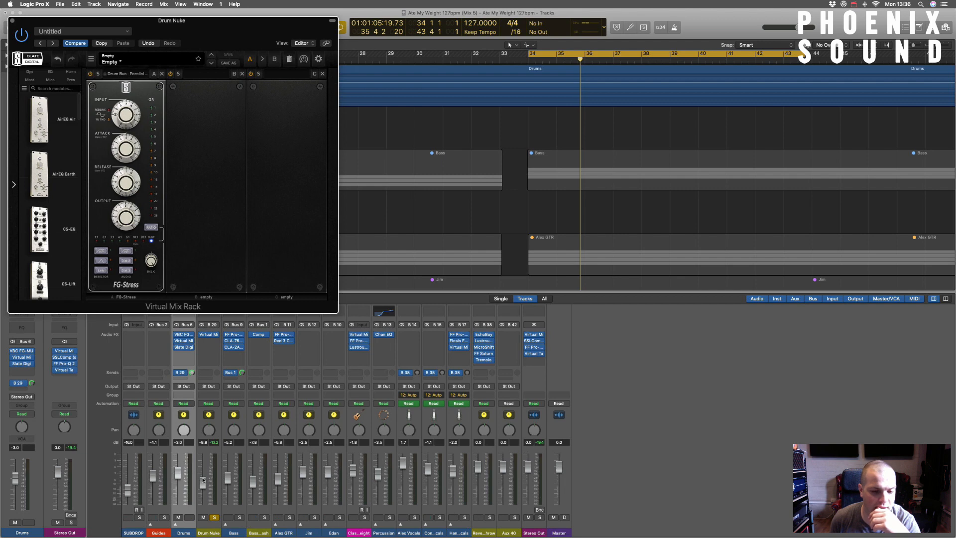
Solo Drums instead of Drum Nuke, compare playback with the B 29 send bypassed and re-enabled, and close the Virtual Mix Rack.
scroll(211, 519, down, 1)
click(190, 517)
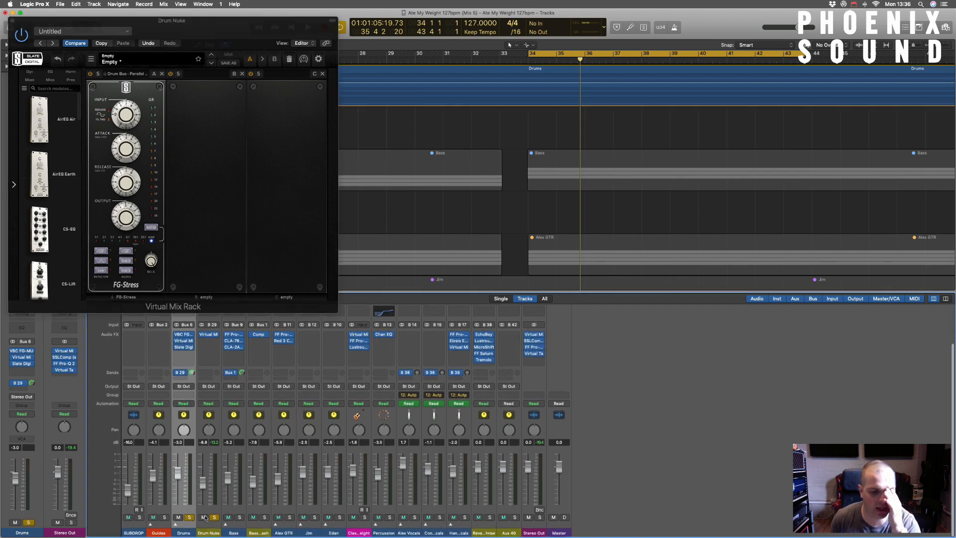
click(212, 517)
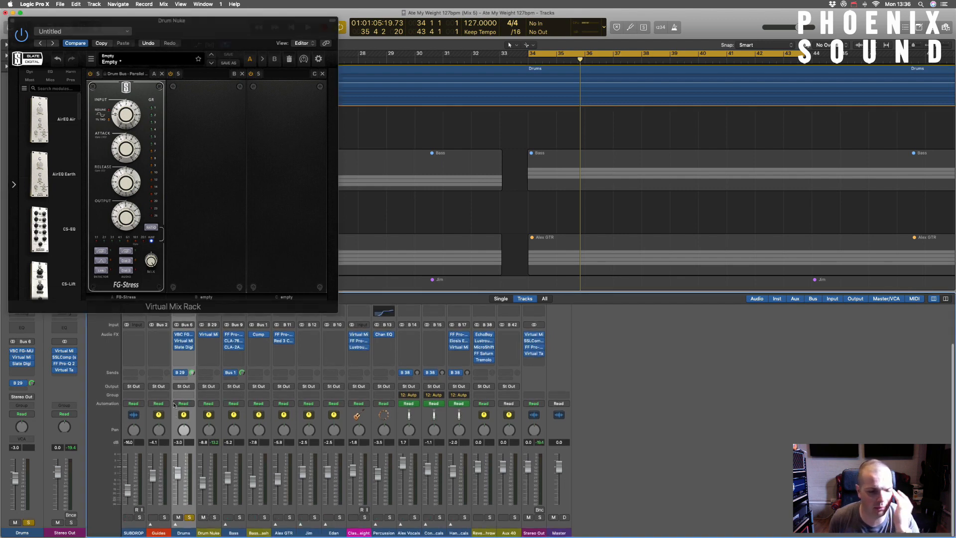
click(178, 373)
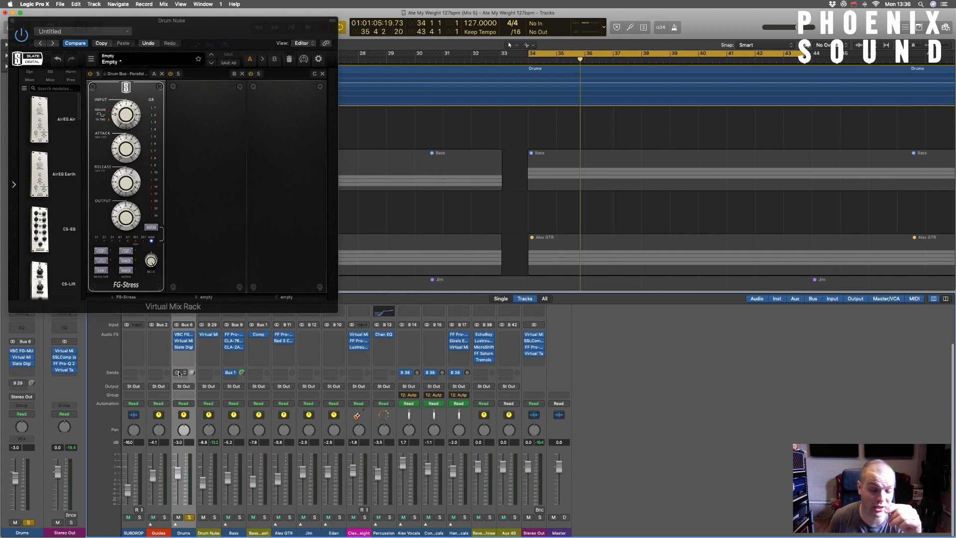
key(space)
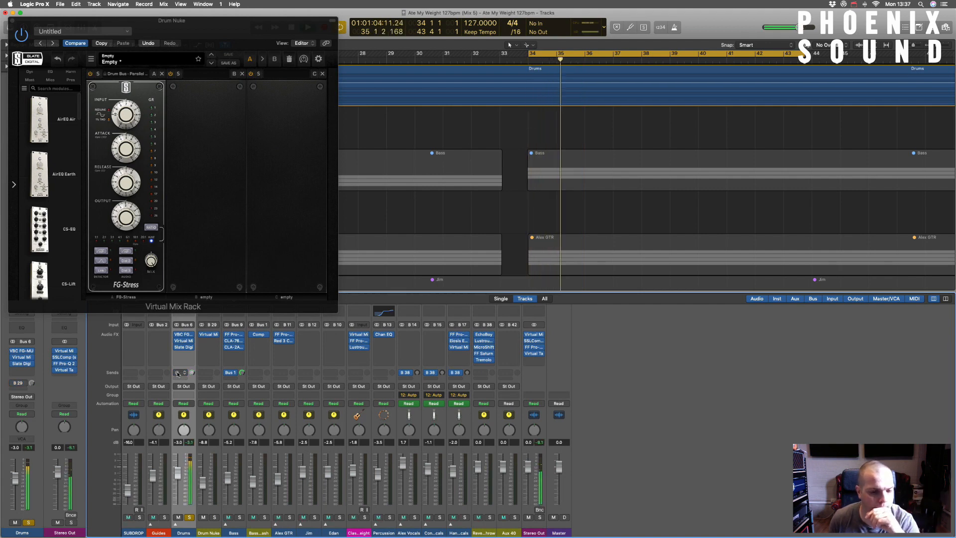
click(178, 372)
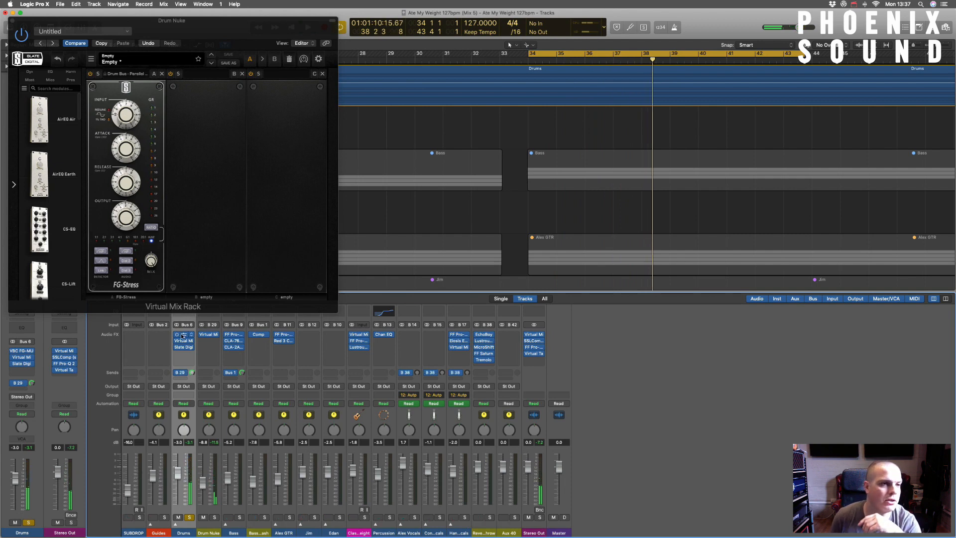
click(13, 21)
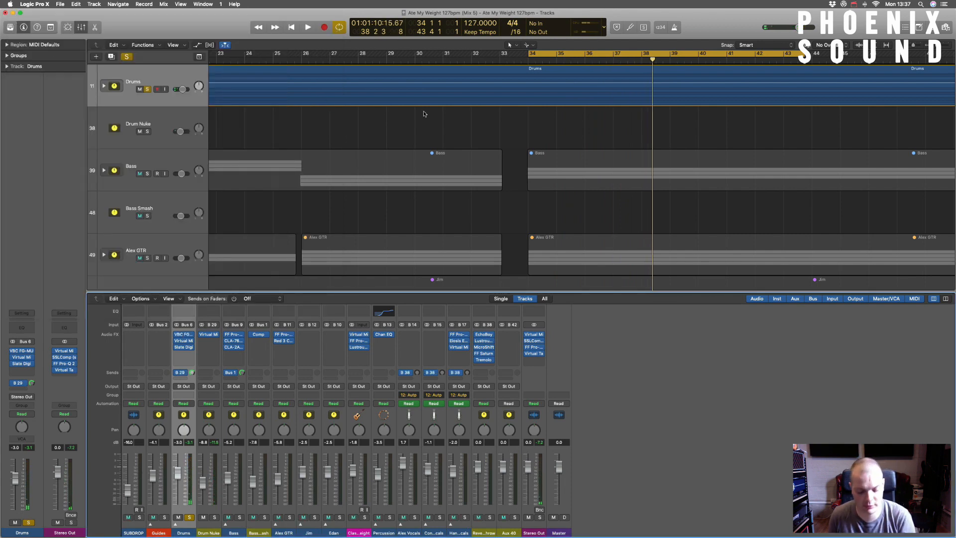
Solo only the Bass stack in place of the Drums bus.
key(z)
key(t)
key(t)
key(super+Down)
key(super+Down)
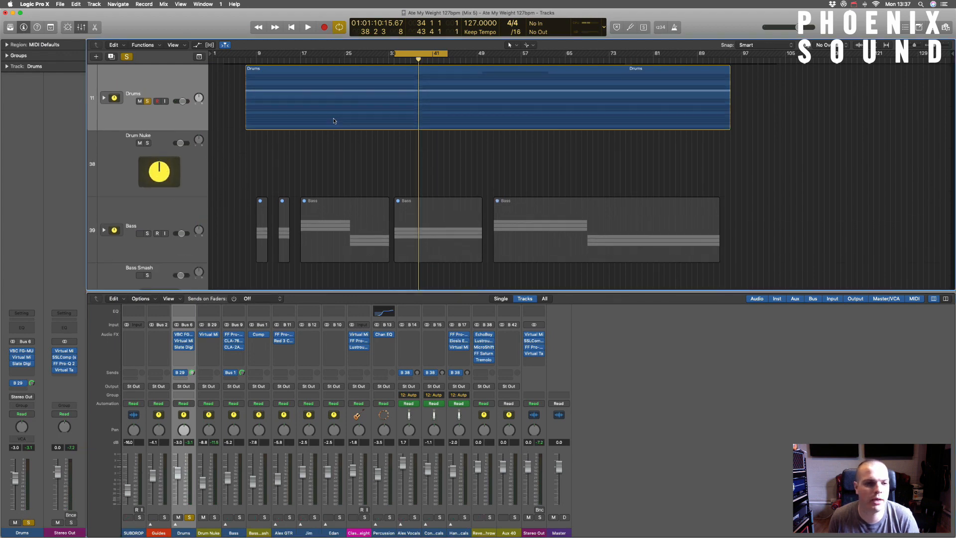
alt+click(148, 234)
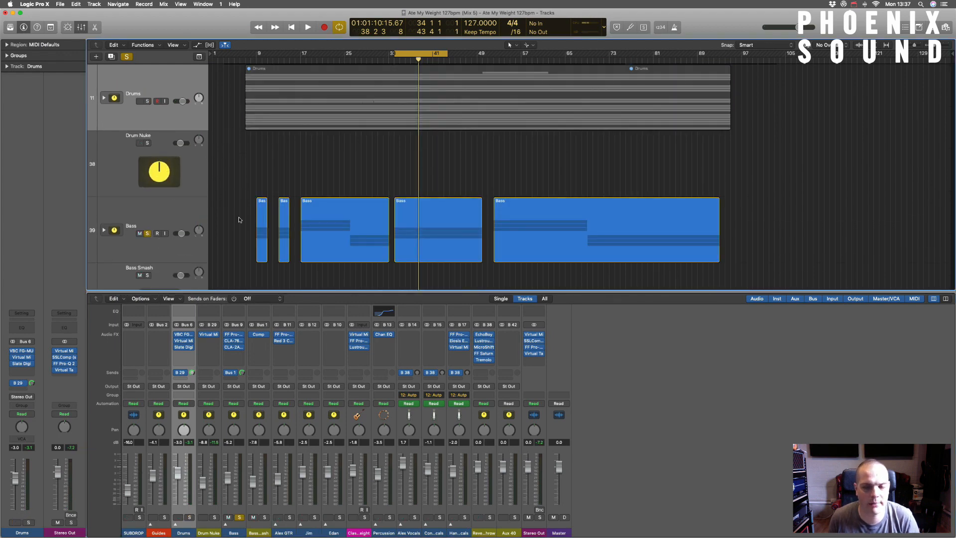
key(super+Down)
key(t)
key(t)
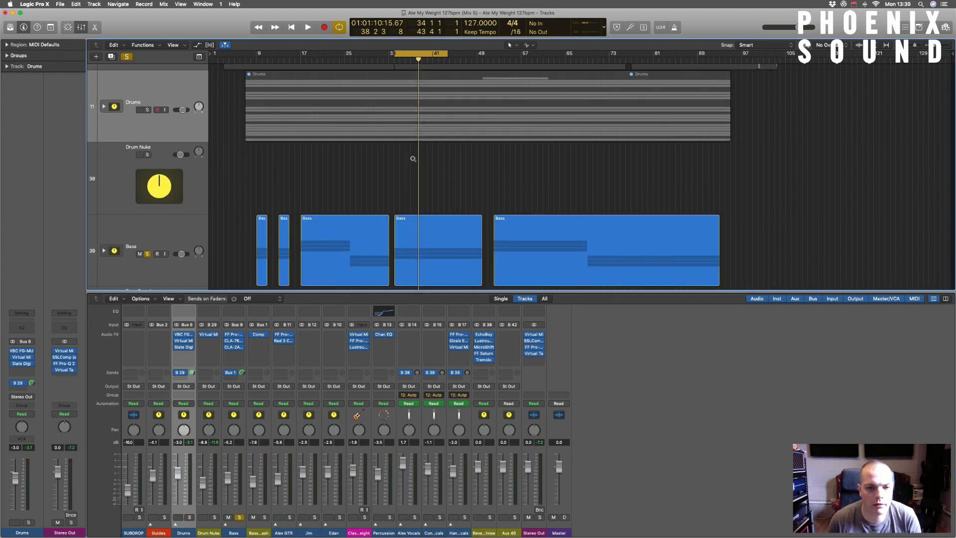
Select the Bass stack and expand it to show its individual tracks.
scroll(413, 159, right, 3)
scroll(414, 159, left, 3)
scroll(133, 214, down, 2)
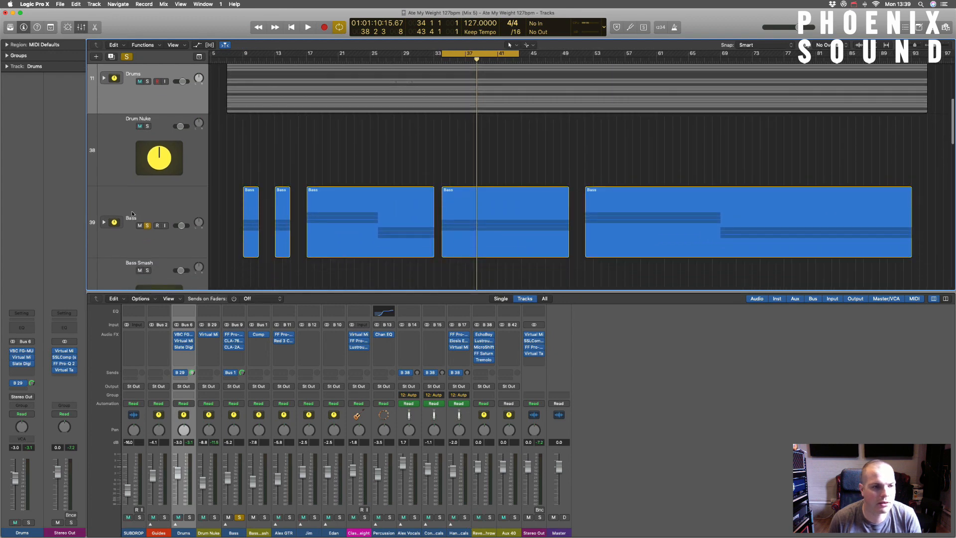
click(132, 214)
click(104, 222)
Replace the cycle range with bars 17 to 26, covering the third group of Bass 421, 52a and Aston regions.
scroll(294, 220, down, 6)
scroll(304, 222, up, 2)
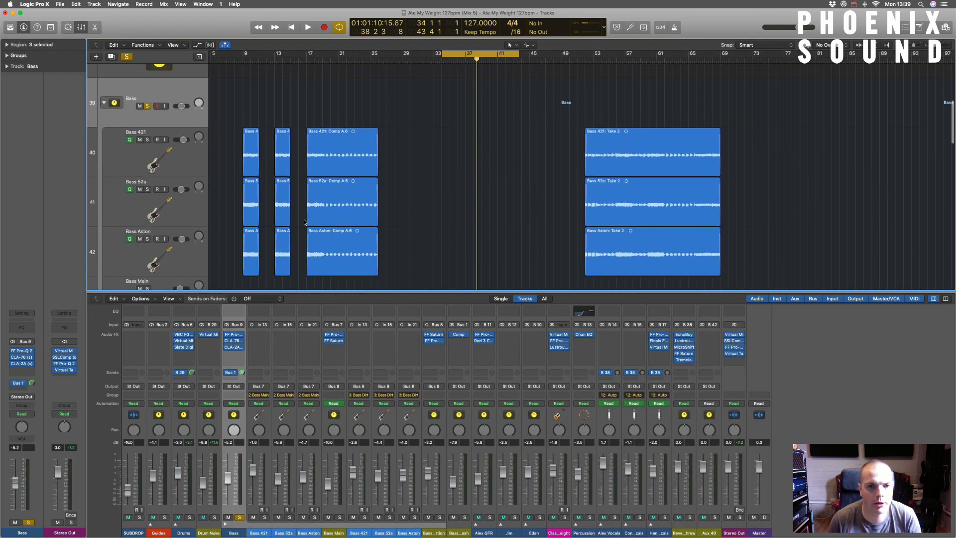
scroll(304, 222, down, 5)
scroll(305, 219, up, 2)
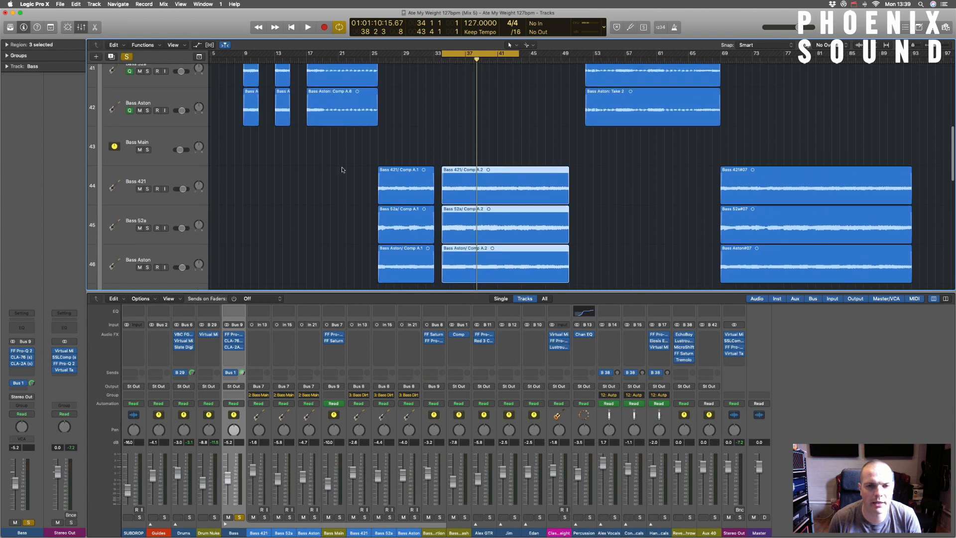
scroll(342, 170, up, 1)
click(462, 54)
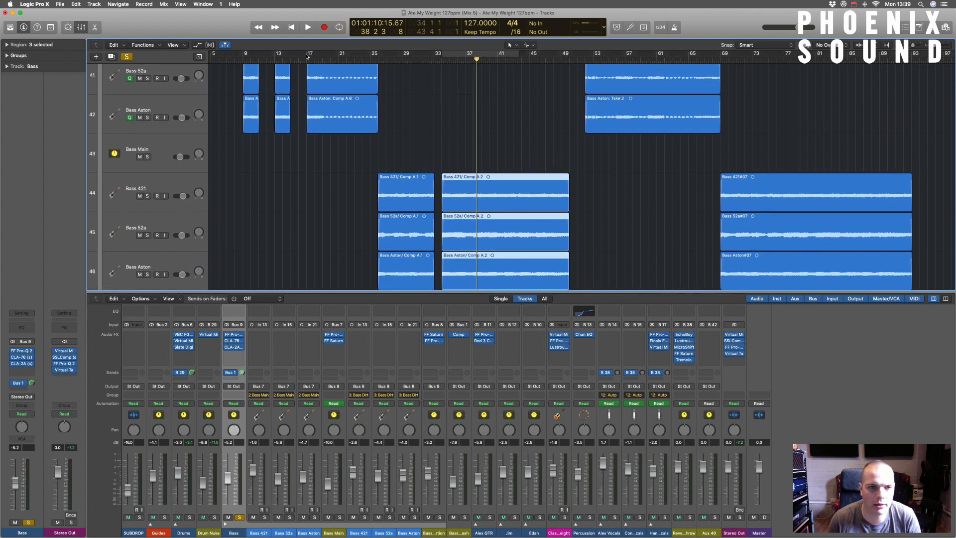
drag(307, 55, 376, 55)
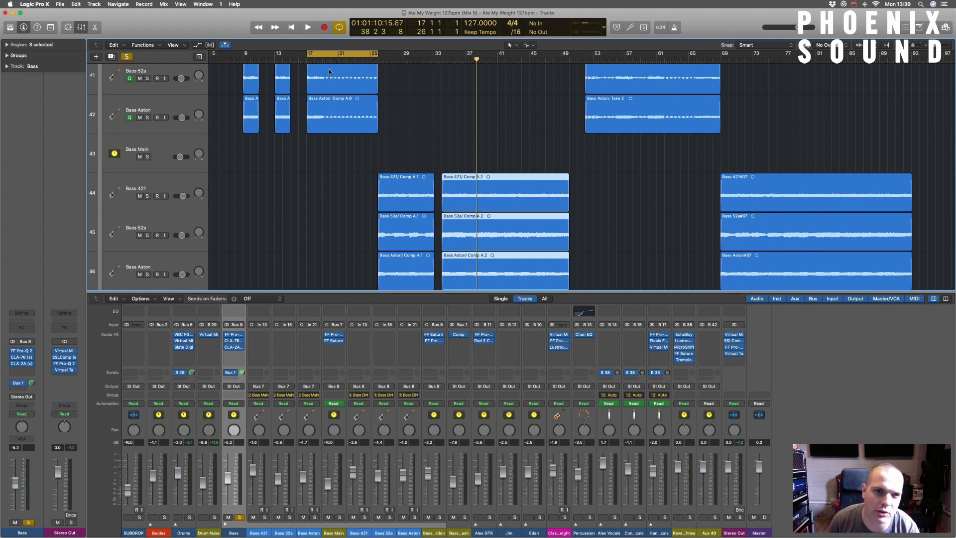
Play back the soloed Bass stack over the bars 17 to 26 cycle to hear the main Bass 421, 52a and Aston tracks.
scroll(289, 79, up, 2)
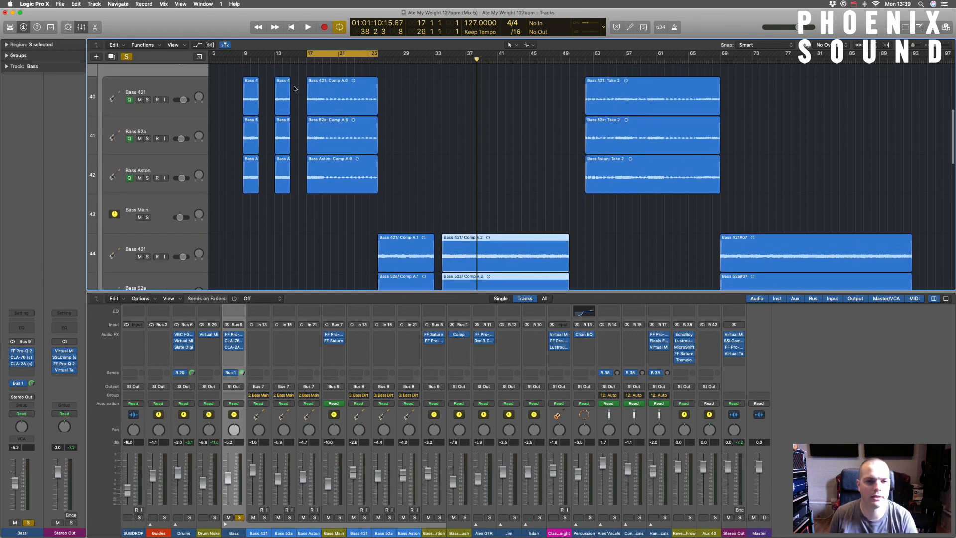
scroll(124, 115, up, 2)
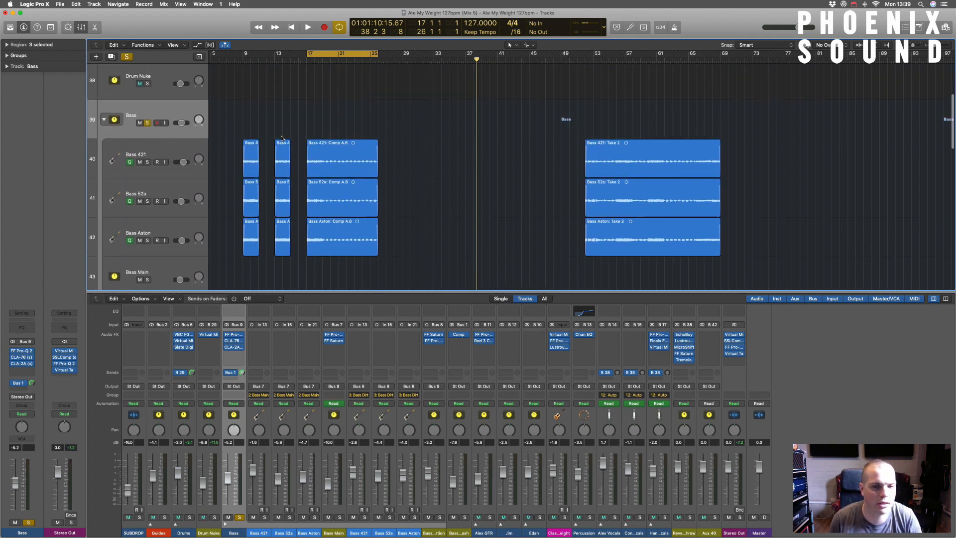
key(space)
scroll(327, 139, down, 1)
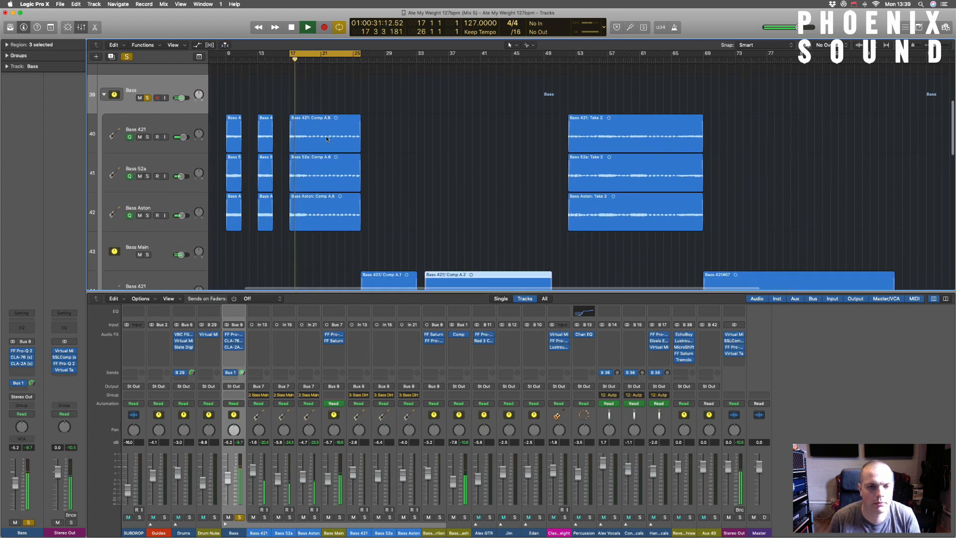
scroll(327, 139, down, 2)
scroll(328, 139, up, 4)
scroll(327, 139, left, 2)
scroll(326, 140, up, 2)
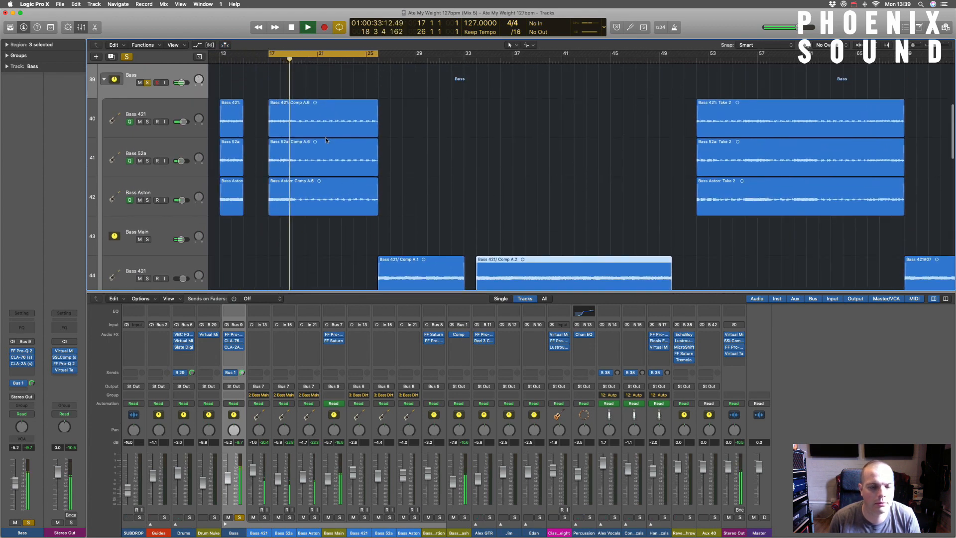
scroll(324, 136, left, 1)
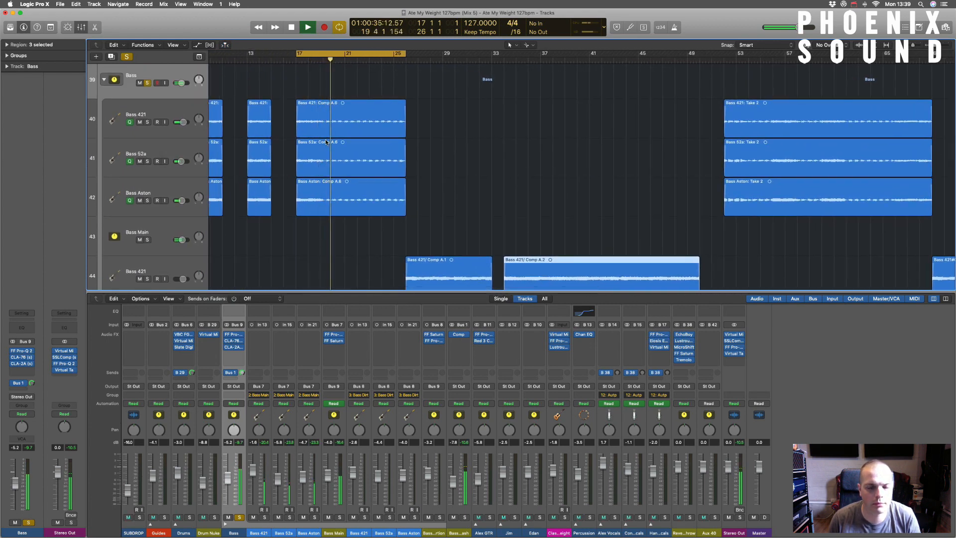
scroll(325, 142, down, 3)
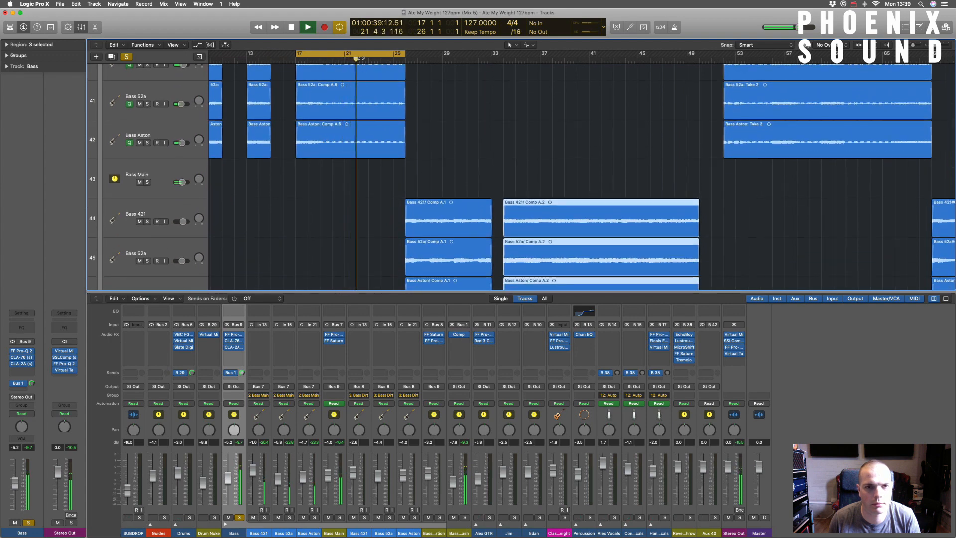
key(space)
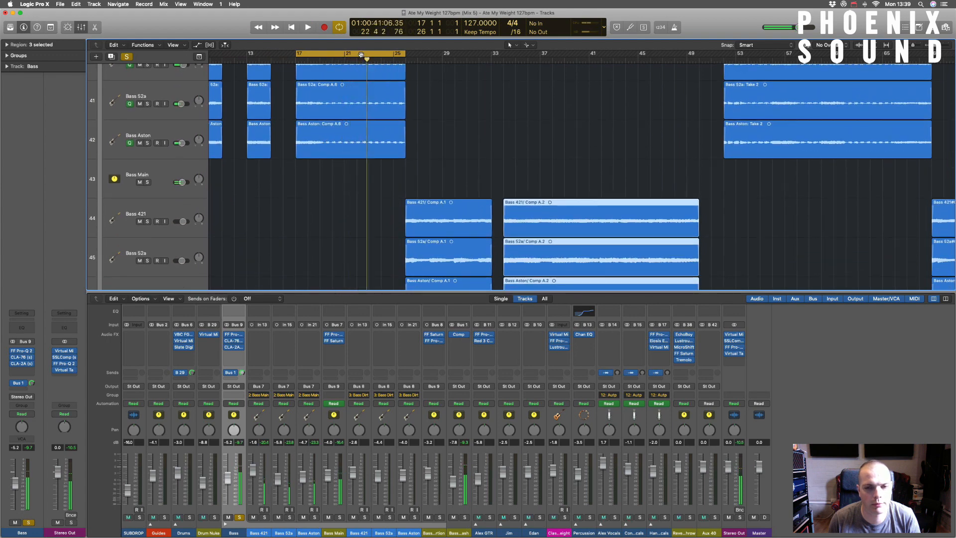
Audition the Comp A.2 bass regions with the cycle range set to bars 34 to 43, and turn cycling off.
drag(362, 55, 561, 67)
key(space)
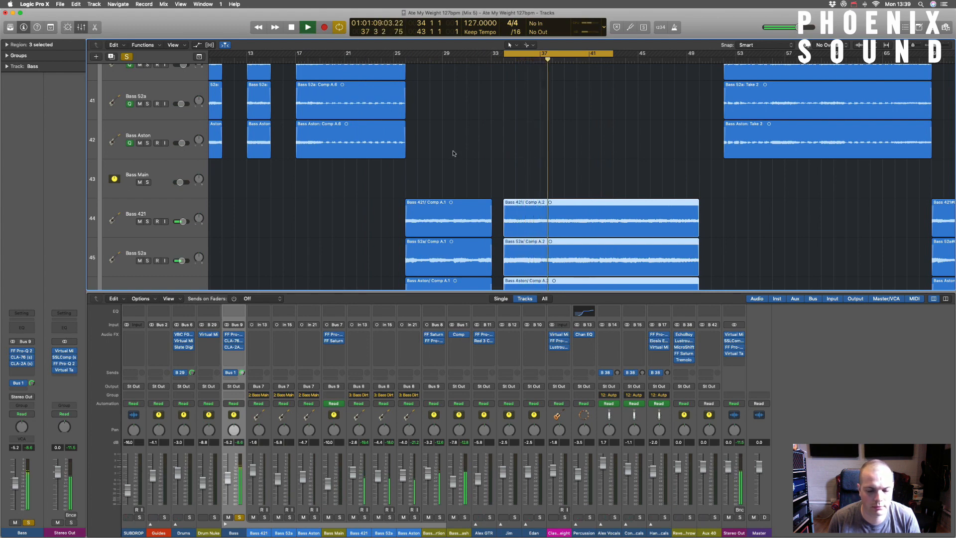
key(space)
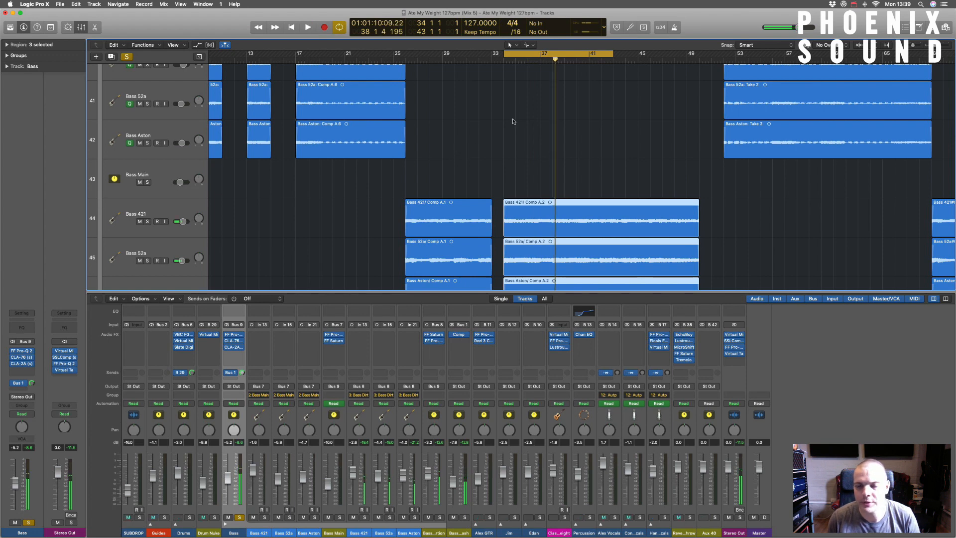
key(c)
Examine how the main and dirty sets of Bass 421, 52a and Aston regions are split across the arrangement.
scroll(496, 87, left, 3)
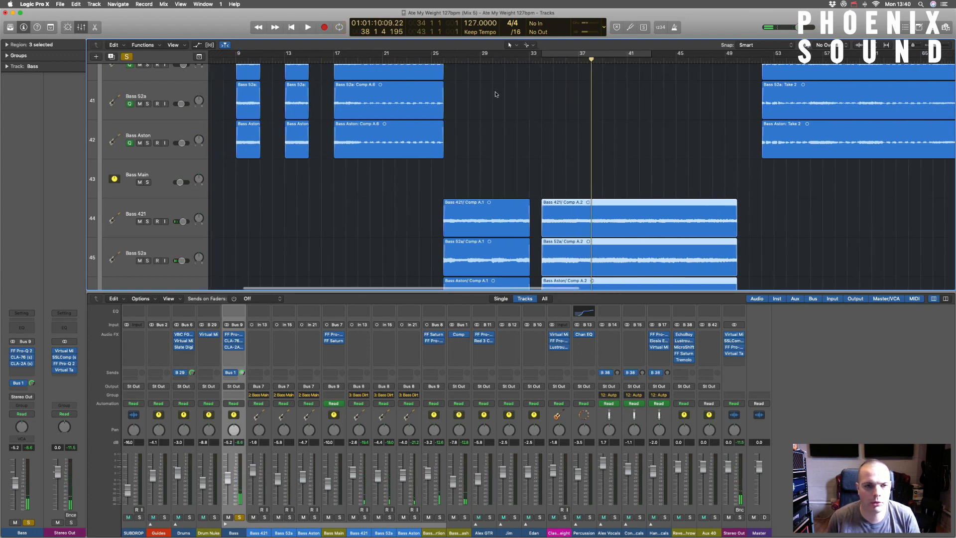
scroll(495, 94, left, 2)
scroll(496, 94, up, 1)
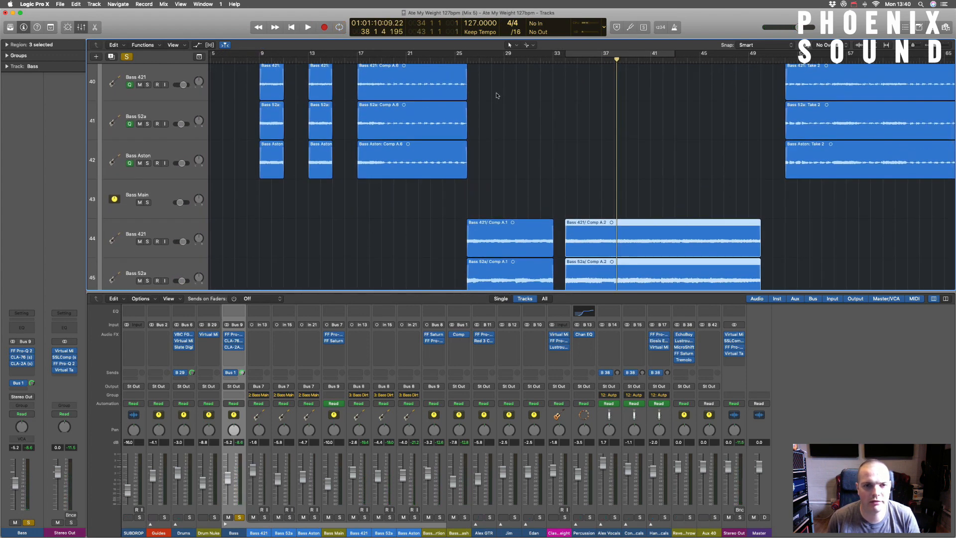
scroll(496, 96, up, 3)
scroll(496, 96, up, 4)
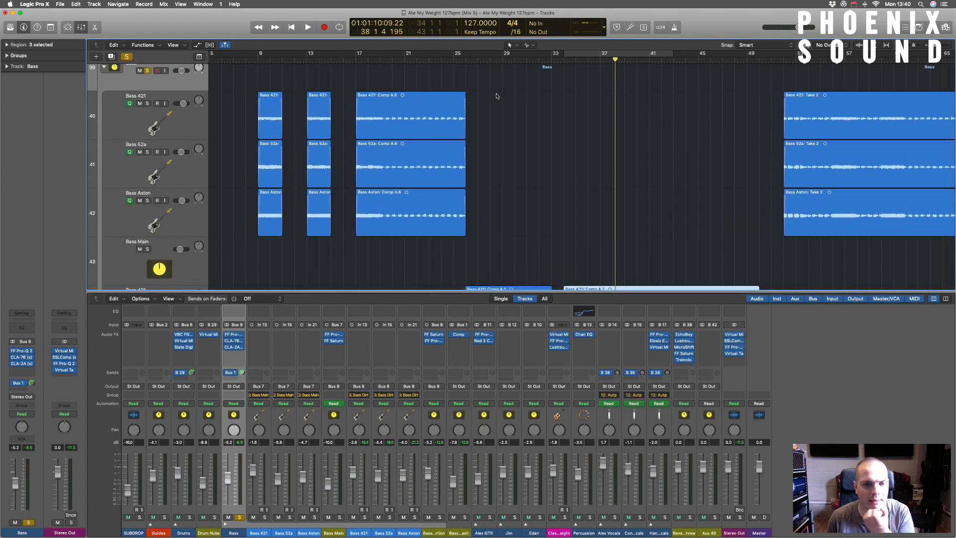
scroll(496, 96, down, 5)
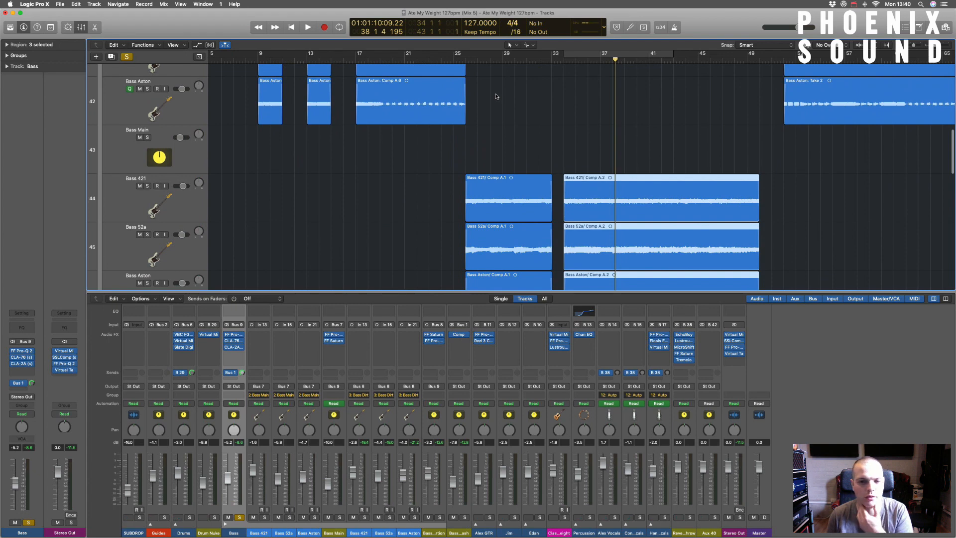
scroll(498, 92, left, 2)
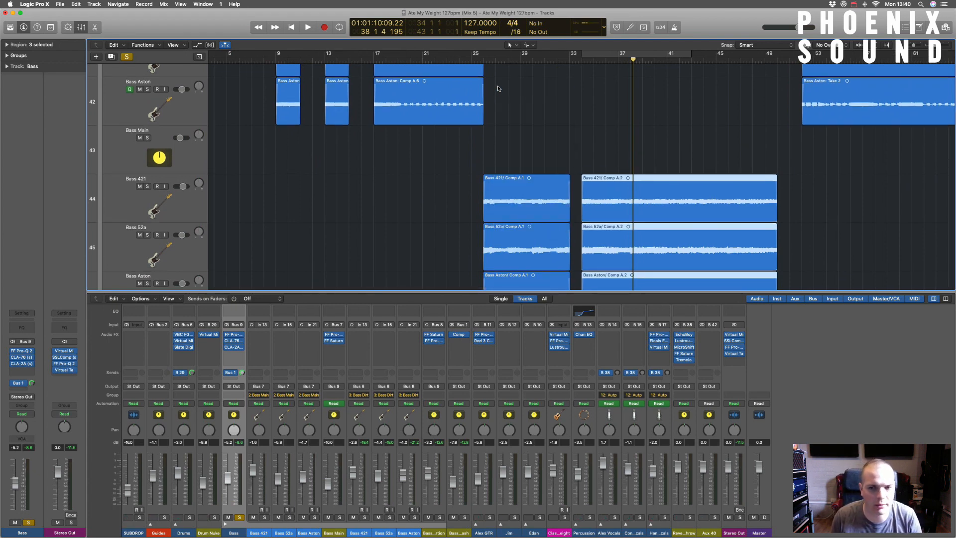
scroll(500, 99, up, 3)
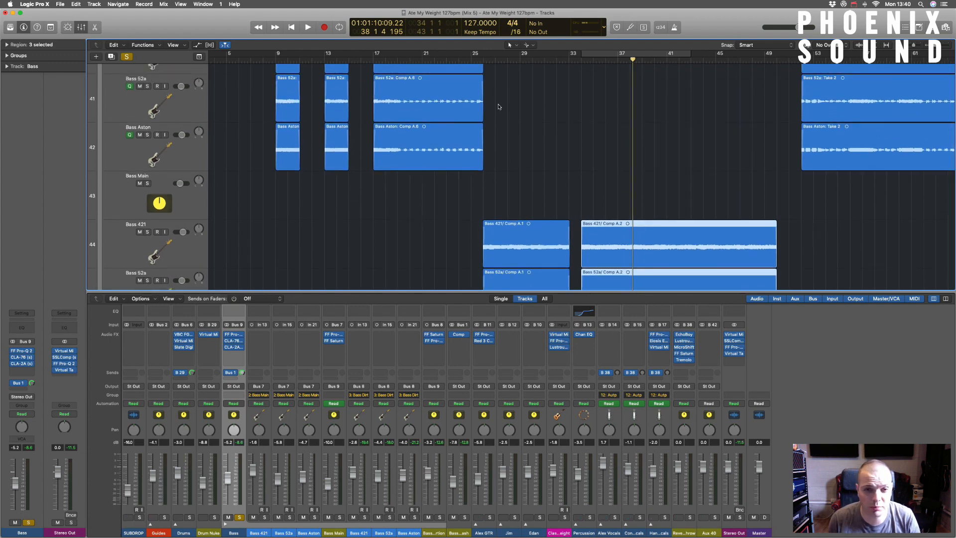
scroll(500, 108, up, 2)
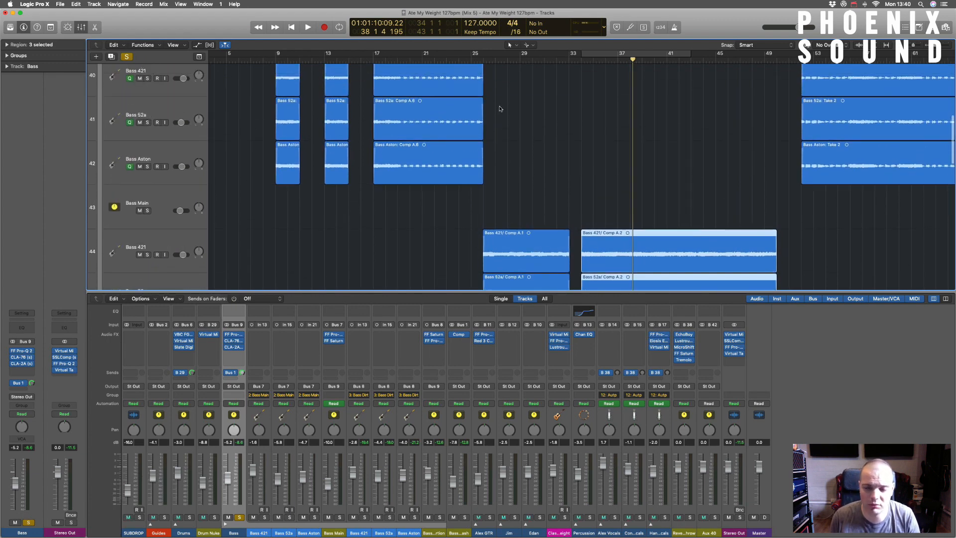
scroll(500, 109, down, 1)
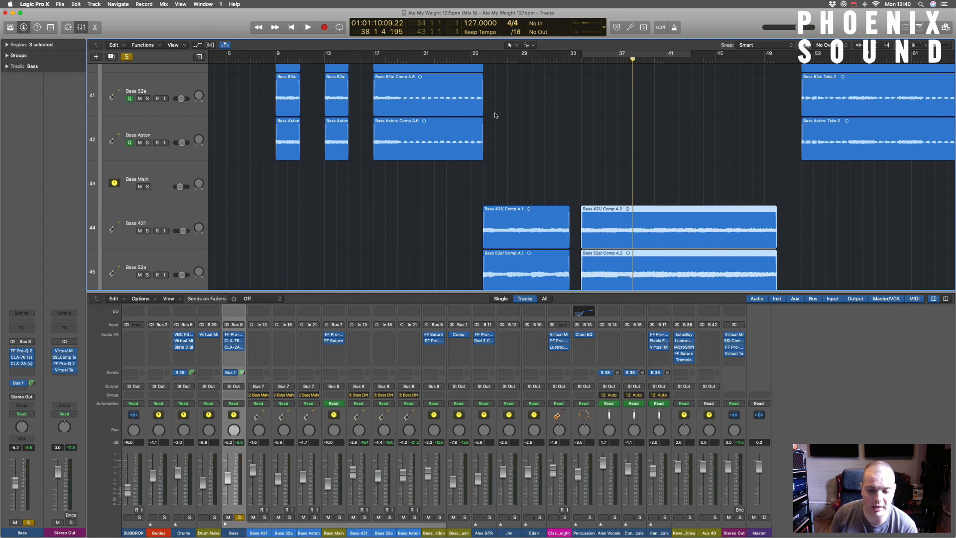
scroll(494, 118, down, 3)
scroll(493, 119, up, 4)
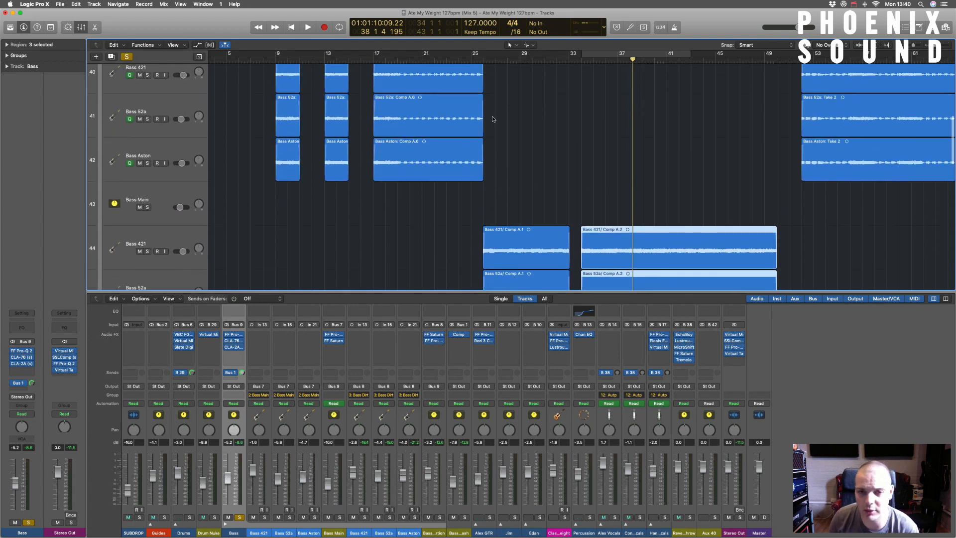
scroll(493, 119, right, 10)
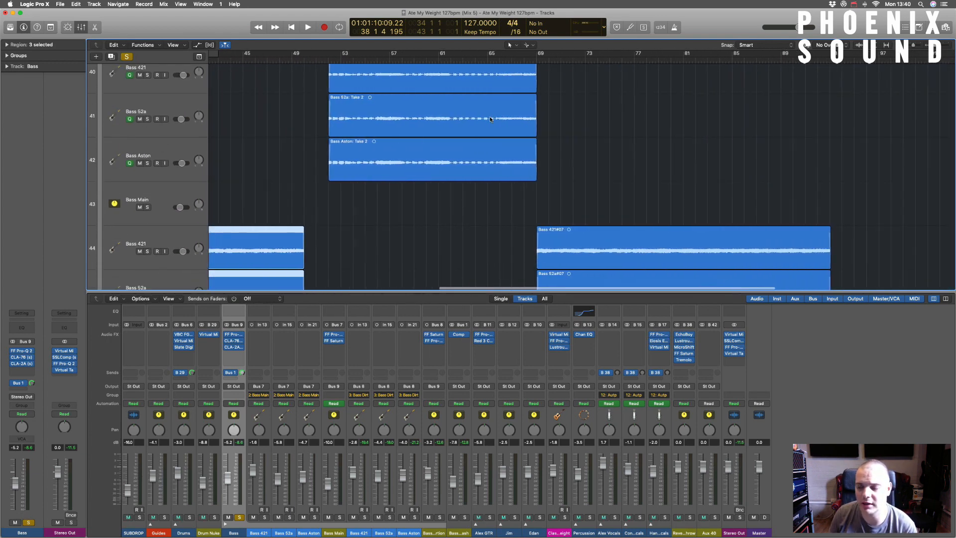
scroll(491, 116, left, 12)
Place the playhead at bar 17, and select the main Bass 421 track followed by the main Bass Aston track.
click(409, 56)
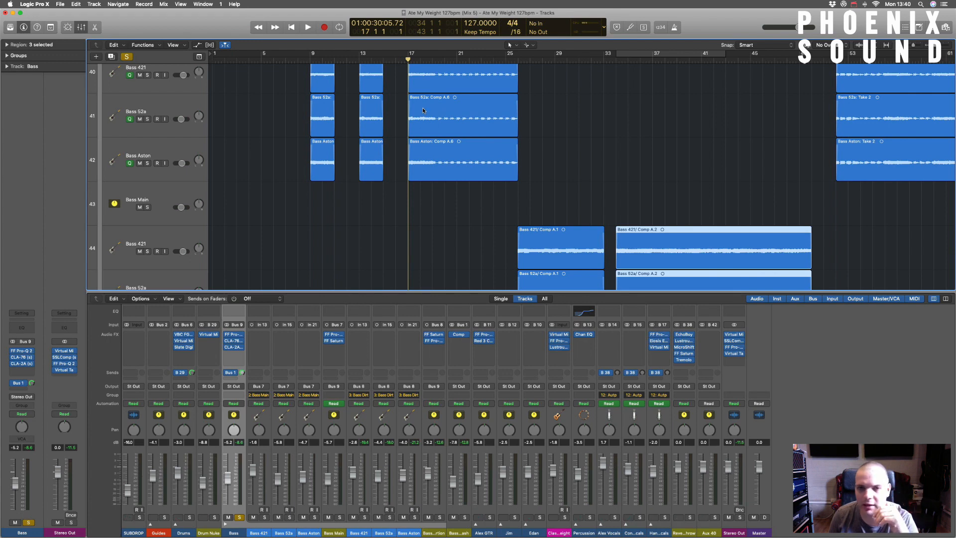
scroll(441, 94, up, 1)
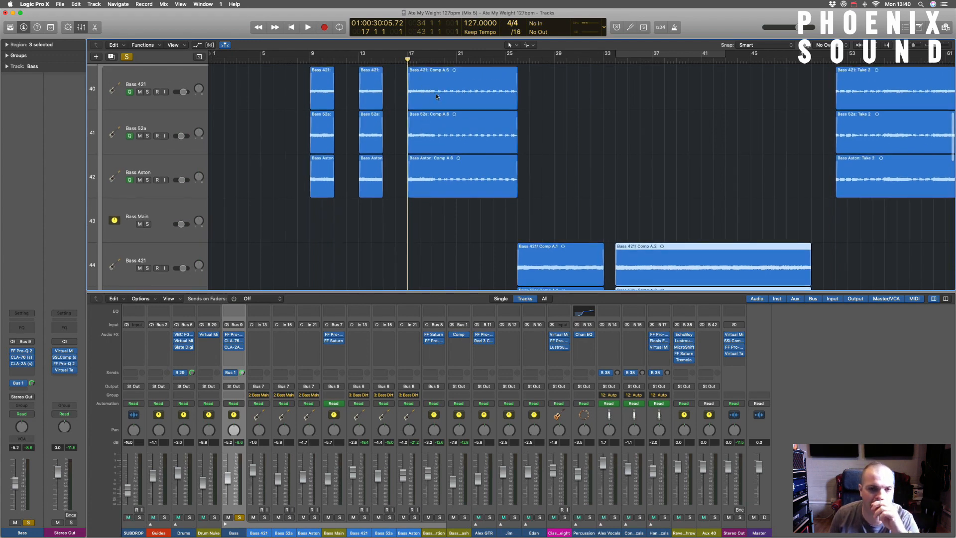
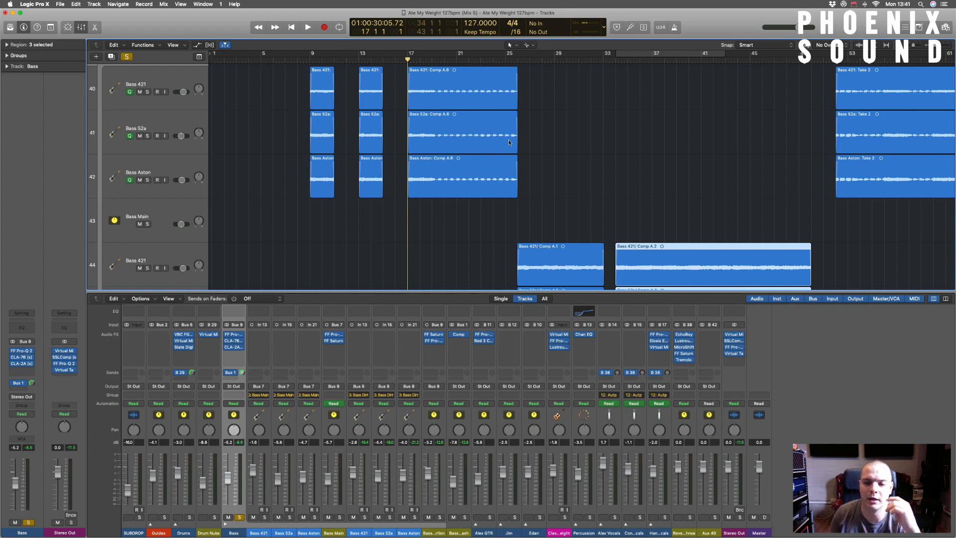
scroll(509, 141, down, 2)
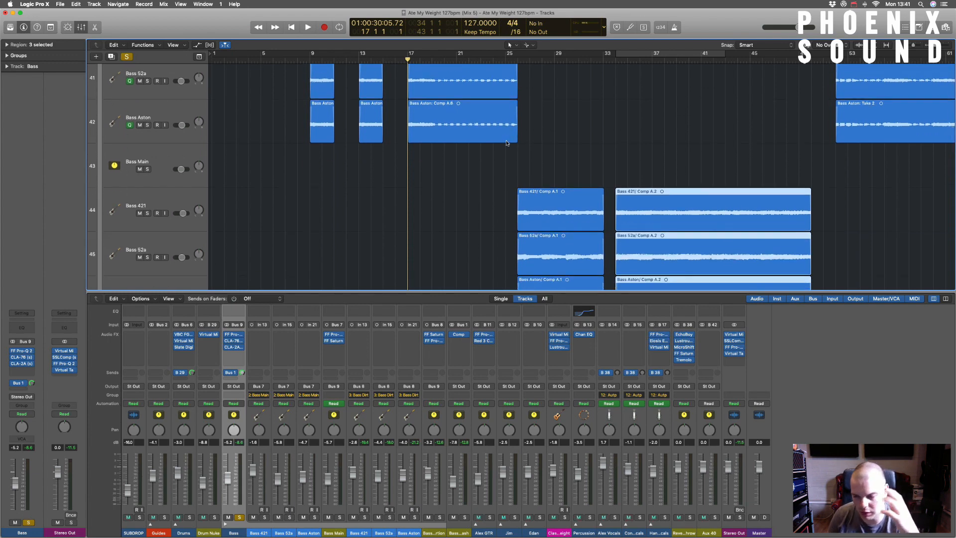
scroll(517, 140, up, 3)
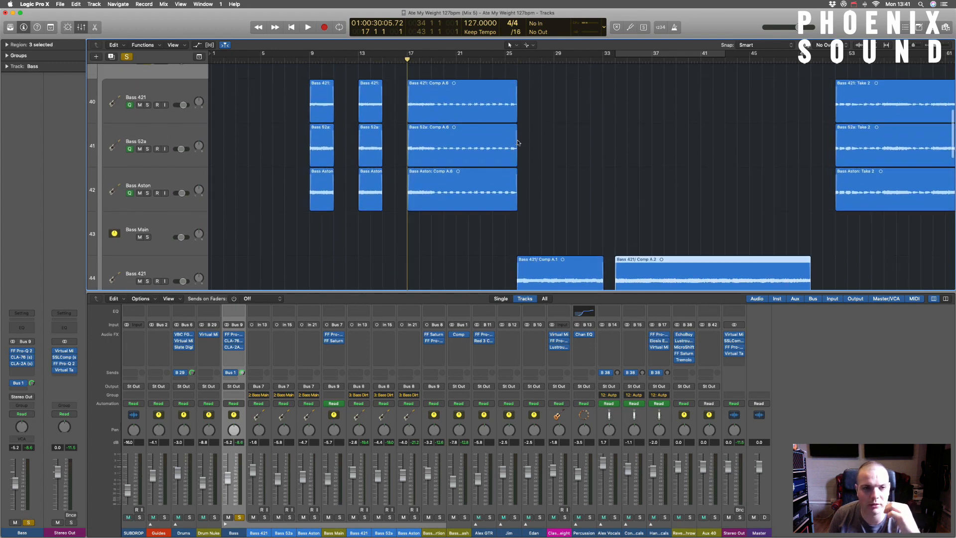
scroll(517, 140, down, 3)
scroll(517, 142, up, 3)
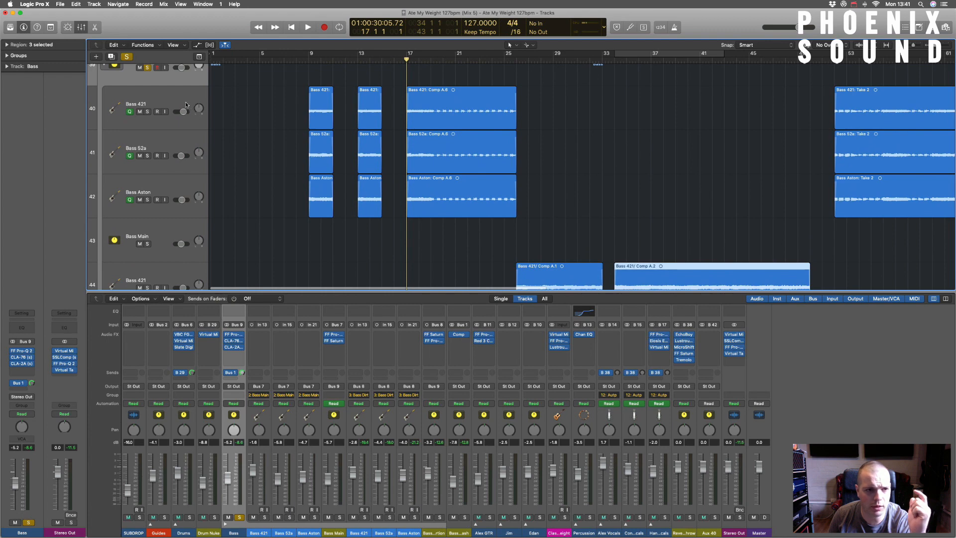
click(185, 104)
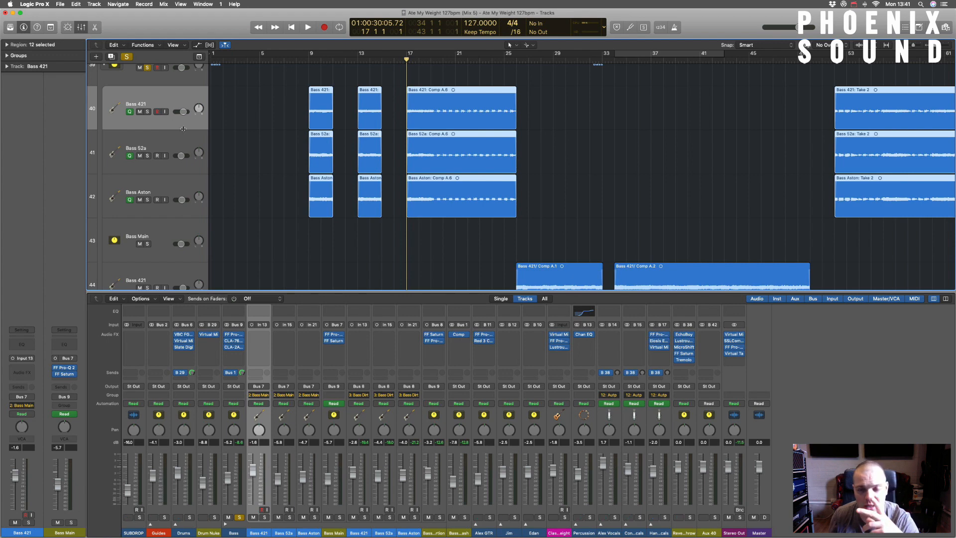
click(165, 184)
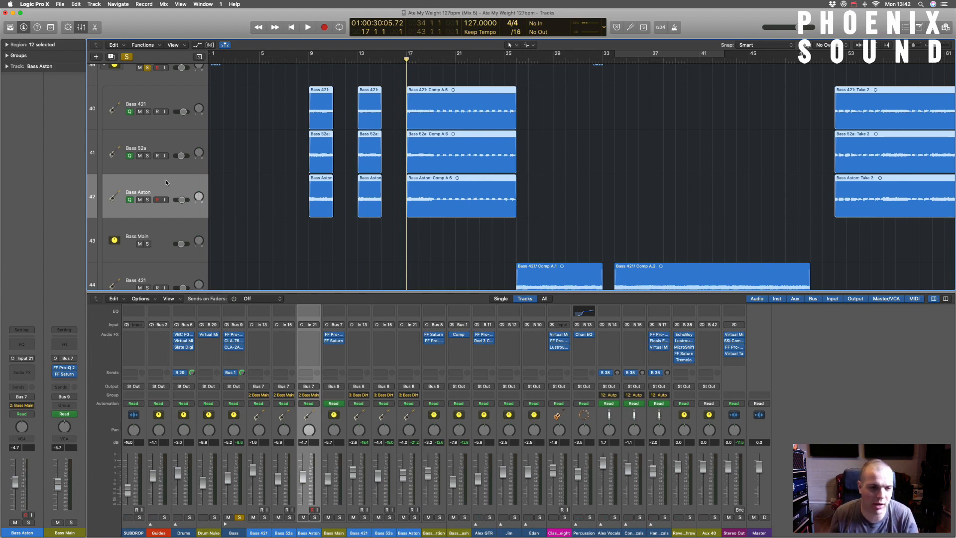
Play from bar 19 and solo the main Bass 421, Bass 52a and Bass Aston tracks one at a time to compare the microphones.
click(148, 112)
mouse_move(434, 64)
mouse_down()
mouse_move(471, 63)
mouse_move(432, 62)
mouse_up()
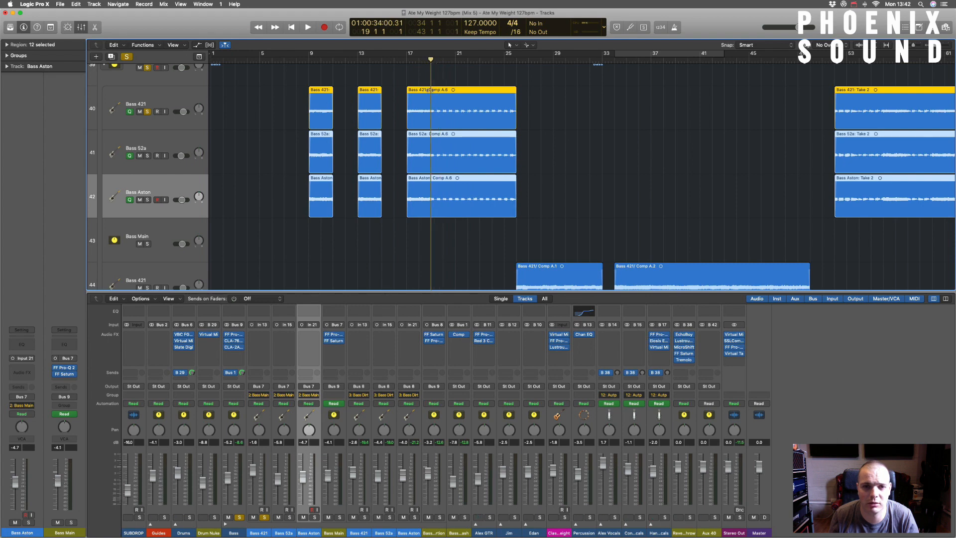
key(space)
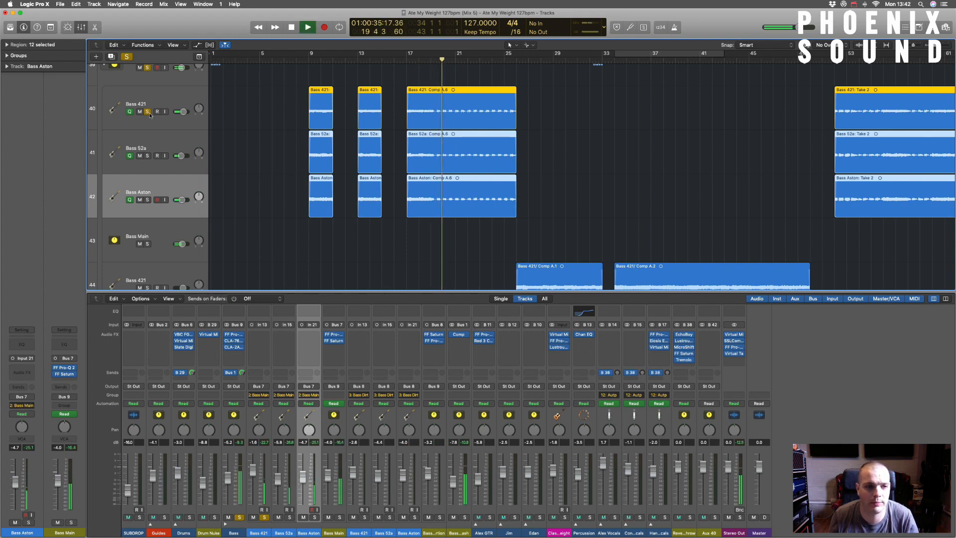
click(148, 113)
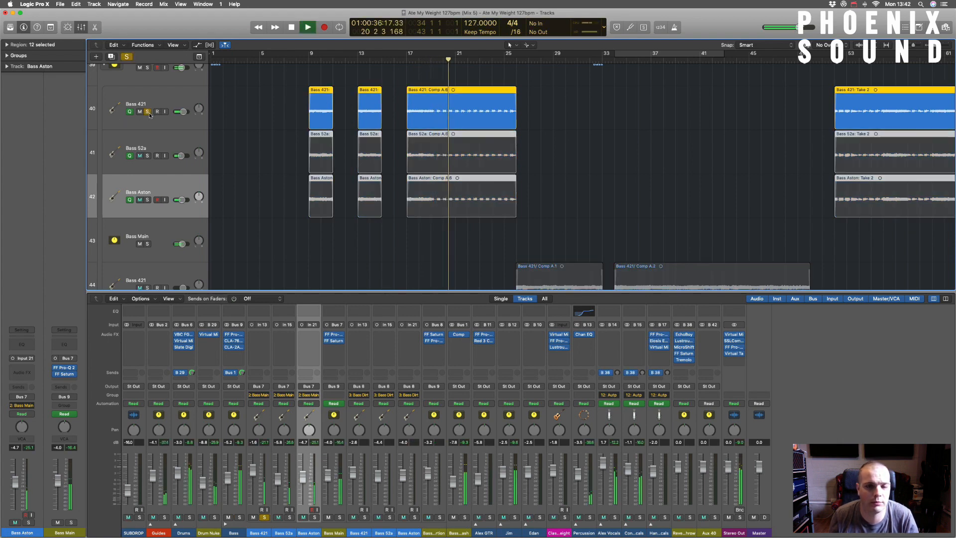
click(147, 156)
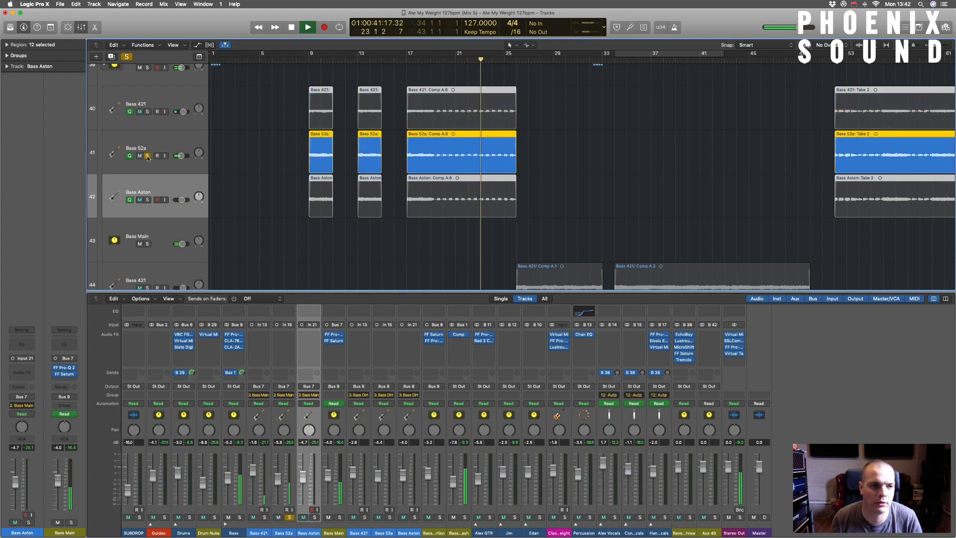
click(148, 200)
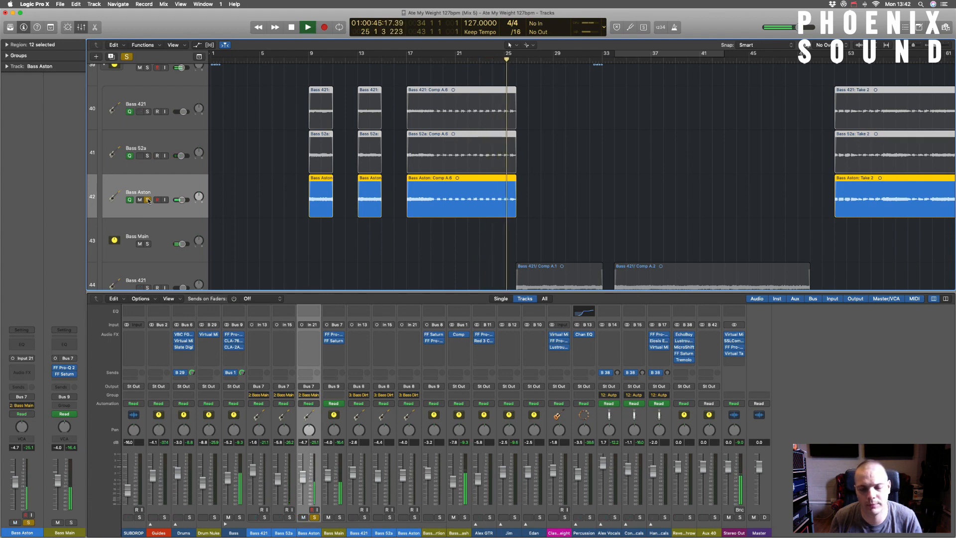
key(space)
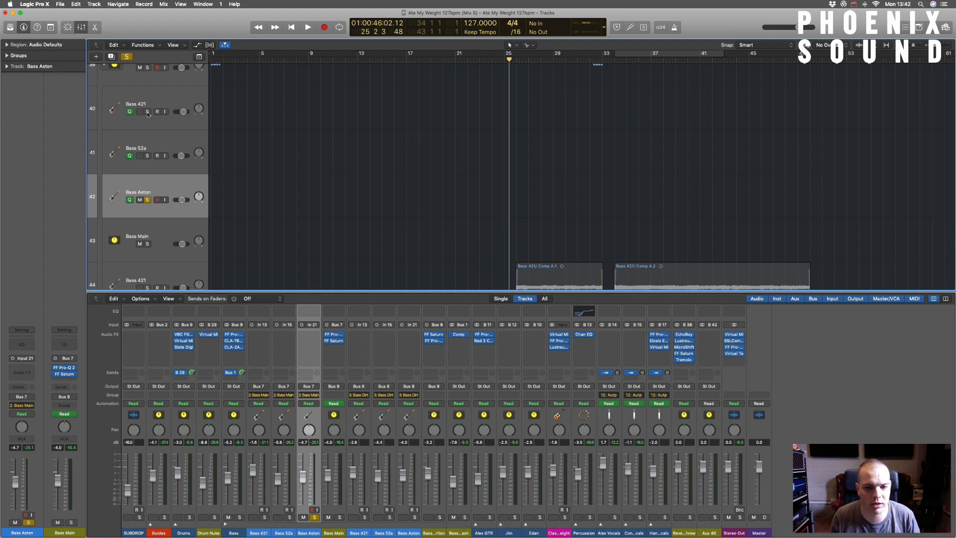
Hide the mixer to view the remaining bass tracks, and show it again.
key(x)
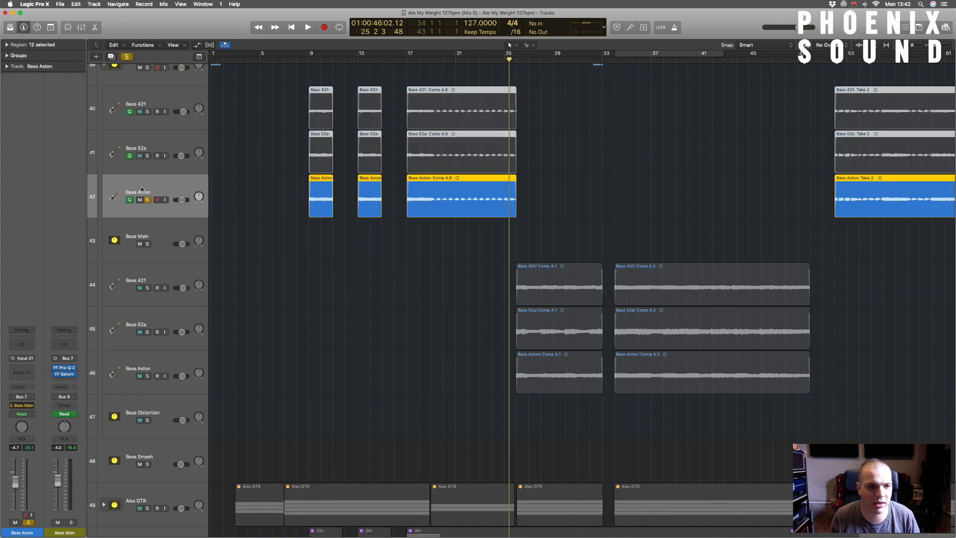
key(x)
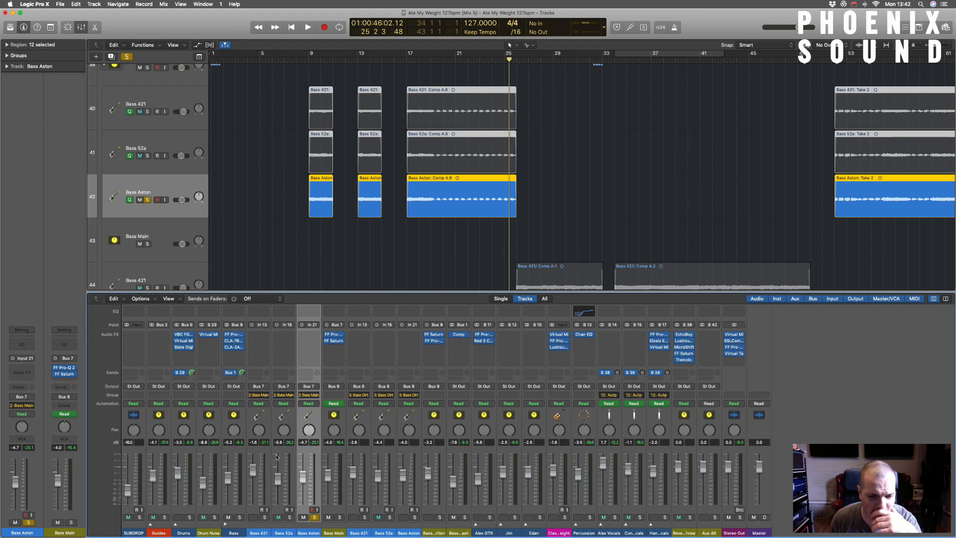
Select the Bass Main bus channel and turn off the solo on the main Bass Aston track.
click(331, 453)
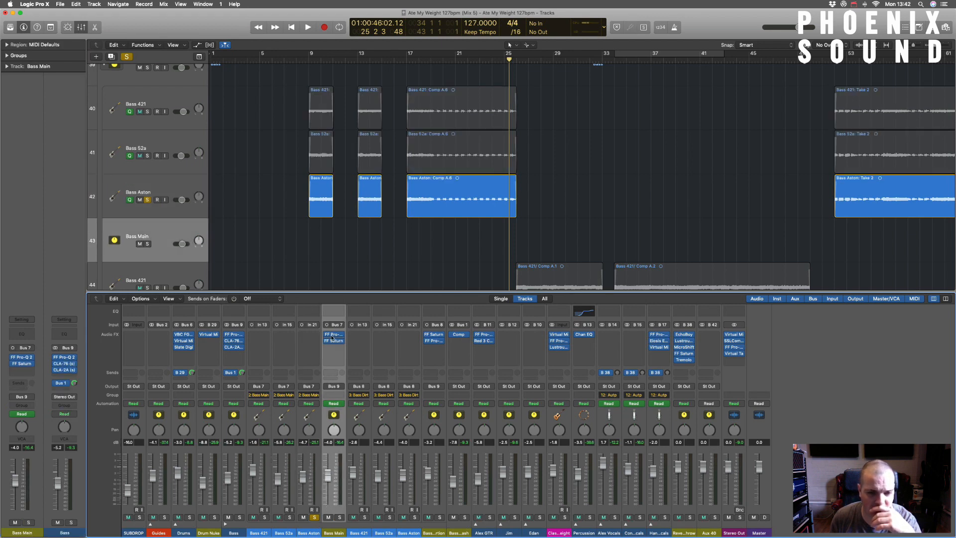
mouse_move(333, 337)
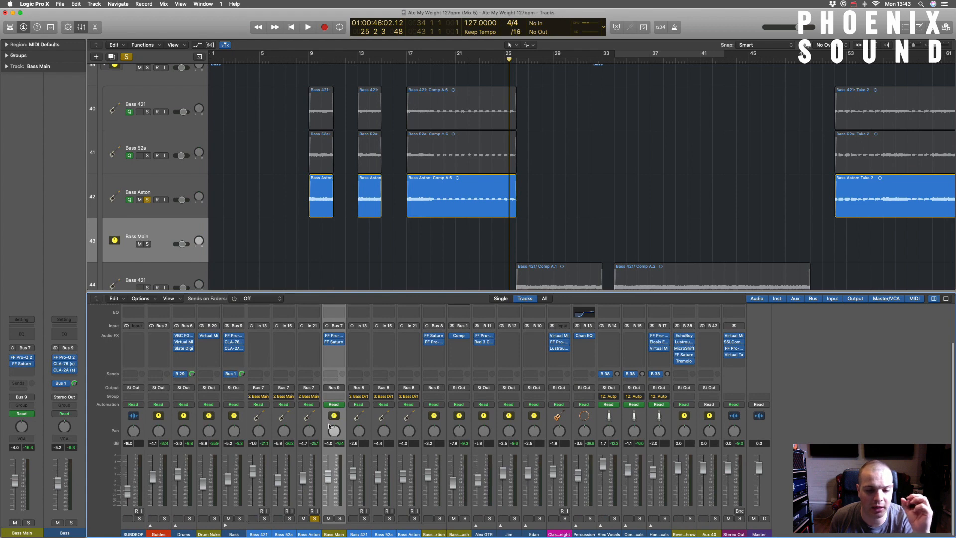
click(314, 518)
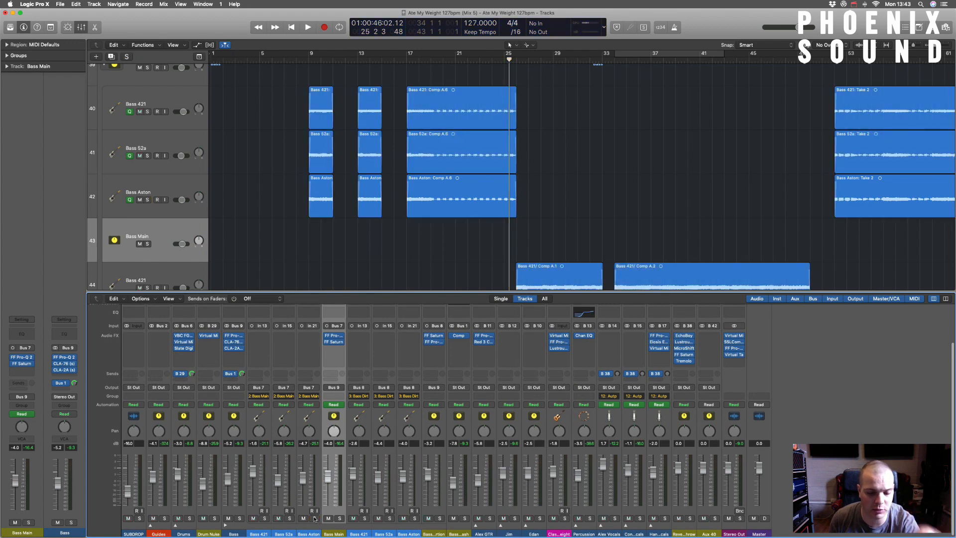
Select the main microphone channels, the dirty microphone channels and the Bass Distortion bus in turn to compare how the bass is routed.
click(289, 455)
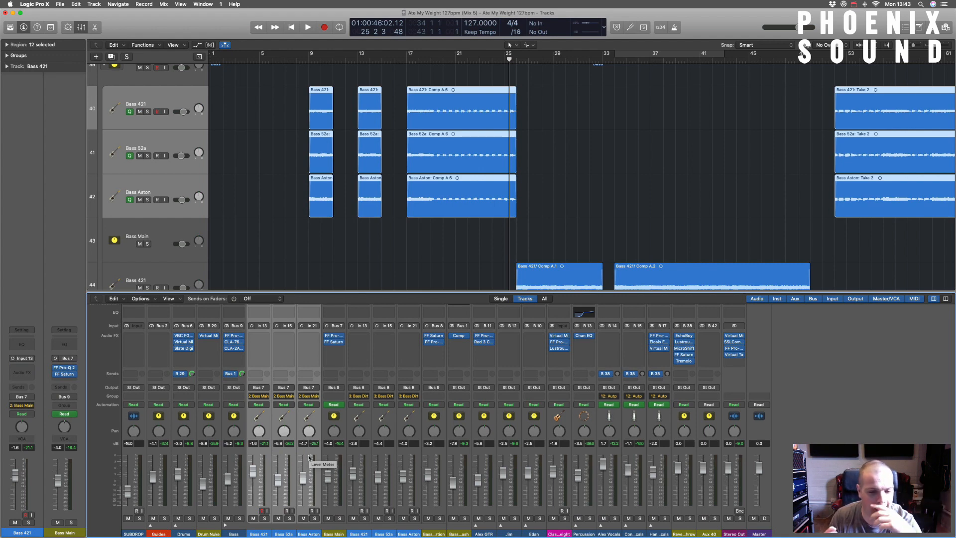
click(362, 453)
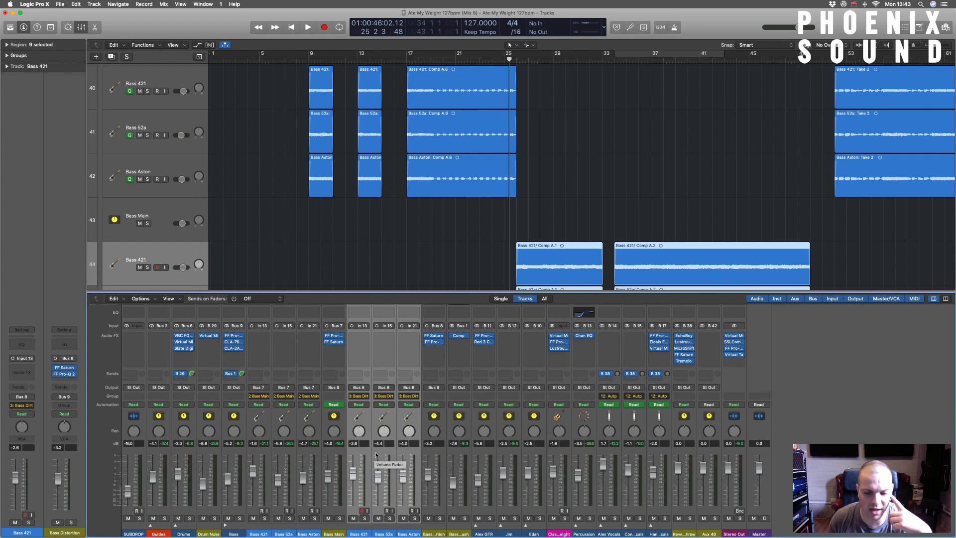
click(430, 371)
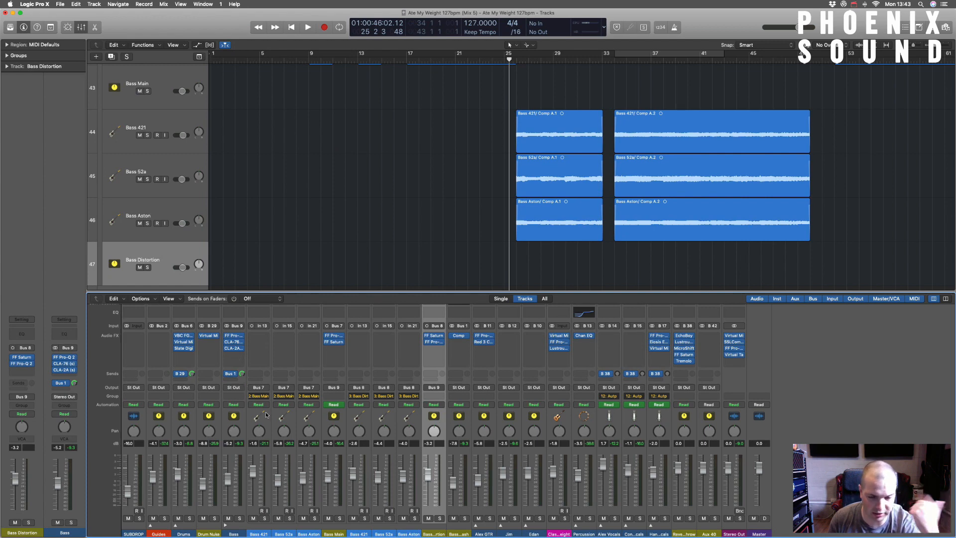
click(330, 417)
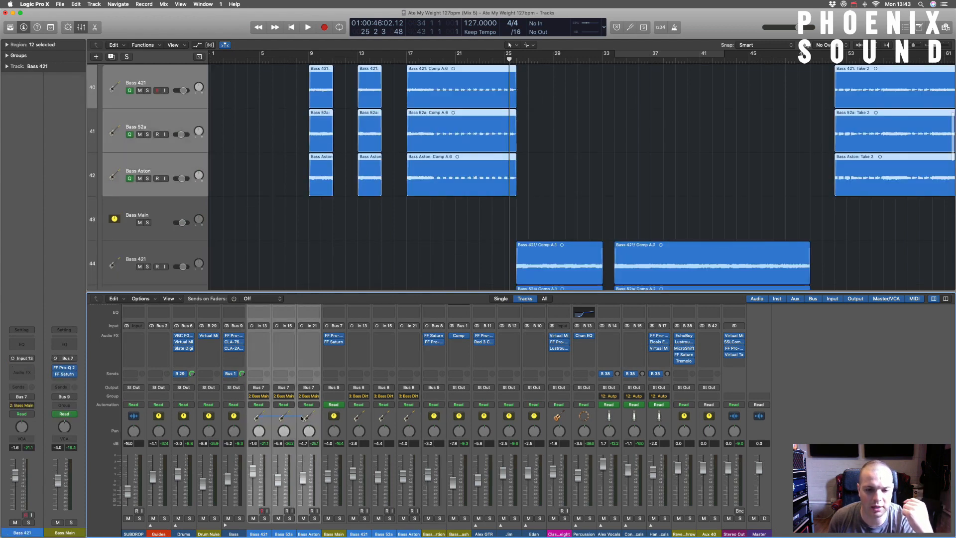
Open the FF Pro-Q 2 on Bass Main and audition the soloed bus with a cycle range from bar 21 to bar 25.
click(332, 337)
scroll(571, 158, up, 4)
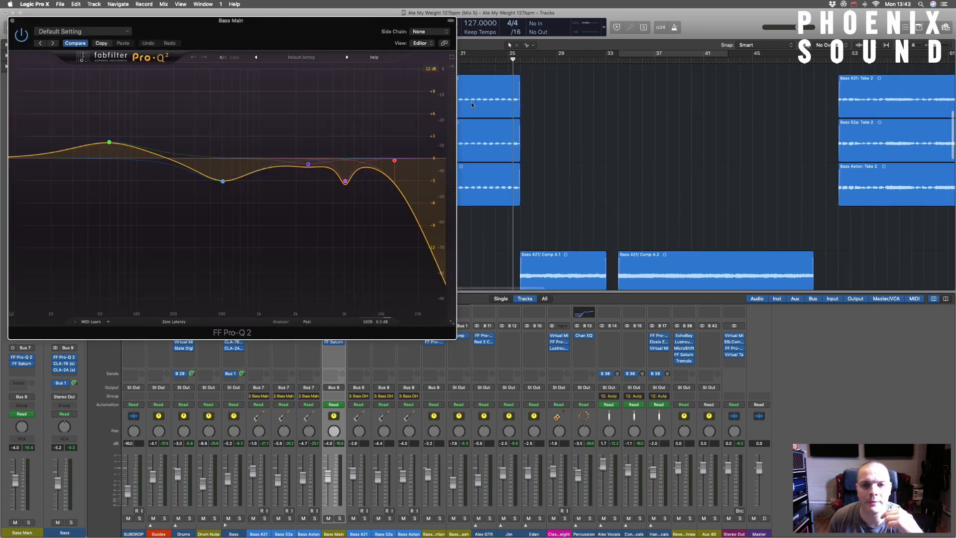
drag(460, 56, 510, 63)
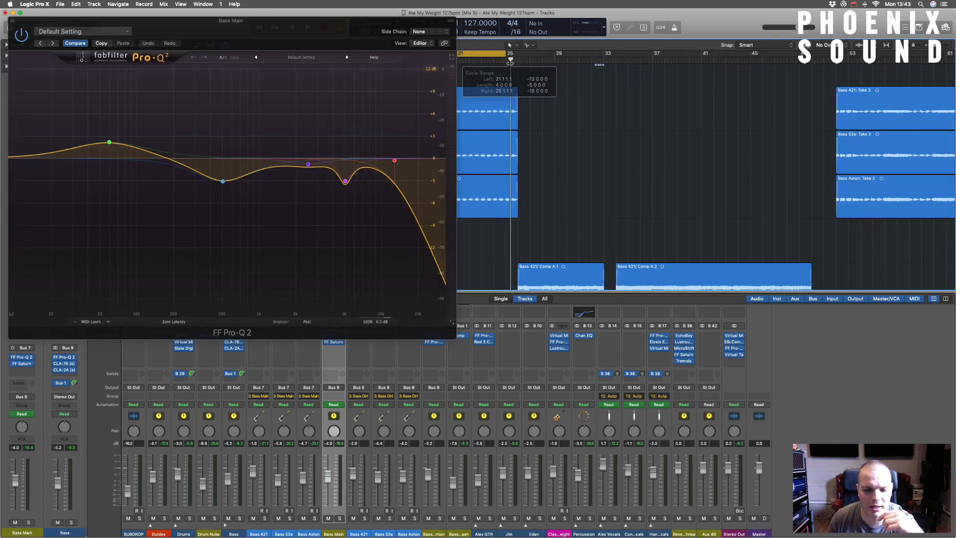
scroll(337, 516, down, 1)
click(338, 518)
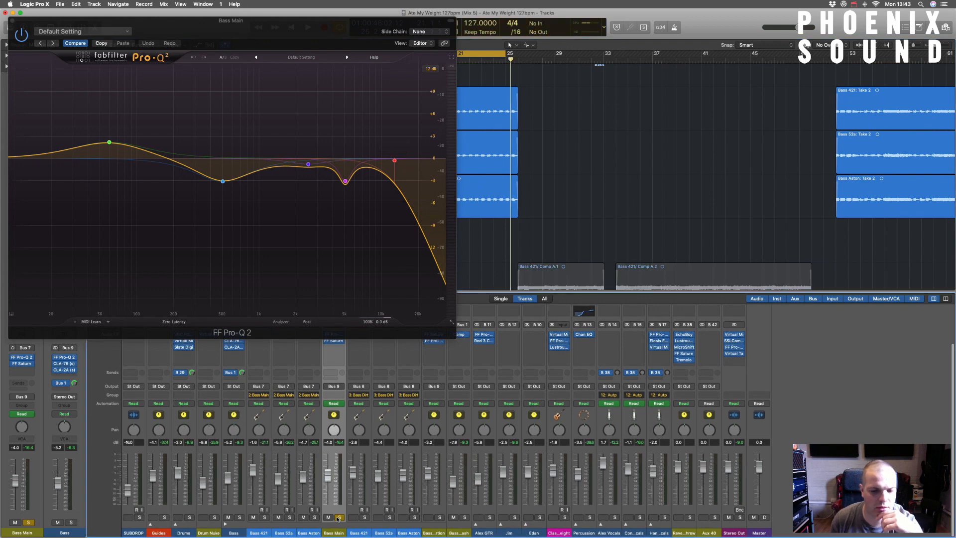
key(space)
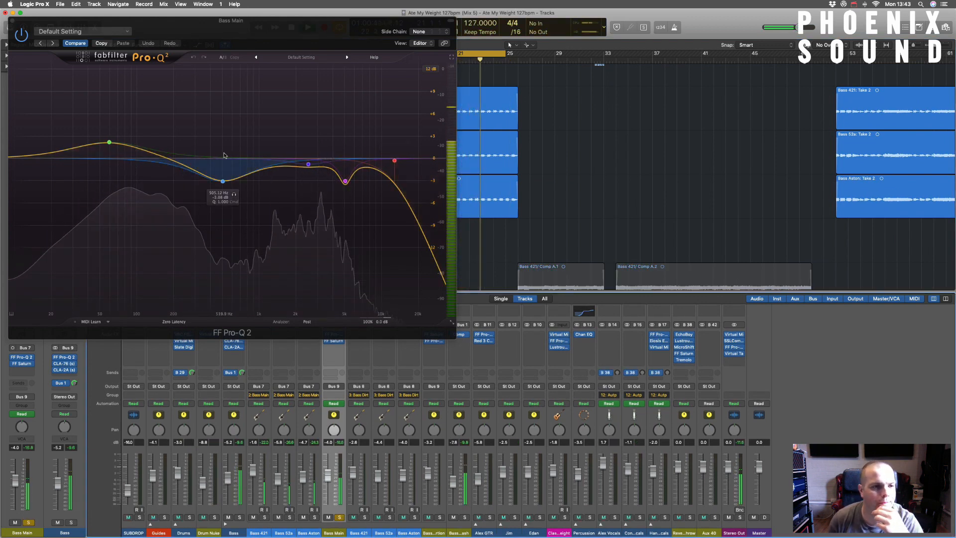
key(space)
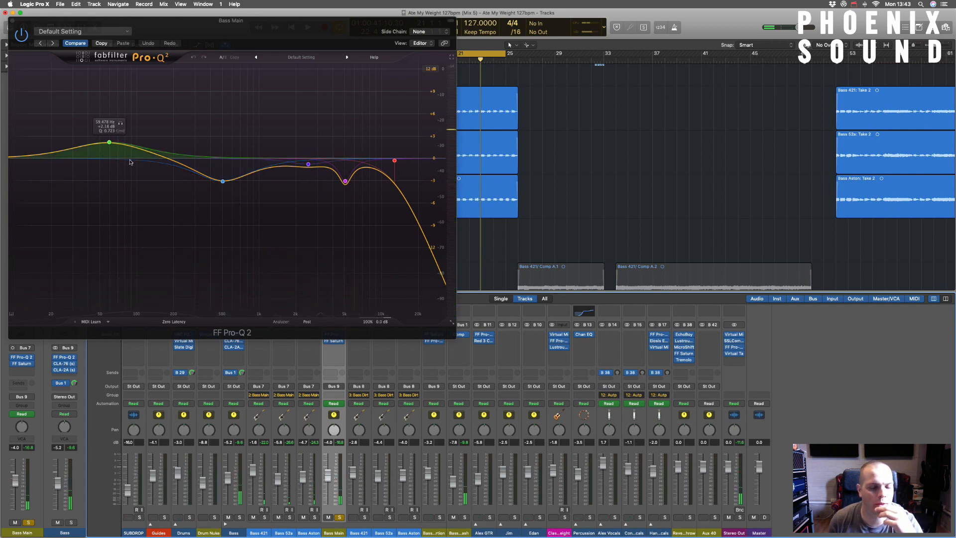
Inspect the Bass Main EQ's high cut, deepen the narrow cut near 5 kHz during playback, and hide the mixer.
click(394, 160)
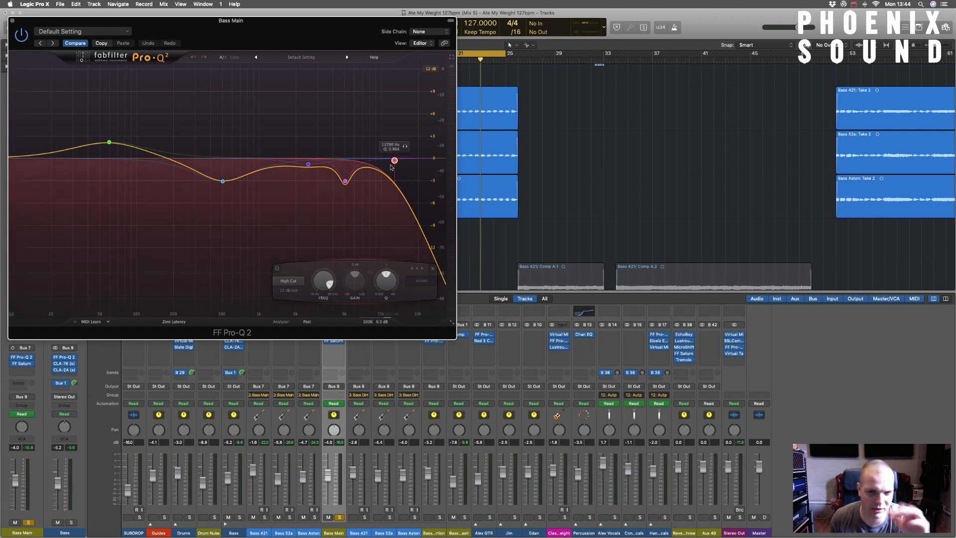
click(345, 181)
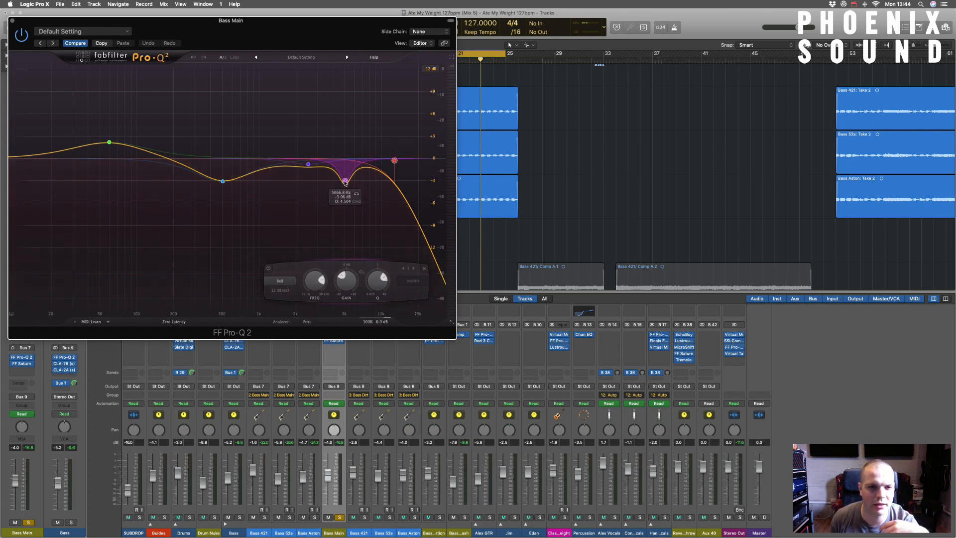
key(space)
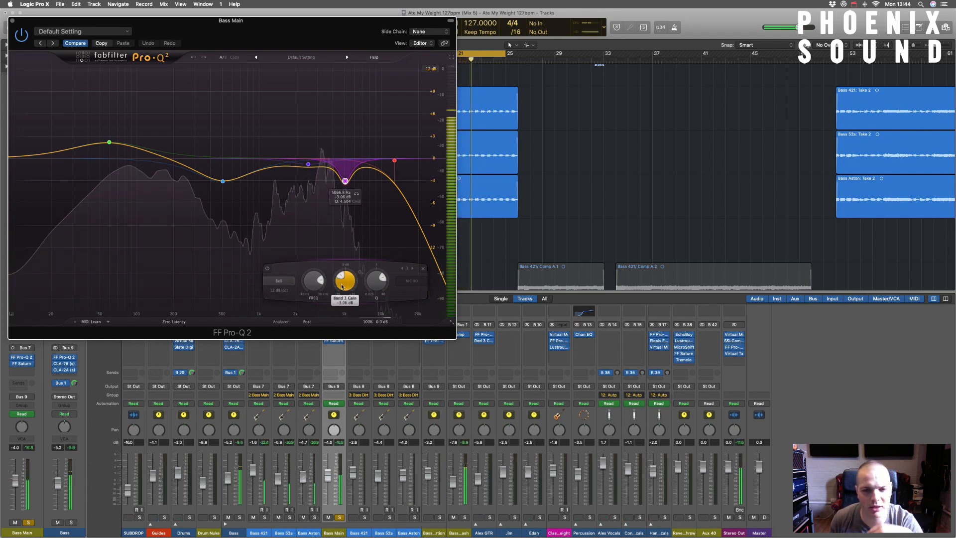
mouse_move(345, 280)
mouse_down()
mouse_move(343, 246)
mouse_move(338, 297)
mouse_up()
key(x)
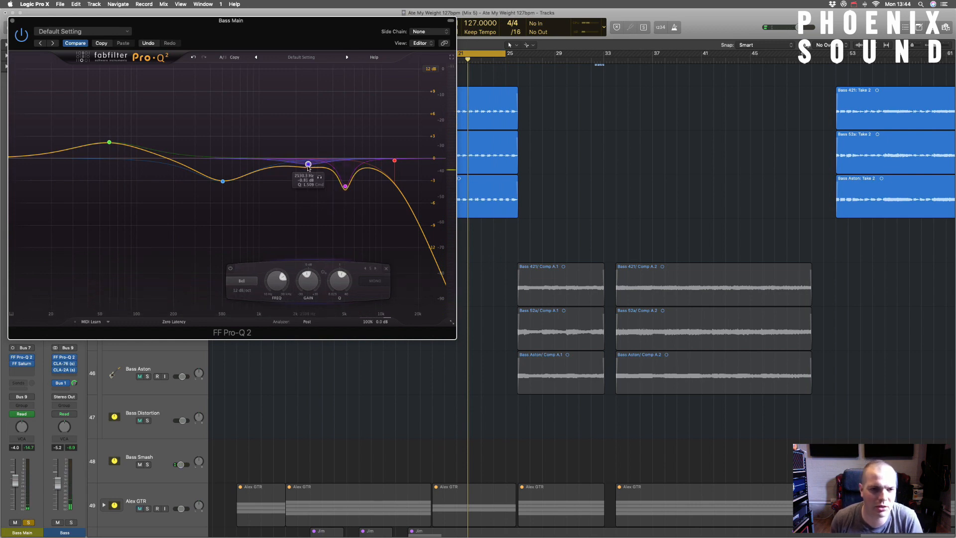
Adjust the Q of the 2.5 kHz band to about 1.55 and audition that band alone during playback.
scroll(318, 167, up, 5)
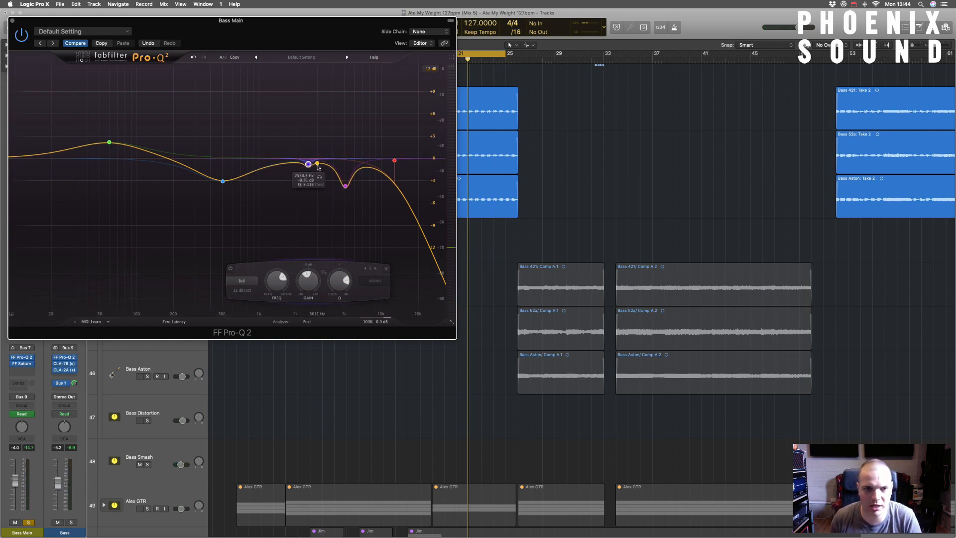
scroll(311, 168, down, 6)
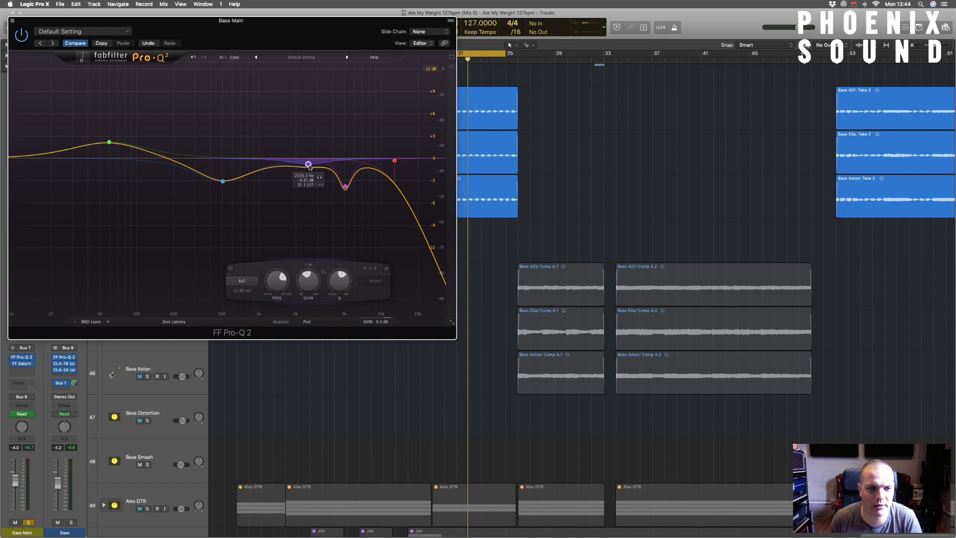
key(space)
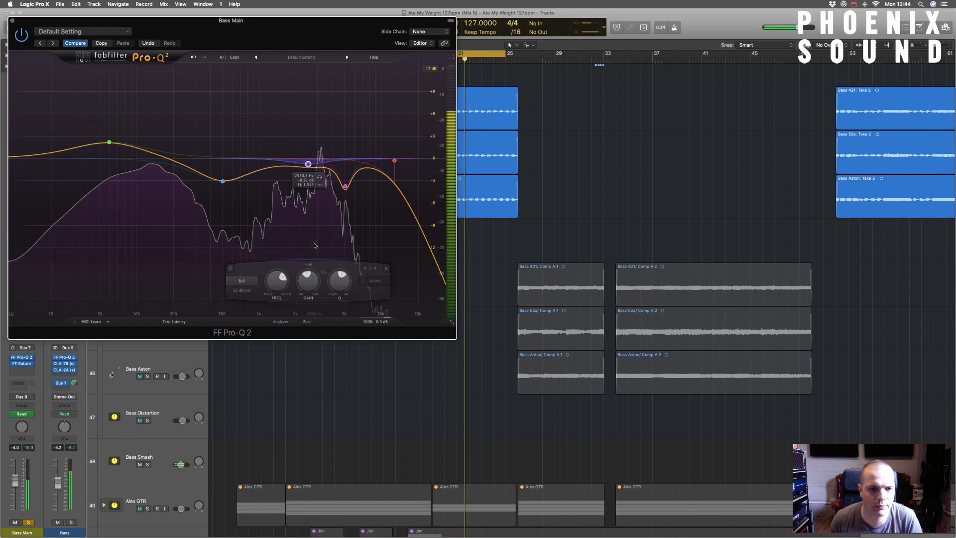
click(320, 178)
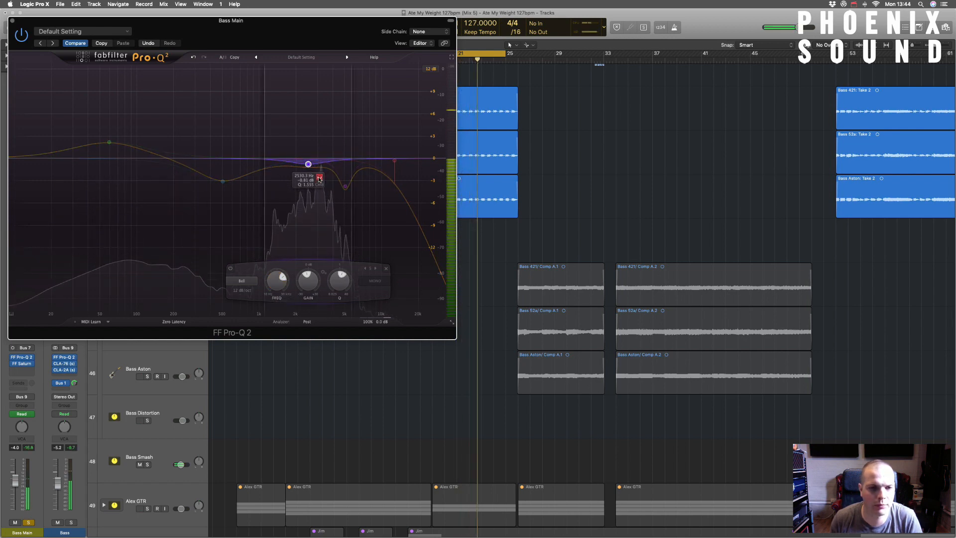
Compare the Bass Main sound with the 505 Hz cut bypassed and enabled, and close the EQ.
click(223, 181)
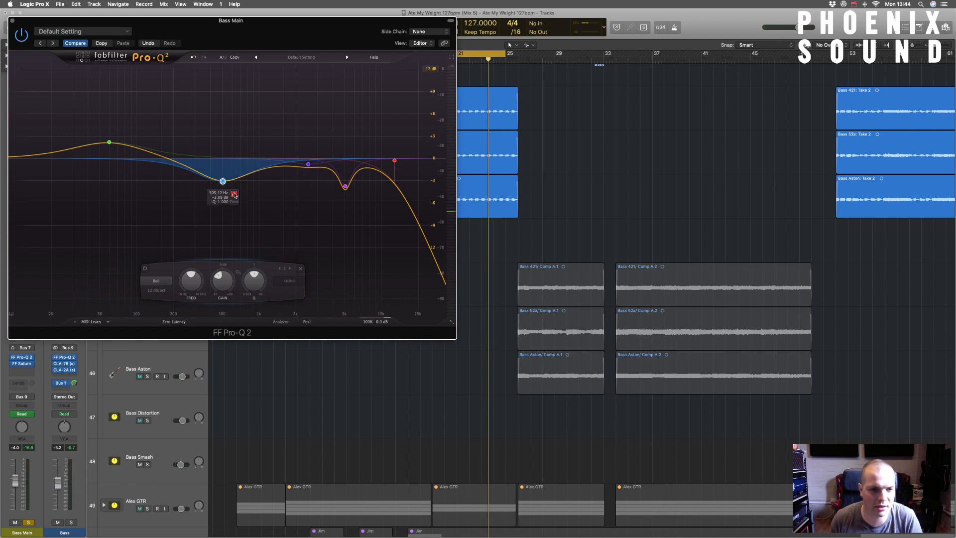
click(145, 269)
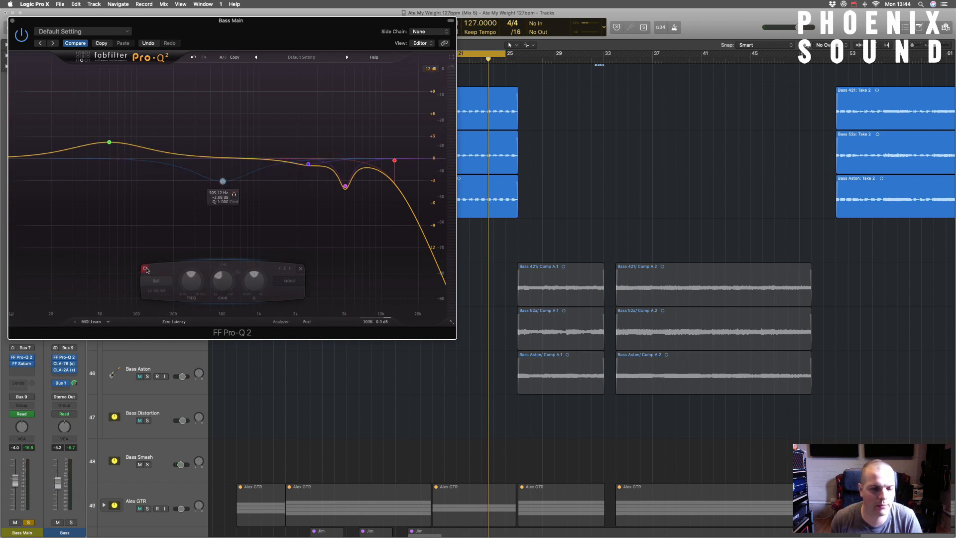
key(space)
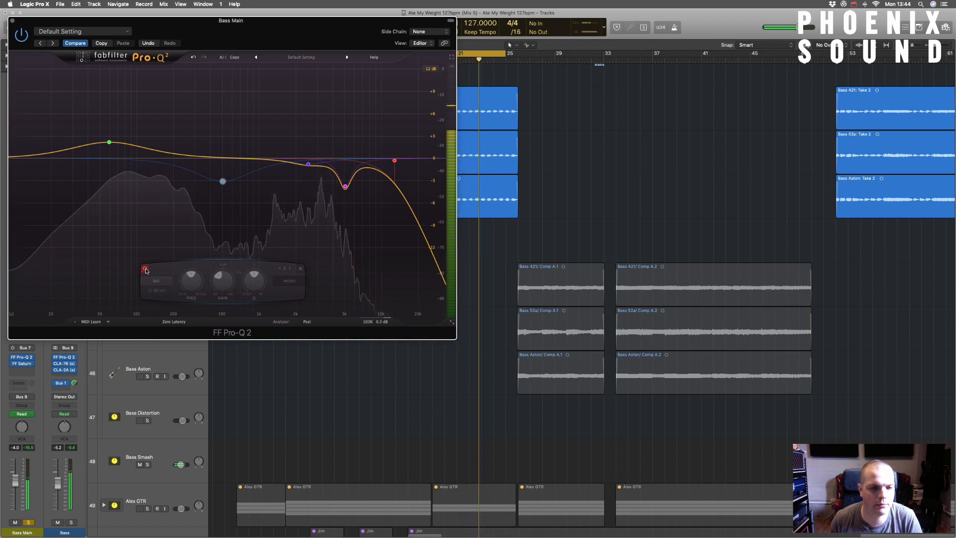
click(146, 268)
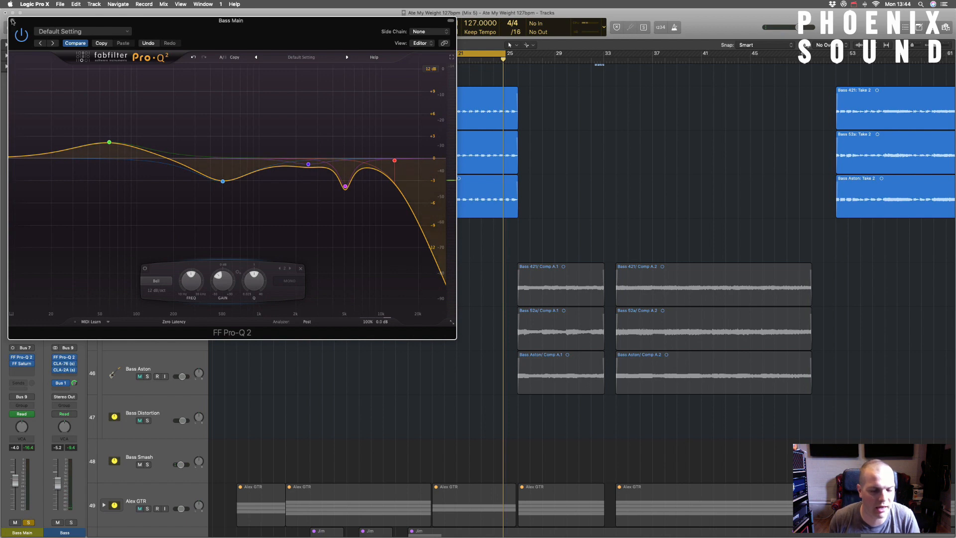
click(12, 22)
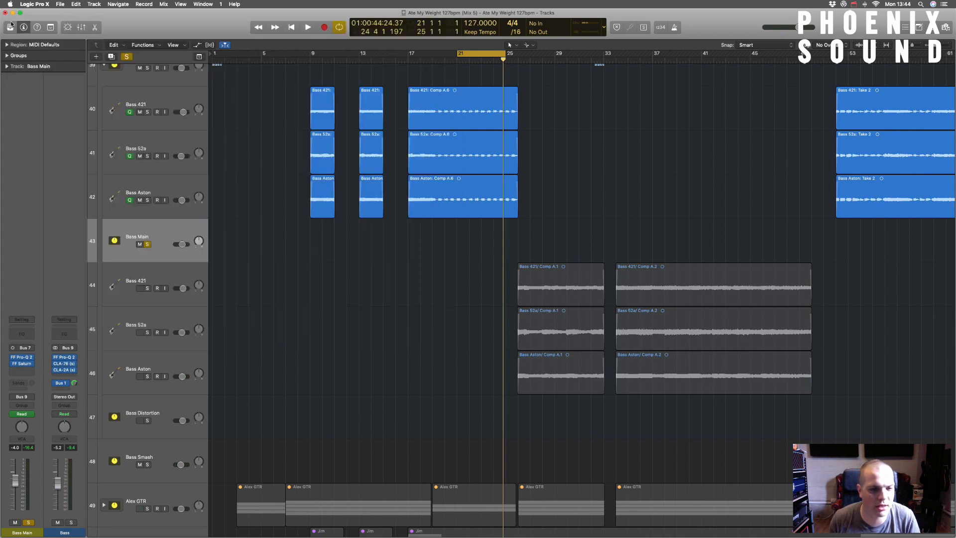
Open the FF Saturn on Bass Main, listen to its Warm Tape saturation during playback, and close it.
click(23, 365)
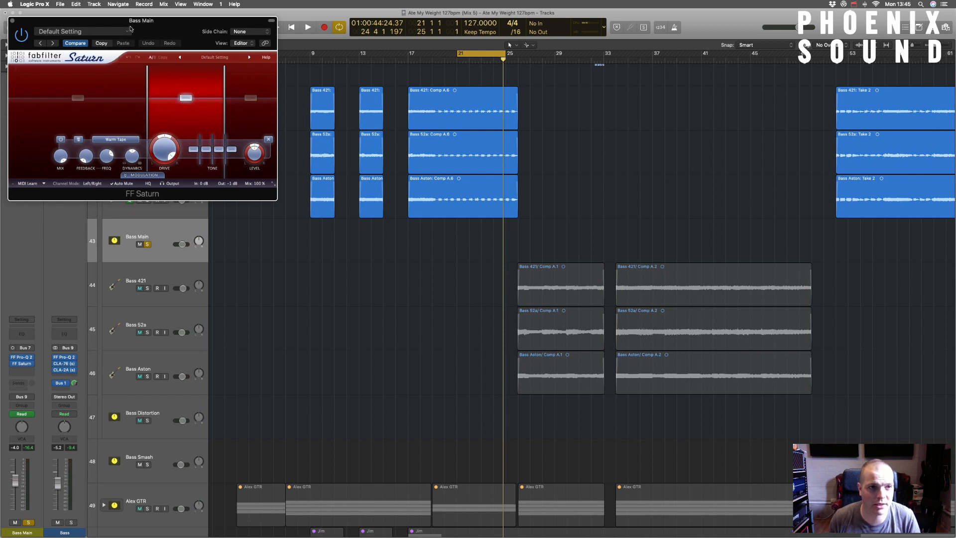
drag(131, 28, 270, 67)
key(space)
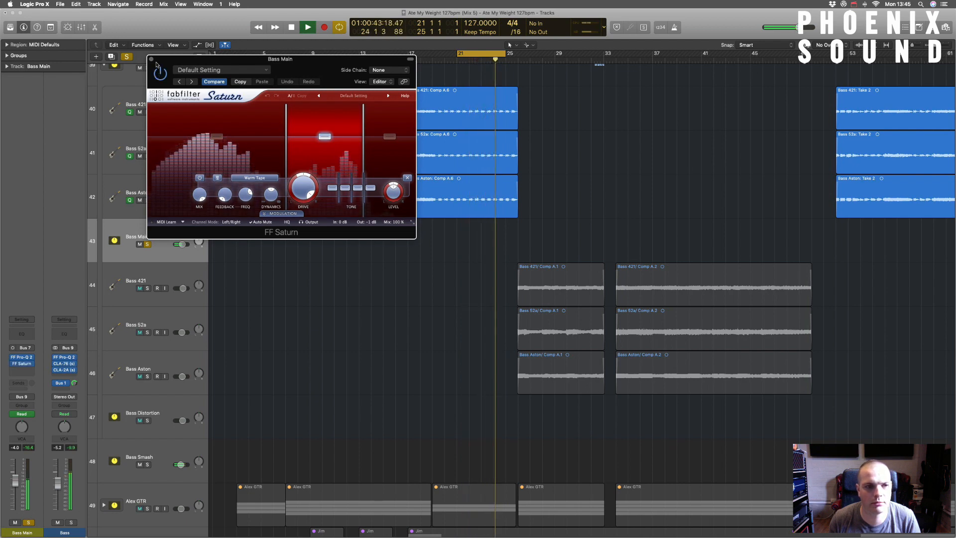
key(space)
click(151, 59)
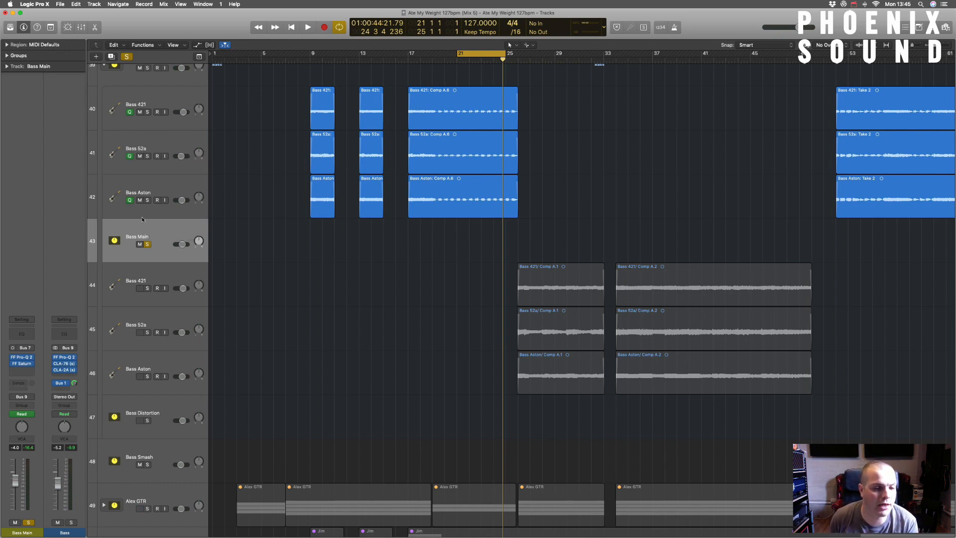
Select the dirty Bass 421 track, view Bass Distortion's FF Saturn and FF Pro-Q 2, and leave only the EQ open.
scroll(508, 233, right, 5)
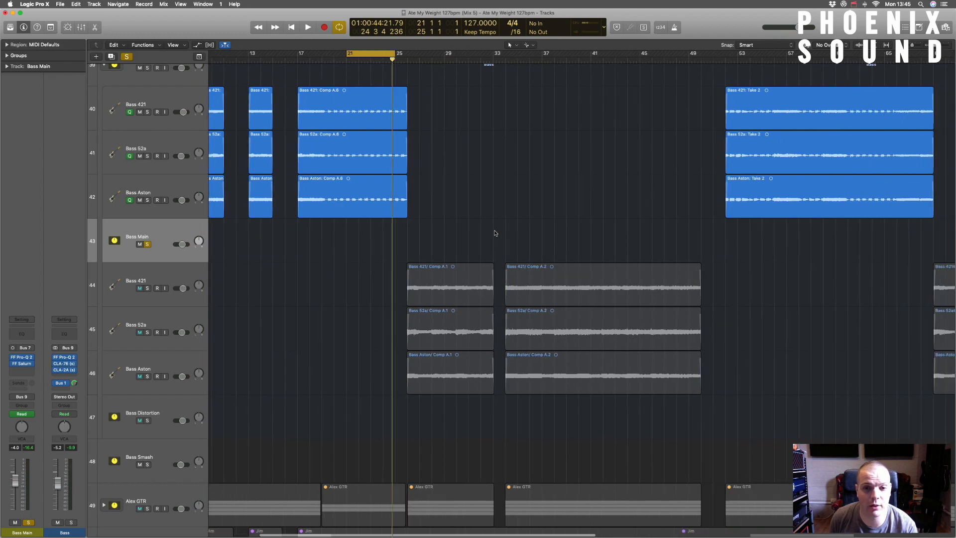
scroll(189, 225, down, 1)
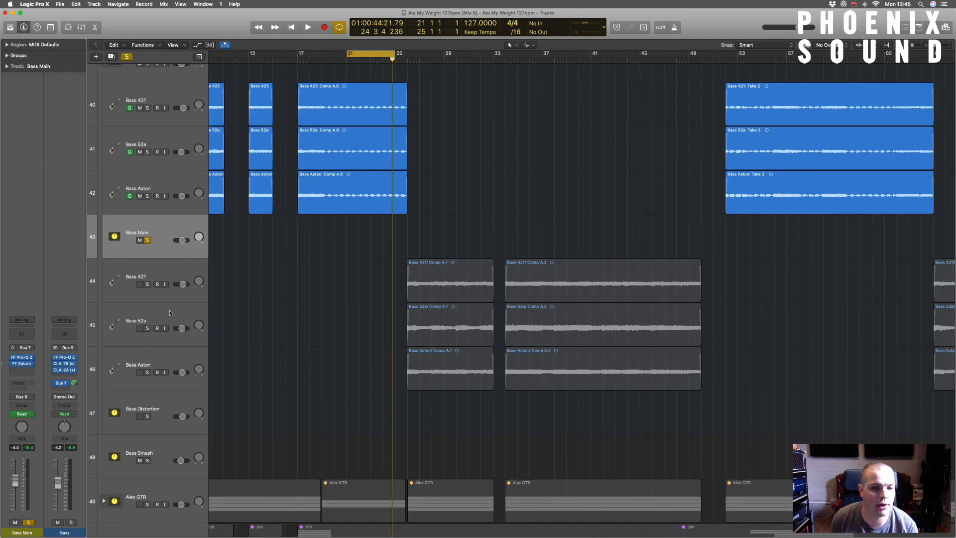
click(165, 273)
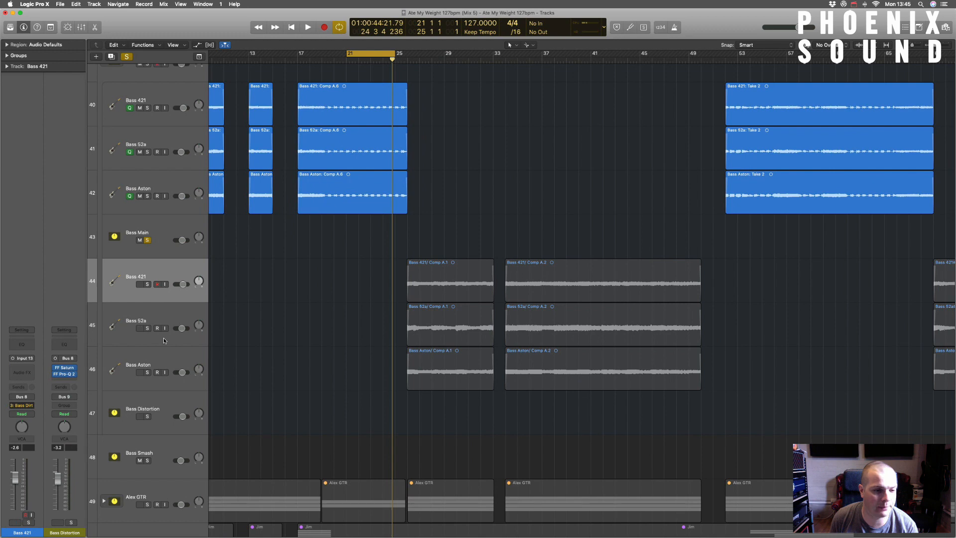
click(64, 369)
click(63, 374)
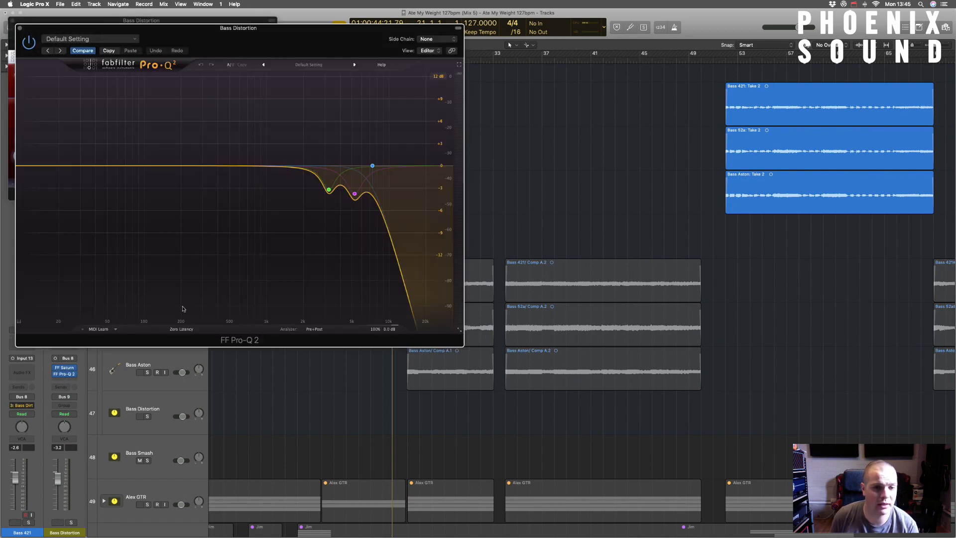
scroll(504, 249, left, 3)
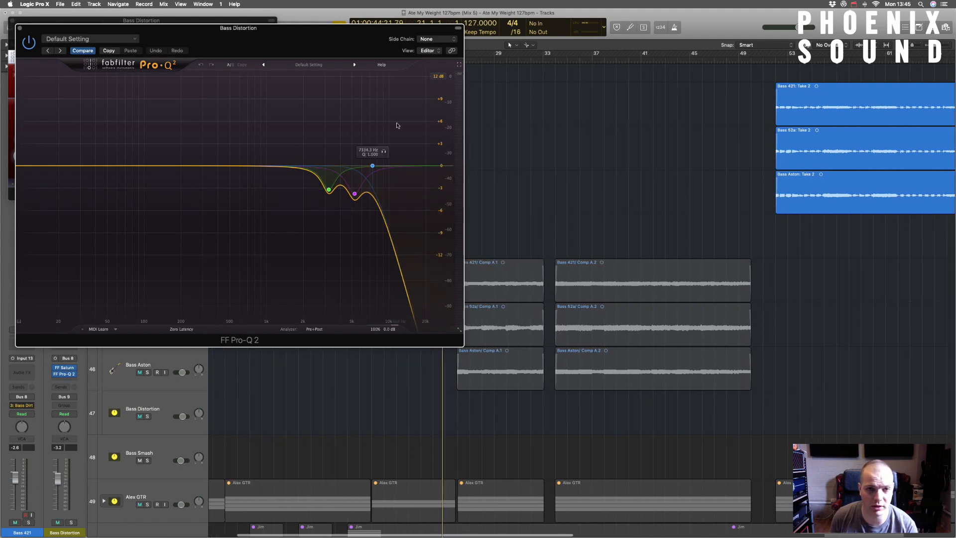
drag(350, 41, 572, 109)
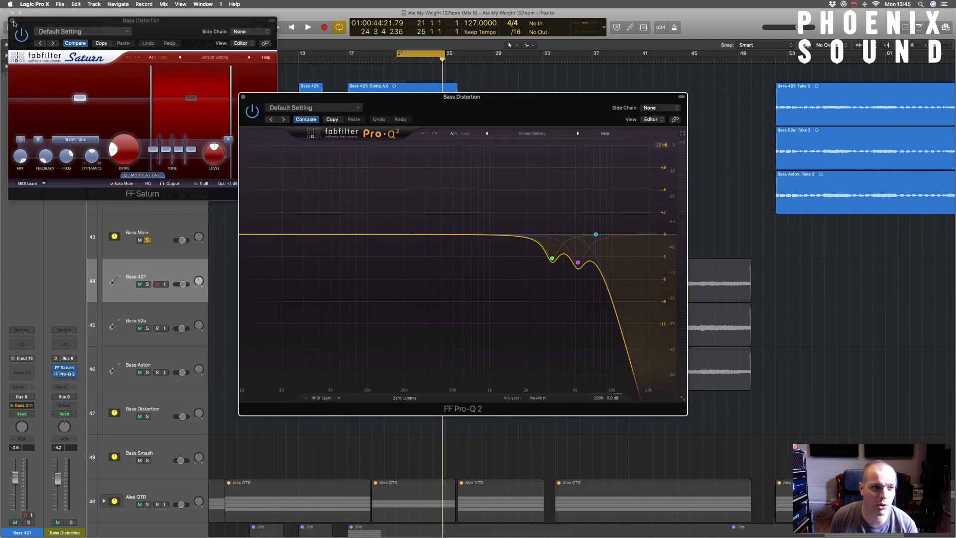
click(13, 21)
scroll(154, 298, down, 1)
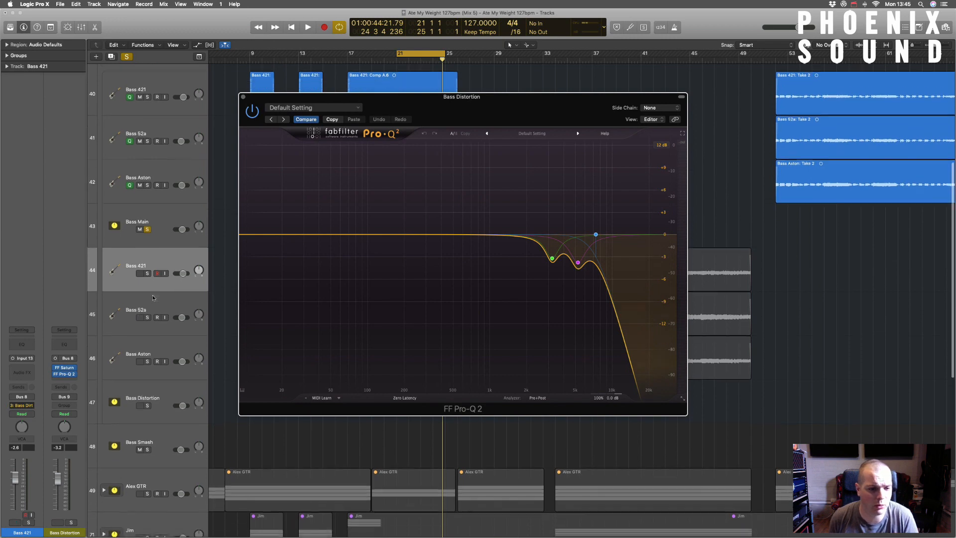
Solo only the Bass Distortion bus and set the cycle range to bars 34 to 43.
alt+click(147, 400)
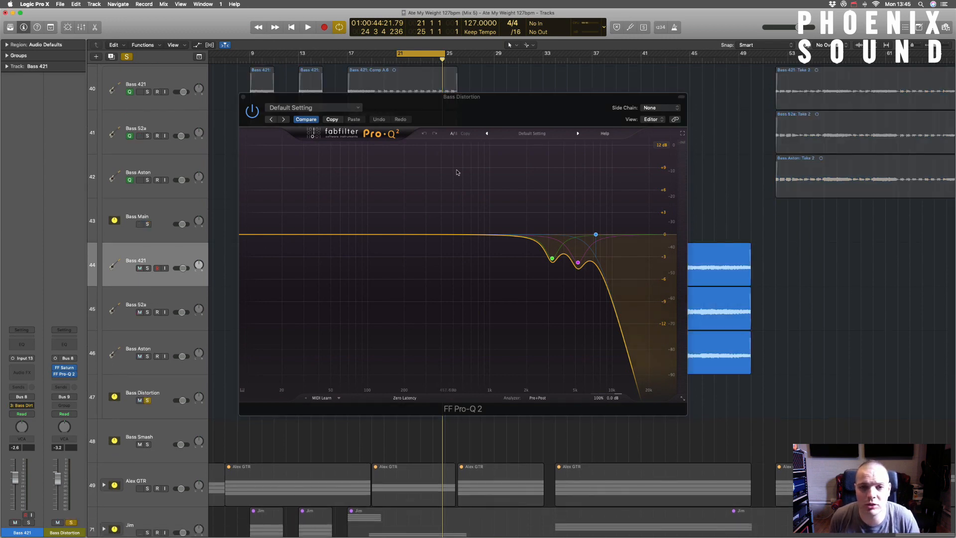
drag(475, 109, 397, 145)
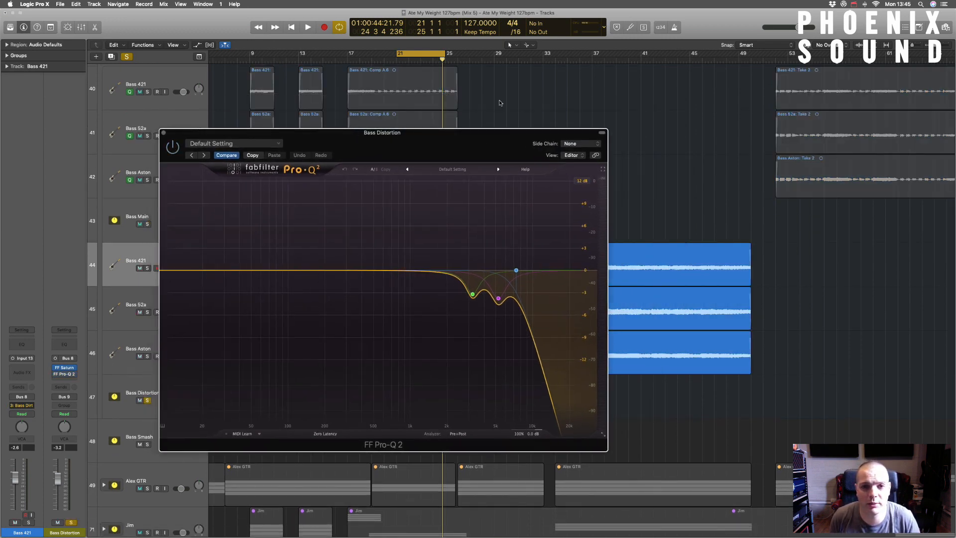
drag(430, 54, 640, 54)
drag(552, 135, 422, 113)
drag(565, 56, 592, 58)
Compare the Bass Distortion sound with FF Pro-Q 2 bypassed and enabled during playback, inspect its bands, and close the EQ.
key(space)
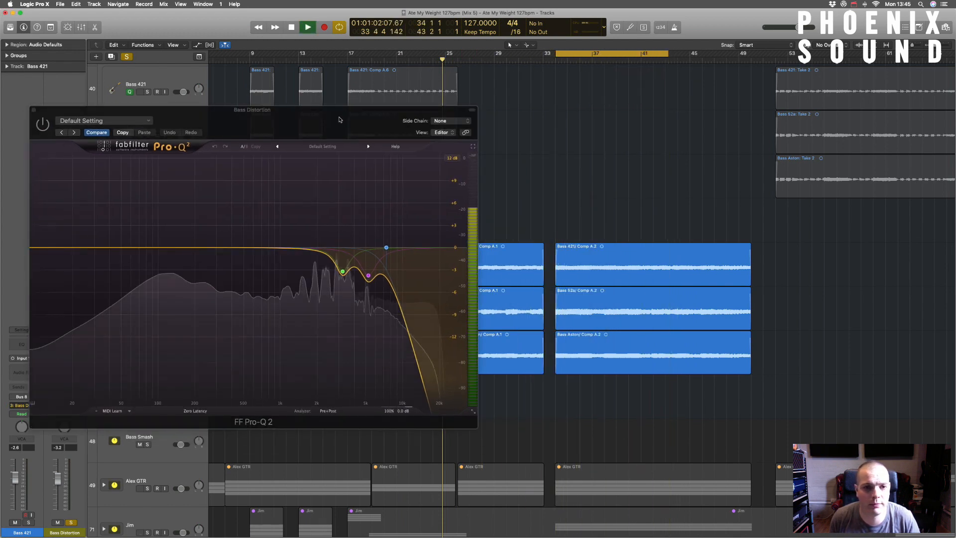
drag(340, 119, 510, 114)
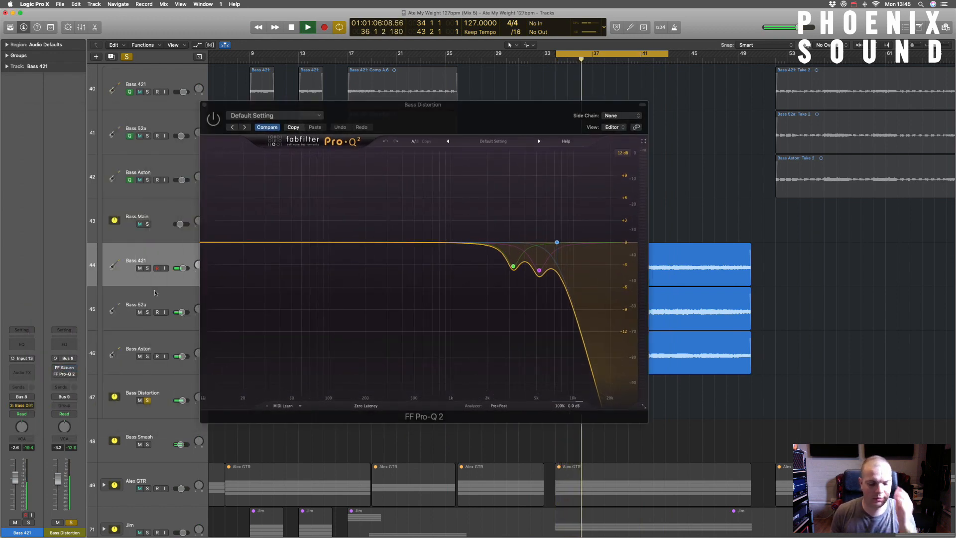
key(space)
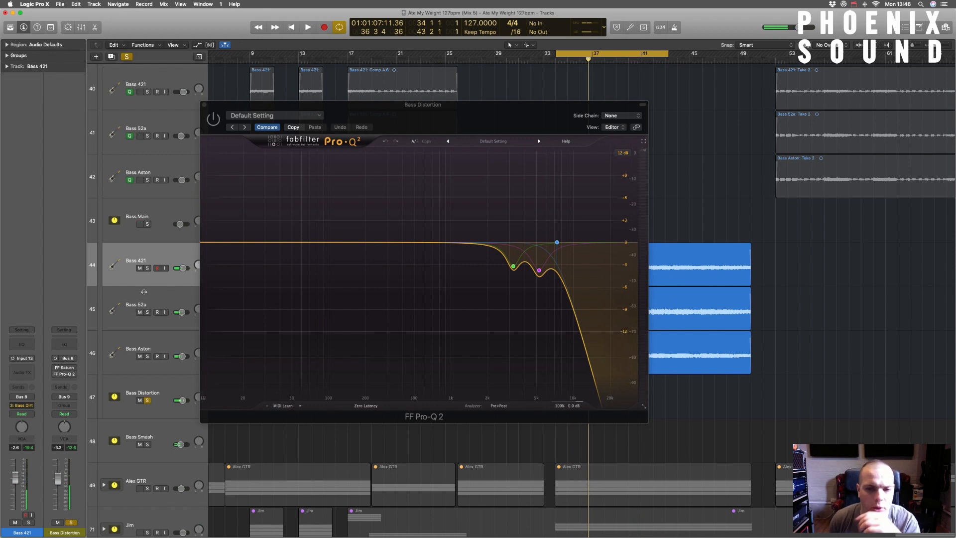
scroll(159, 310, up, 1)
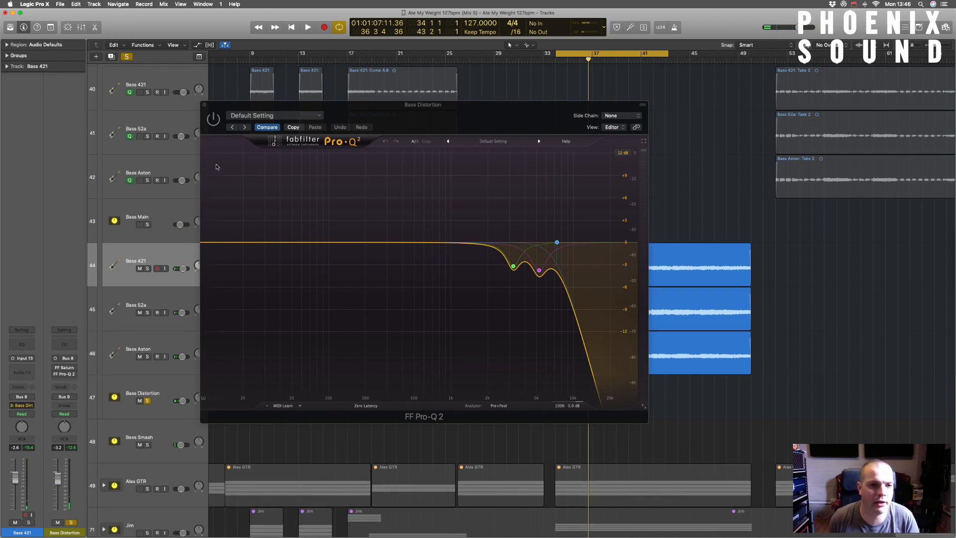
click(216, 127)
key(space)
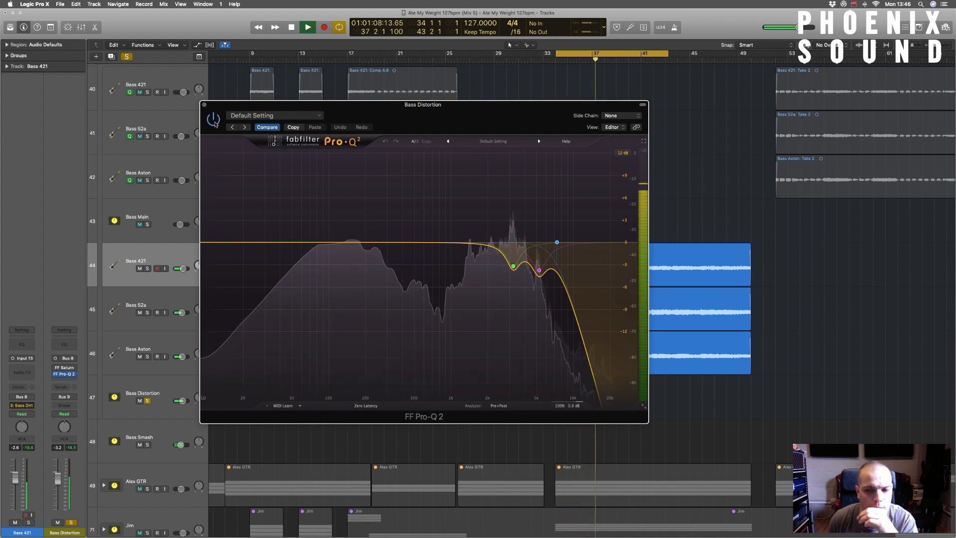
click(215, 124)
click(215, 124)
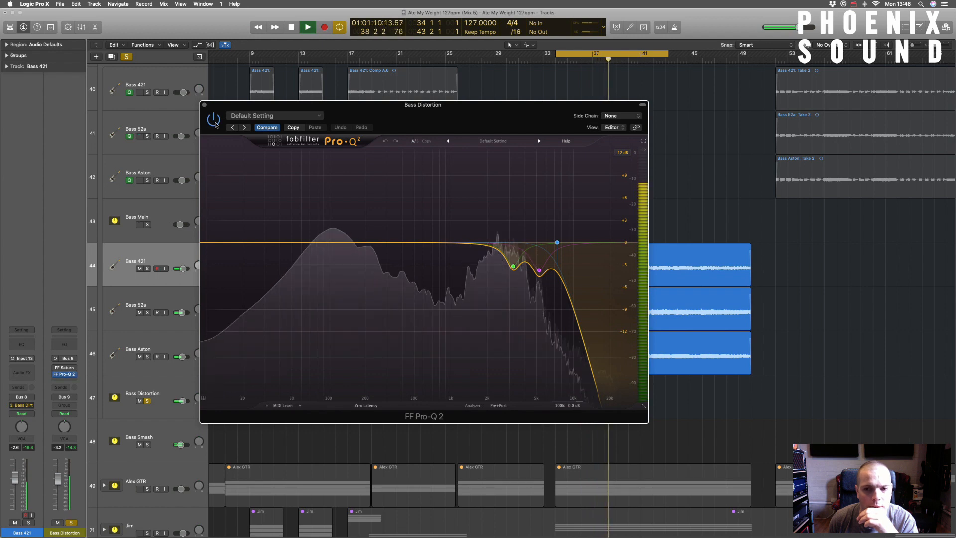
key(space)
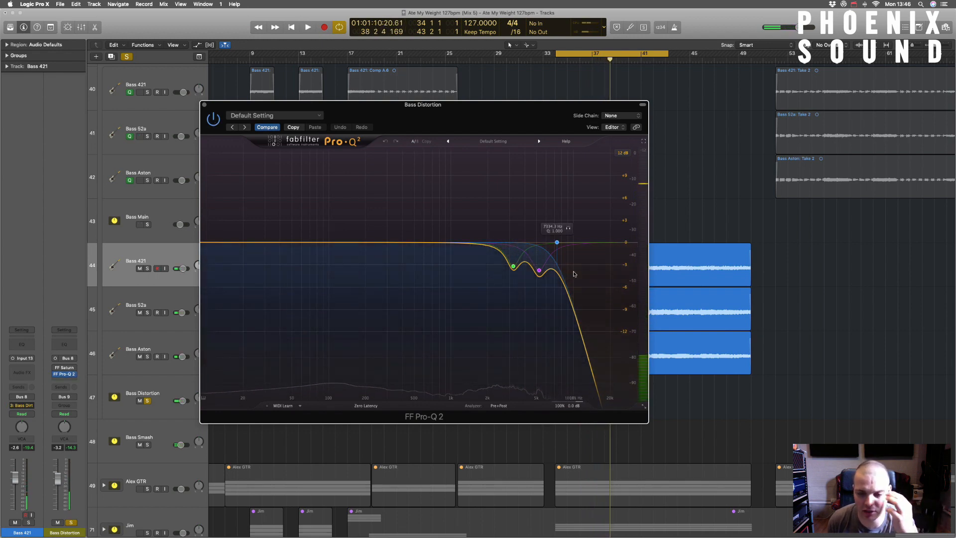
mouse_move(515, 269)
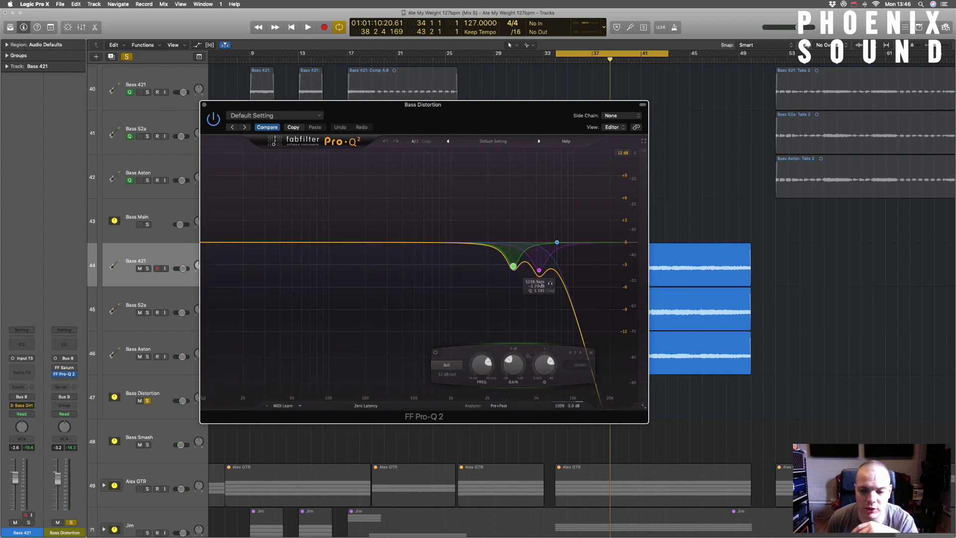
click(204, 104)
Open FF Saturn on the Bass Distortion bus and inspect the drive settings of its low, mid and high bands.
click(96, 383)
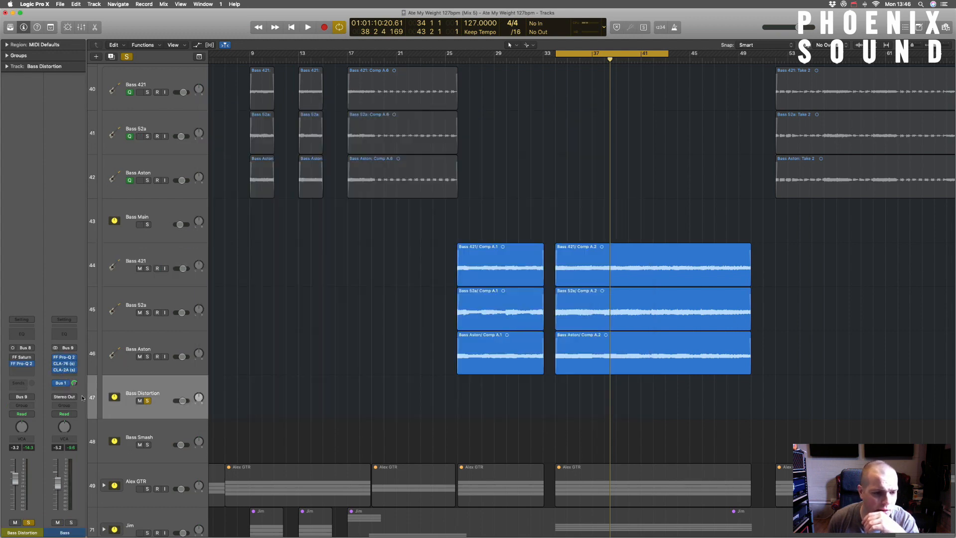
click(23, 357)
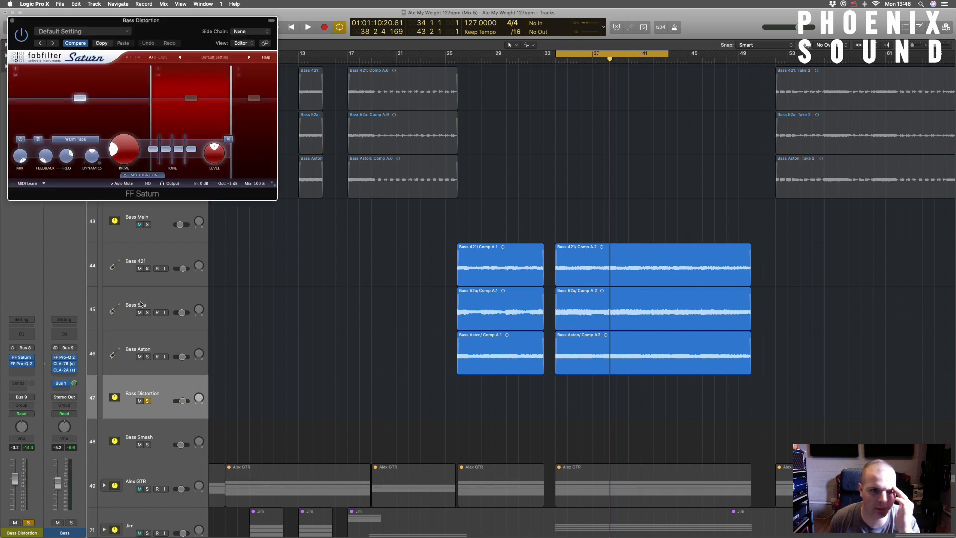
click(193, 98)
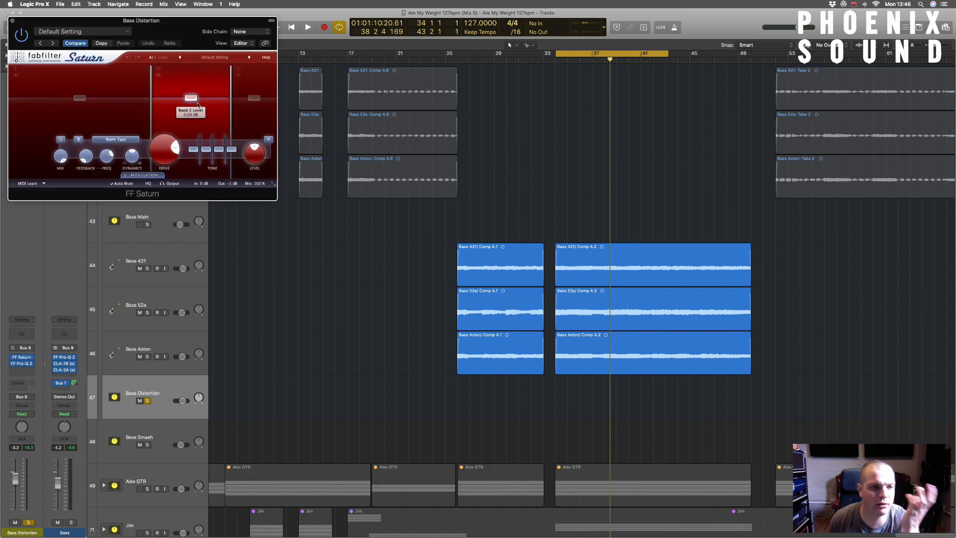
click(83, 100)
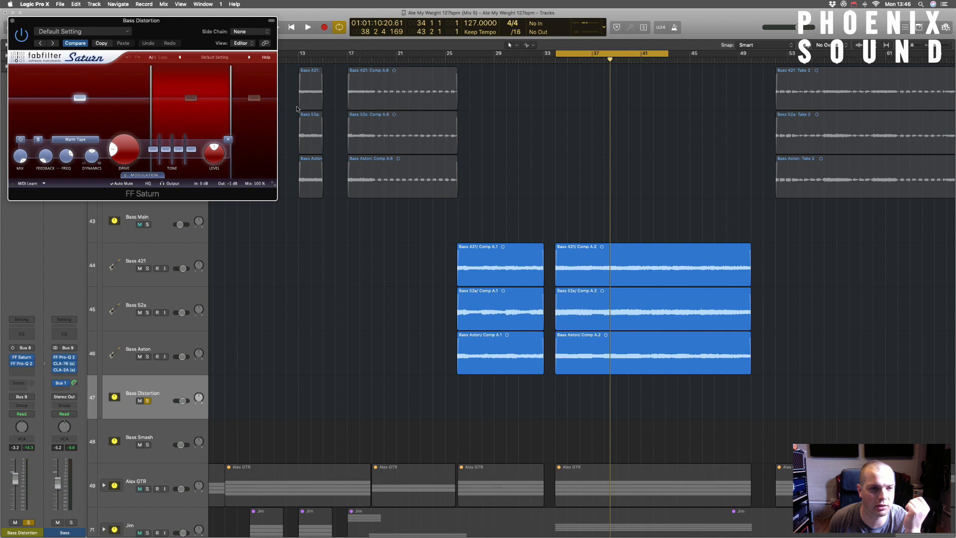
click(252, 103)
click(210, 106)
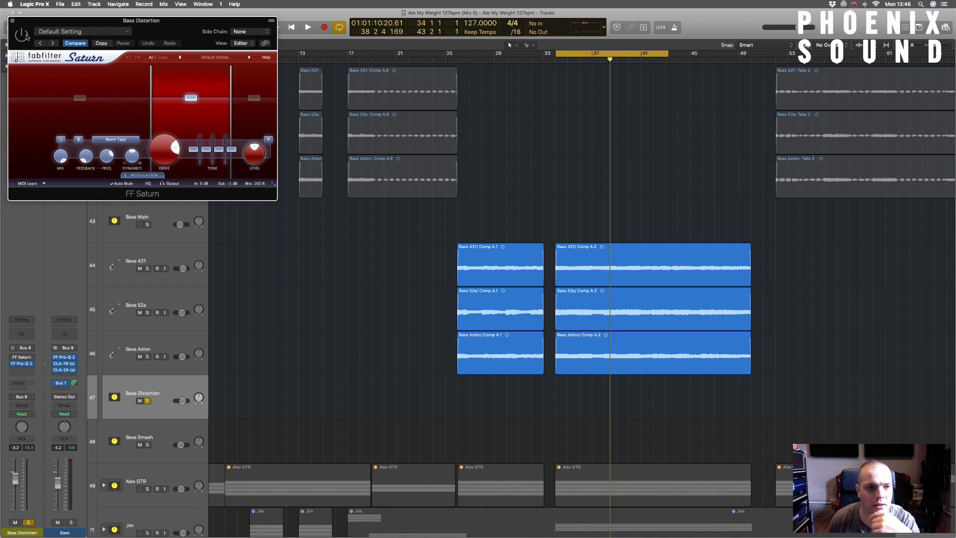
Listen to Bass Distortion's saturation during playback, and close FF Saturn.
key(space)
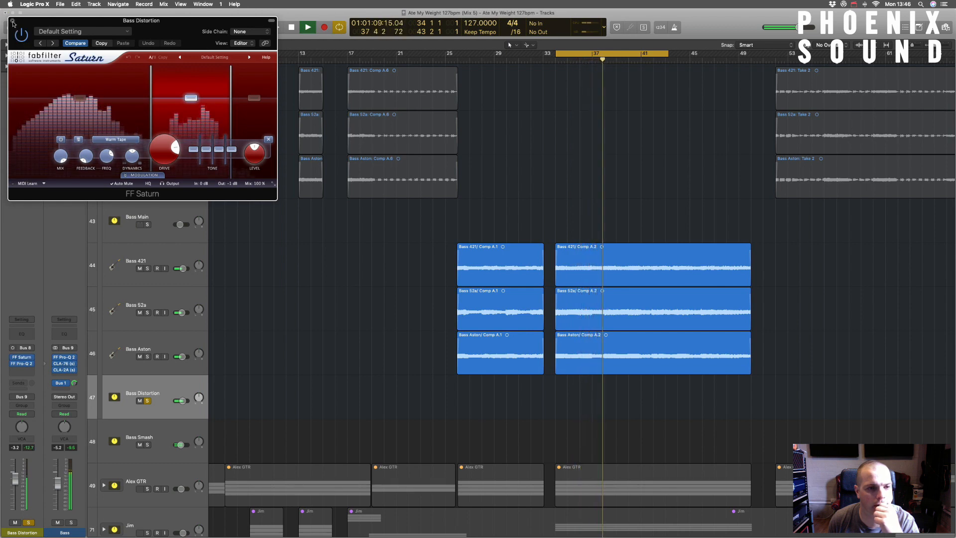
click(12, 21)
key(space)
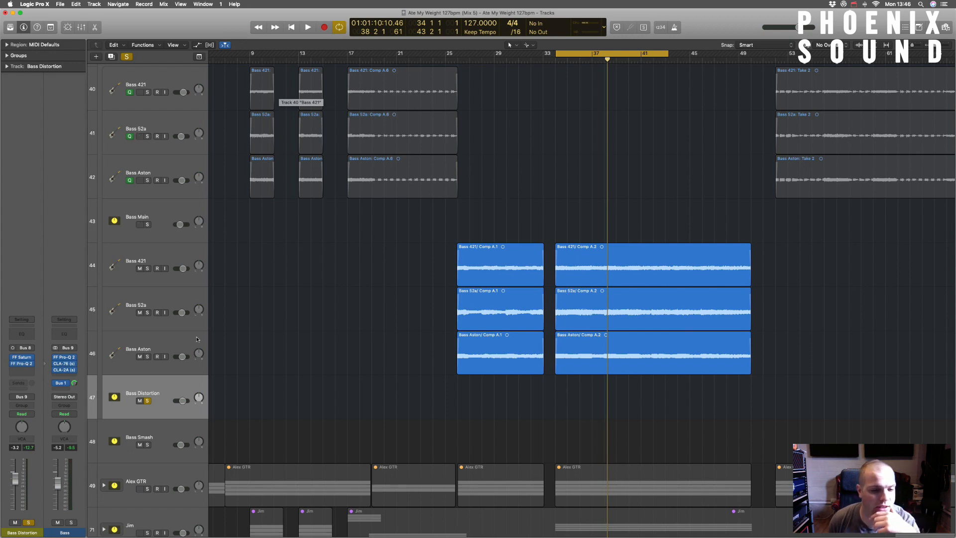
Unsolo the Bass Distortion bus, and collapse and select the Bass track stack.
click(147, 401)
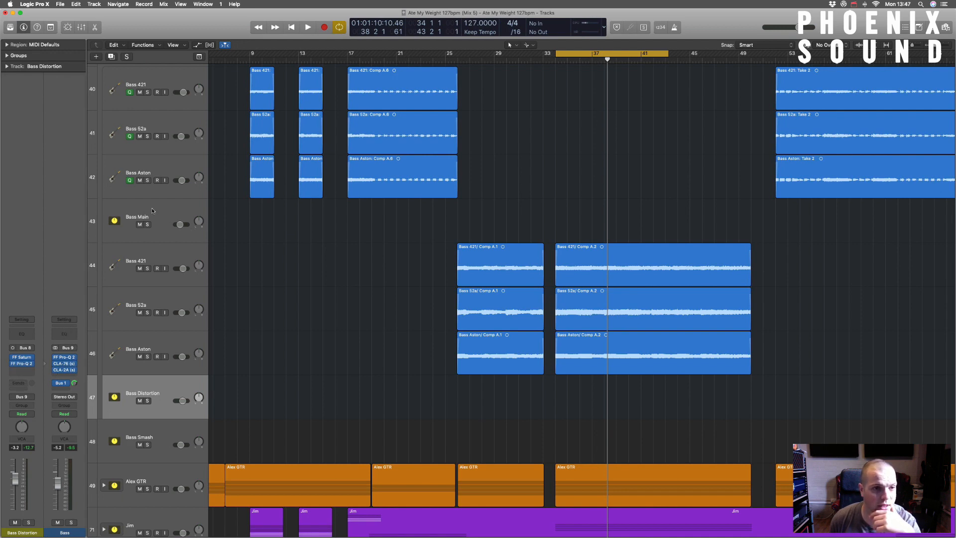
scroll(153, 211, up, 3)
click(104, 131)
click(156, 126)
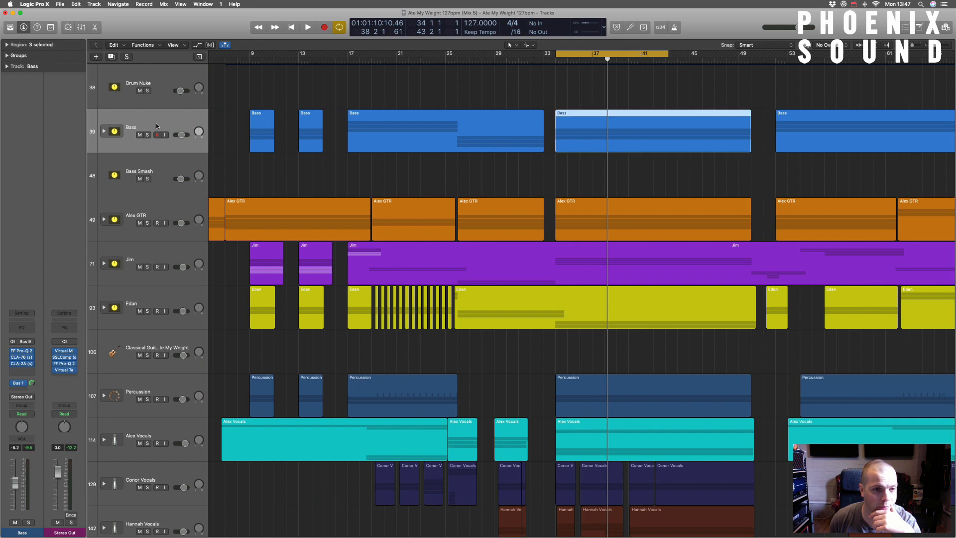
Open FF Pro-Q 2 on the Bass stack and bypass the EQ together with the CLA-76 and CLA-2A.
click(22, 352)
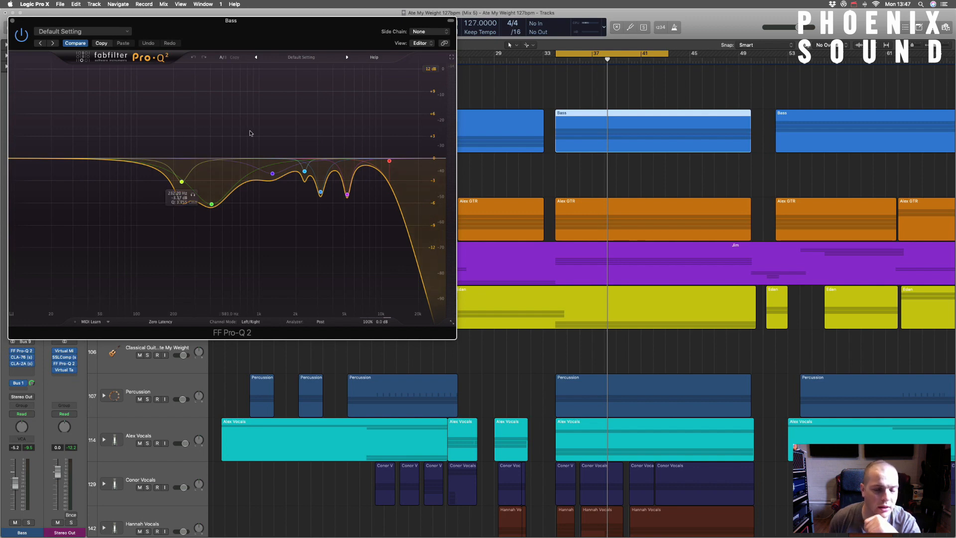
drag(334, 26, 353, 19)
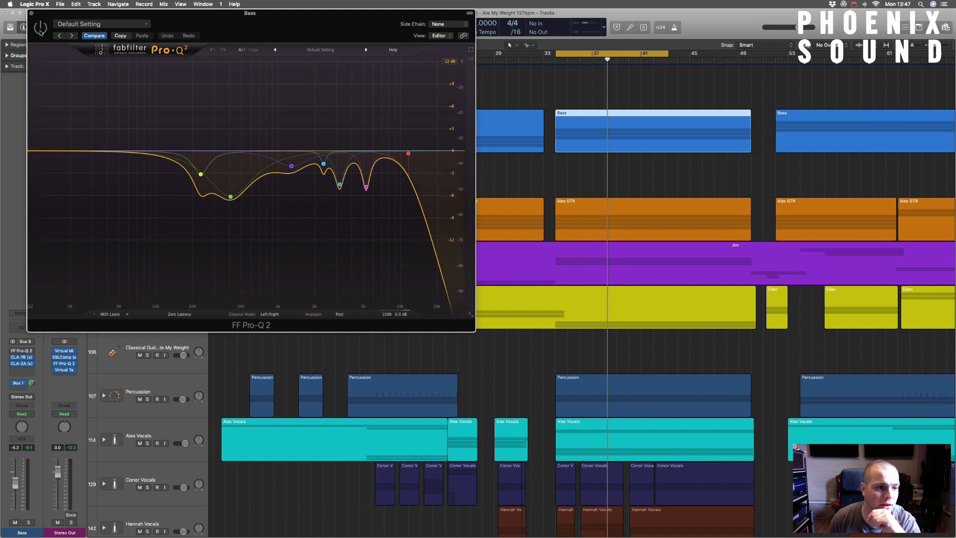
drag(13, 365, 11, 368)
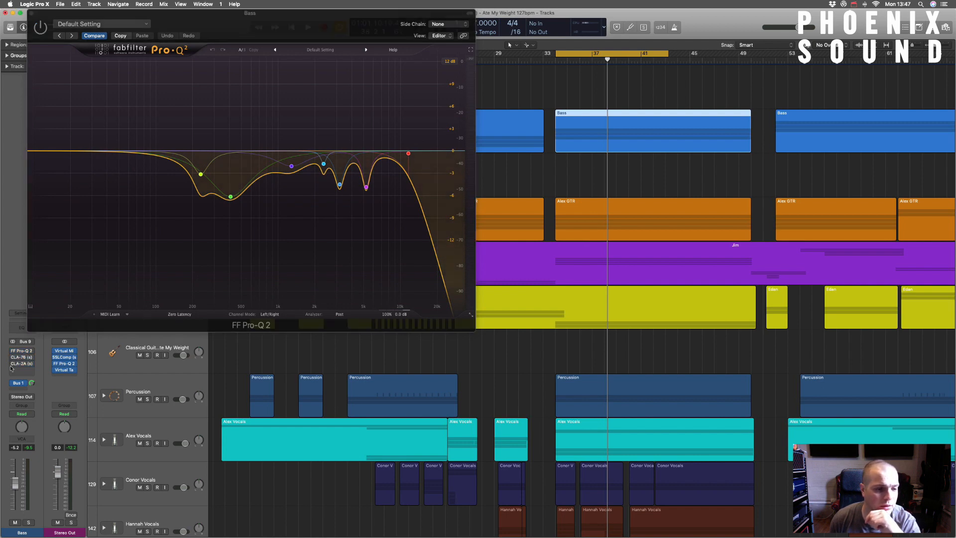
Solo the Bass stack, compare its sound with FF Pro-Q 2 bypassed and enabled during playback, and close the EQ.
key(space)
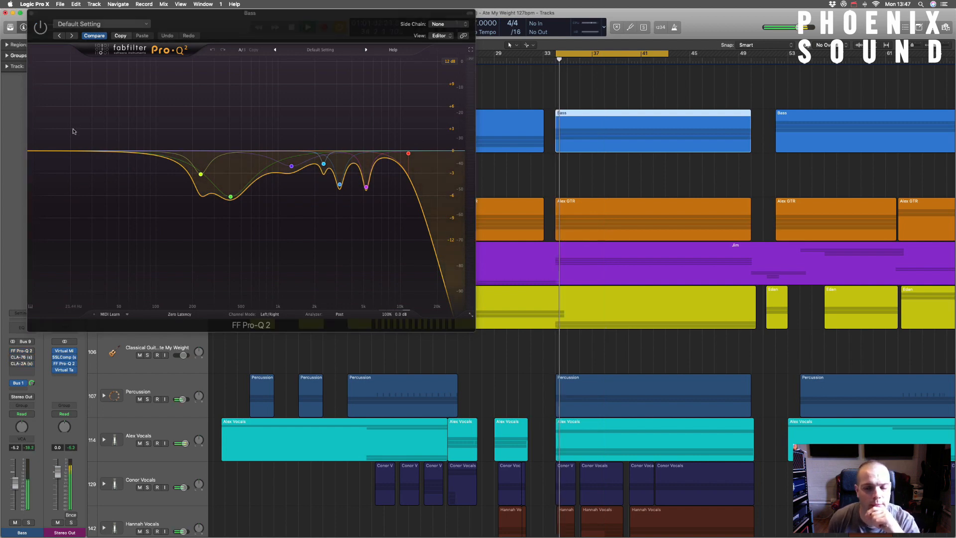
drag(141, 20, 261, 65)
key(s)
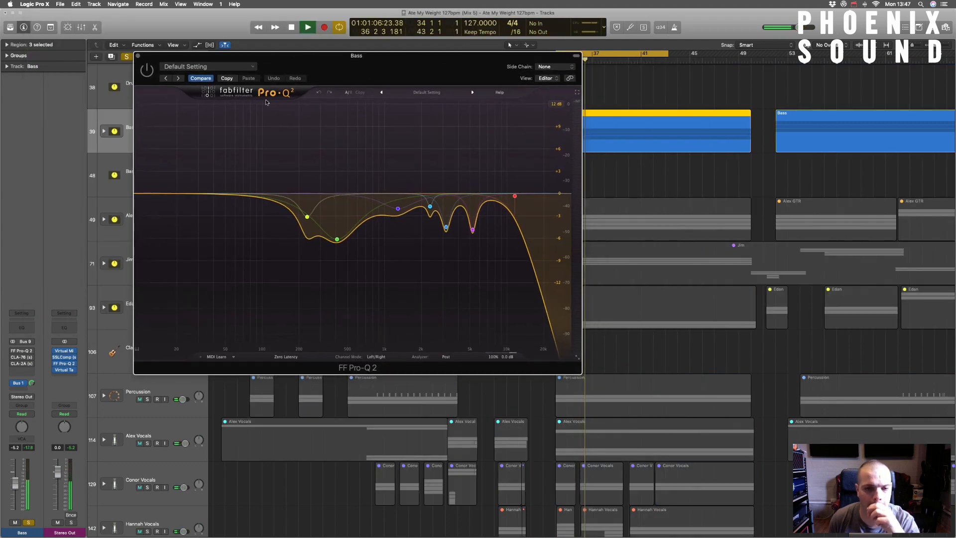
click(148, 72)
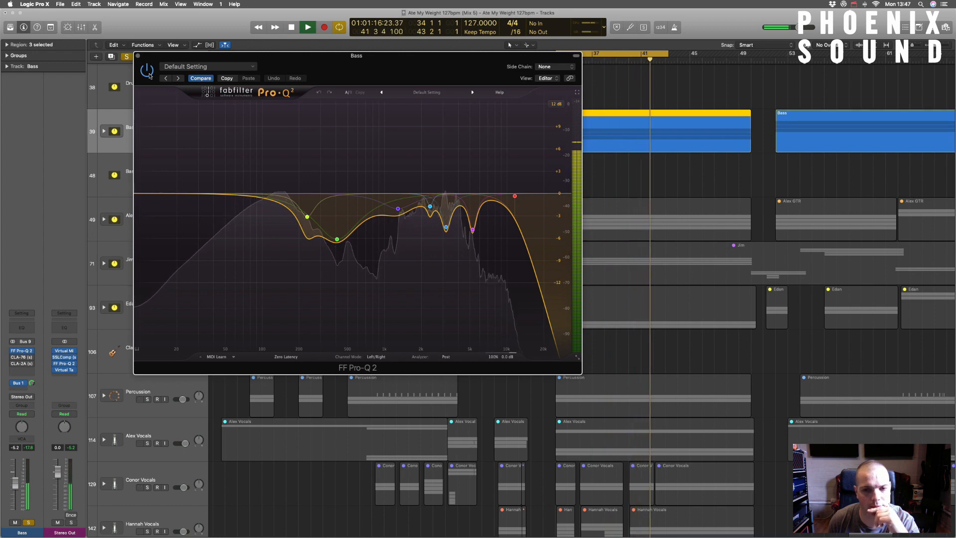
key(space)
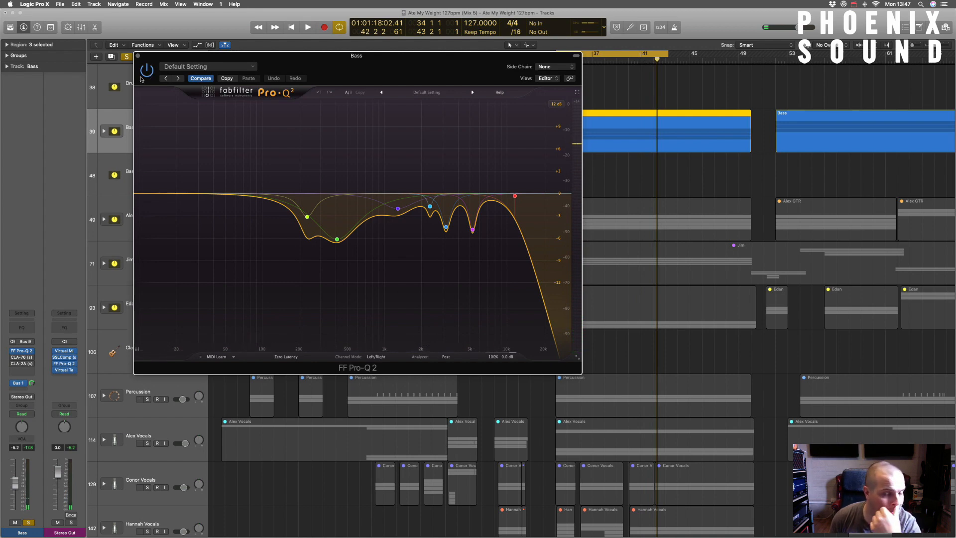
scroll(326, 233, down, 5)
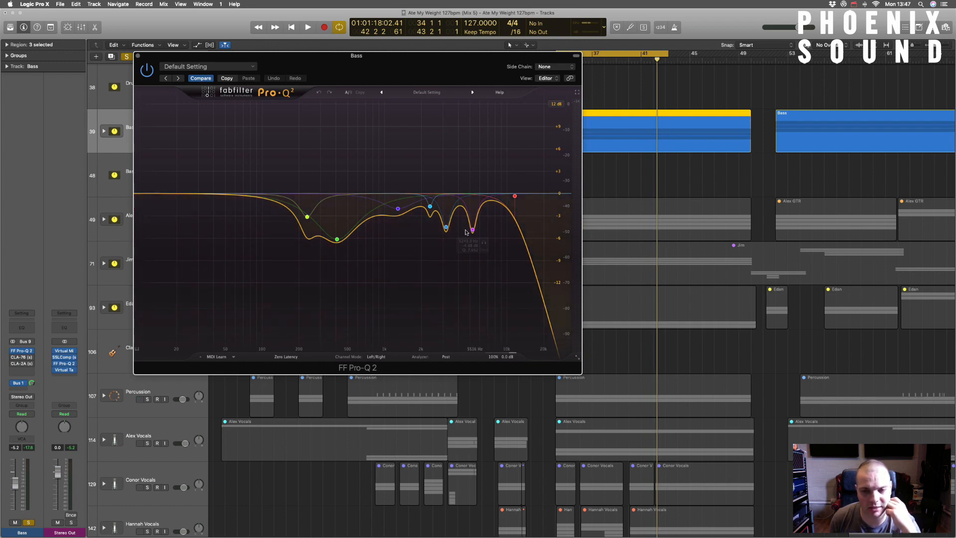
click(138, 55)
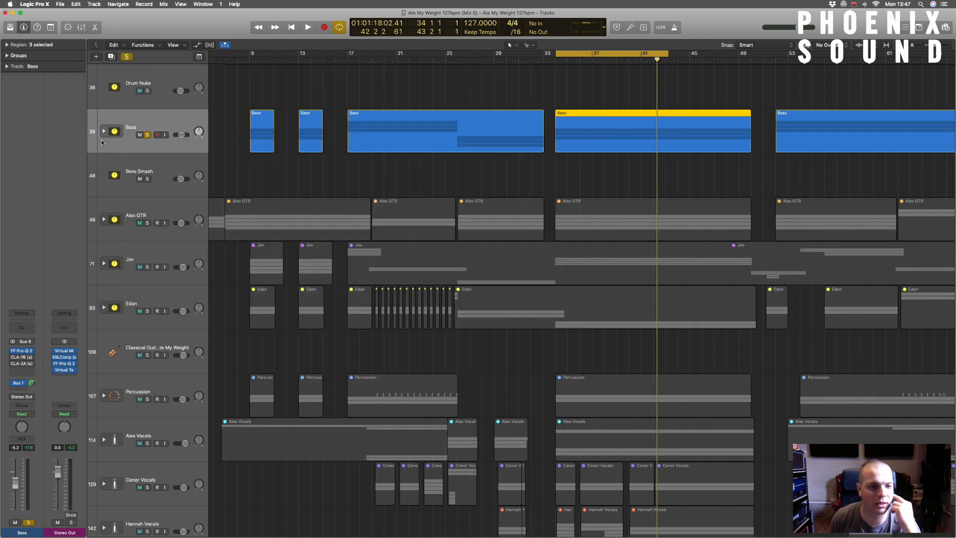
Open the CLA-76 and CLA-2A compressors on the Bass stack and arrange their windows one above the other.
click(22, 358)
click(23, 363)
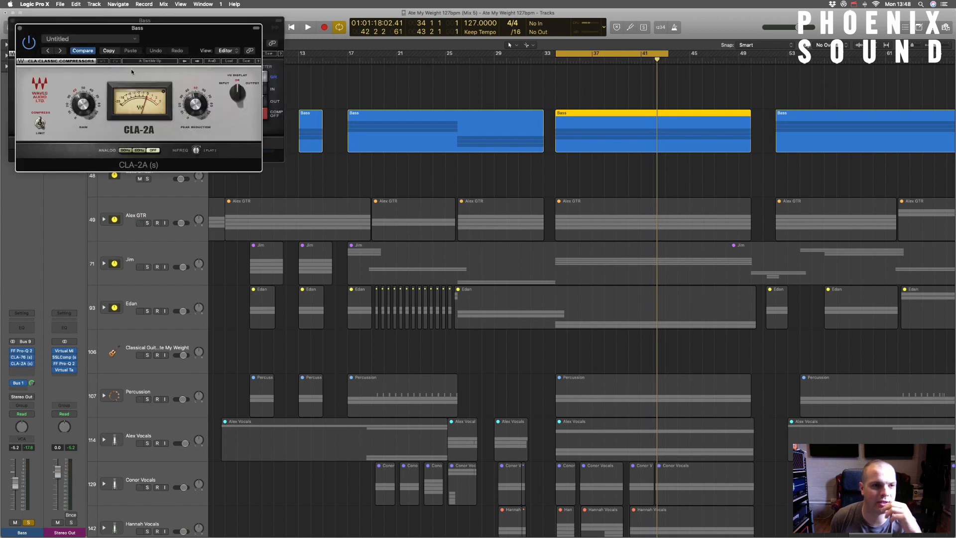
drag(168, 34, 185, 180)
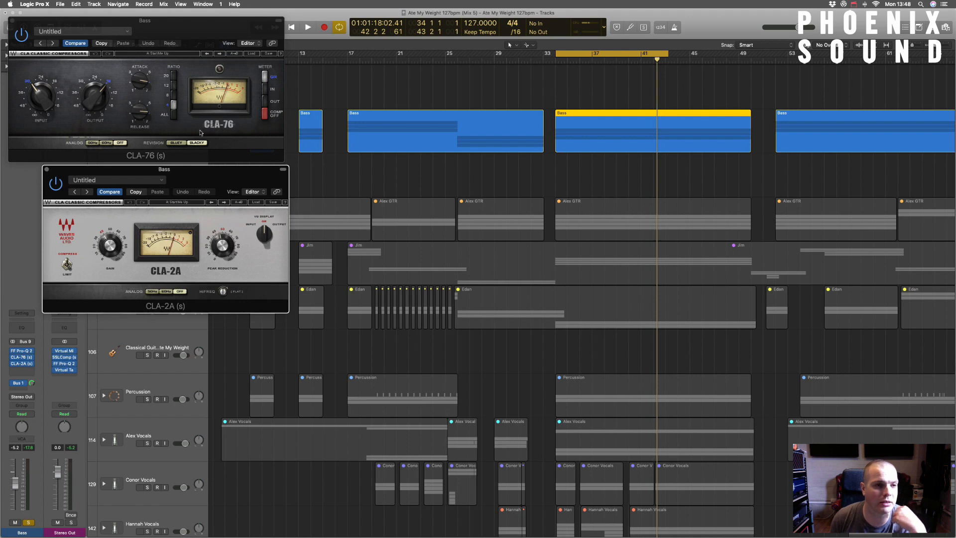
drag(149, 23, 215, 24)
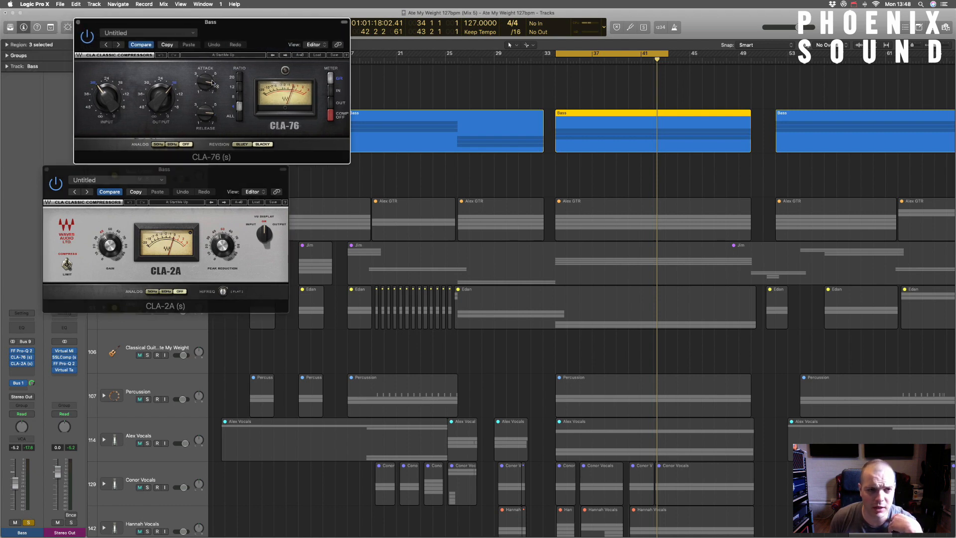
Nudge the release setting of the CLA-76, and close both Bass compressors.
drag(212, 117, 215, 133)
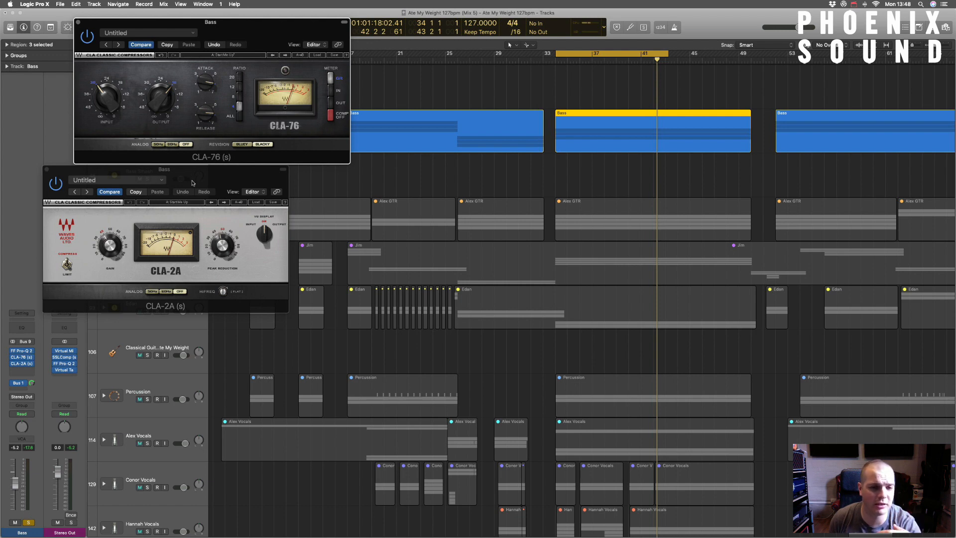
drag(198, 181, 222, 193)
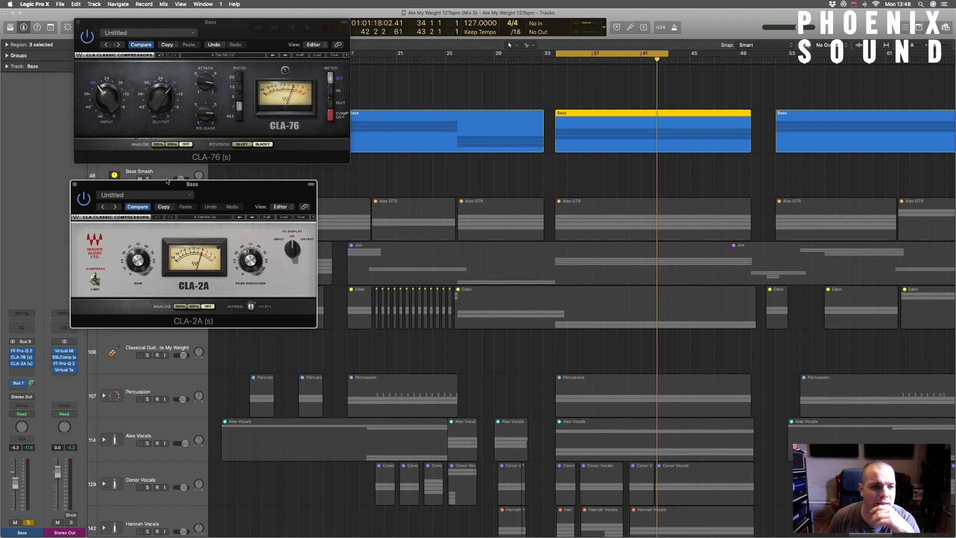
click(78, 23)
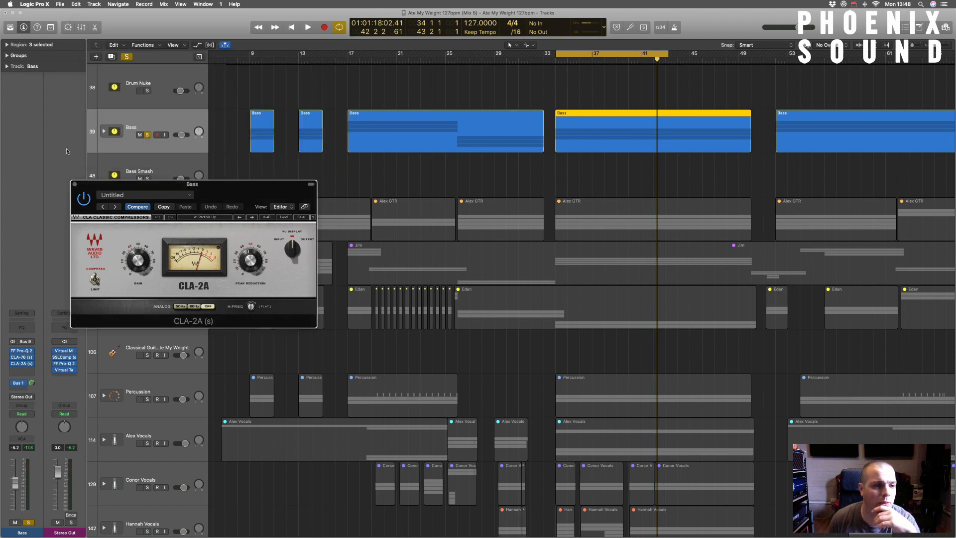
click(75, 185)
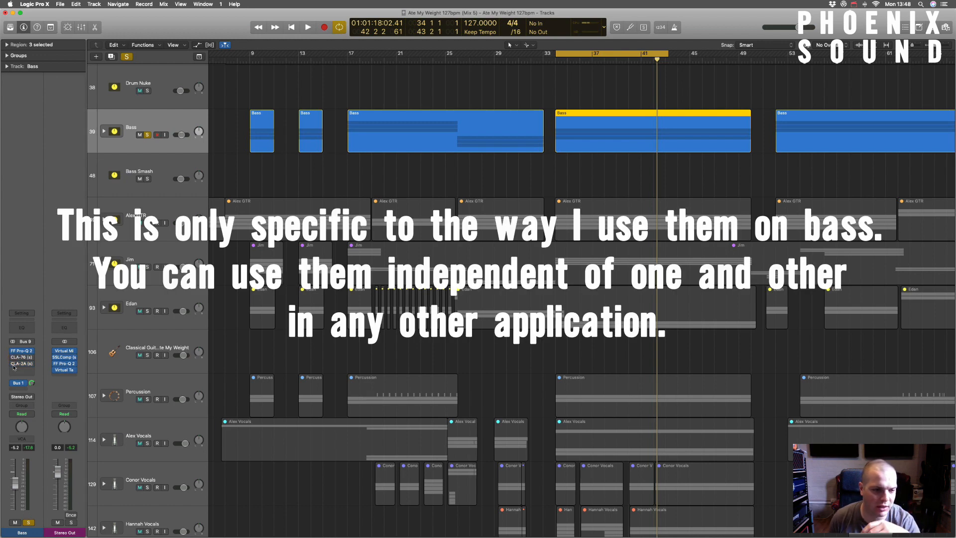
Compare the soloed Bass stack with the CLA-76 and CLA-2A bypassed and enabled, playing the looped section and the part from bar 17.
key(space)
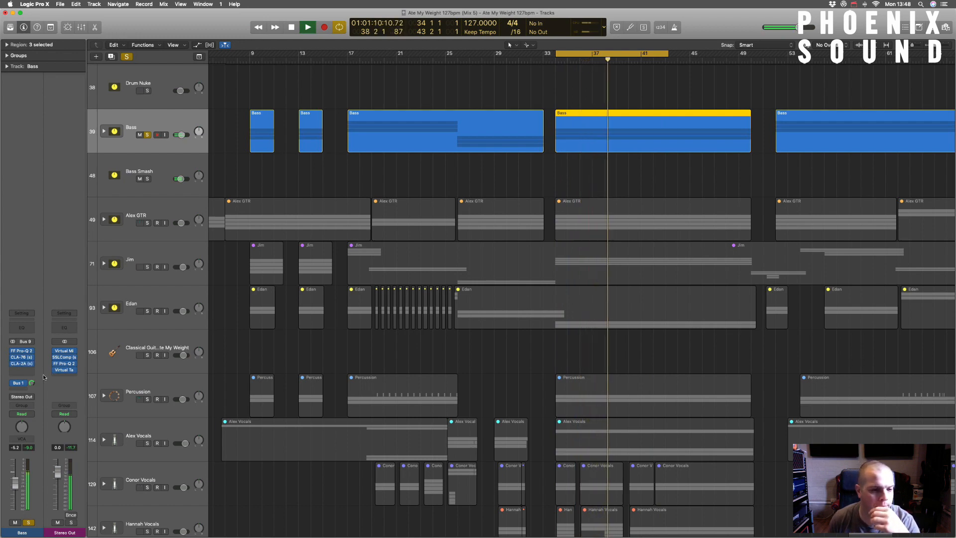
key(space)
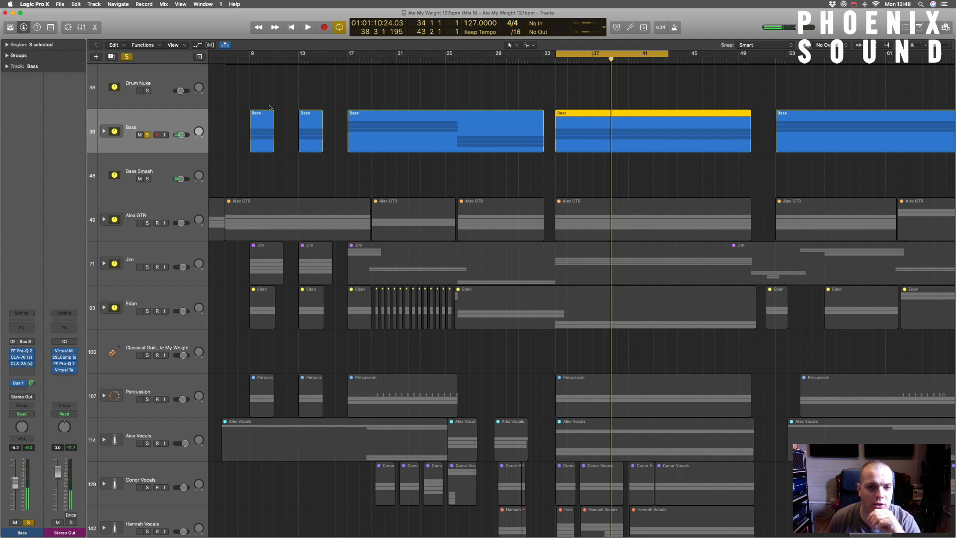
click(349, 60)
key(space)
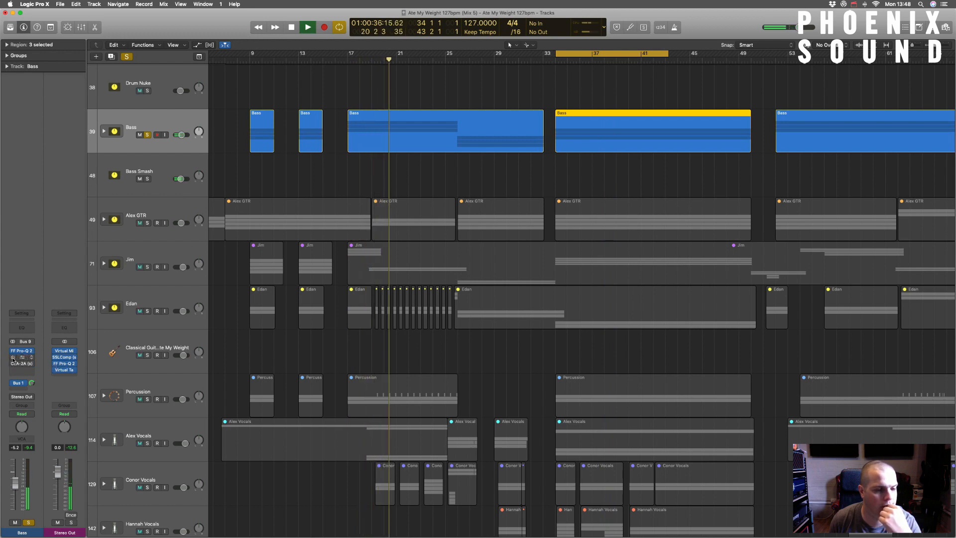
mouse_move(13, 364)
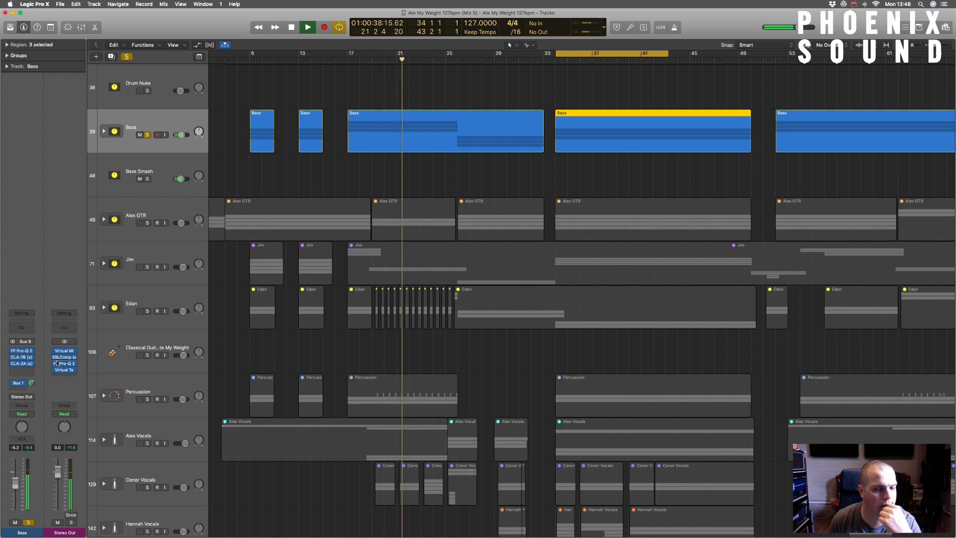
key(space)
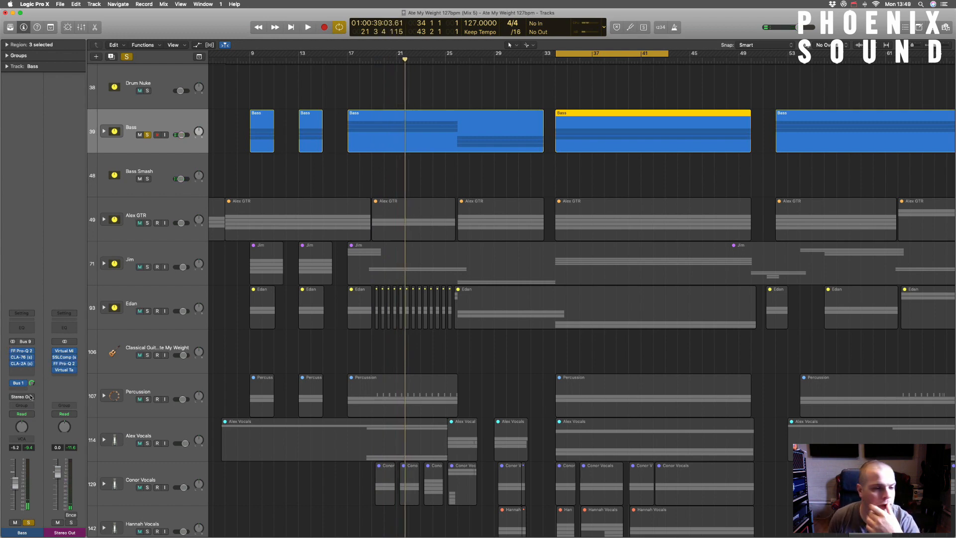
Follow the Bass stack's Bus 1 send to the Bass Smash channel and examine its Compressor's ratio and limiter settings.
click(18, 382)
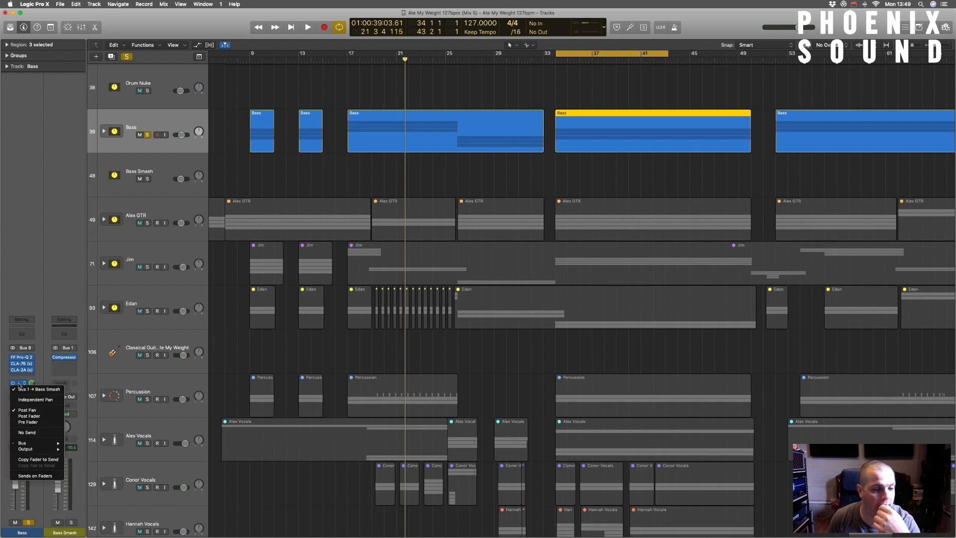
click(45, 345)
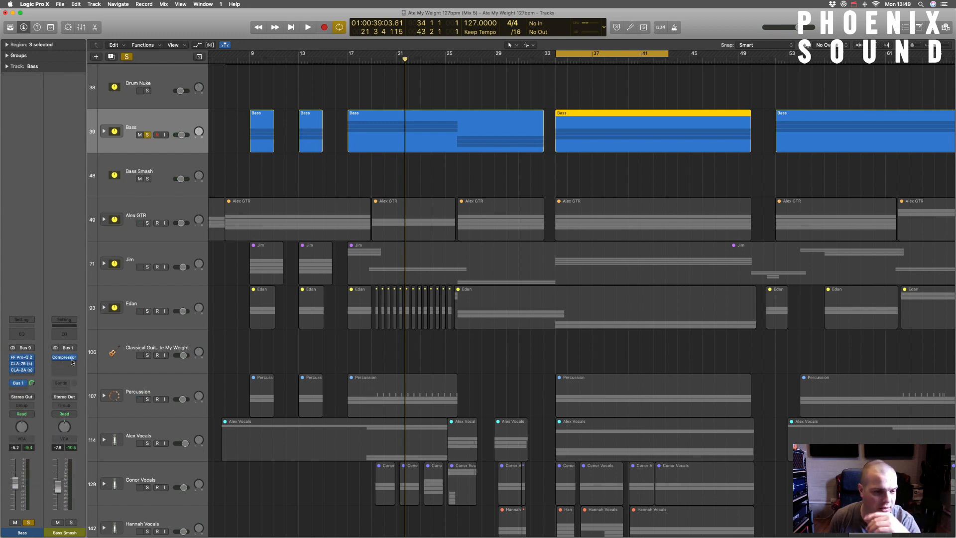
click(66, 360)
click(65, 359)
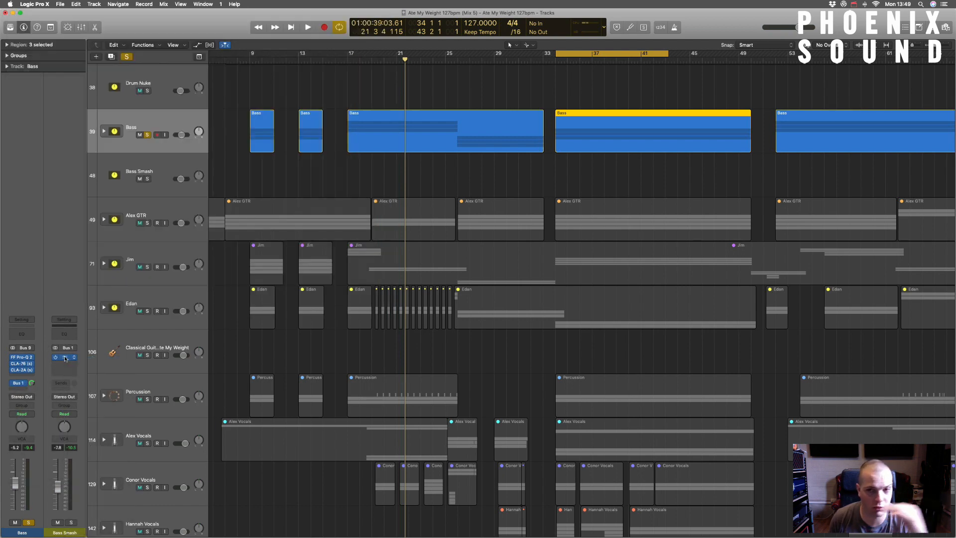
click(66, 357)
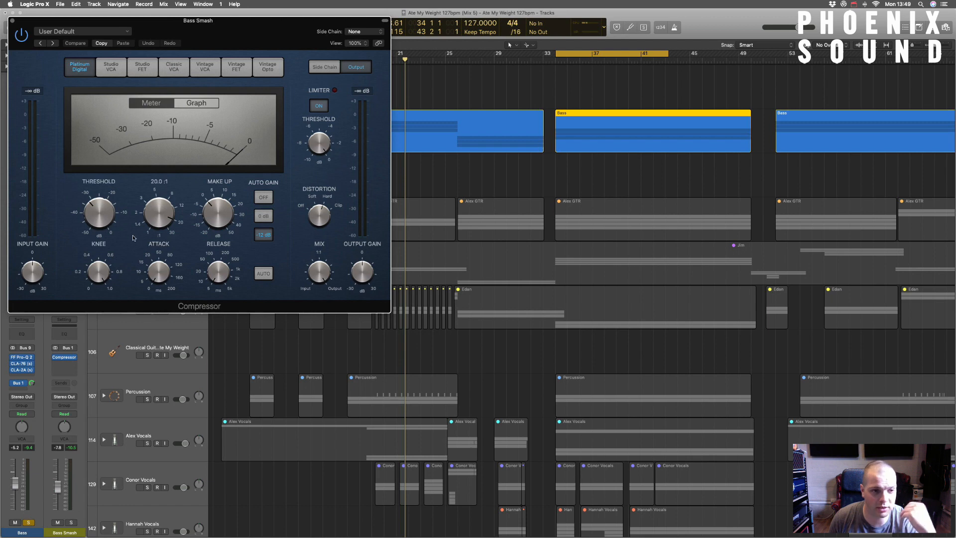
click(158, 216)
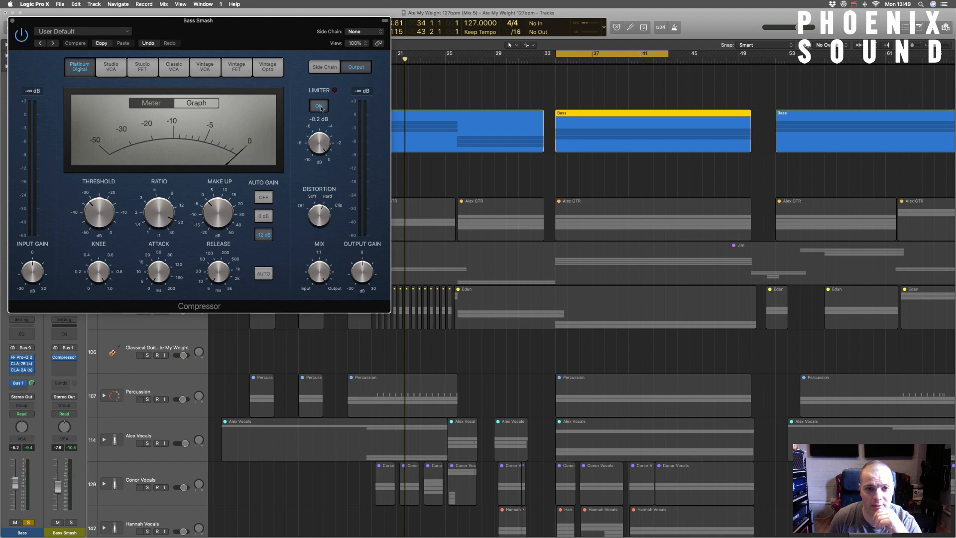
click(13, 22)
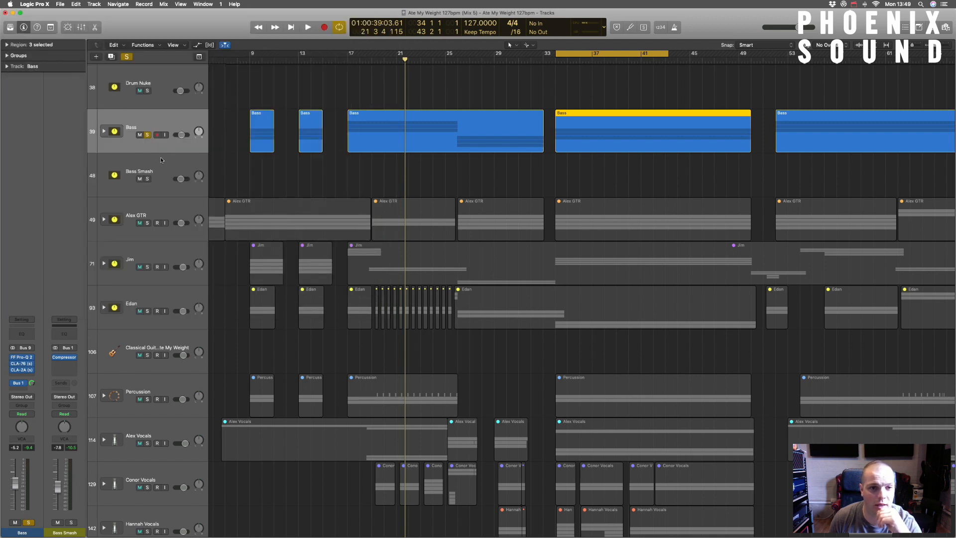
Compare the looped bass section during playback with the Bass Smash channel muted and unmuted.
click(140, 179)
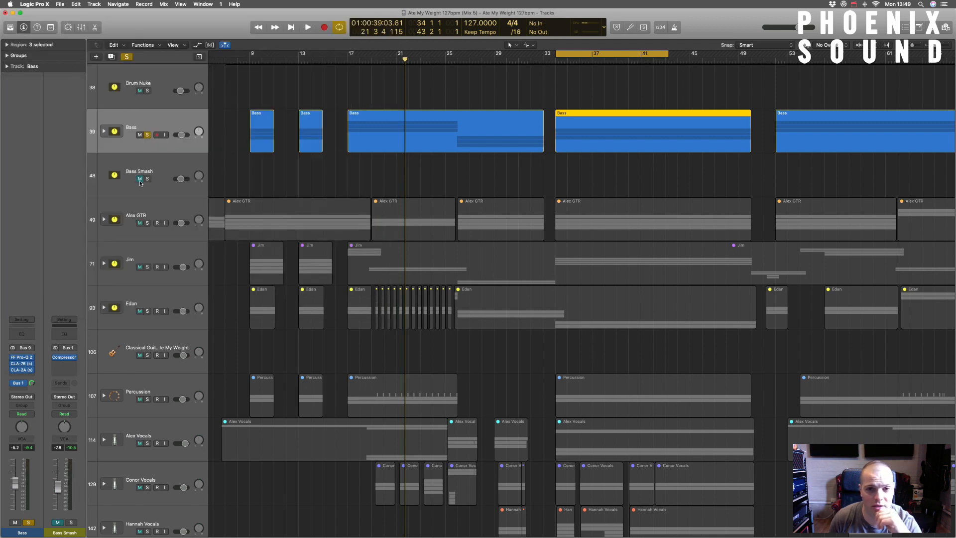
key(space)
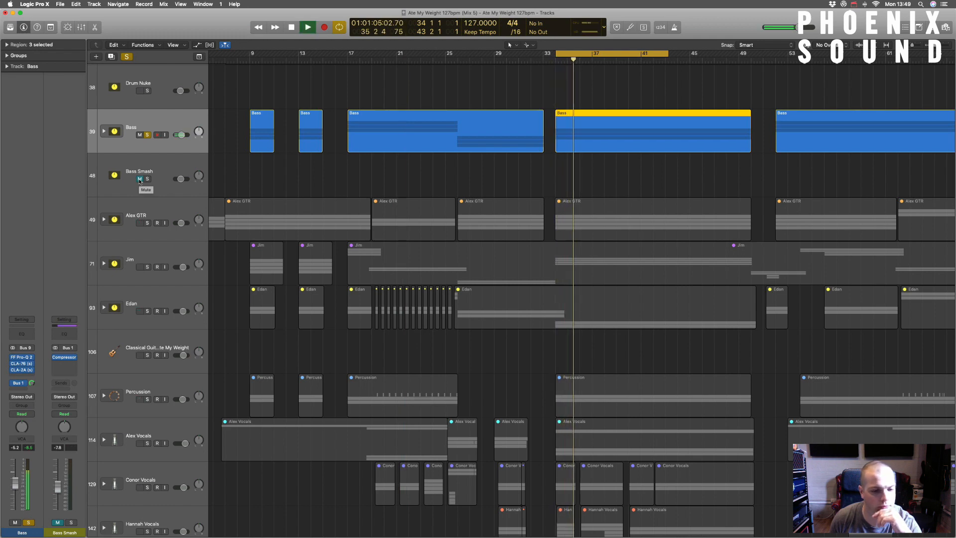
click(140, 179)
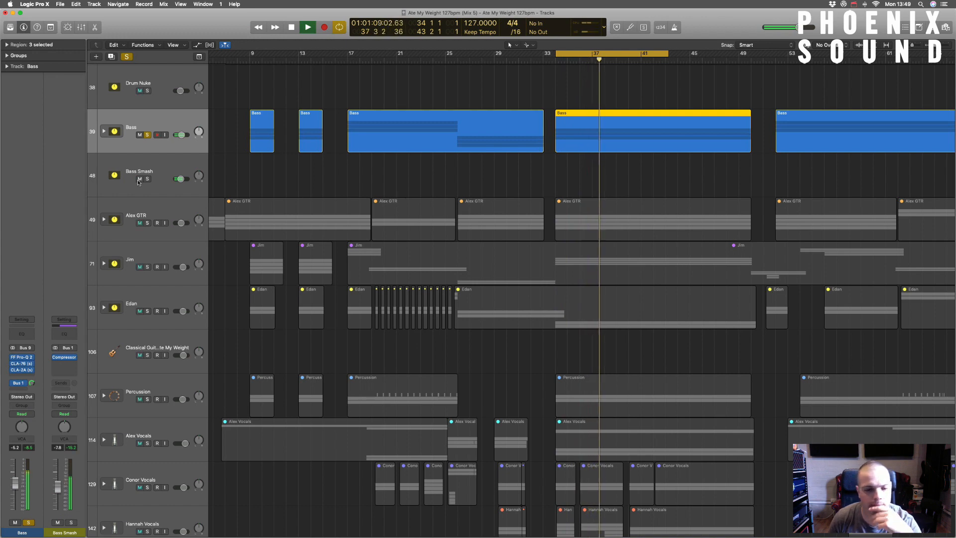
key(space)
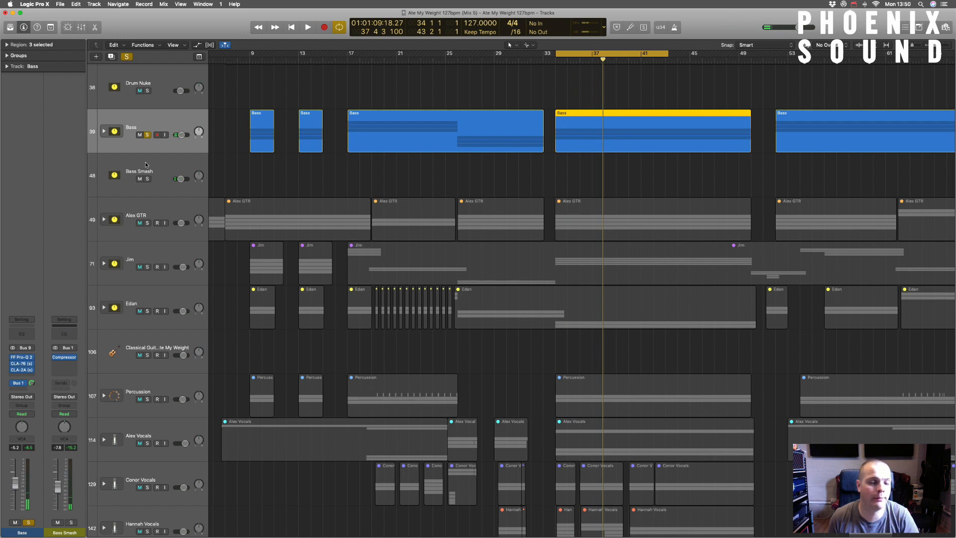
Solo Bass Smash and the Drums stack alongside the Bass stack, and audition them together in the looped section.
scroll(146, 165, up, 2)
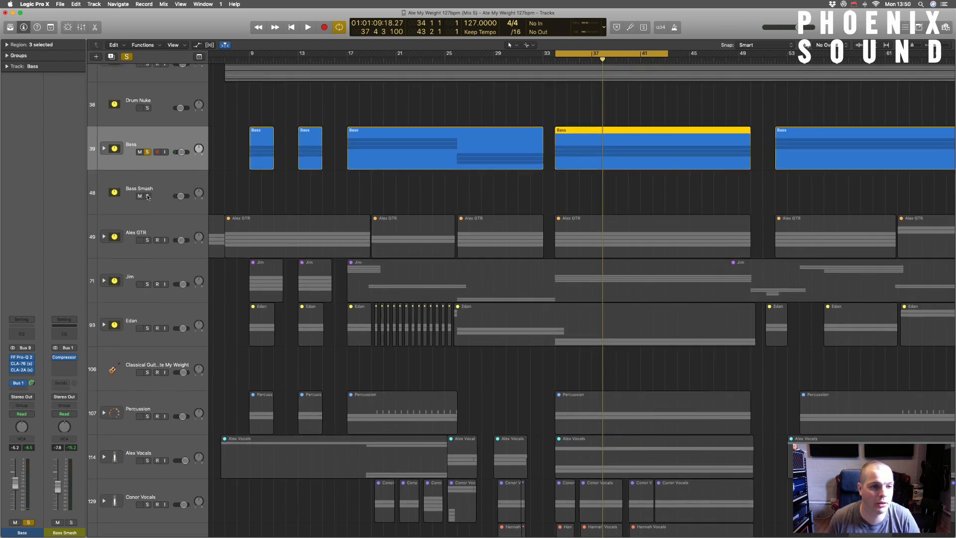
click(148, 196)
scroll(148, 160, up, 4)
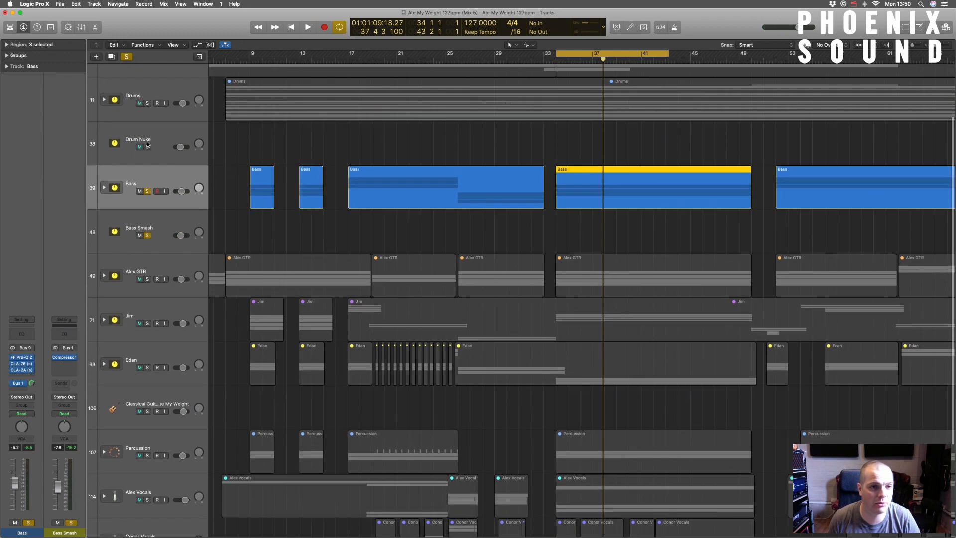
click(147, 103)
key(space)
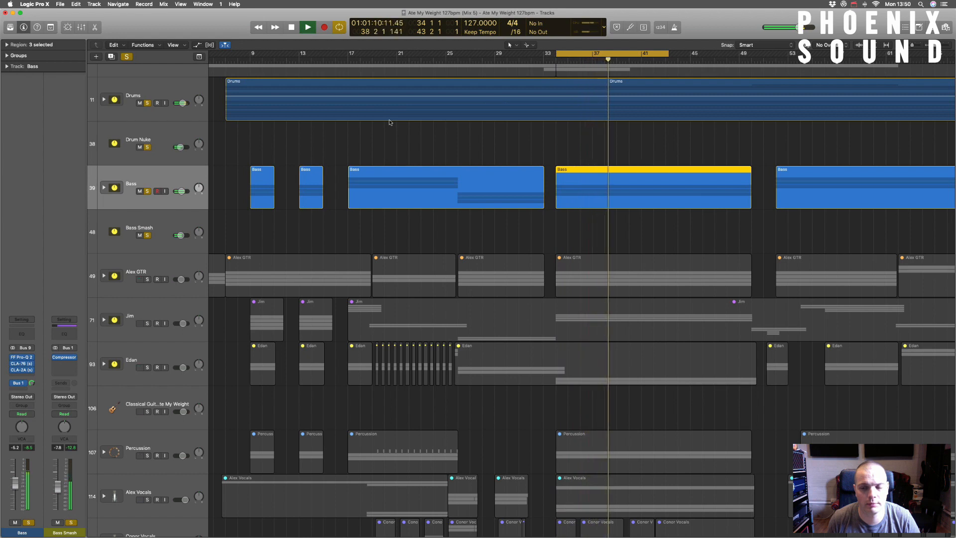
scroll(389, 134, down, 1)
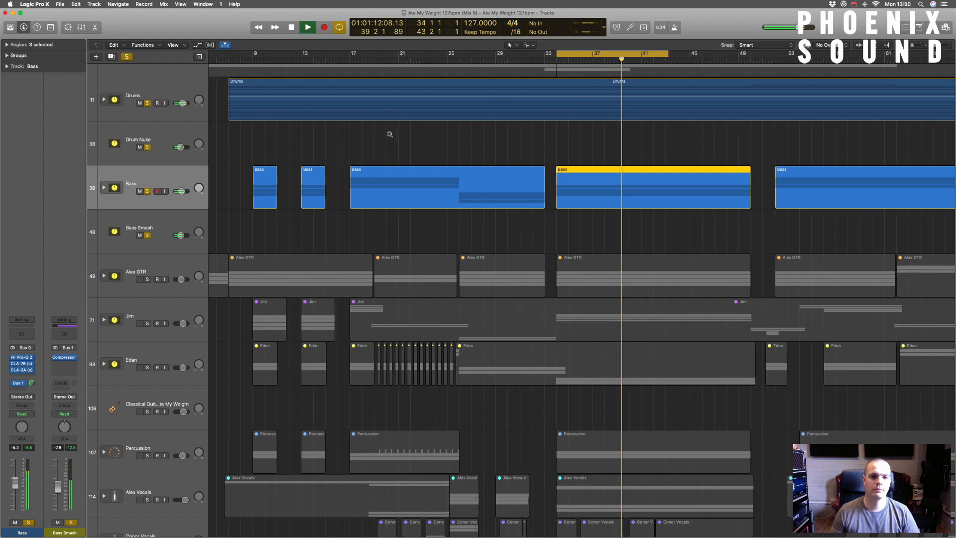
scroll(389, 134, down, 2)
key(space)
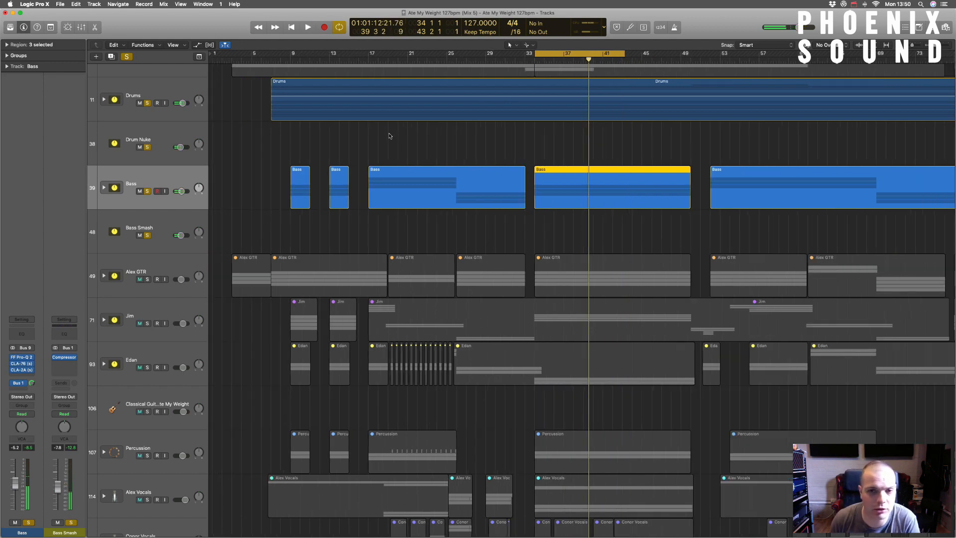
Turn off cycle playback for the looped section and look over the track list.
click(577, 56)
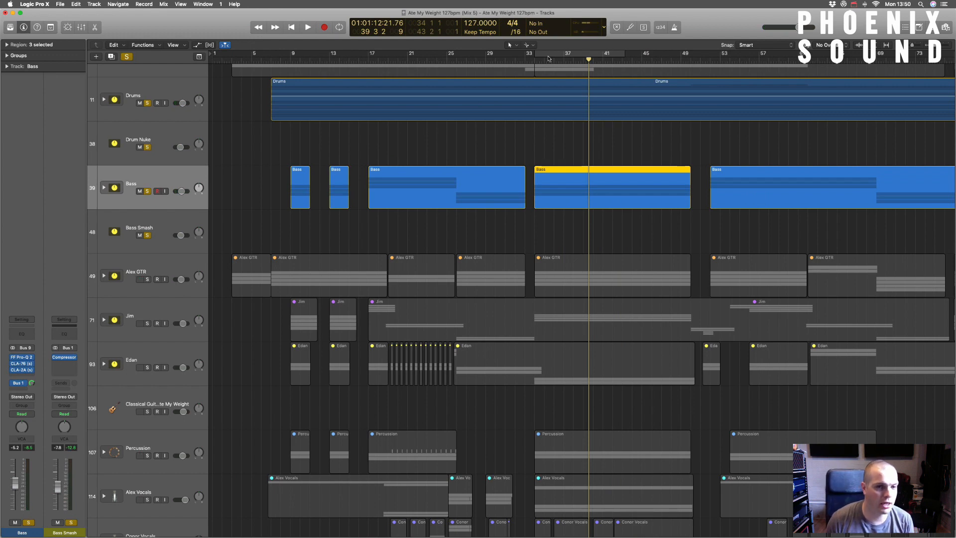
scroll(438, 267, down, 3)
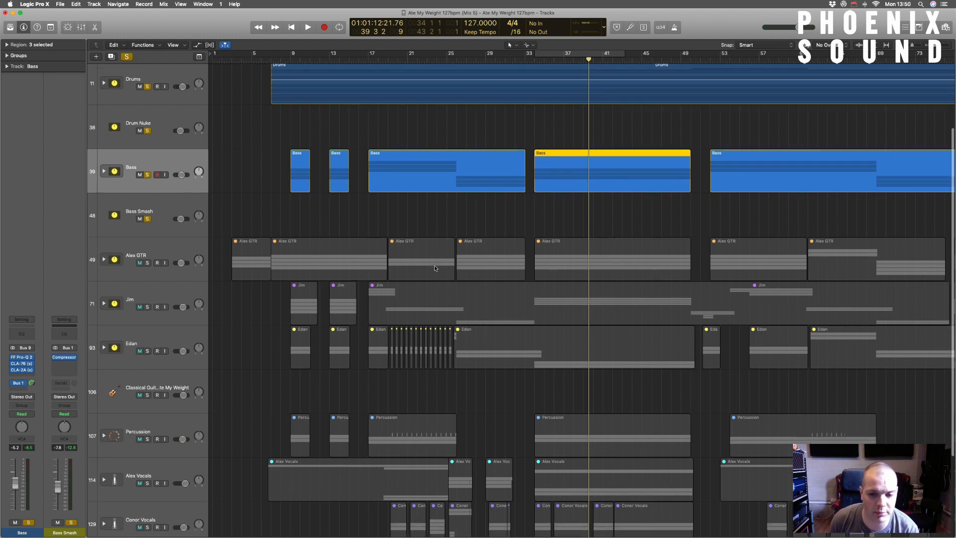
scroll(435, 271, up, 3)
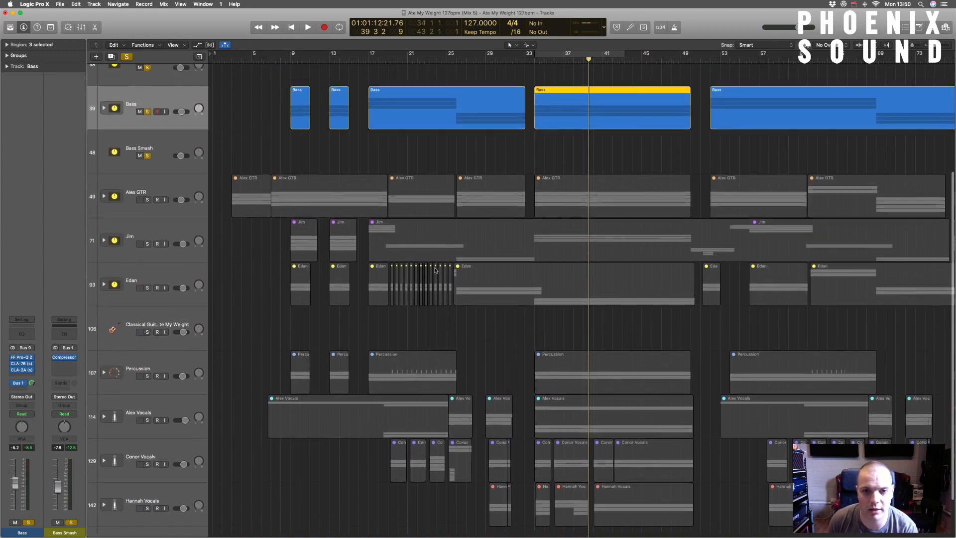
scroll(434, 266, up, 2)
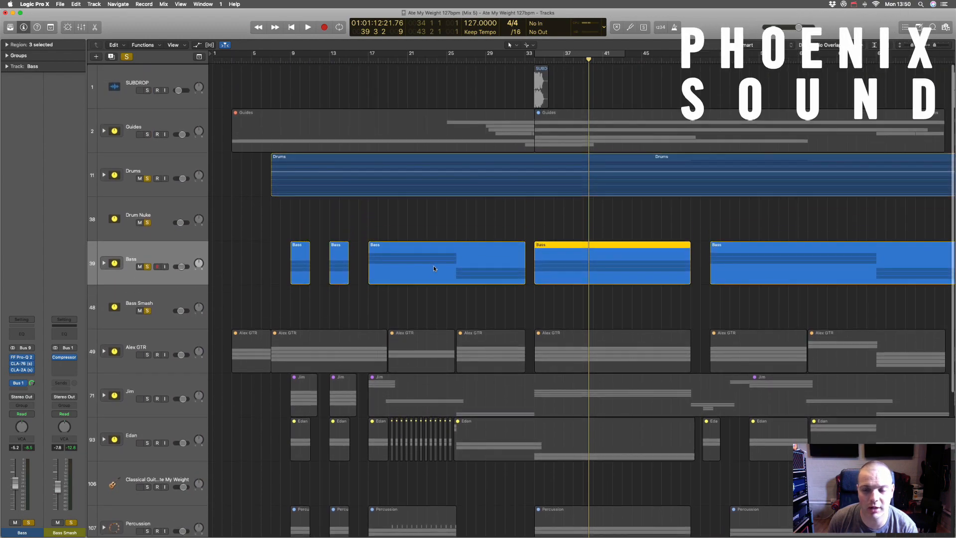